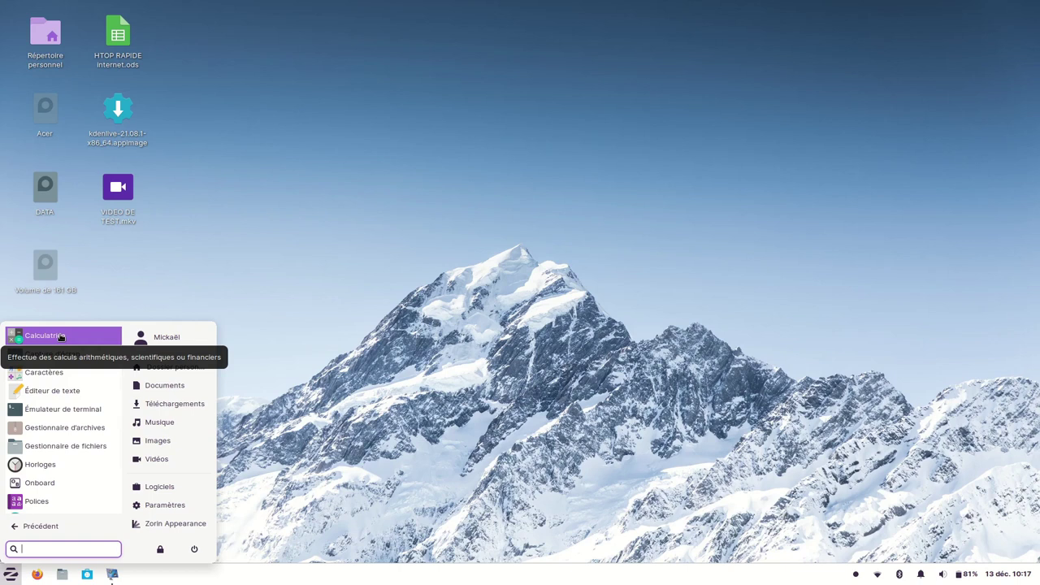
Add a Calculatrice launcher from the Accessoires applications to the taskbar, confirming the launcher's creation.
click(61, 336)
drag(61, 337, 181, 579)
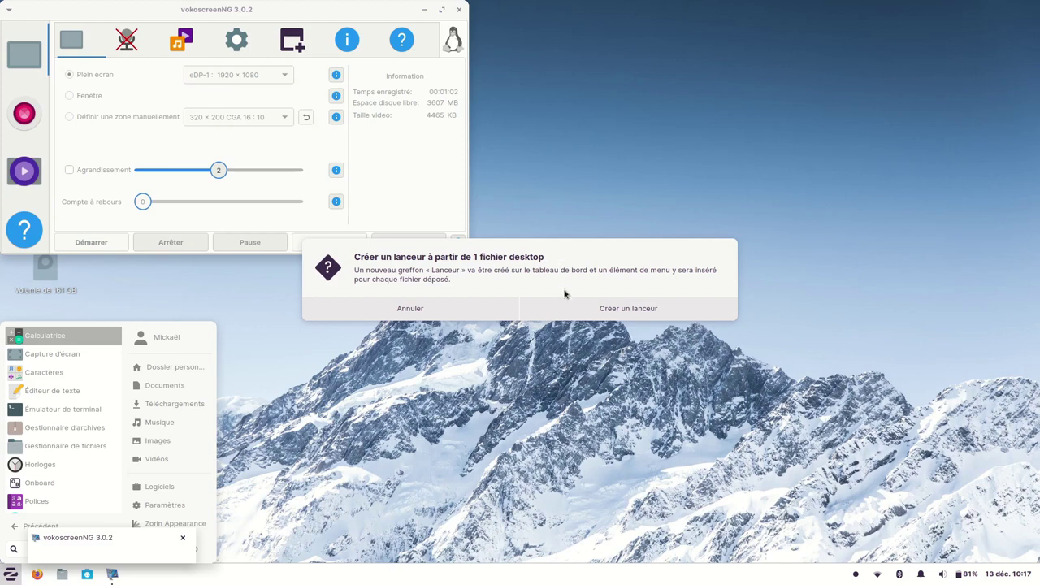
click(628, 308)
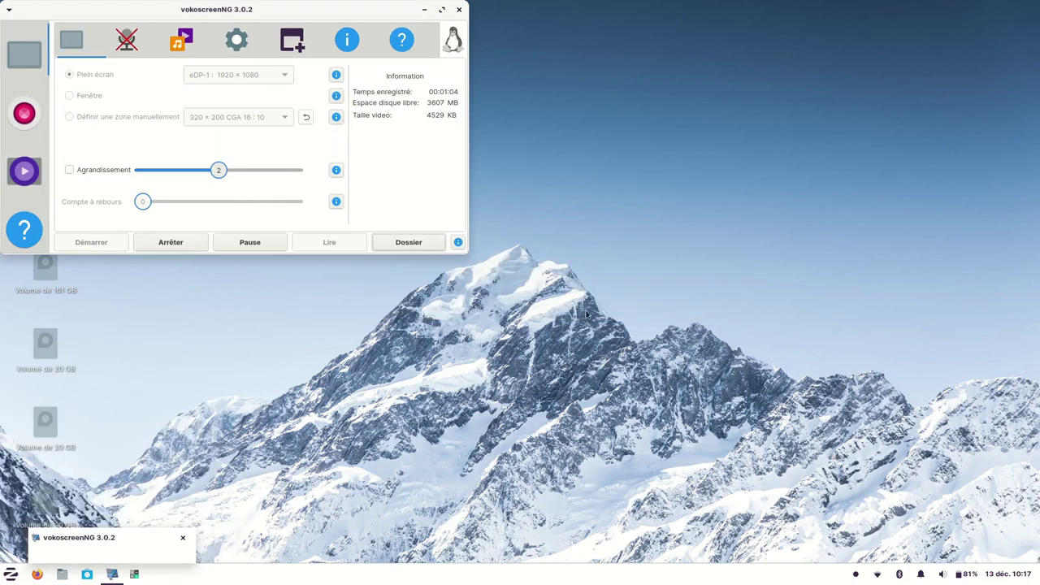
key(ctrl+shift+F11)
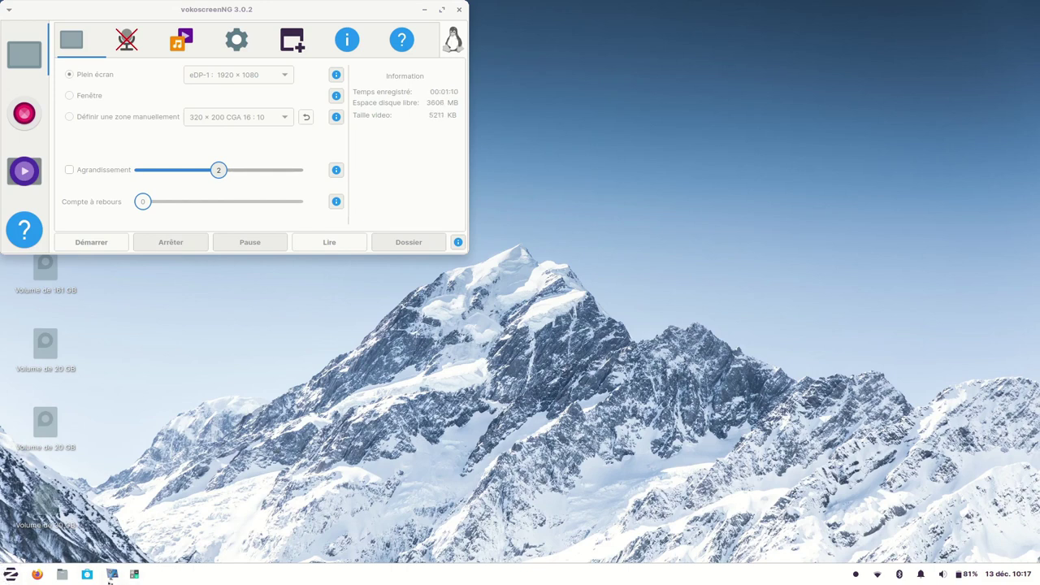
Launch the Capture d'écran tool from the Accessoires applications.
click(11, 574)
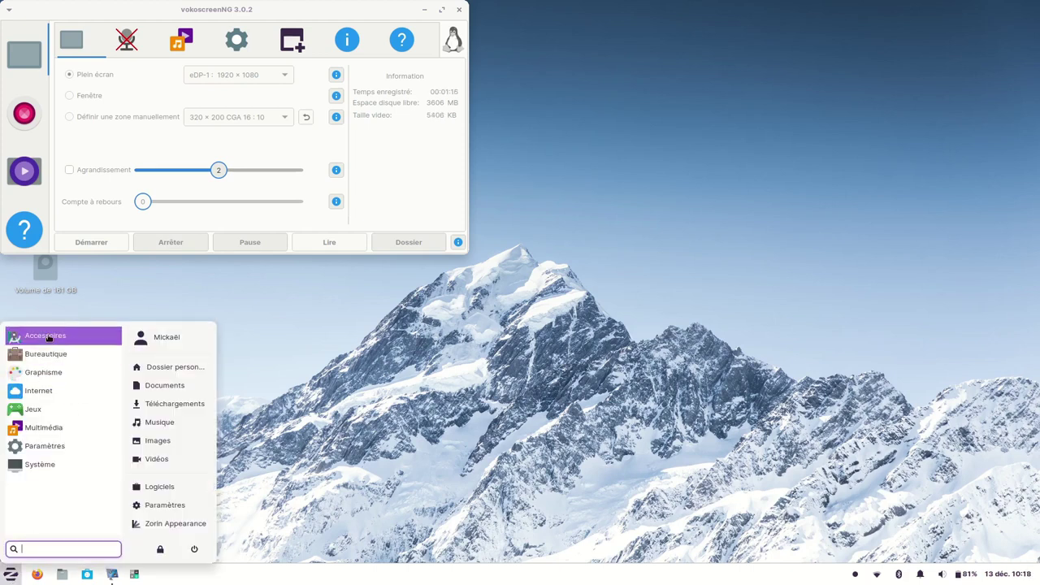
click(173, 301)
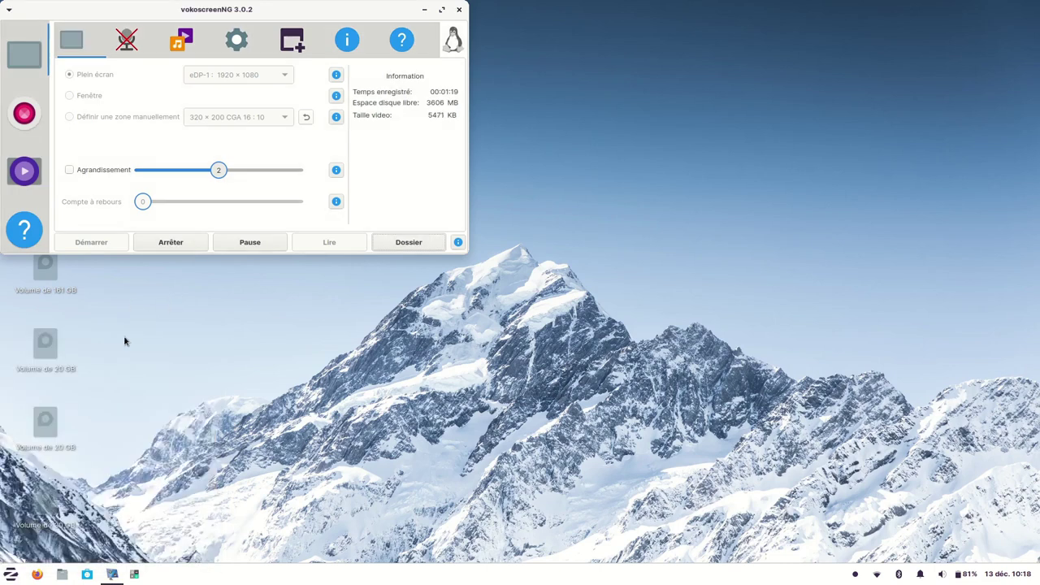
click(10, 575)
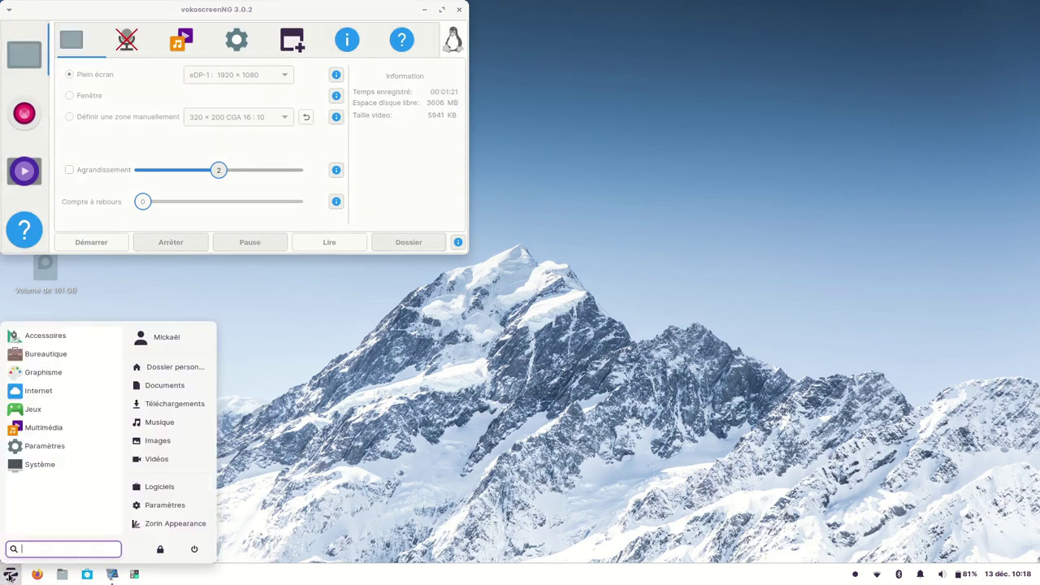
click(59, 342)
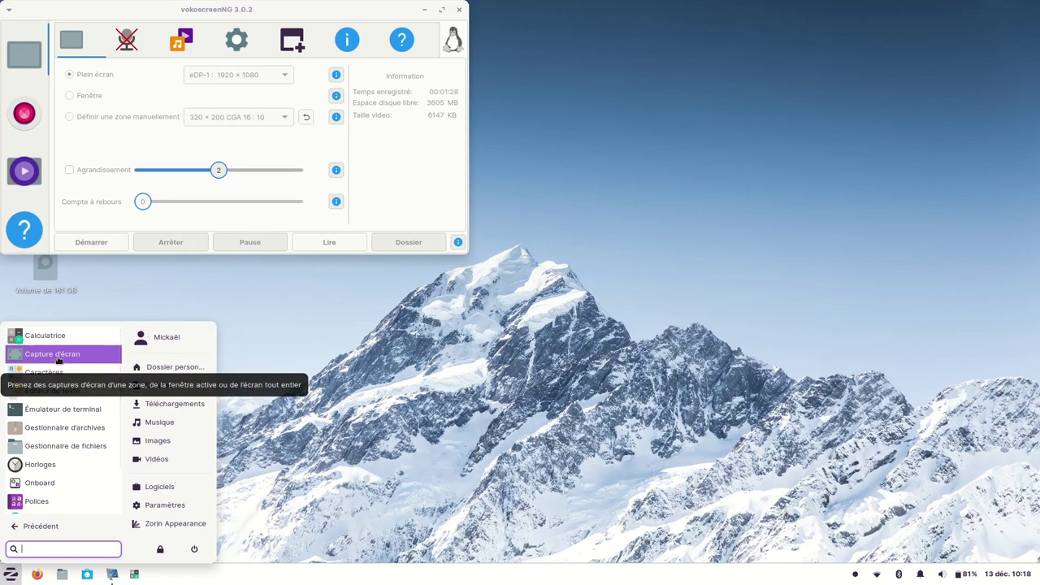
click(54, 360)
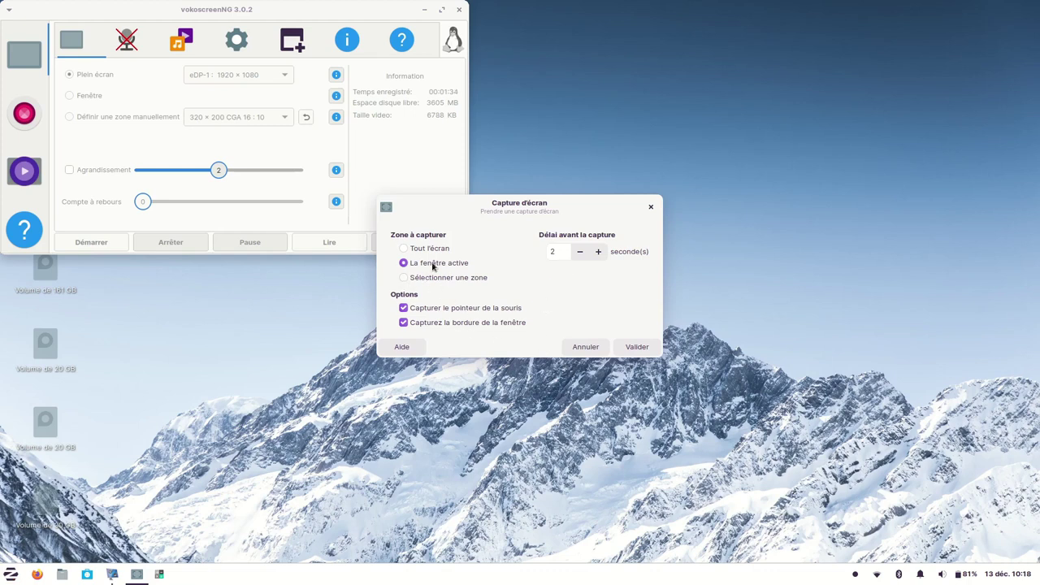
Launch Caractères from the Accessoires applications and move its window up, away from the screen edge.
click(11, 574)
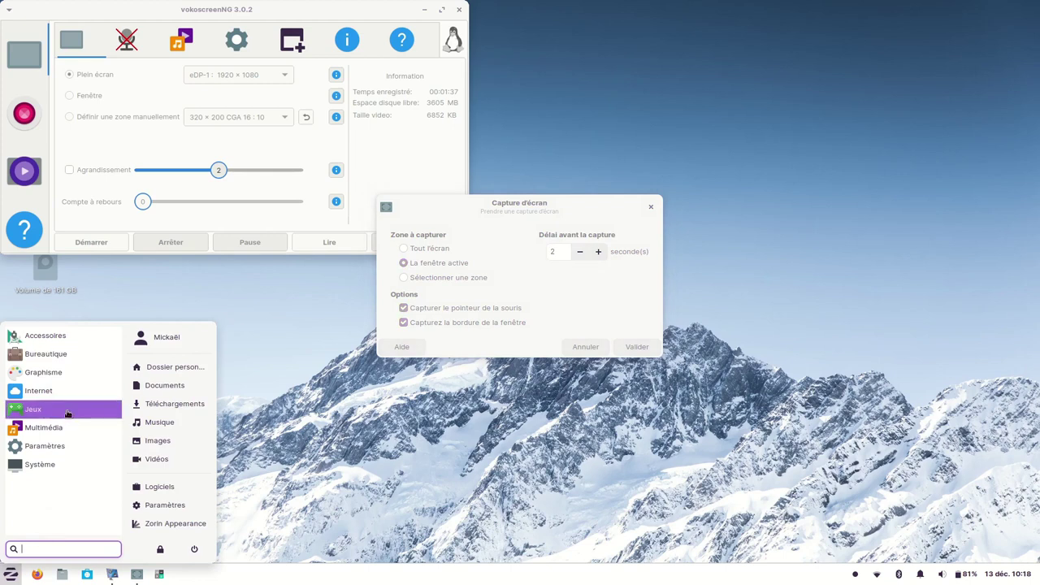
click(68, 336)
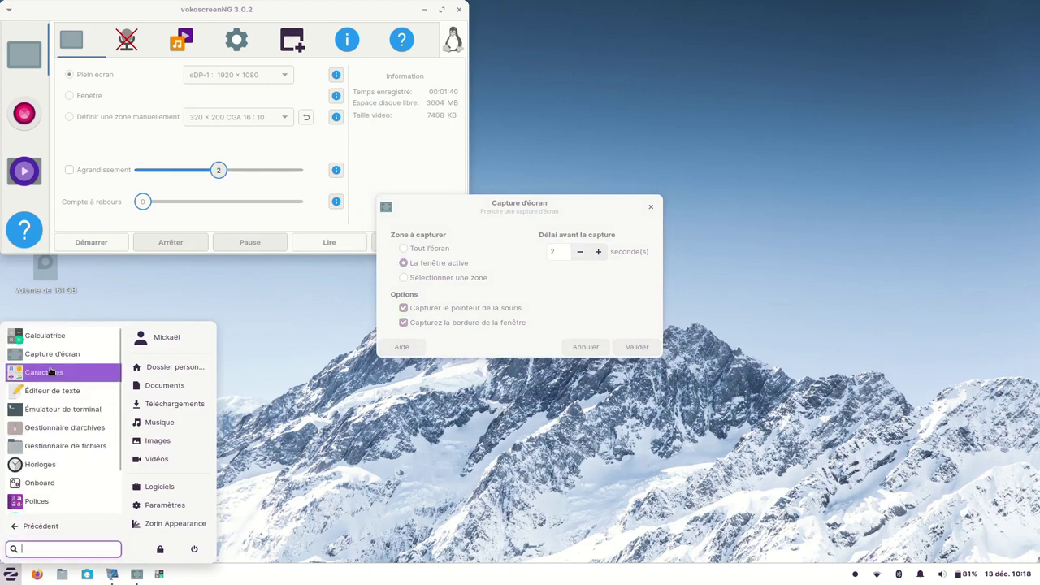
click(53, 372)
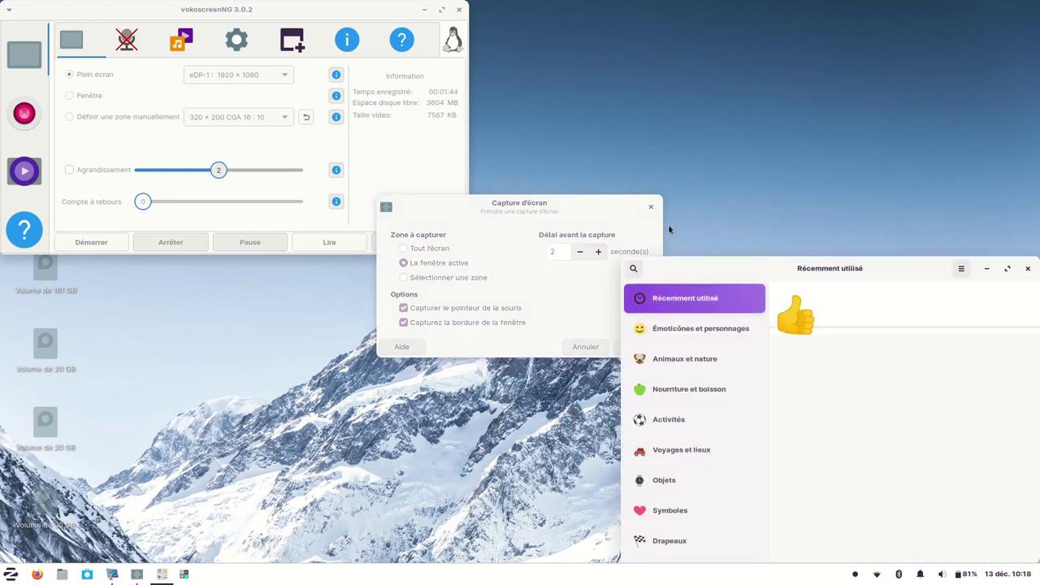
drag(802, 269, 672, 82)
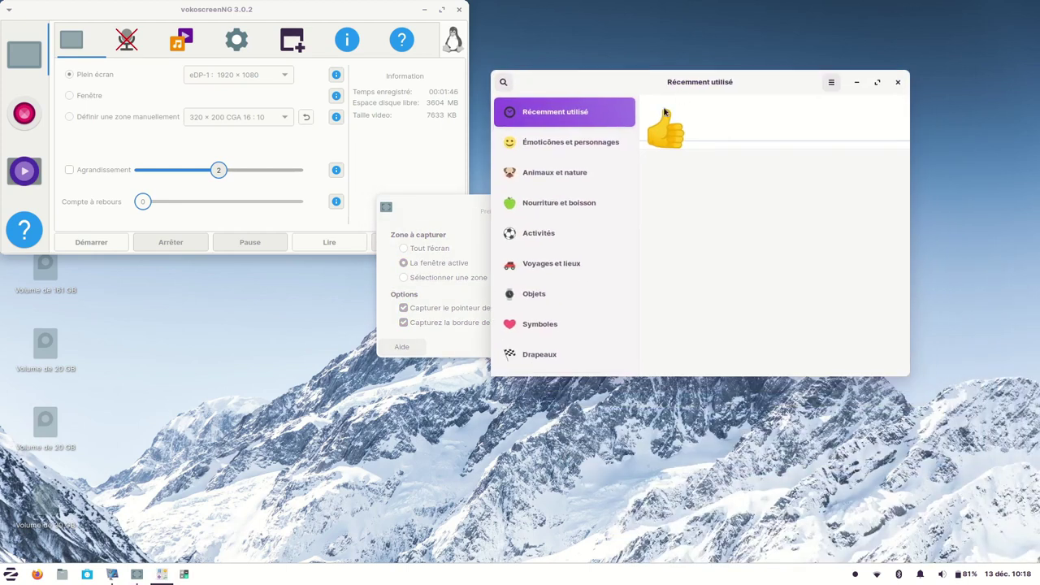
Show Émoticônes et personnages in a maximized window and copy the Thumbs Up Sign character.
click(527, 143)
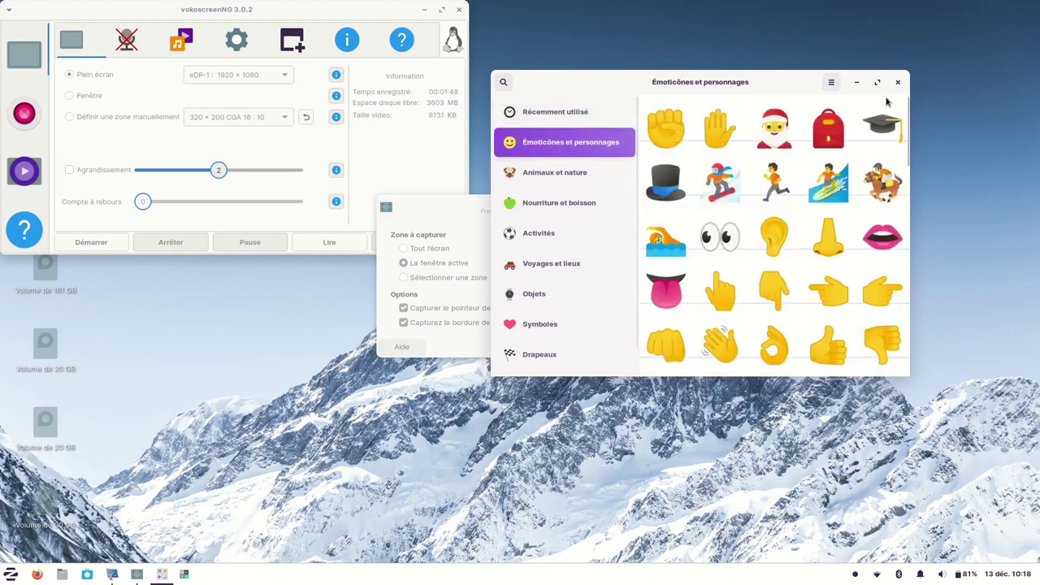
click(878, 83)
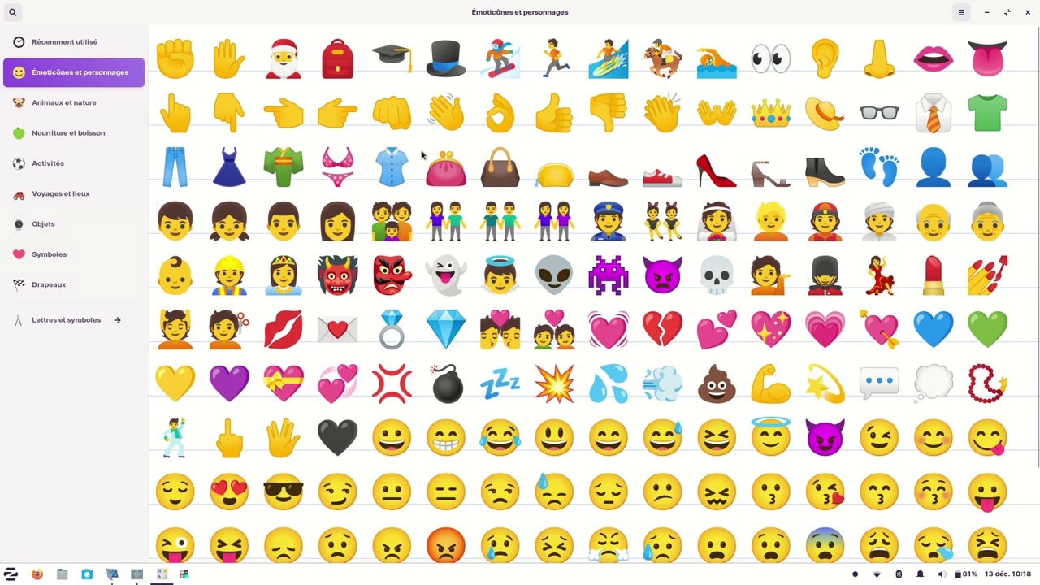
click(549, 121)
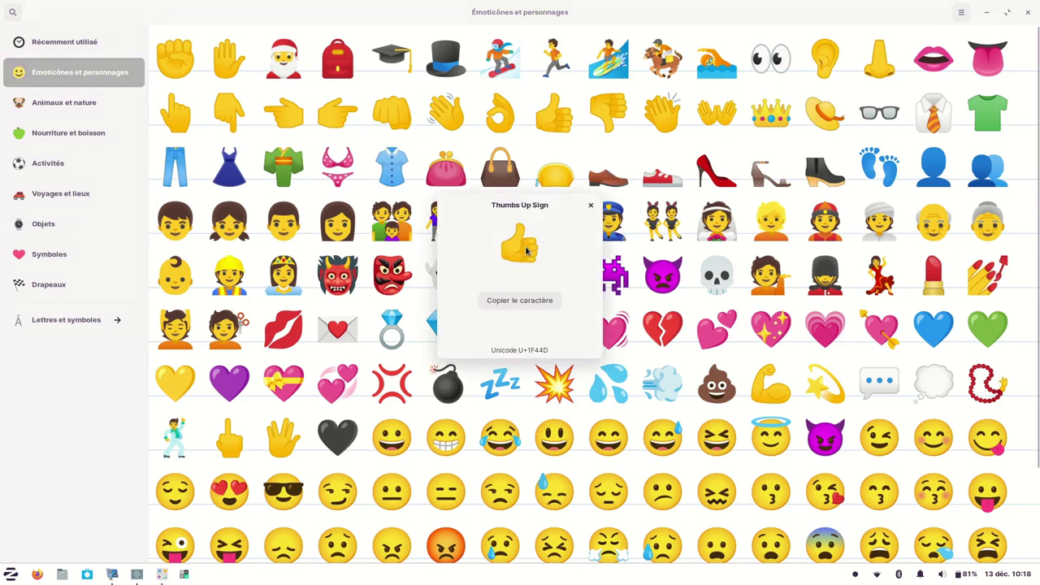
click(519, 300)
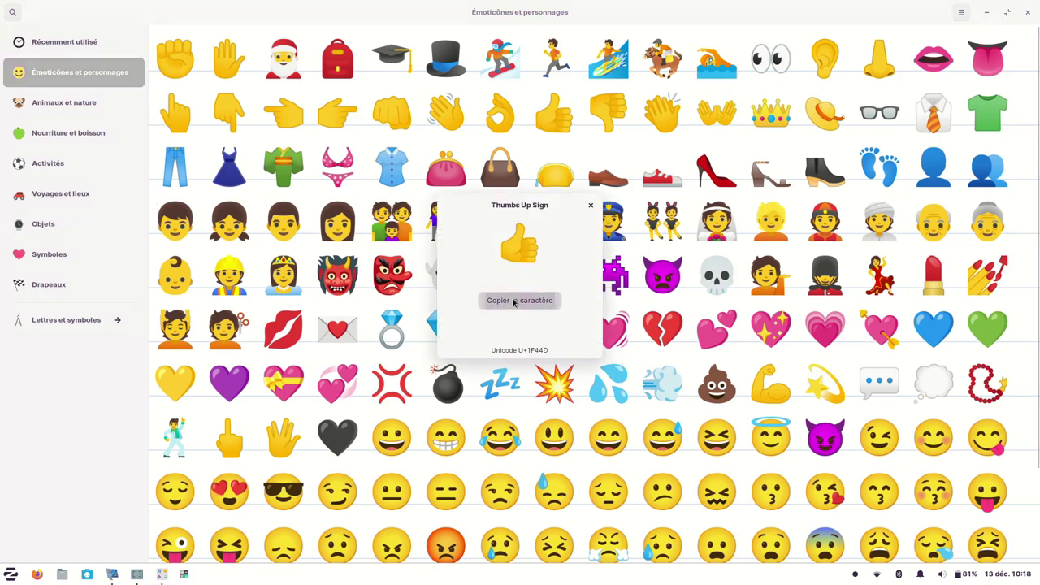
Paste the copied thumbs-up into a new LibreOffice Writer document, and close the document without saving.
click(8, 577)
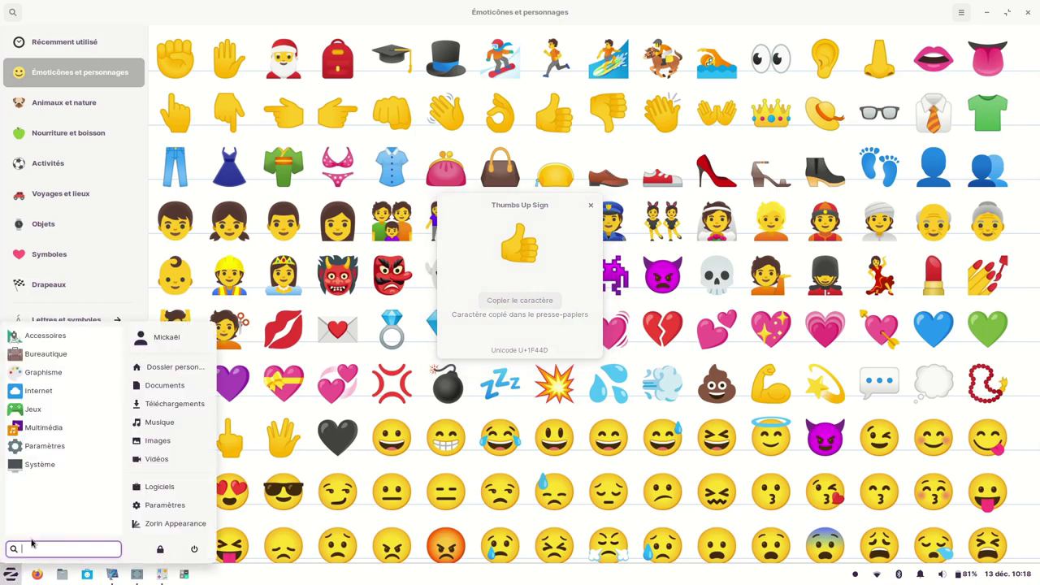
click(47, 356)
click(69, 410)
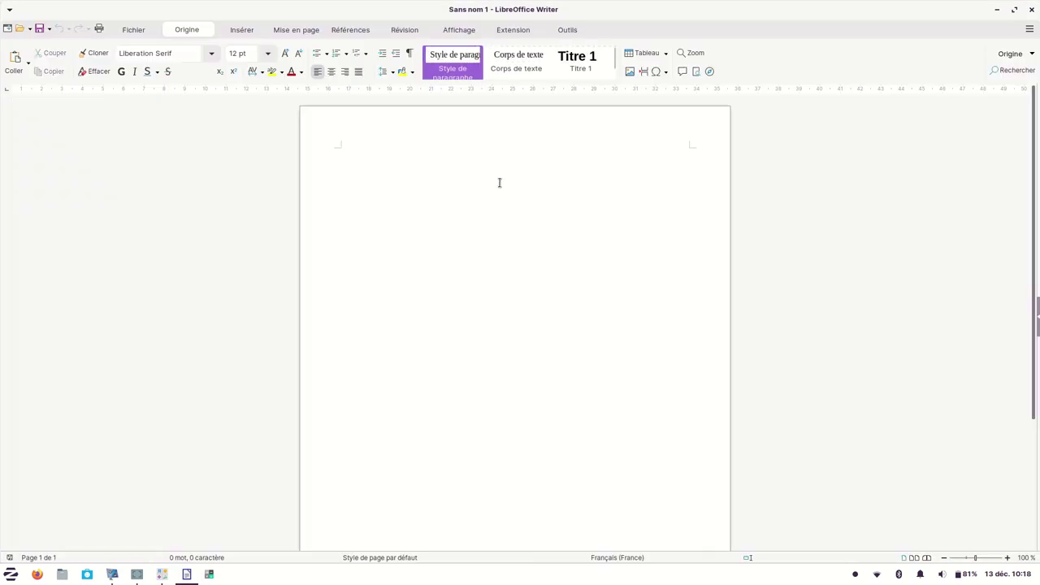
right_click(499, 185)
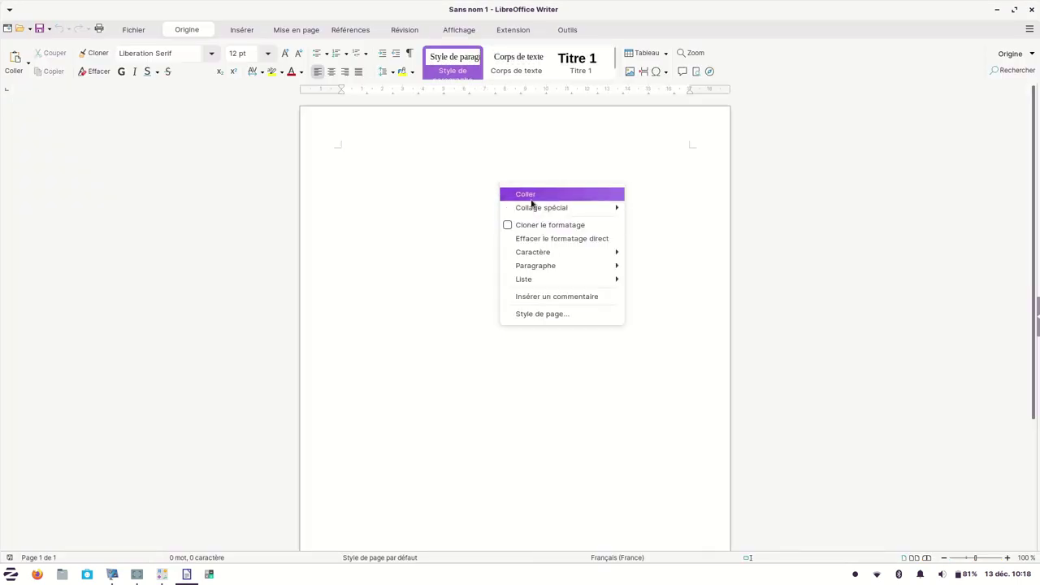
click(532, 197)
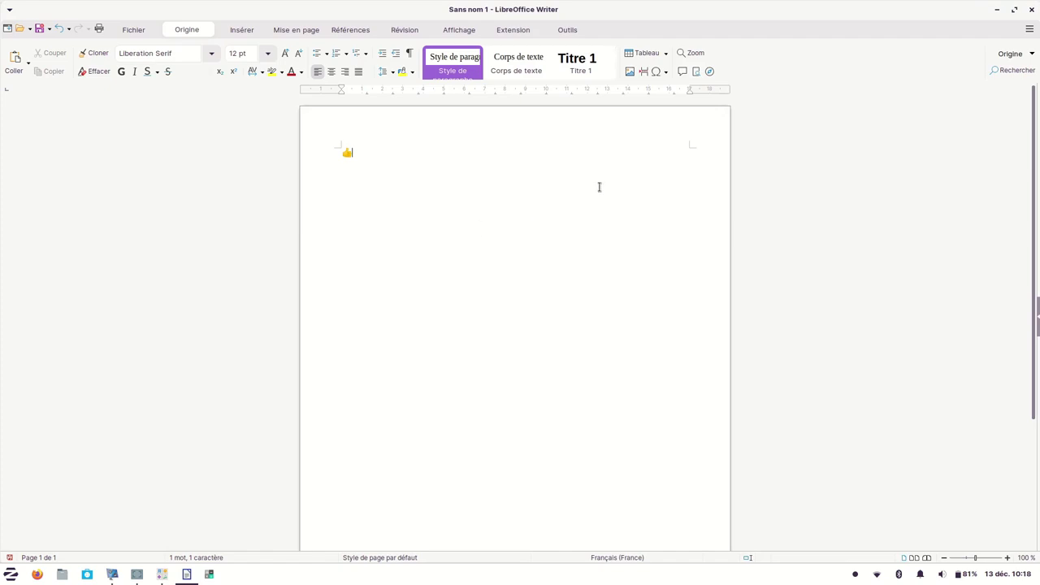
click(1033, 10)
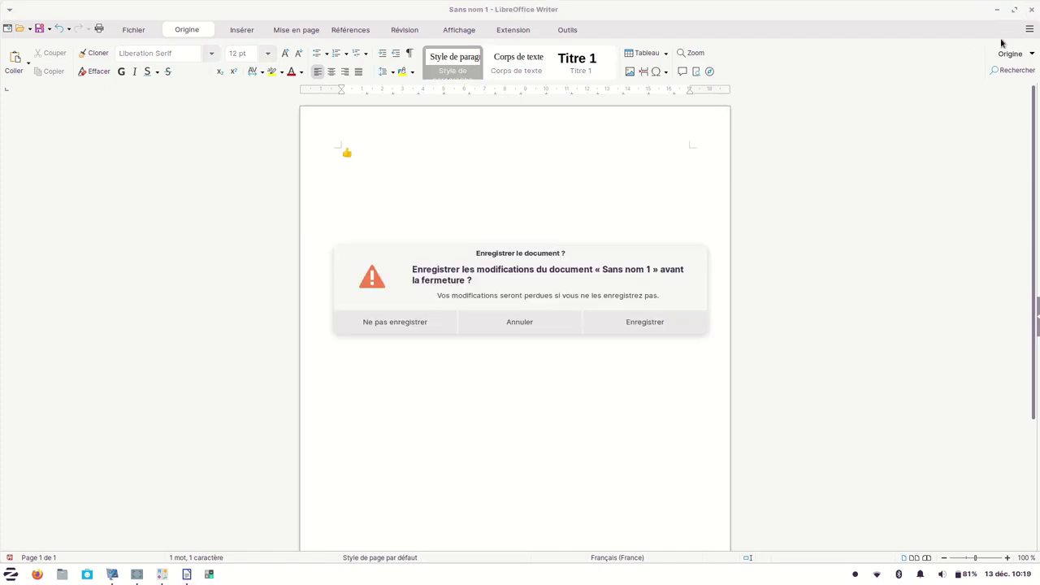
click(373, 333)
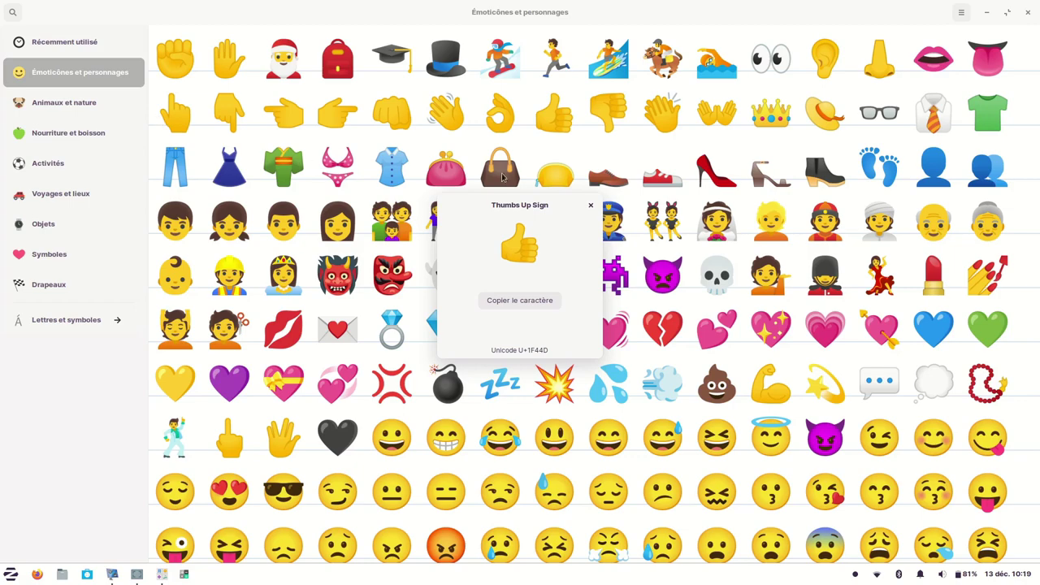
Close the Thumbs Up Sign details and browse the emoji categories from Animaux et nature through Drapeaux.
click(590, 206)
click(56, 109)
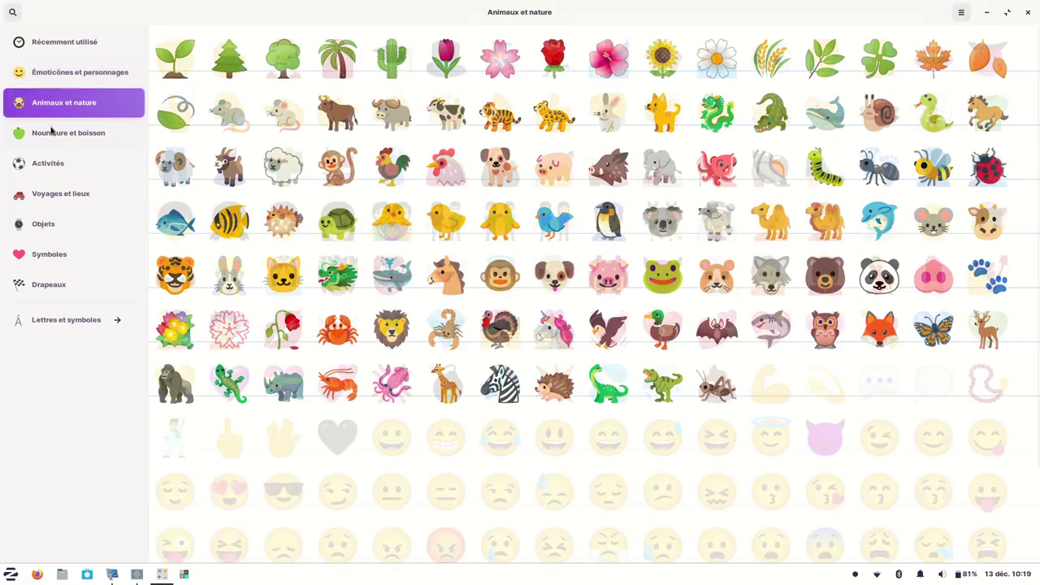
click(53, 135)
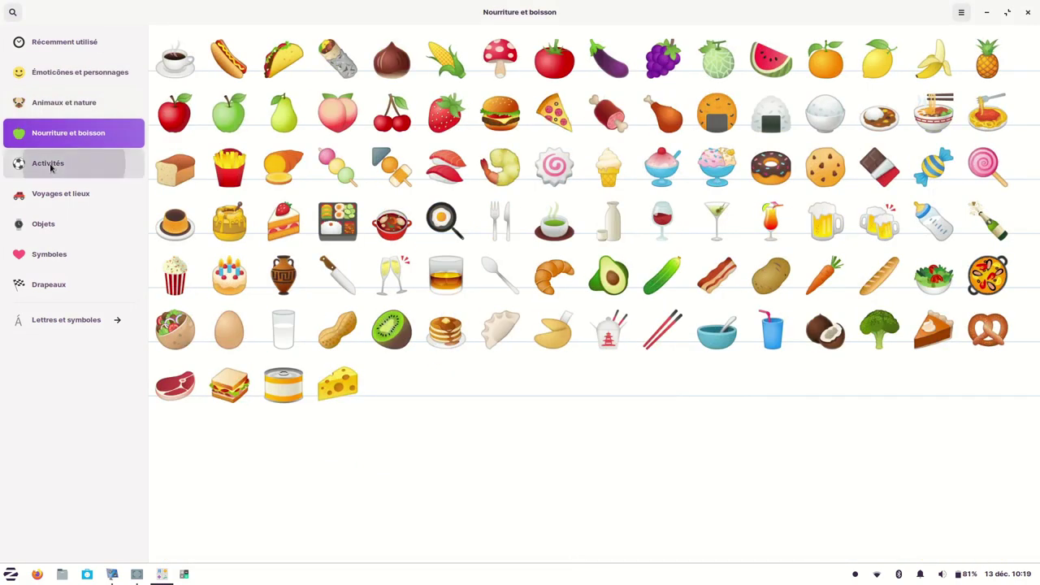
click(51, 165)
click(54, 197)
click(48, 228)
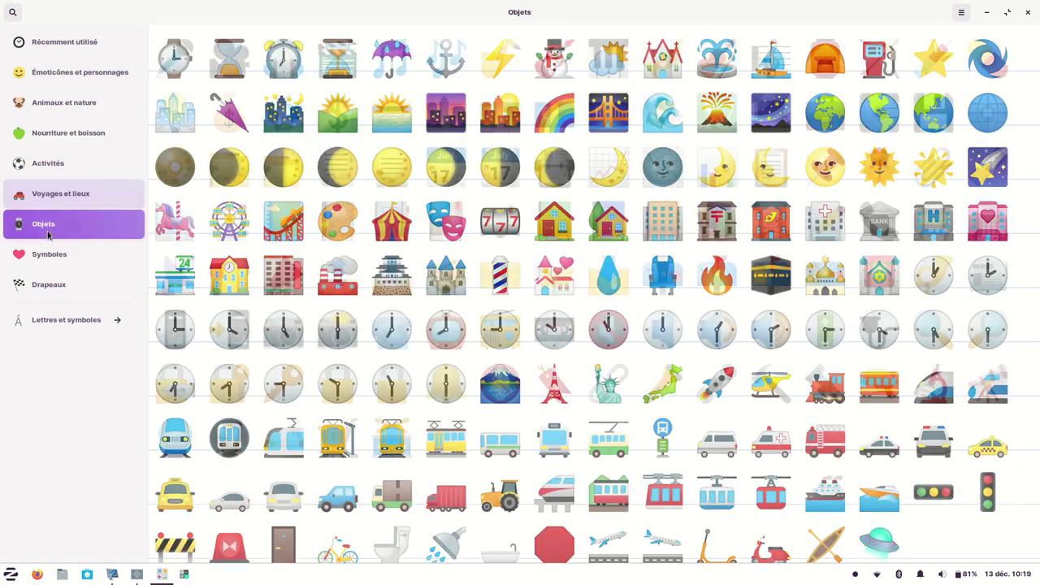
click(47, 254)
click(45, 285)
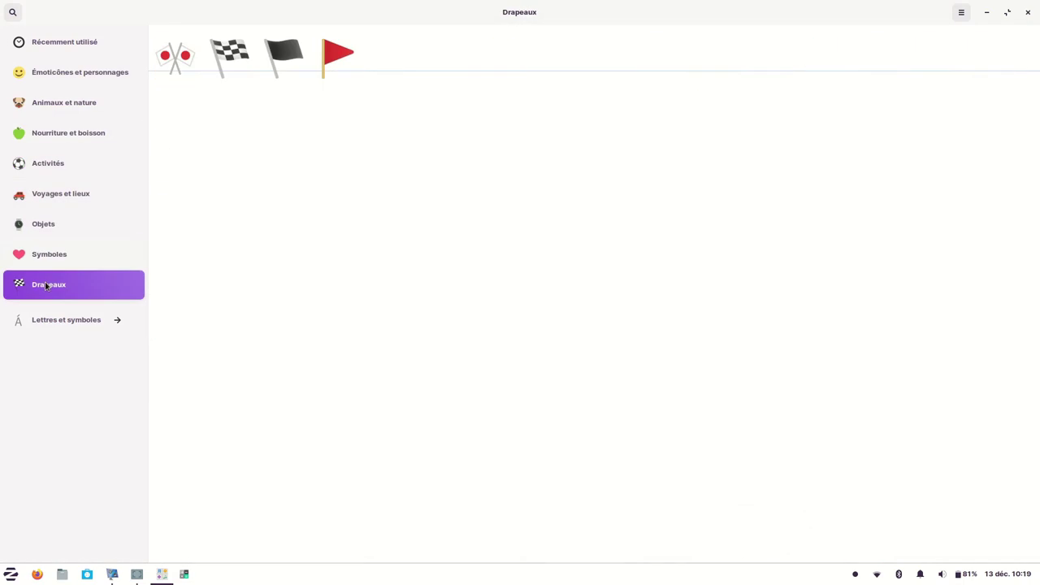
Browse the Lettres et symboles categories from Ponctuation through Lettres, and close Caractères.
click(85, 320)
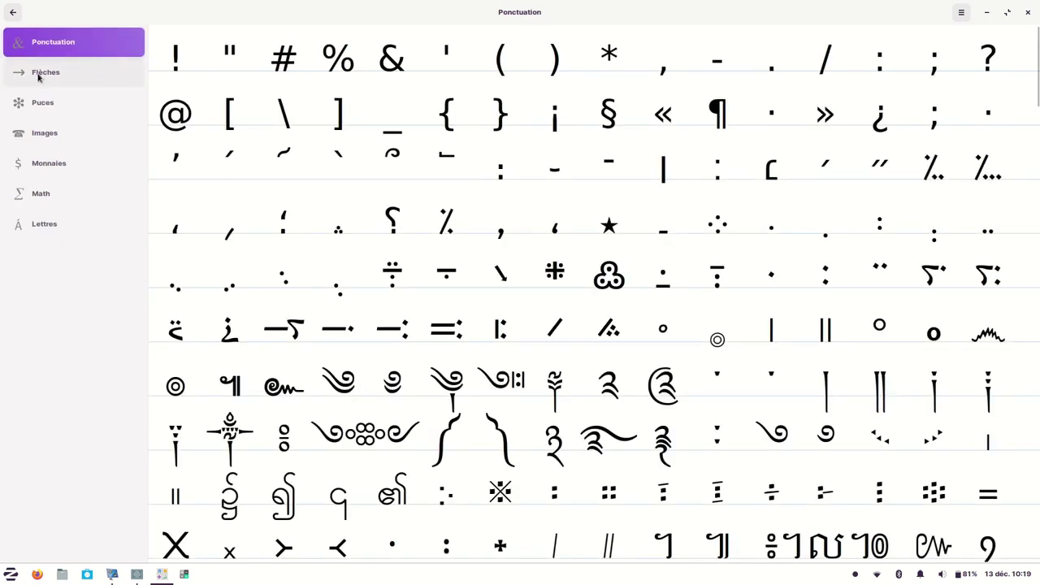
click(40, 73)
click(40, 104)
click(42, 133)
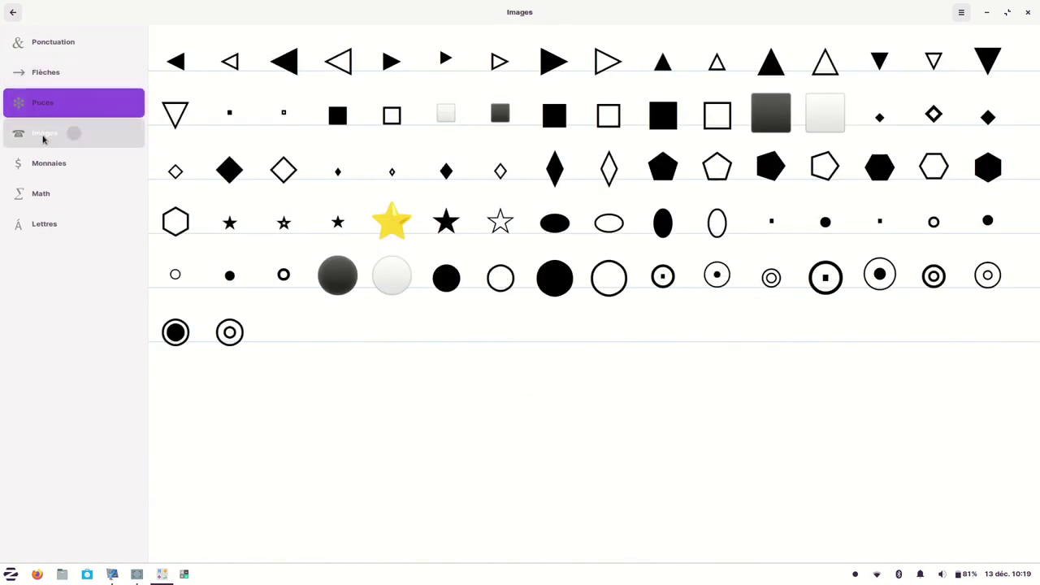
click(40, 166)
click(39, 195)
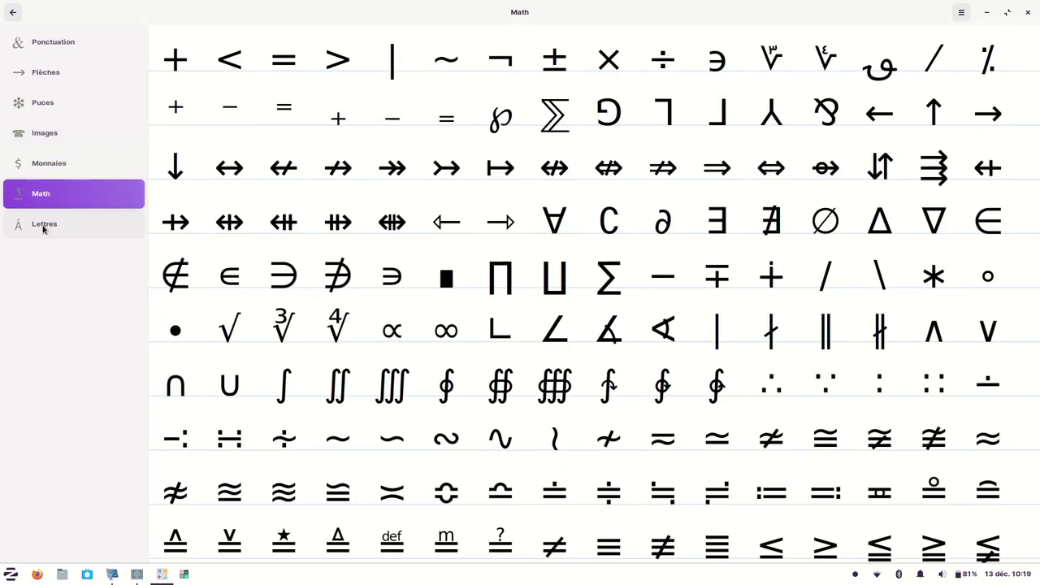
click(42, 225)
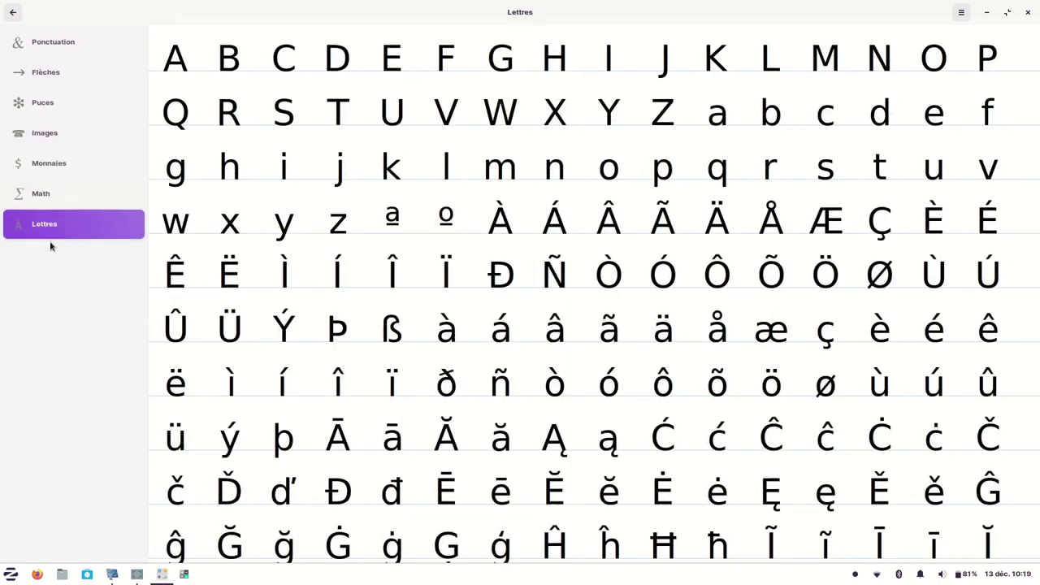
click(1028, 12)
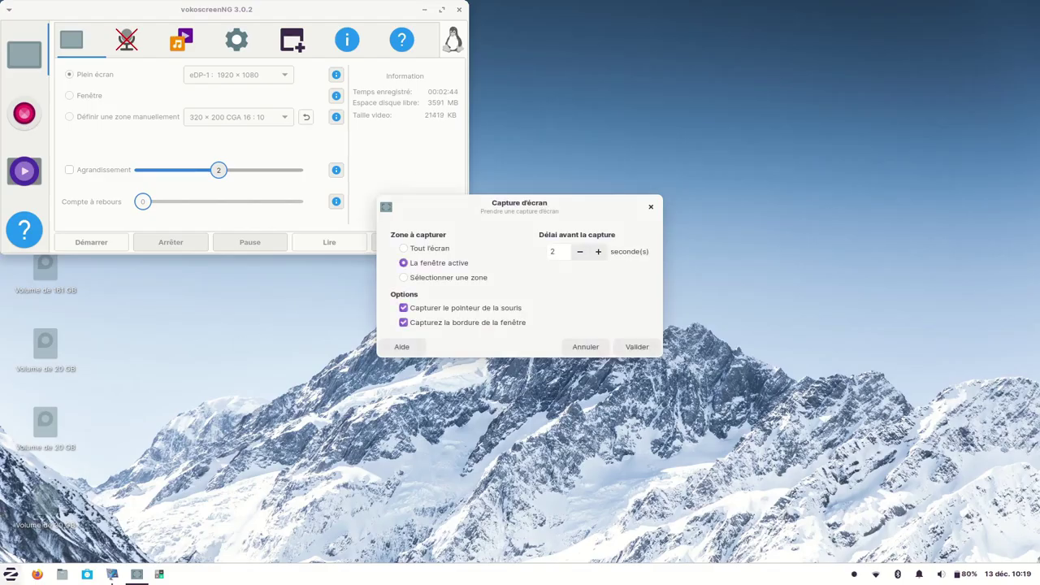
Launch Éditeur de texte from the Accessoires applications and display its additional document options.
click(11, 575)
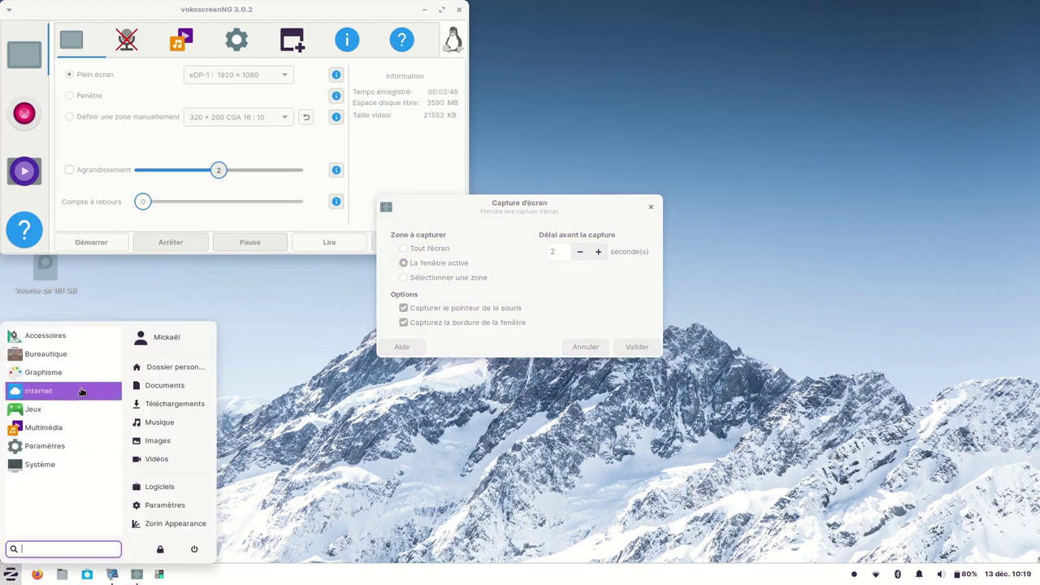
click(44, 335)
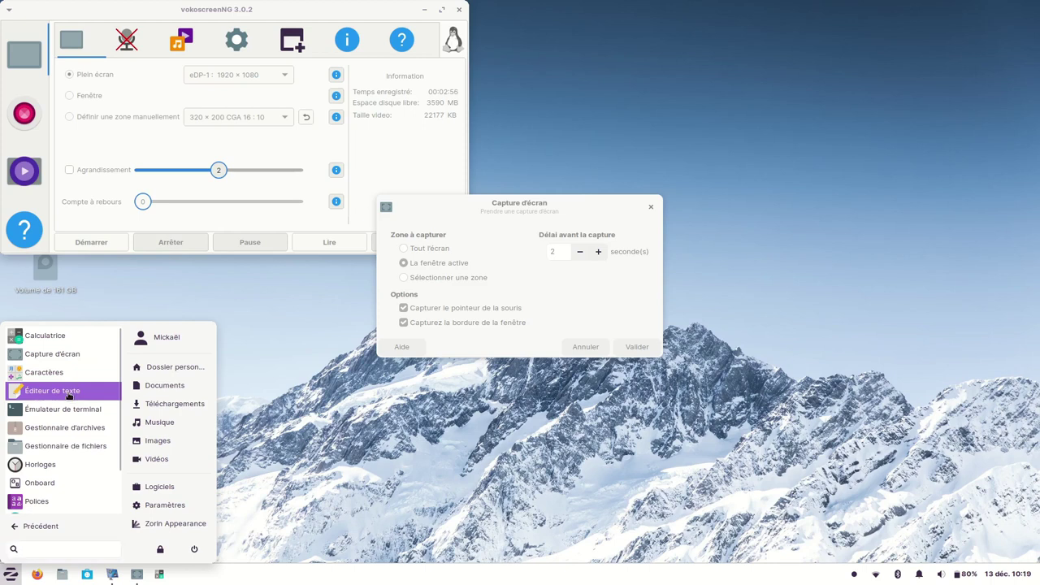
click(69, 394)
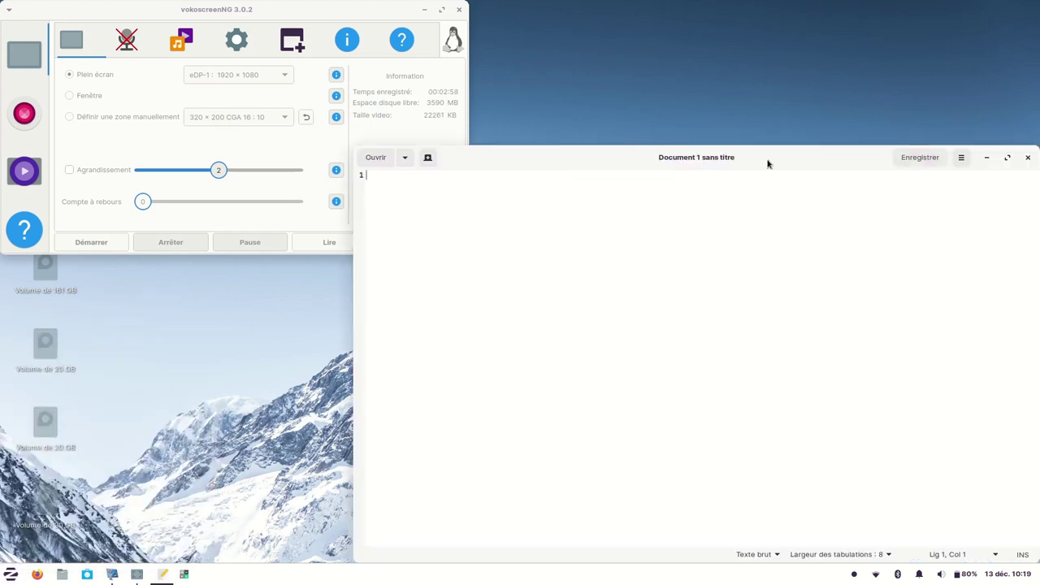
click(961, 158)
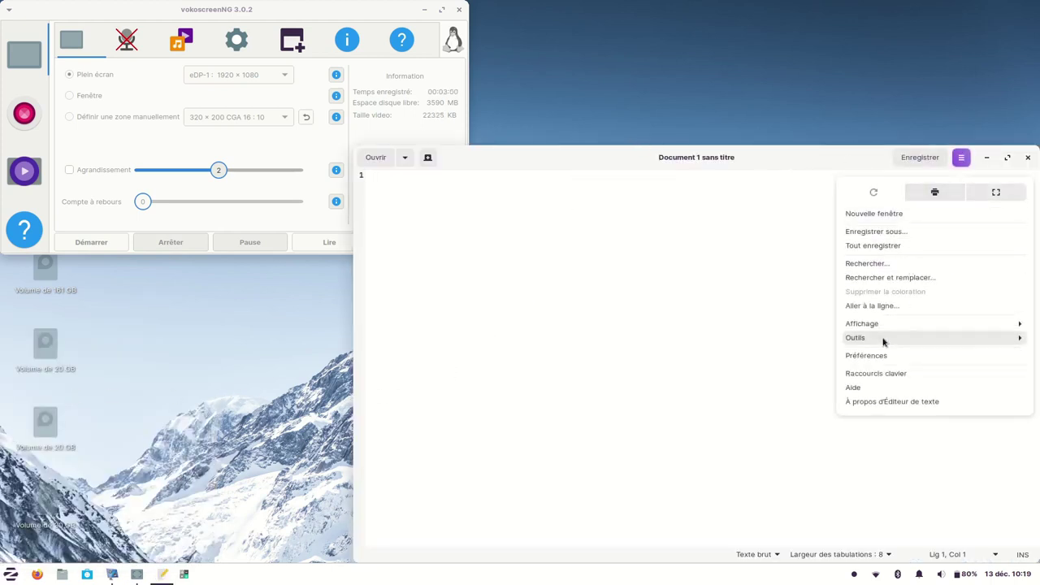
Display the text editor's À propos information, close it, and close the empty document's window.
click(880, 402)
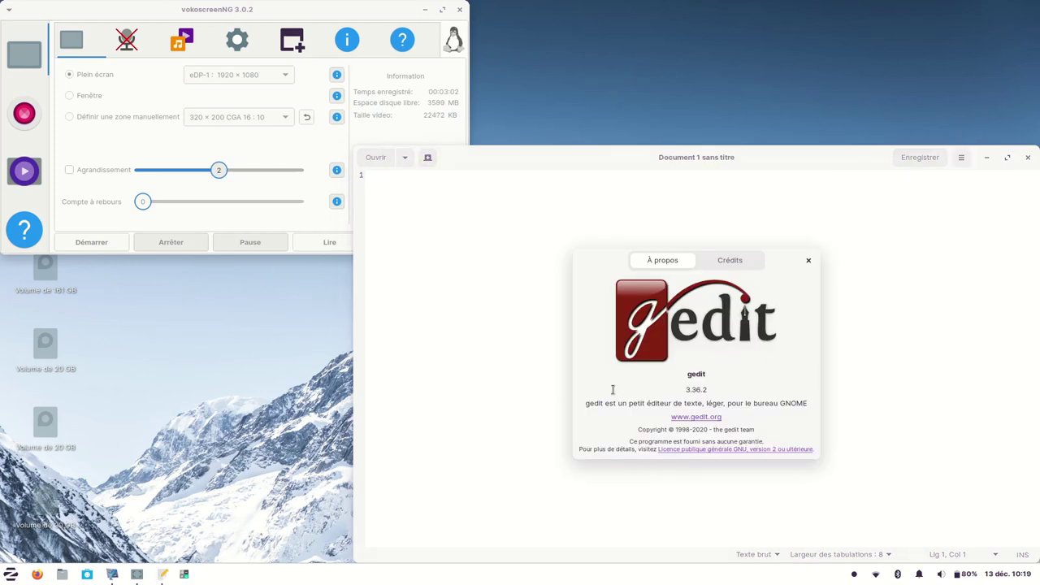
click(809, 260)
drag(782, 167, 599, 60)
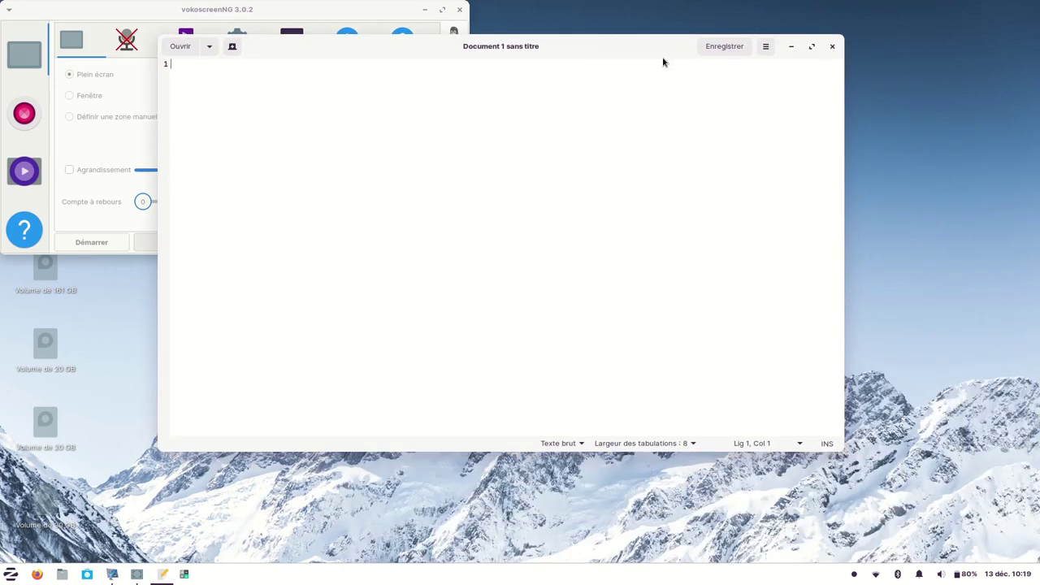
click(831, 47)
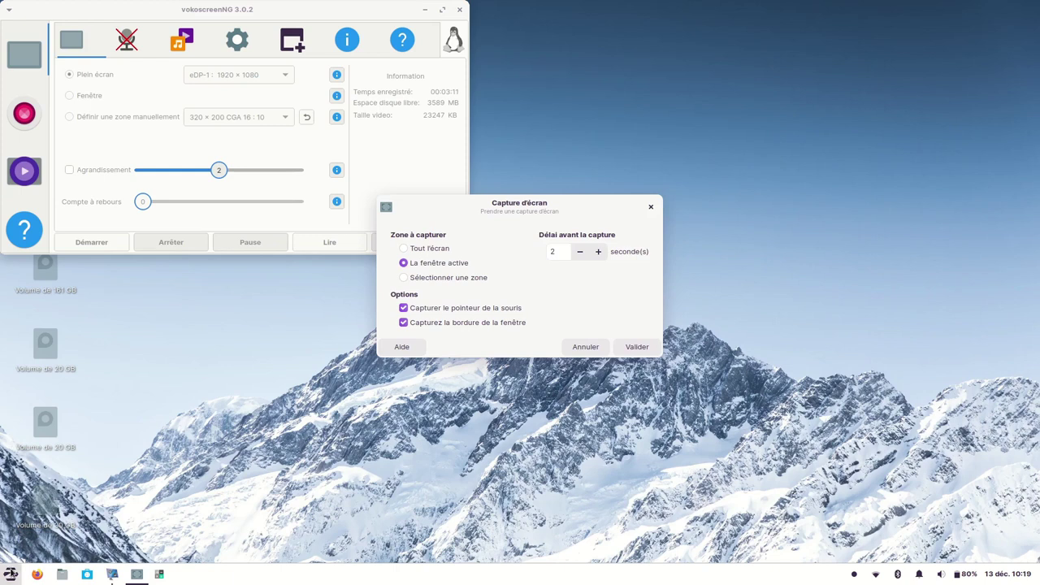
Launch Gestionnaire de fichiers from the Accessoires applications and show the hidden files in the home folder.
click(10, 573)
click(34, 340)
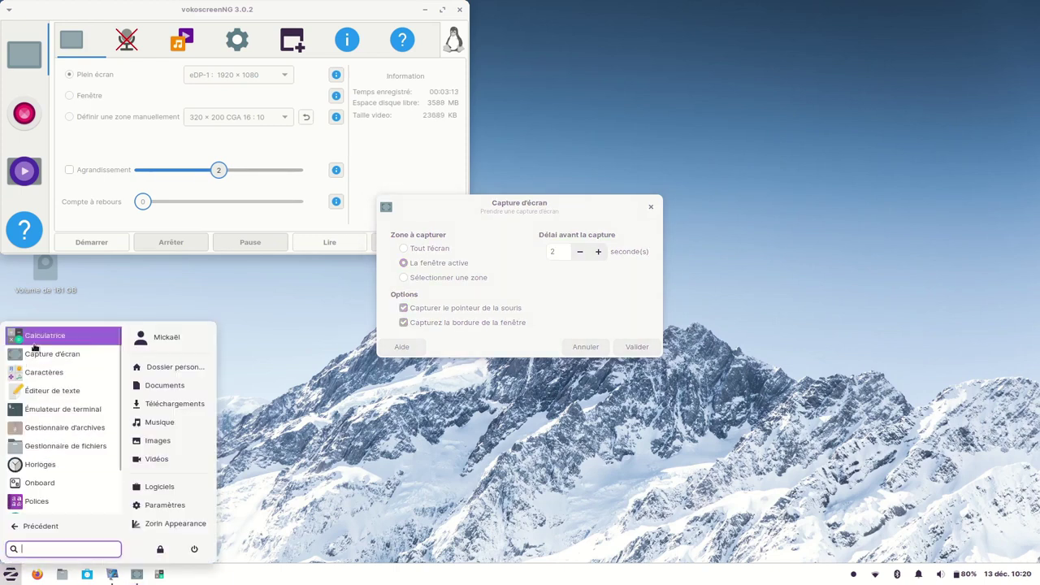
click(57, 447)
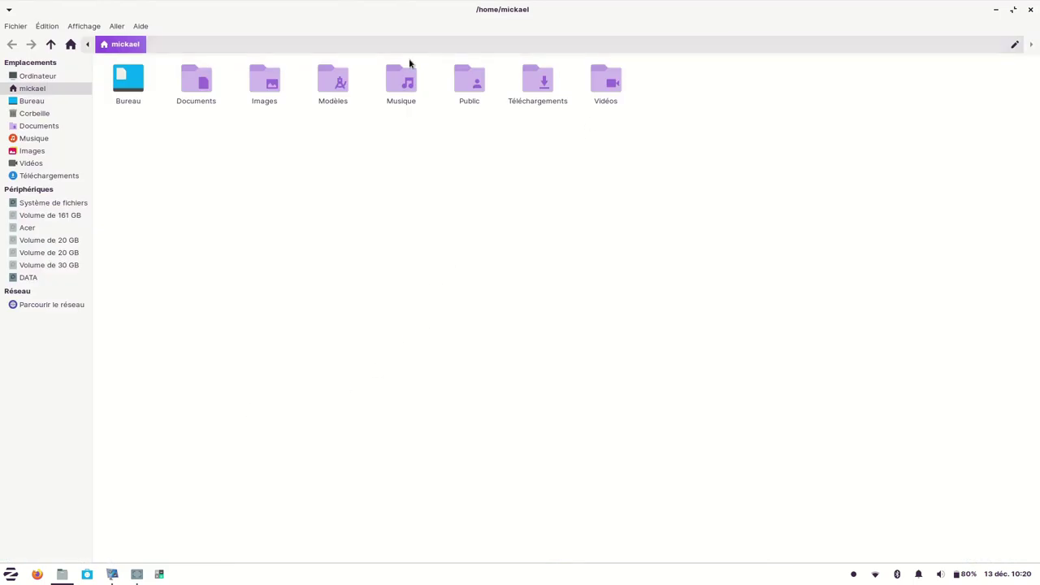
click(76, 27)
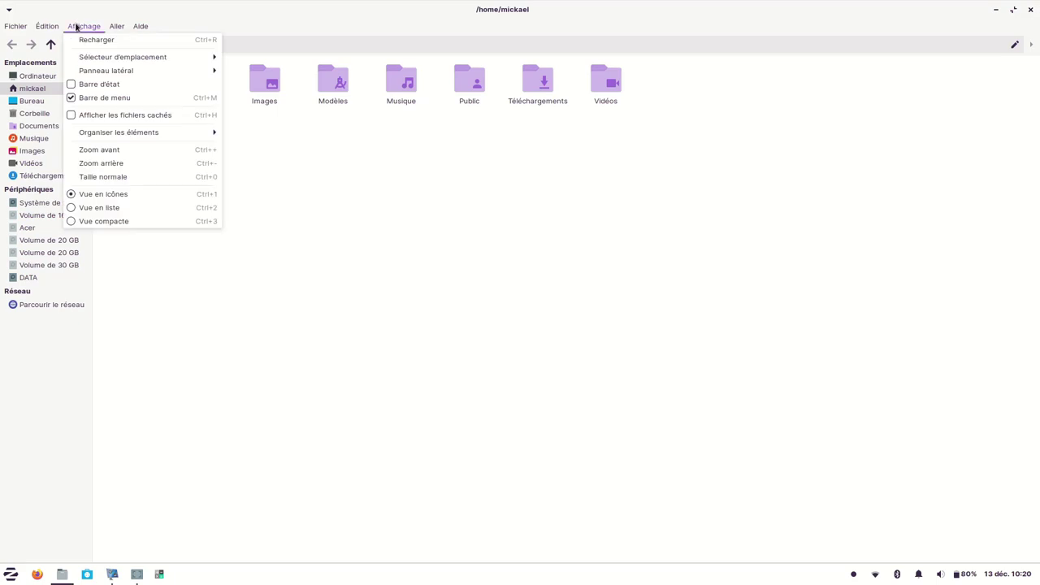
click(70, 119)
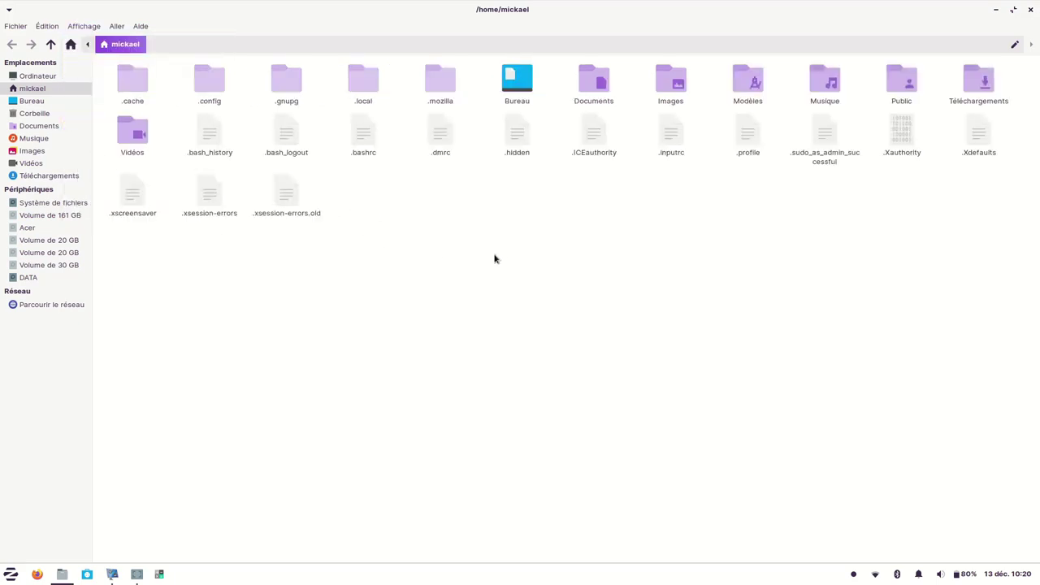
Open Système de fichiers from Ordinateur and select the swapfile in the root folder.
click(38, 77)
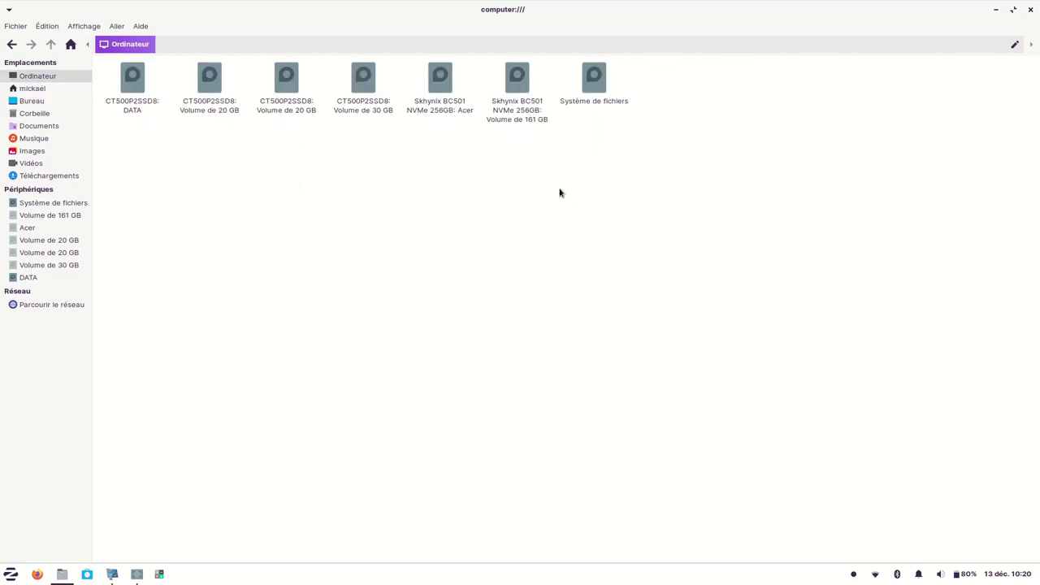
double_click(594, 79)
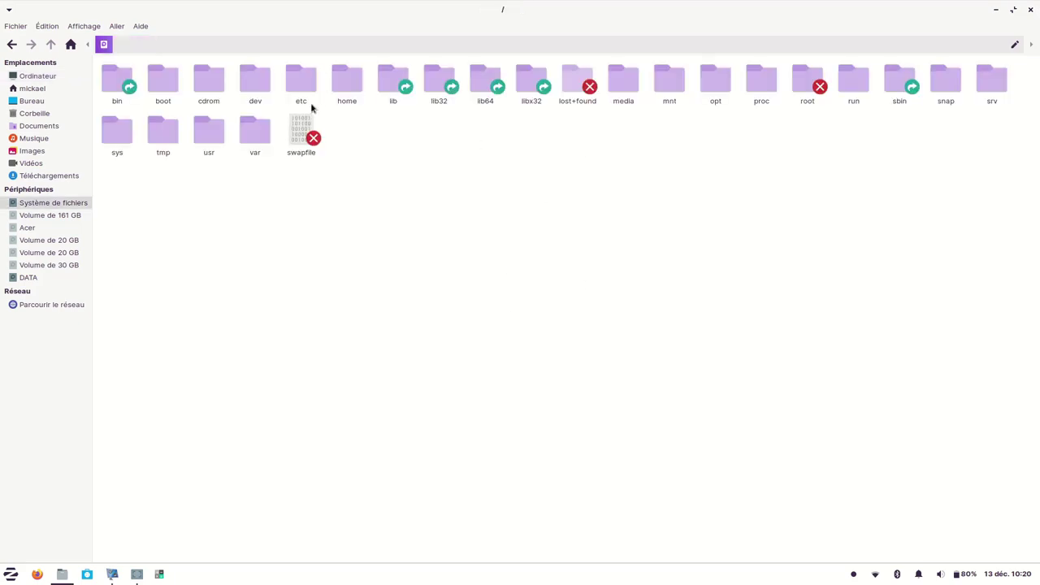
drag(279, 106, 334, 177)
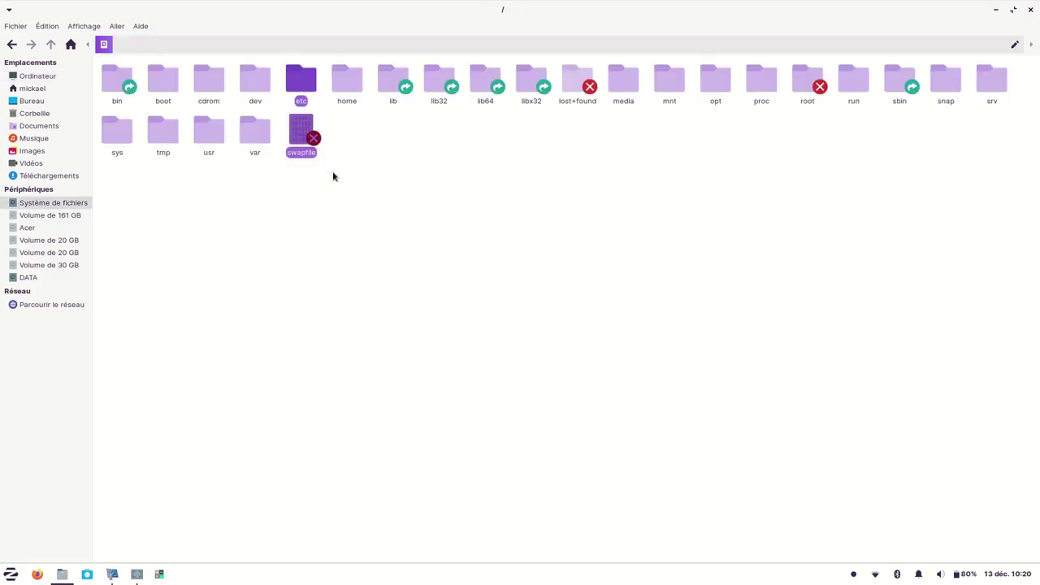
click(338, 209)
drag(282, 118, 311, 175)
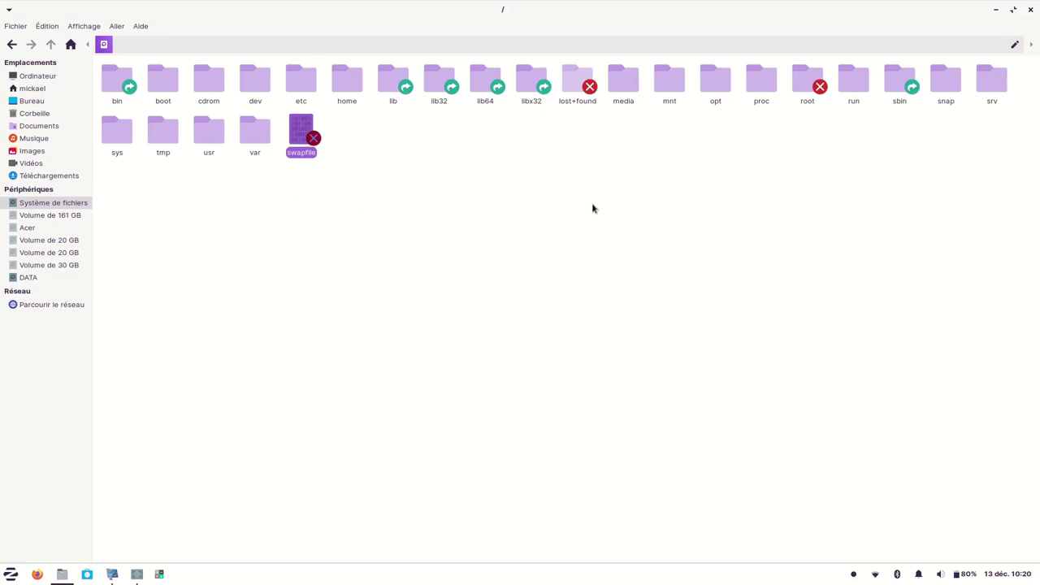
Return to the personal home folder and turn off the display of hidden files.
click(32, 89)
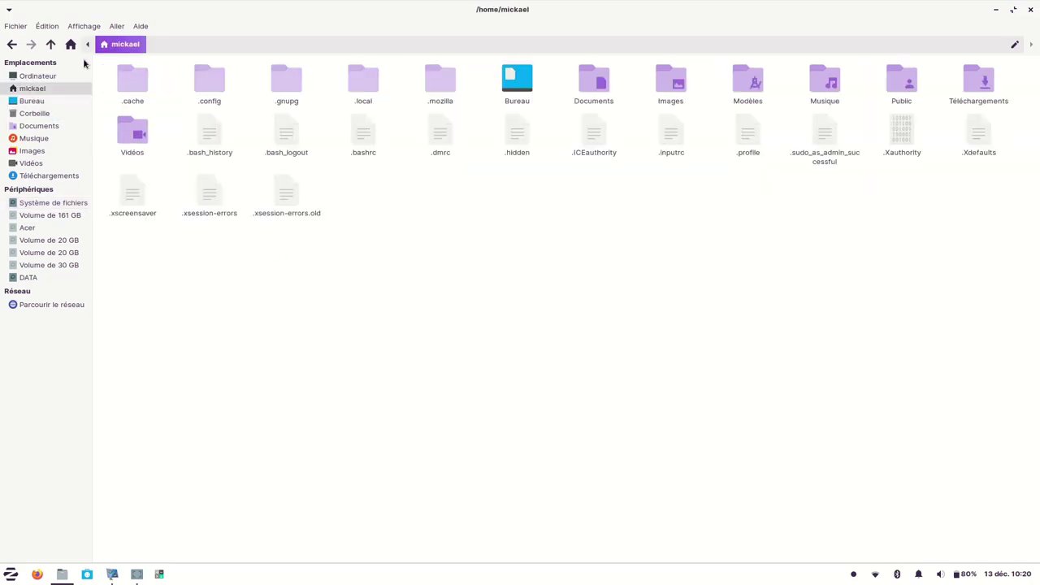
click(81, 26)
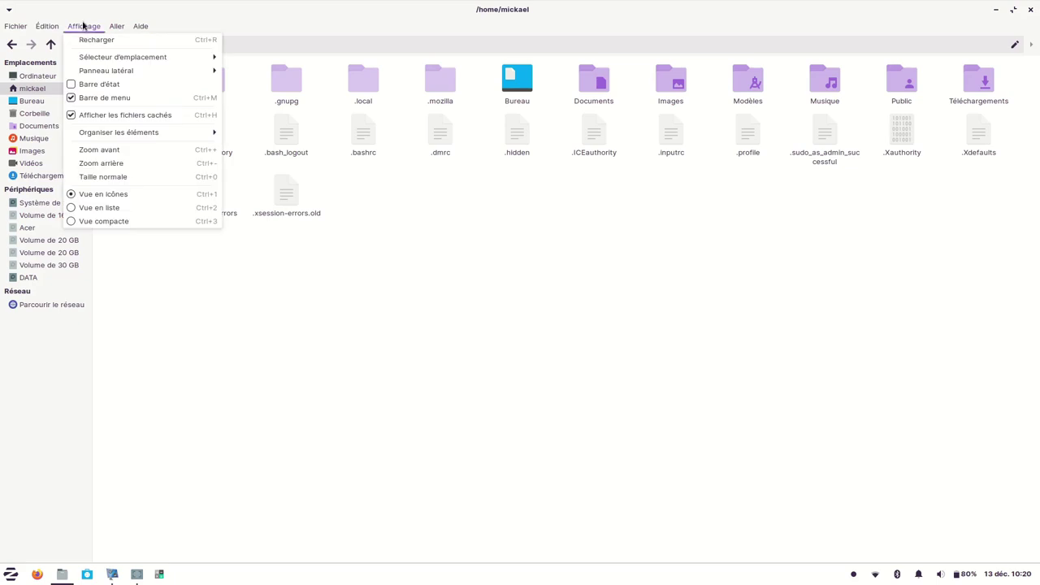
click(70, 117)
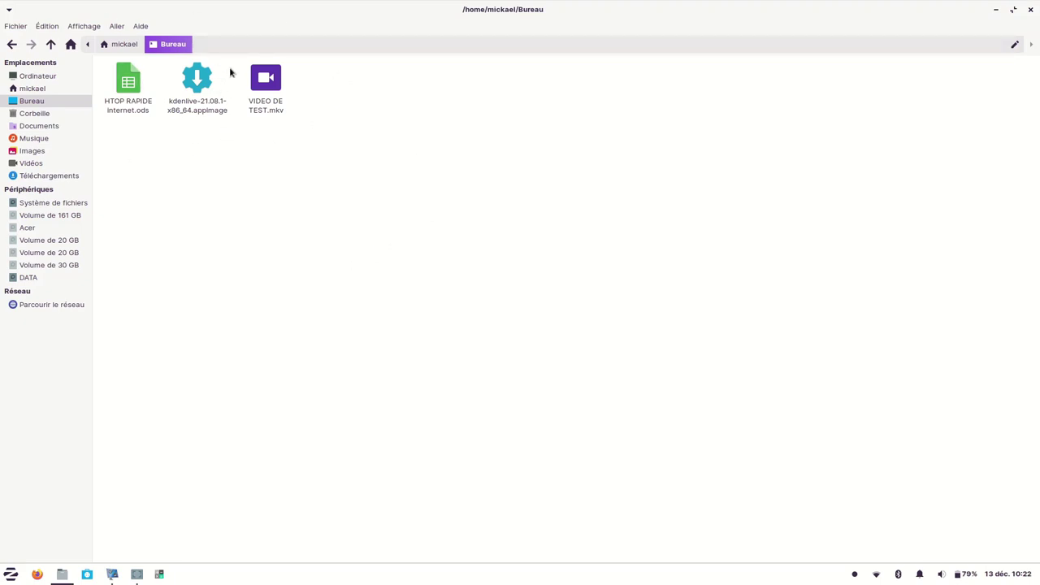
Display the file manager's À propos information and close it.
click(140, 27)
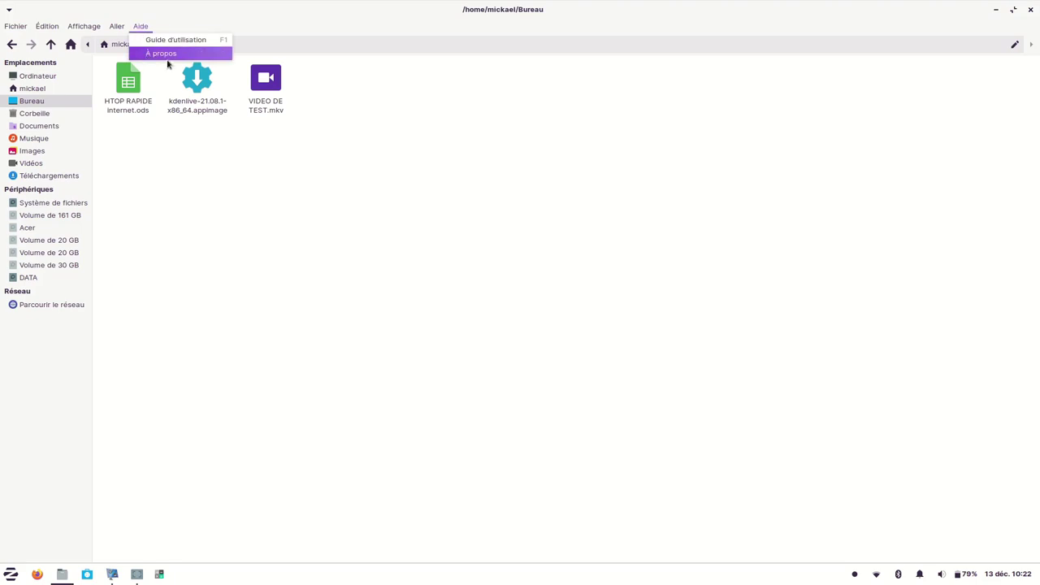
click(172, 54)
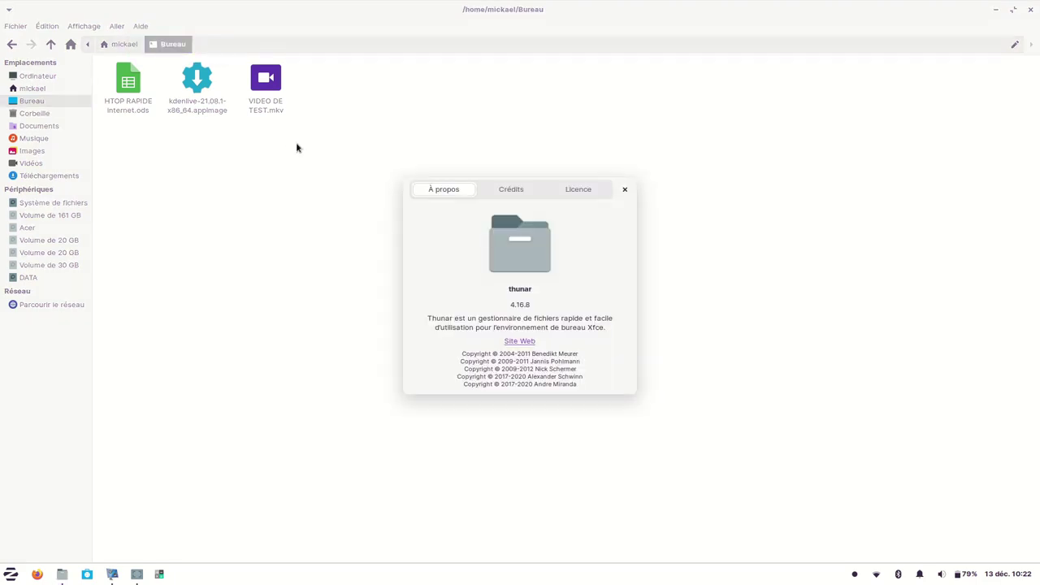
click(625, 190)
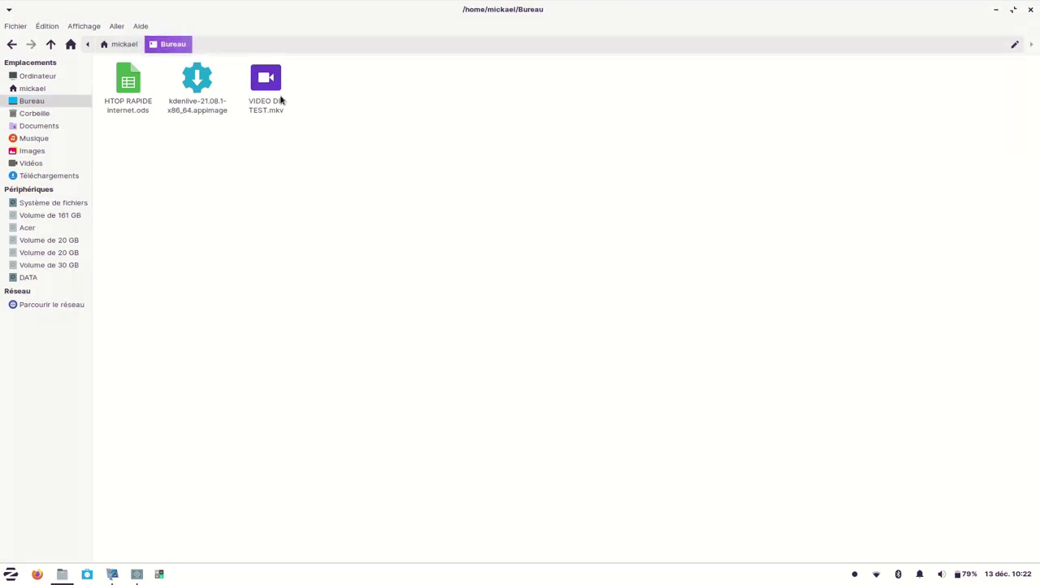
Move VIDEO DE TEST.mkv from the Bureau folder to the DATA volume, pausing and resuming the transfer.
right_click(264, 76)
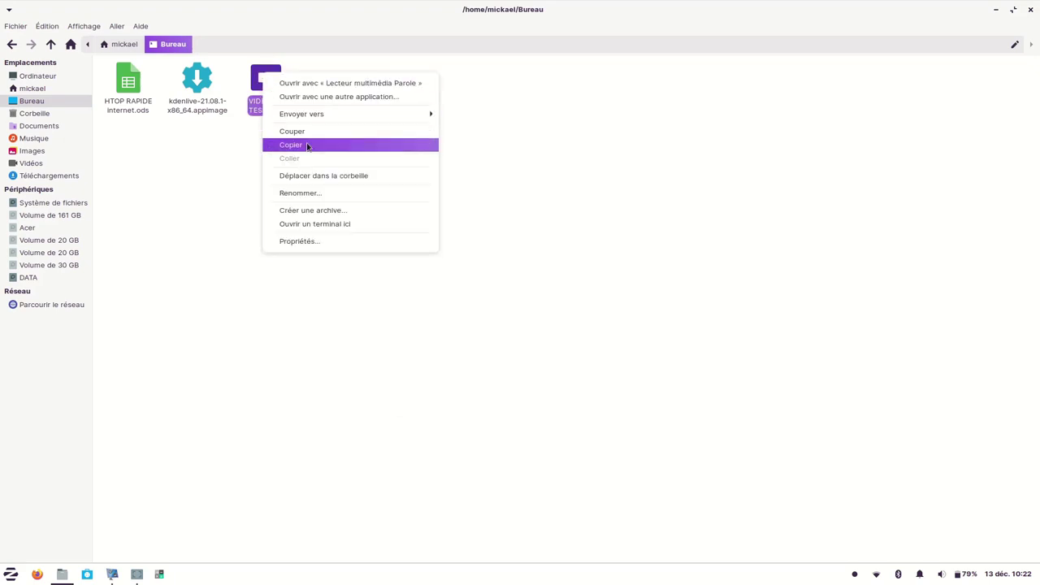
click(309, 137)
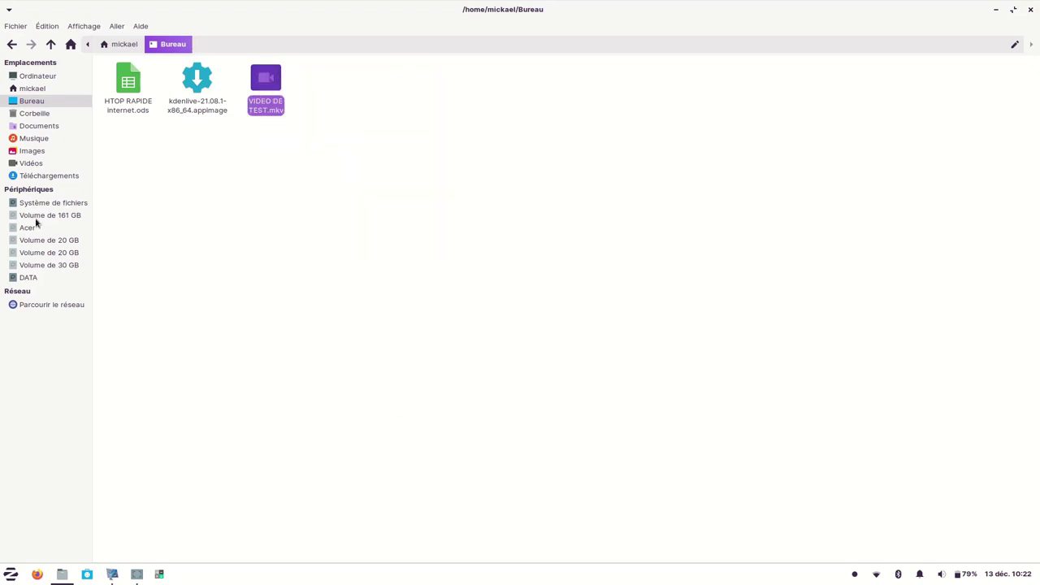
click(23, 279)
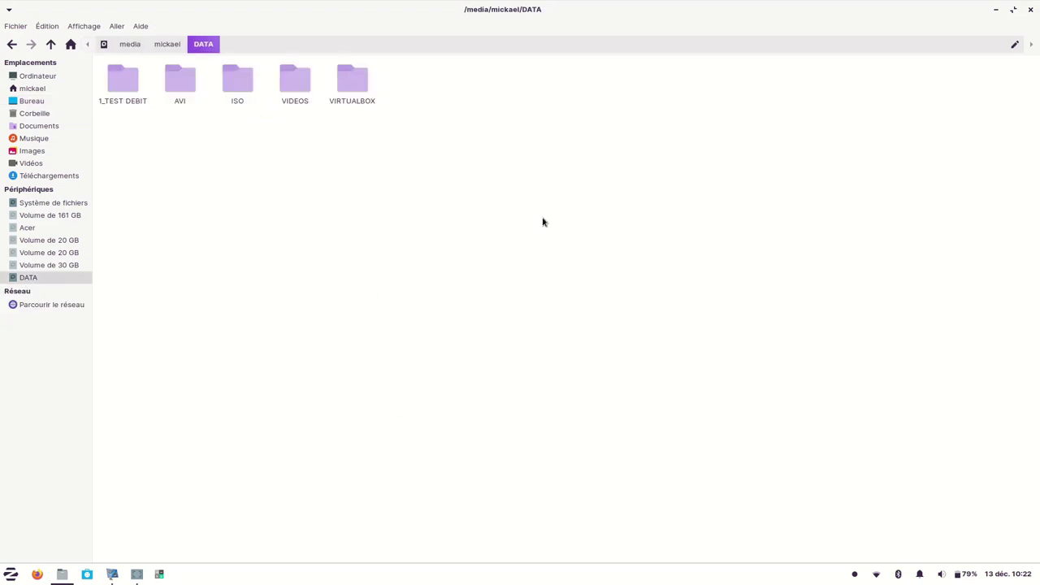
right_click(552, 210)
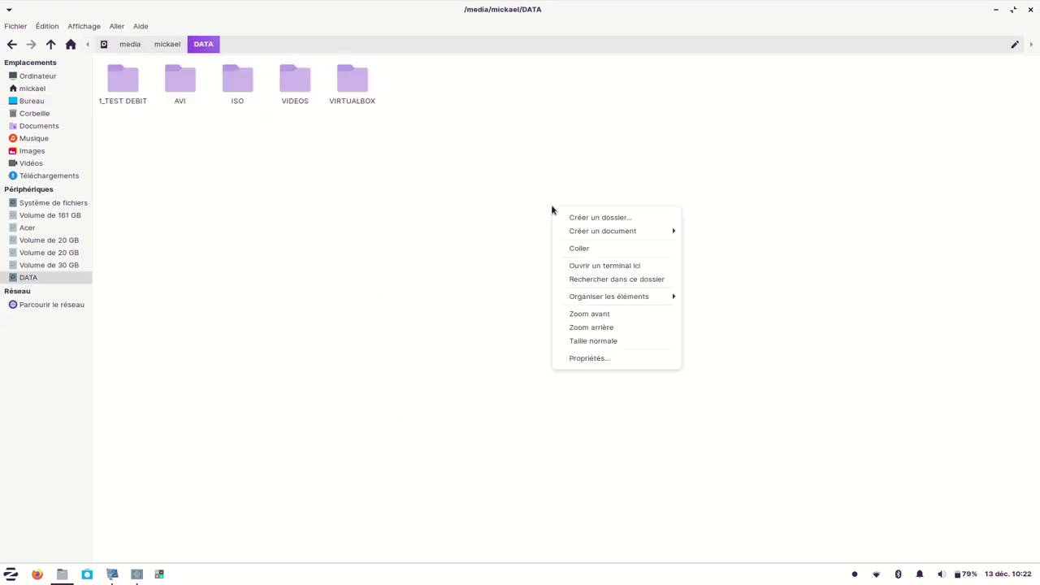
click(579, 249)
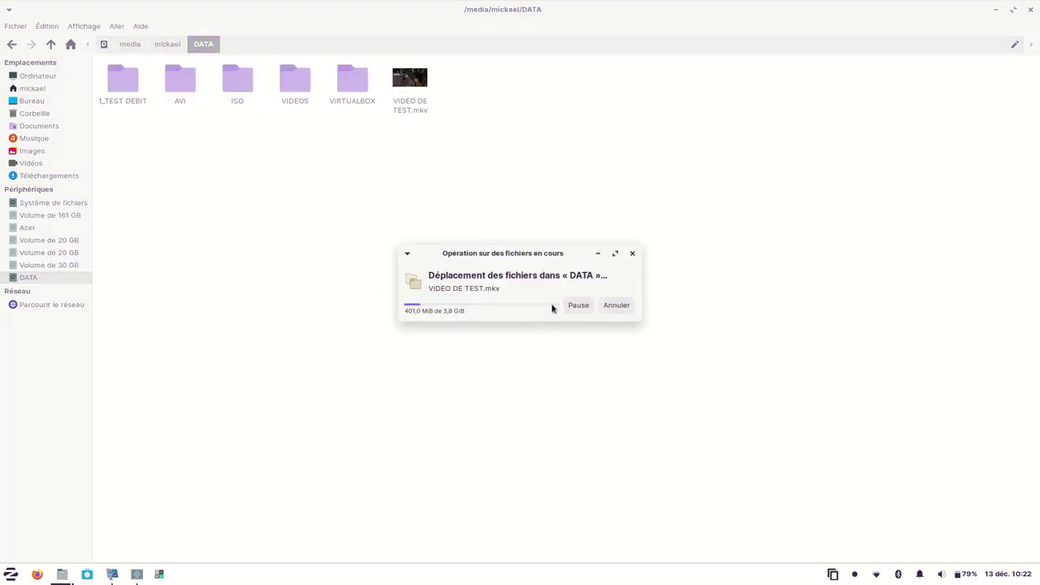
click(580, 306)
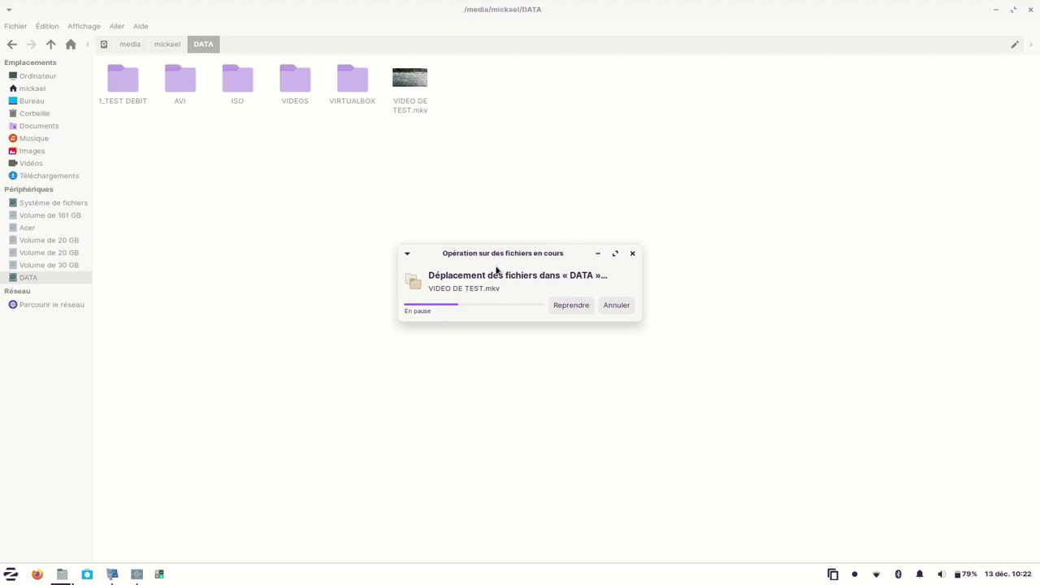
click(568, 306)
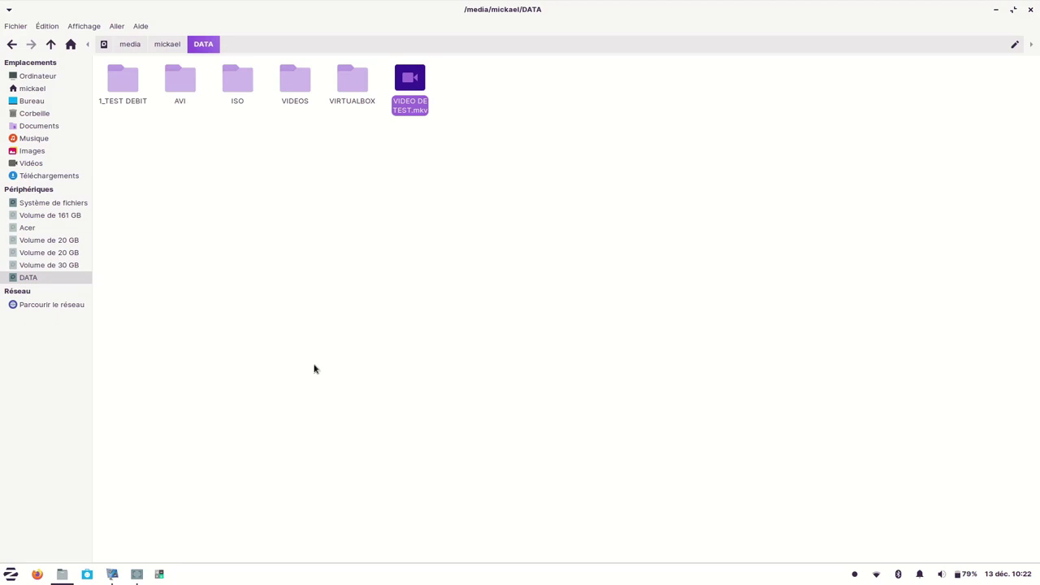
Review the file manager's commands from Fichier through Aide, and close the file manager.
click(15, 26)
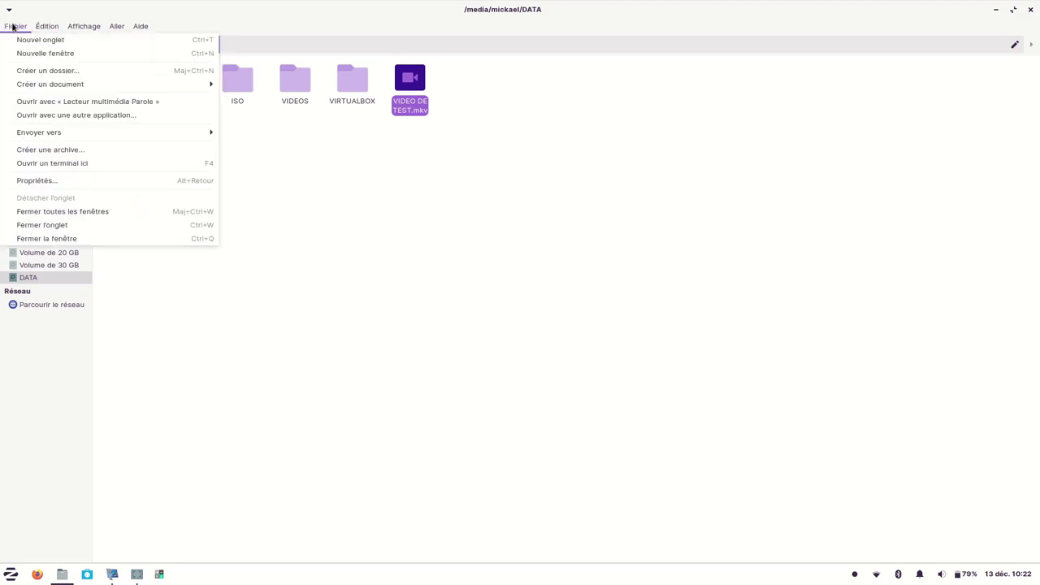
mouse_move(34, 27)
mouse_move(69, 27)
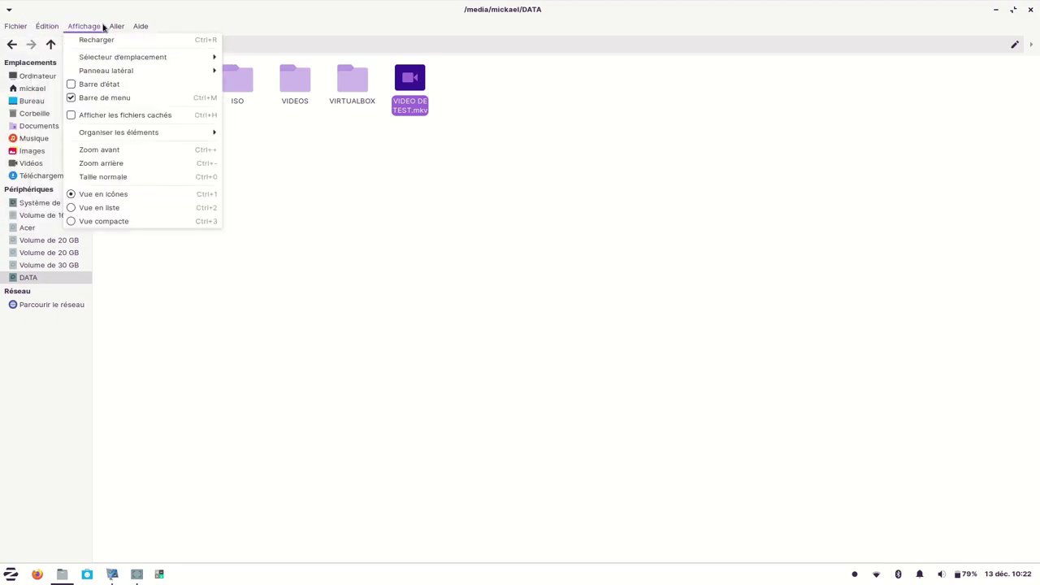
mouse_move(116, 27)
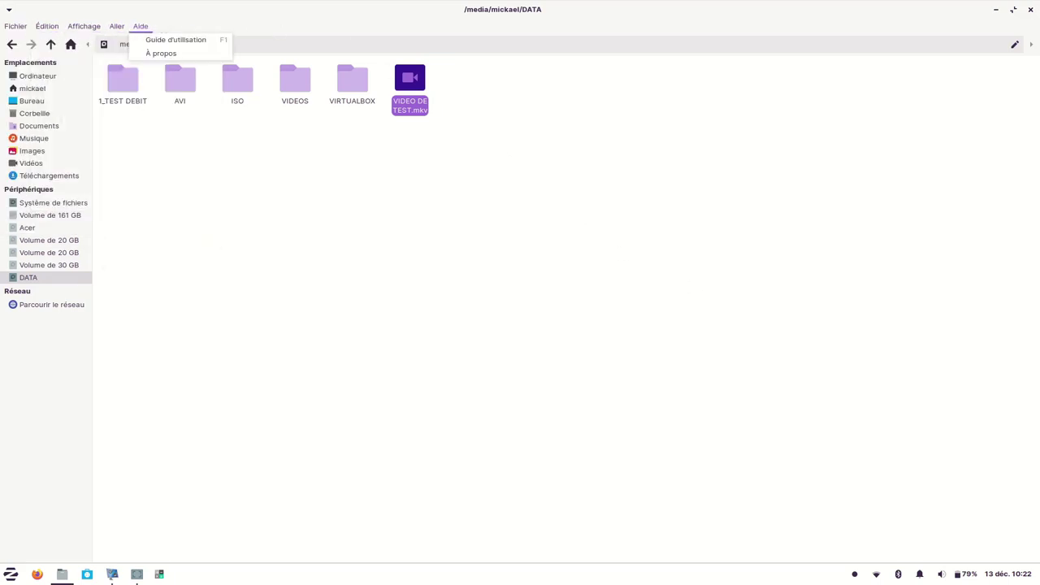
click(1031, 11)
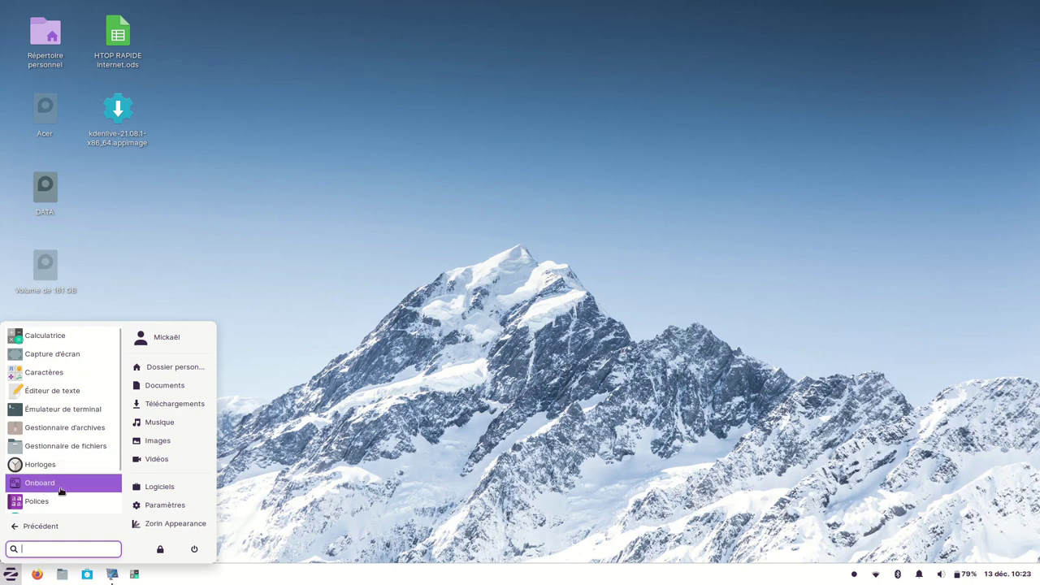
Launch the Onboard on-screen keyboard from the Accessoires applications and hide it.
click(45, 493)
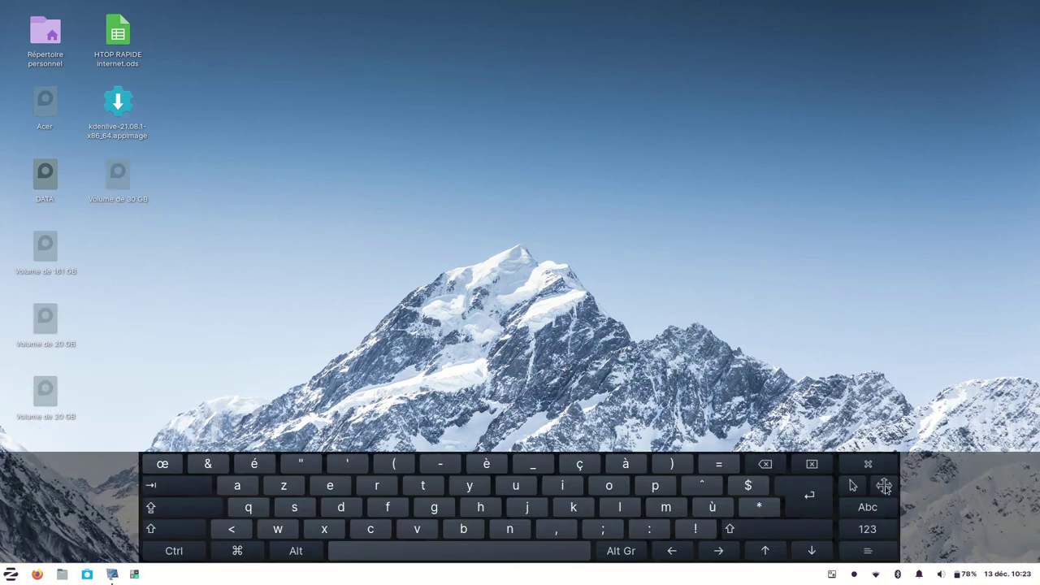
mouse_move(884, 486)
mouse_down()
mouse_move(884, 35)
mouse_move(884, 487)
mouse_up()
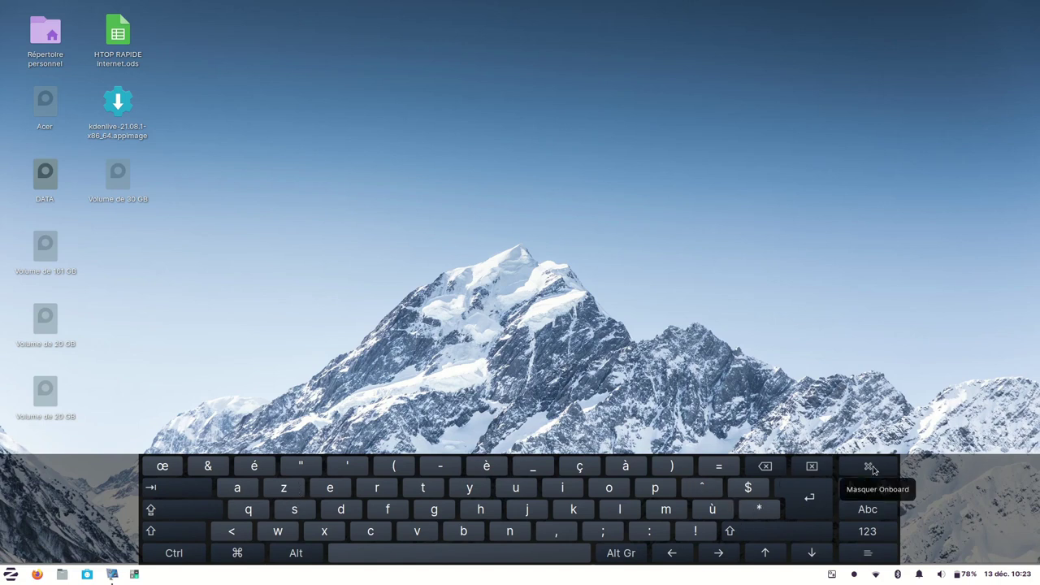
click(871, 469)
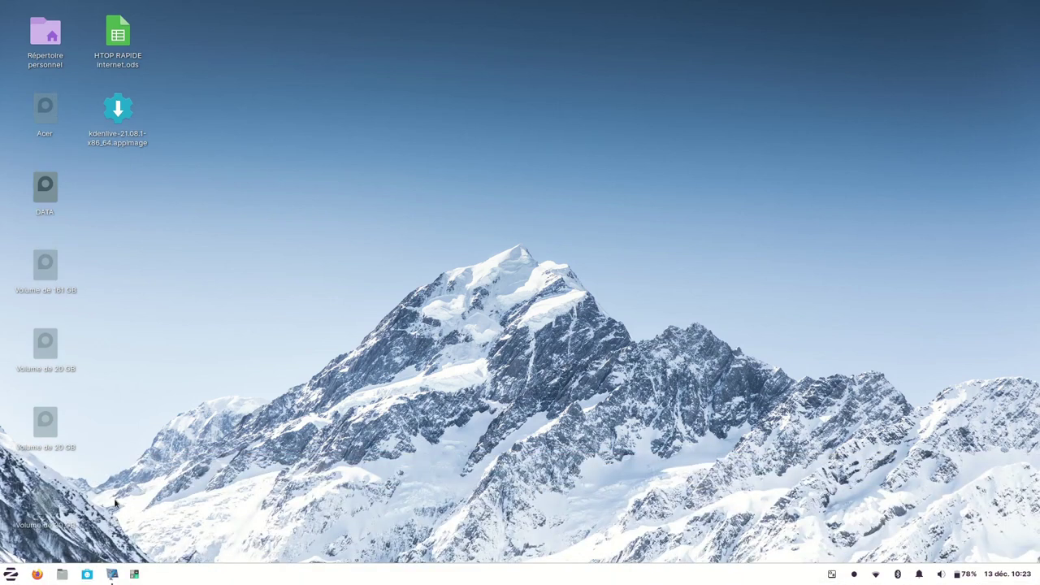
Redisplay the hidden Onboard keyboard, hide it again, and quit Onboard.
click(832, 575)
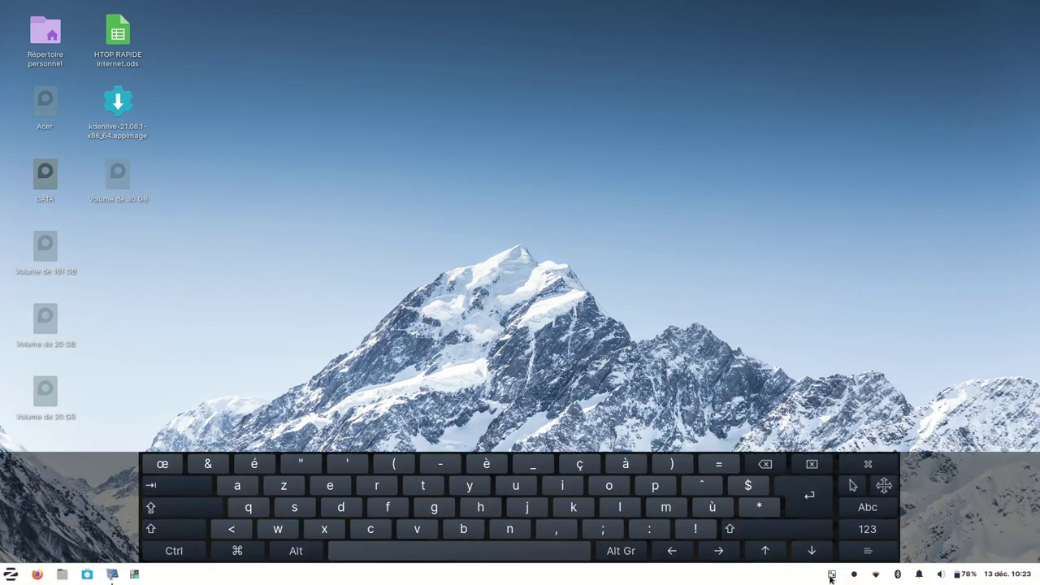
click(866, 467)
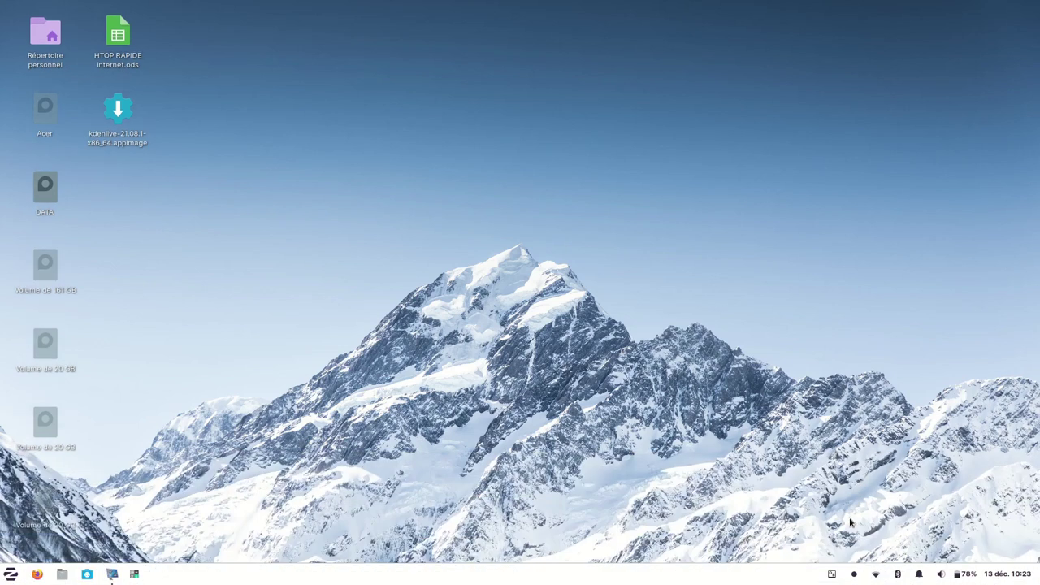
right_click(830, 576)
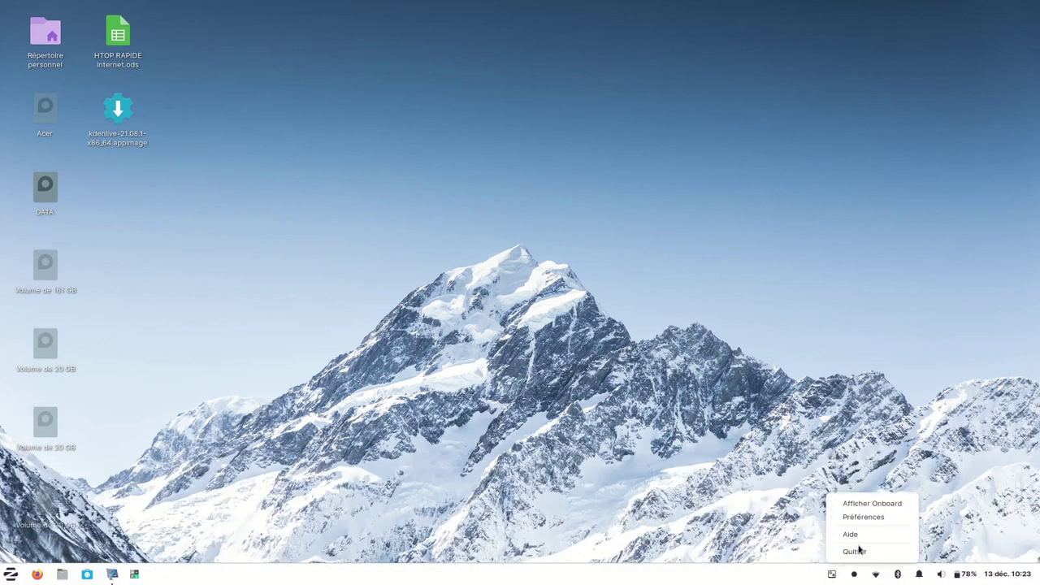
click(858, 552)
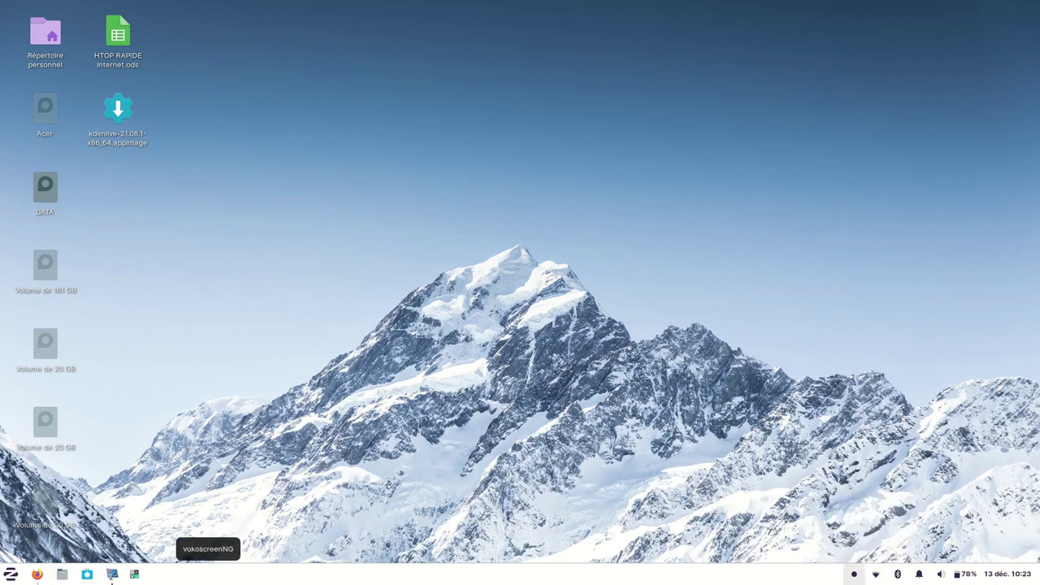
Launch the Catfish file search from the Accessoires applications.
click(10, 575)
click(40, 336)
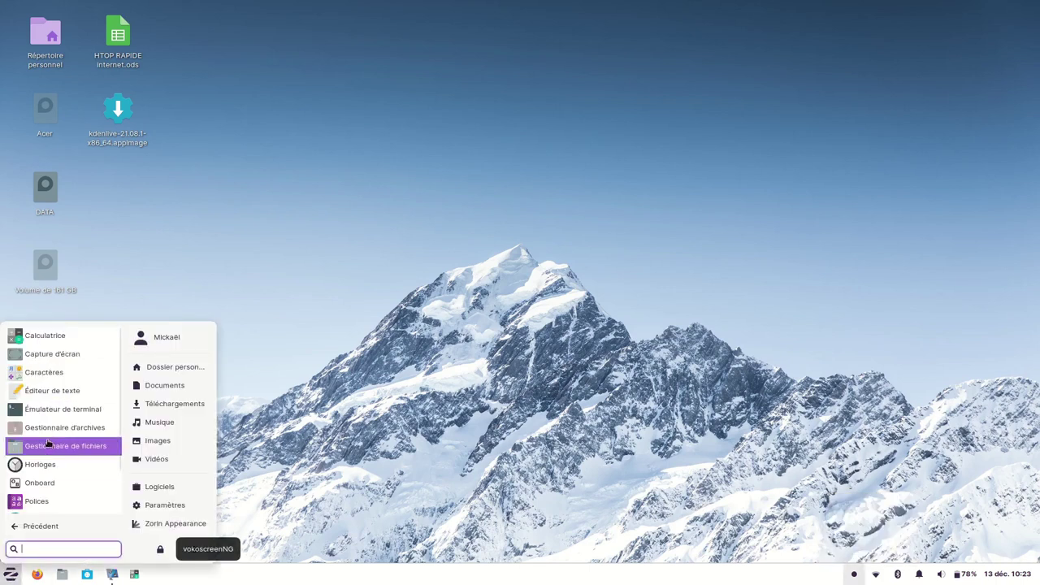
scroll(58, 502, down, 1)
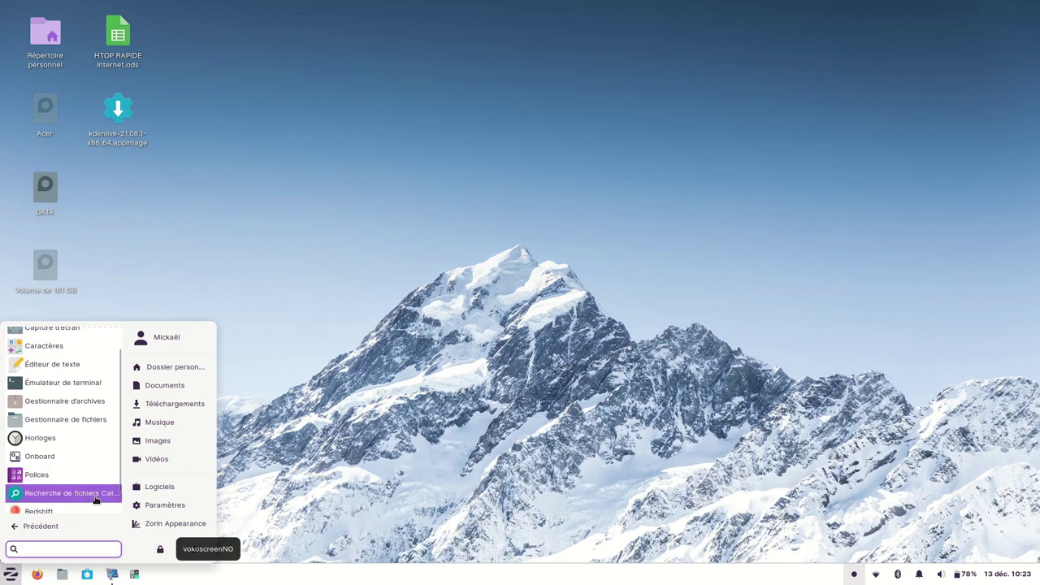
scroll(50, 494, down, 2)
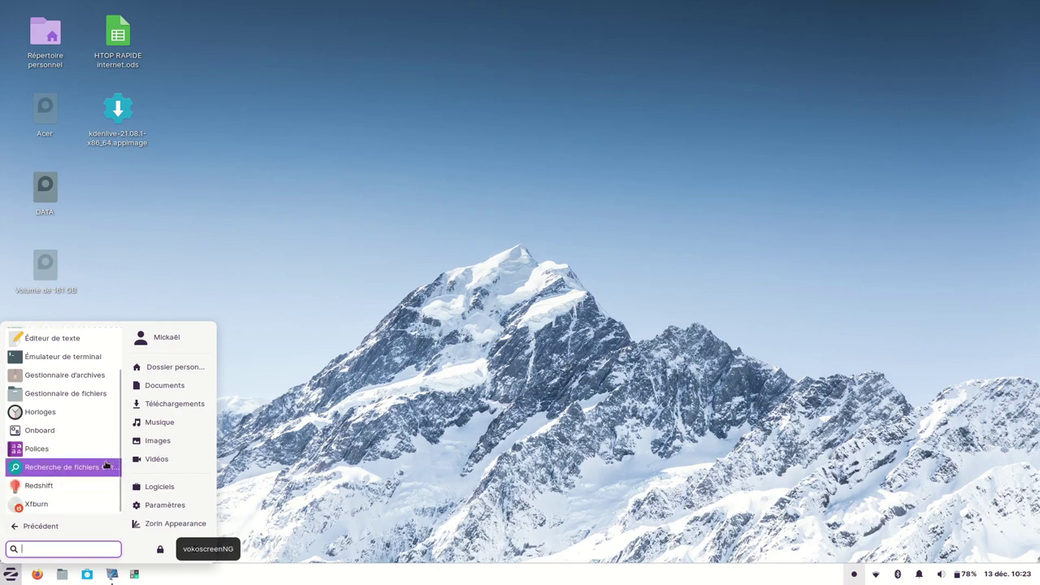
click(57, 469)
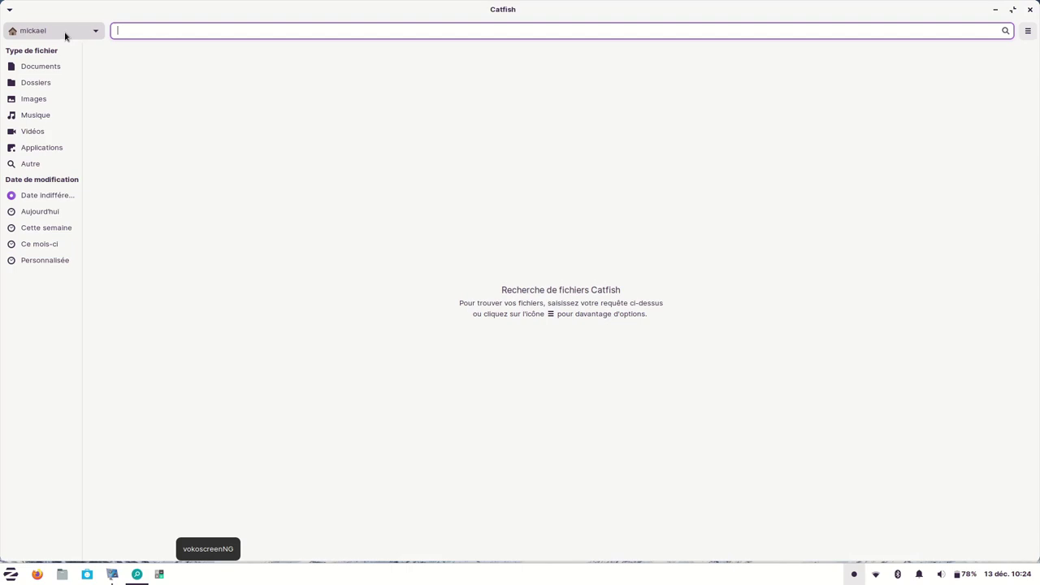
Search Système de fichiers for swapfile, select the swapfile result located in /, and close Catfish.
click(97, 32)
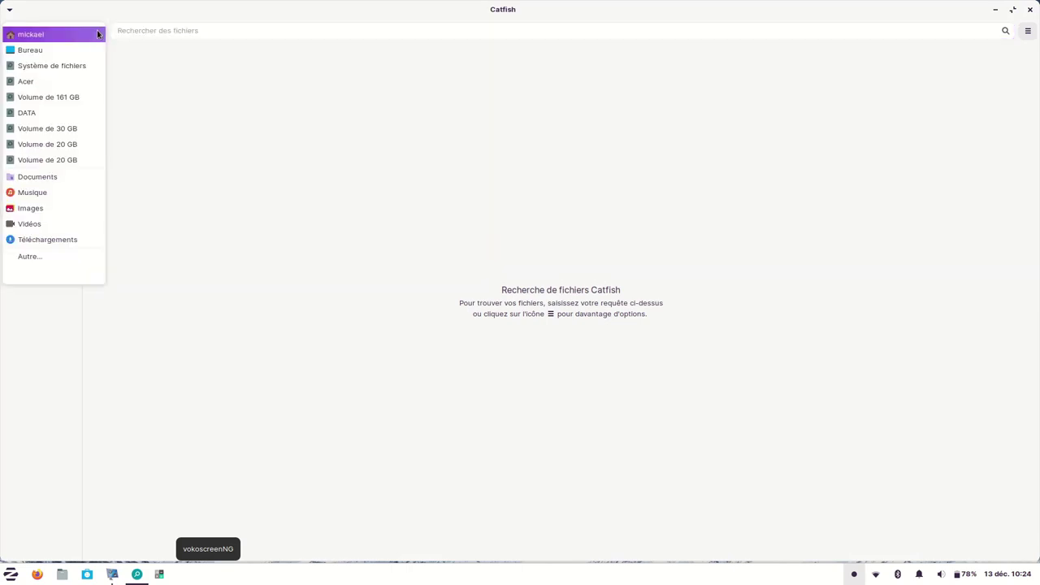
click(41, 68)
click(204, 34)
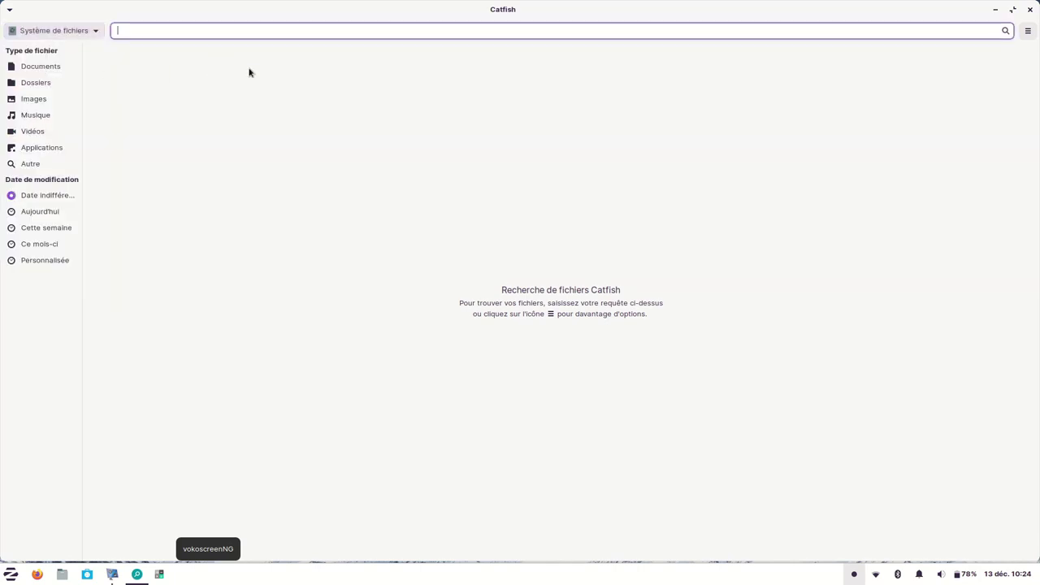
text(swapfile)
click(1005, 31)
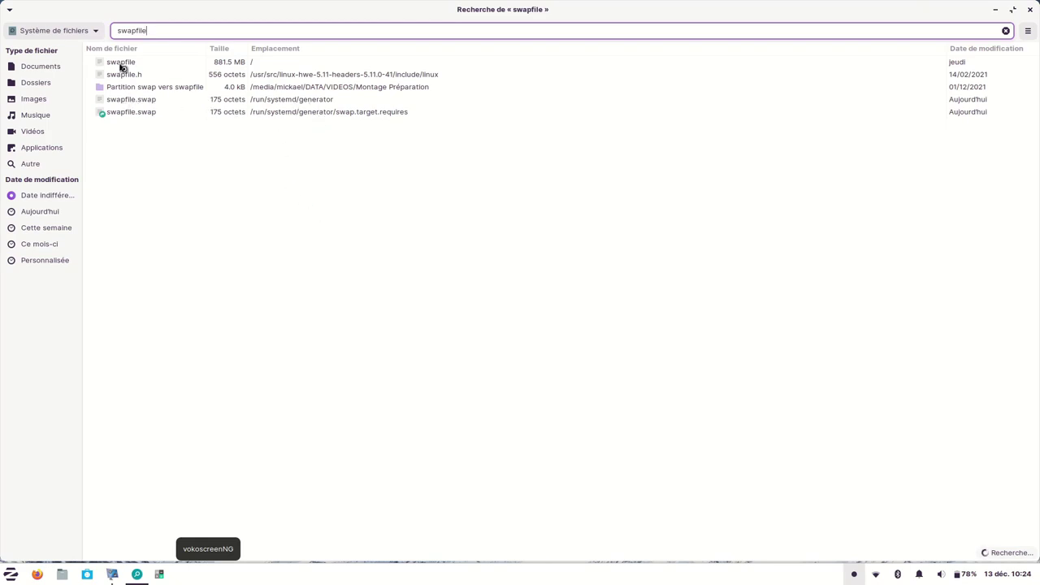
click(264, 65)
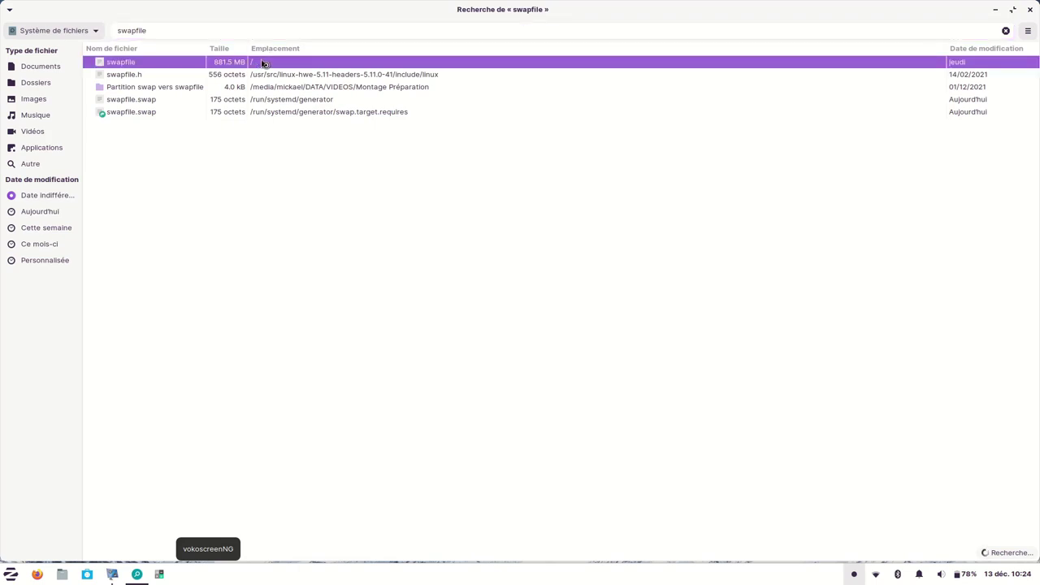
click(1031, 9)
Launch Redshift from the Accessoires applications and turn off its Activé option.
click(11, 574)
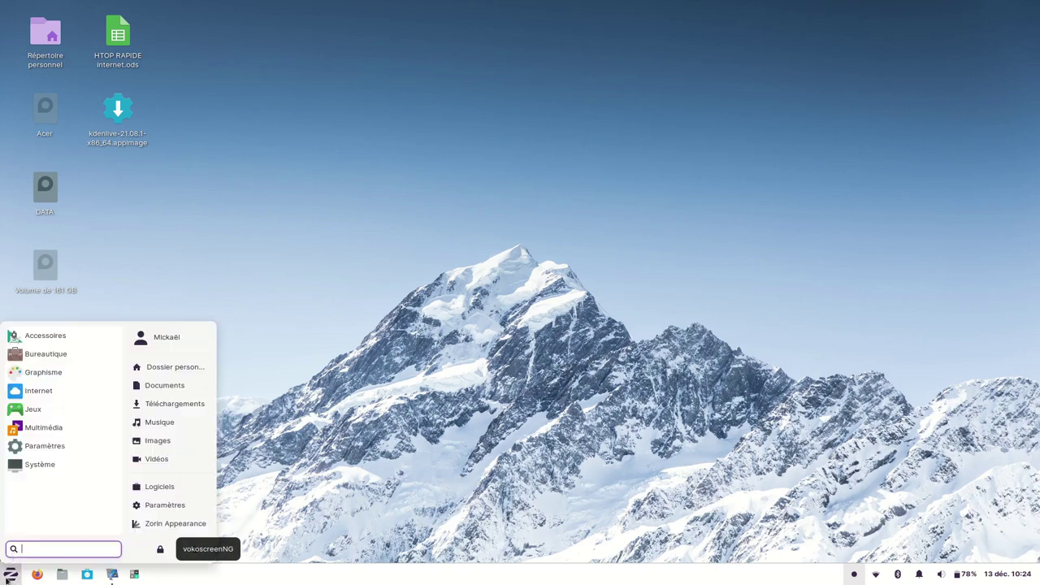
click(51, 336)
scroll(62, 437, down, 2)
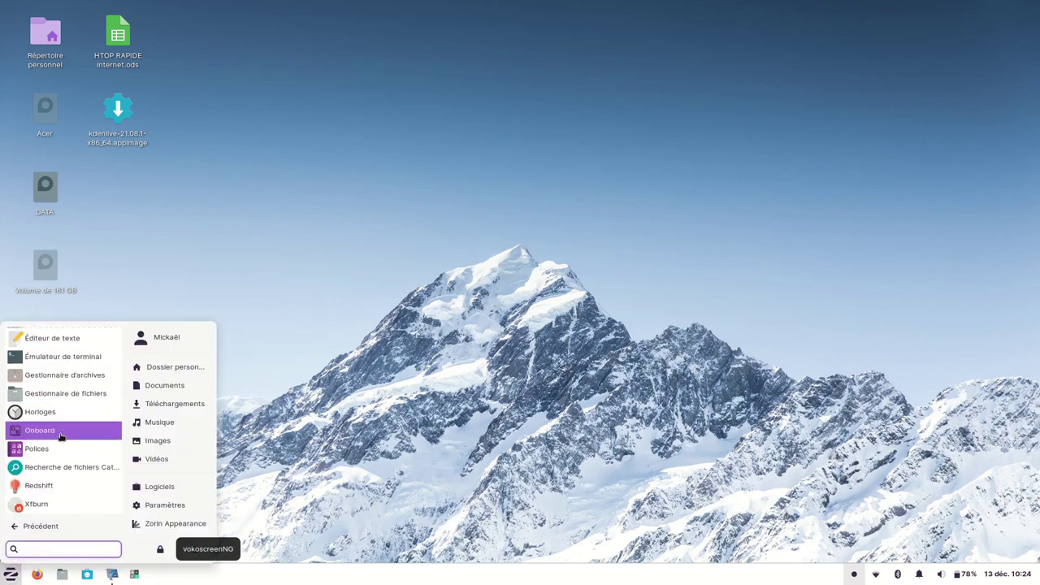
click(35, 486)
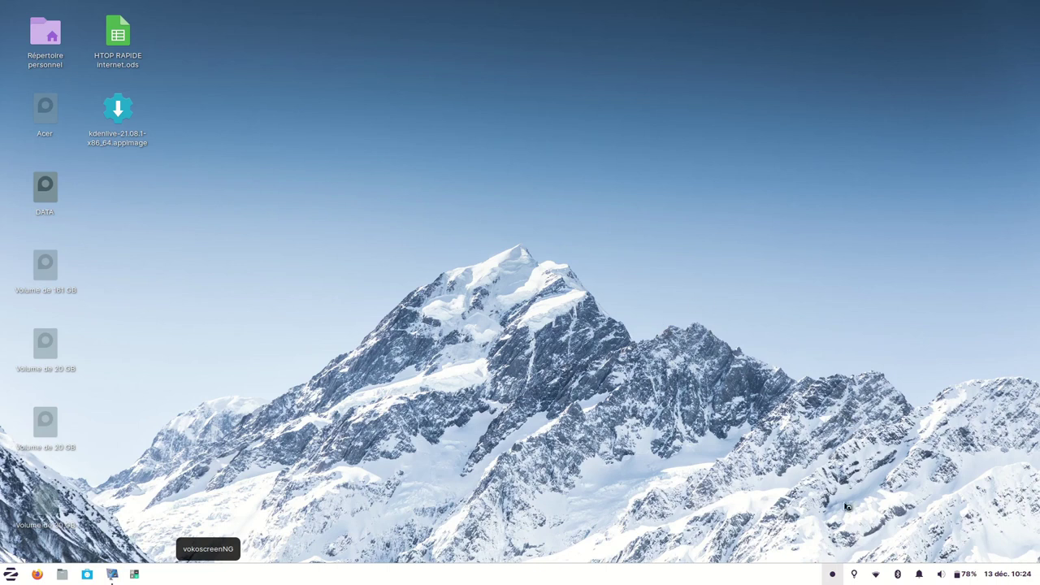
click(857, 575)
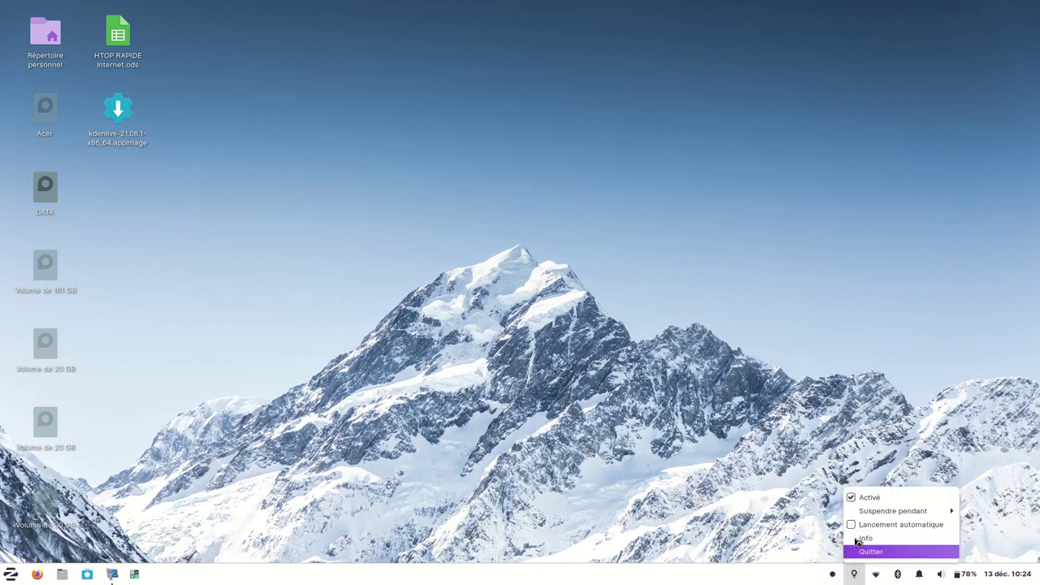
click(861, 497)
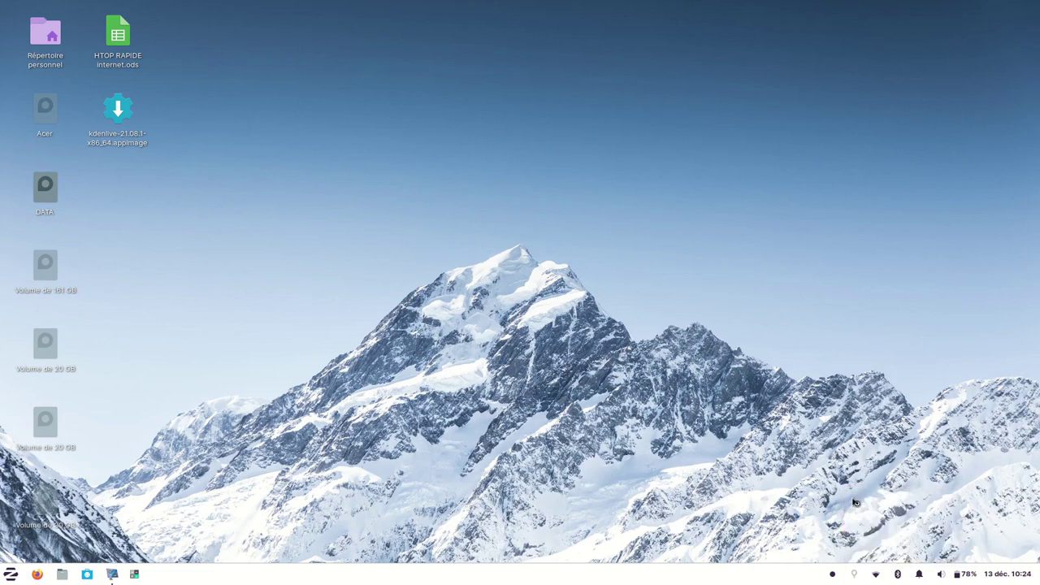
Remove the Greffon de barre d'état item from the desktop panel.
right_click(855, 579)
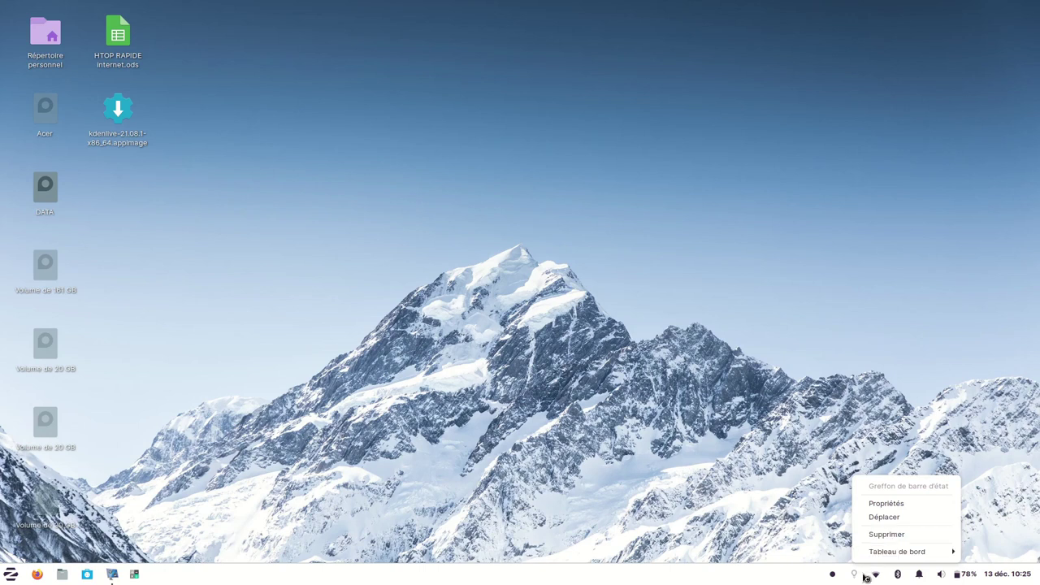
click(893, 535)
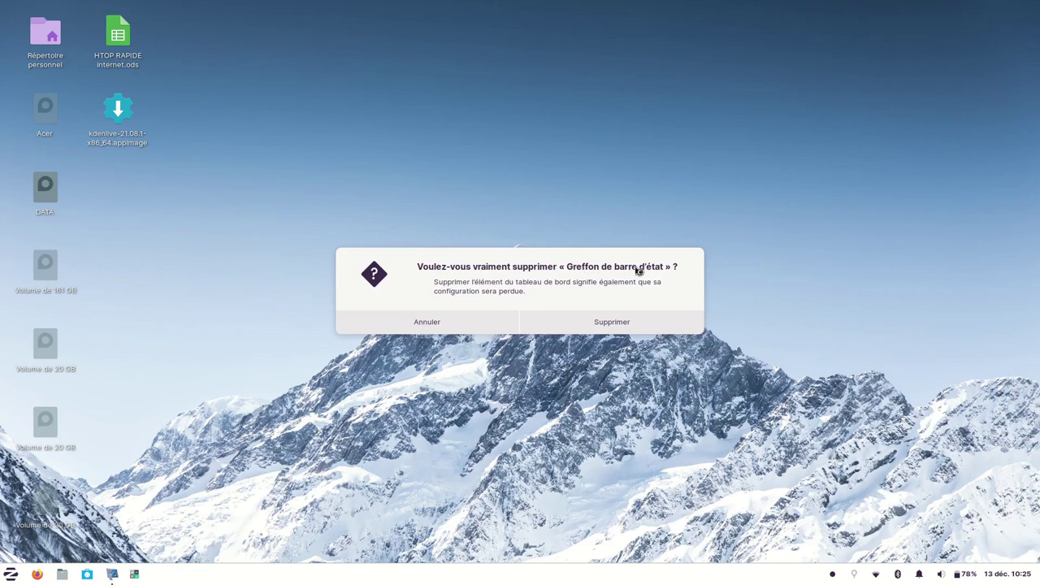
click(616, 327)
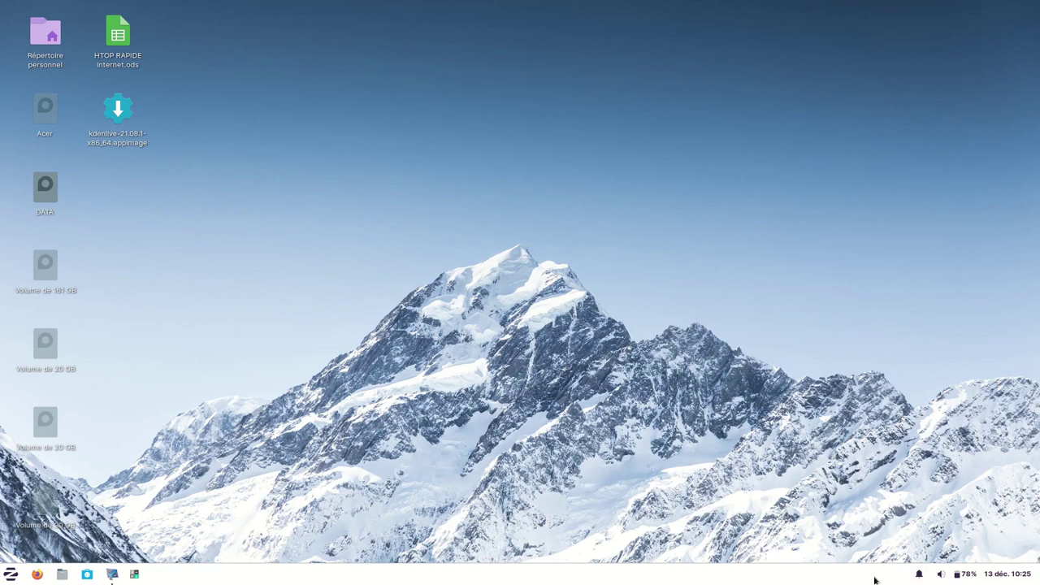
Add the Greffon de barre d'état item back to the desktop panel and close the list of new items.
right_click(640, 575)
click(656, 570)
right_click(650, 580)
mouse_move(696, 556)
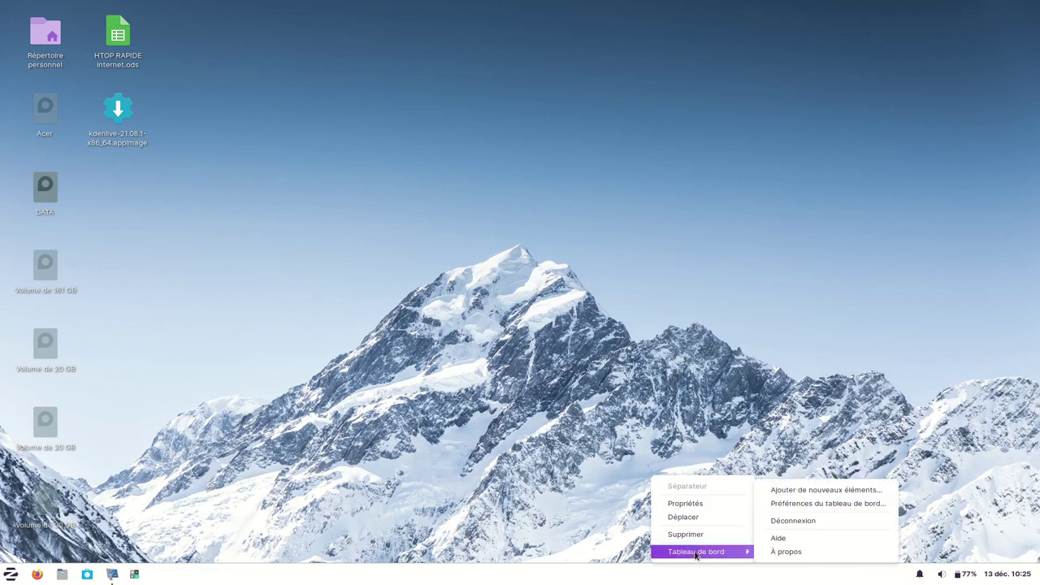
click(813, 492)
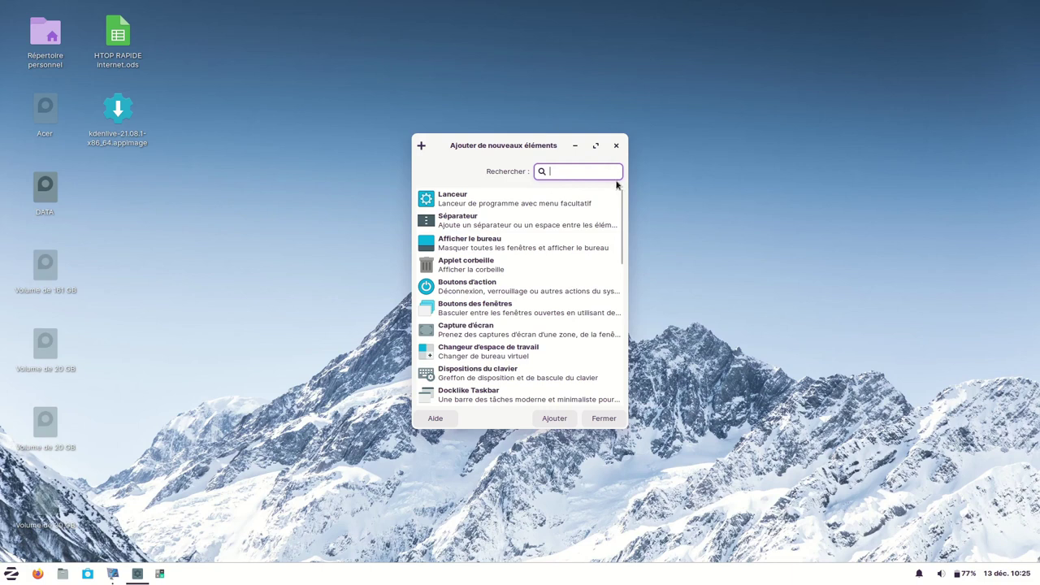
drag(623, 214, 622, 280)
scroll(569, 276, down, 1)
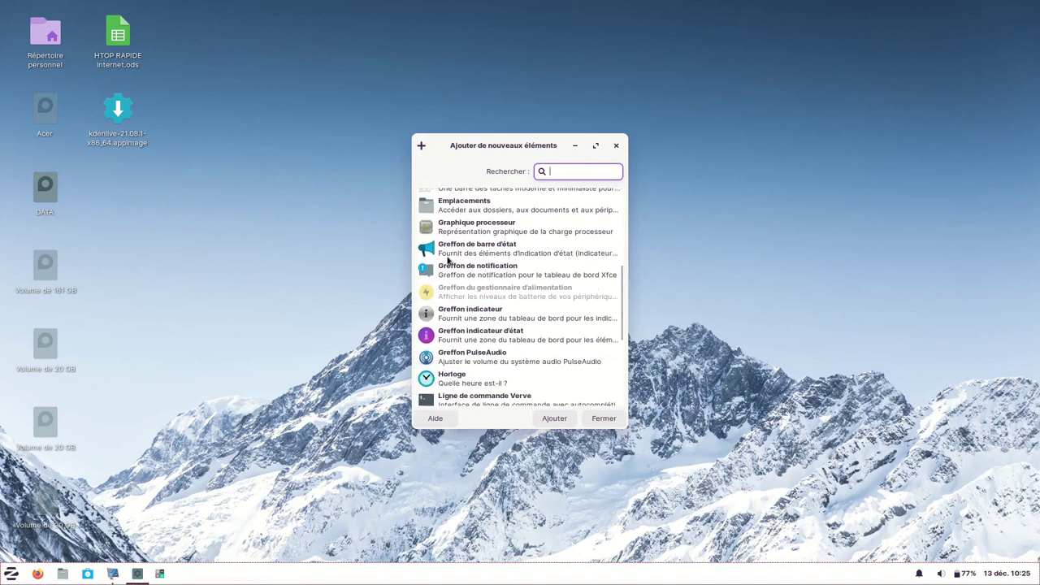
mouse_move(453, 248)
mouse_down()
mouse_move(620, 303)
mouse_move(735, 465)
mouse_move(768, 574)
mouse_up()
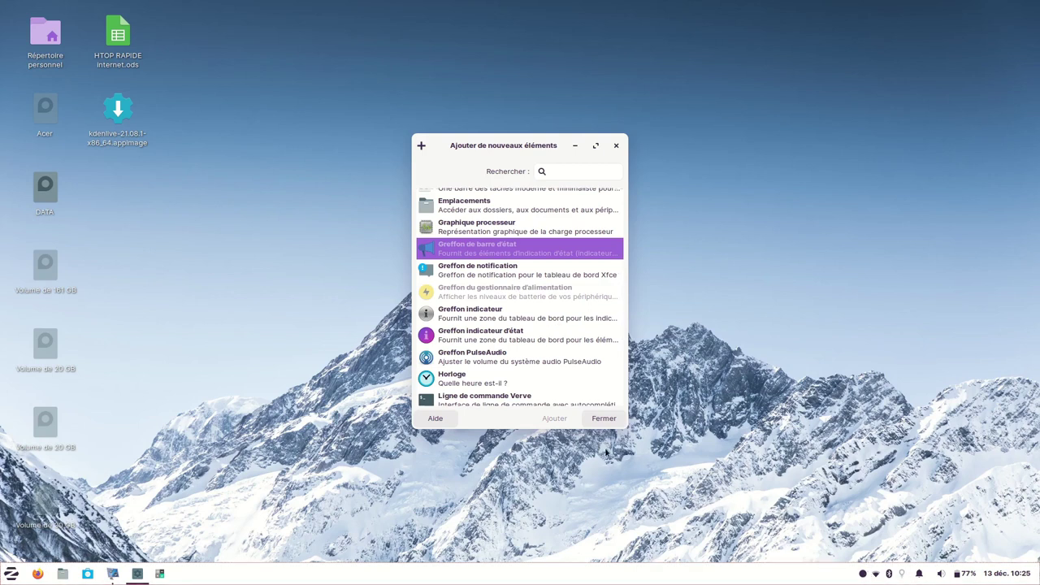
click(602, 419)
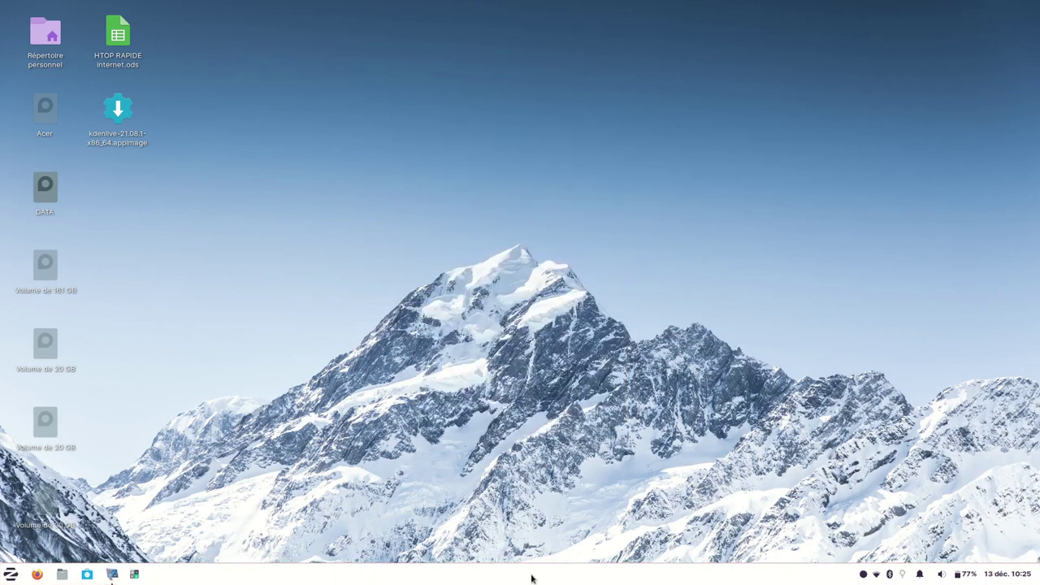
Add the Changeur d'espace de travail item to the panel beside the status icons, and switch to the second workspace and back.
right_click(445, 580)
mouse_move(503, 560)
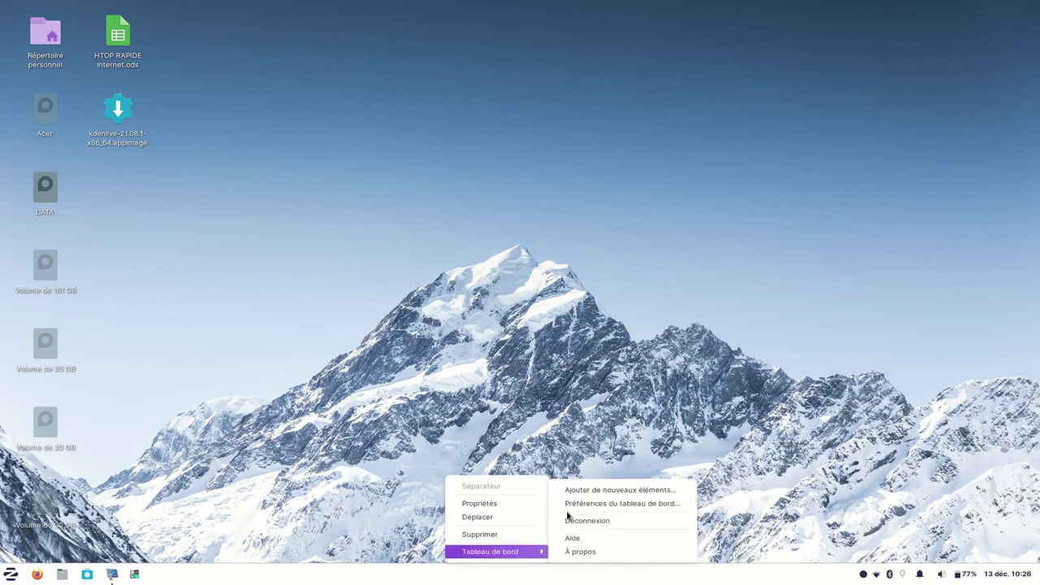
click(584, 490)
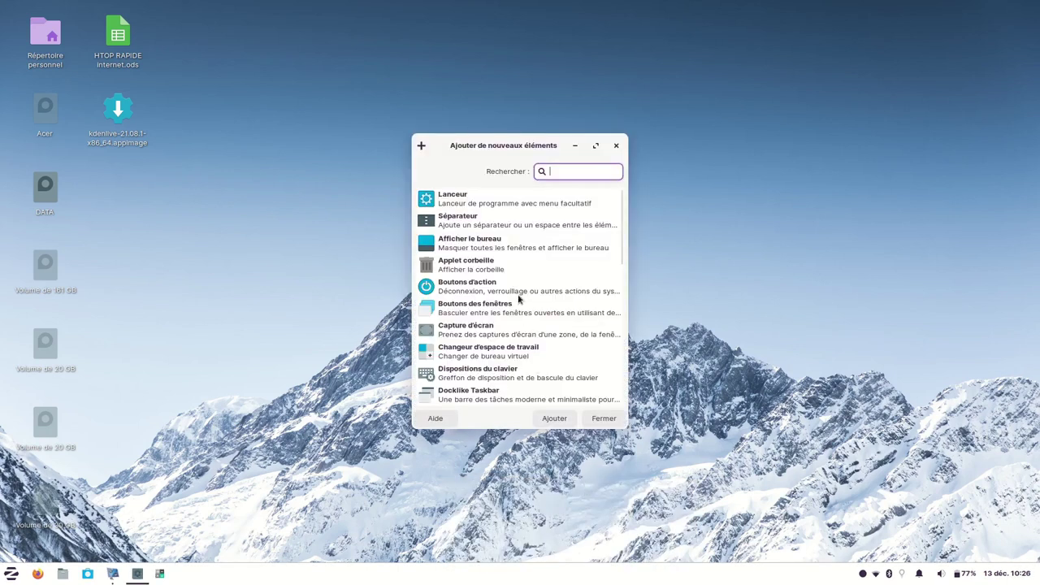
scroll(483, 282, down, 1)
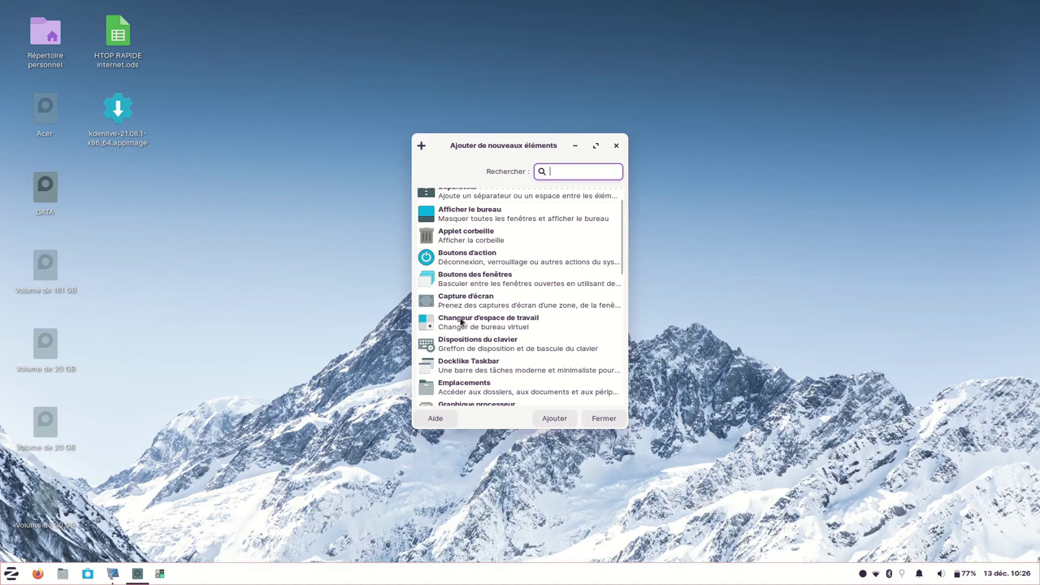
mouse_move(449, 323)
mouse_down()
mouse_move(572, 333)
mouse_move(752, 464)
mouse_move(761, 575)
mouse_move(983, 578)
mouse_move(915, 579)
mouse_up()
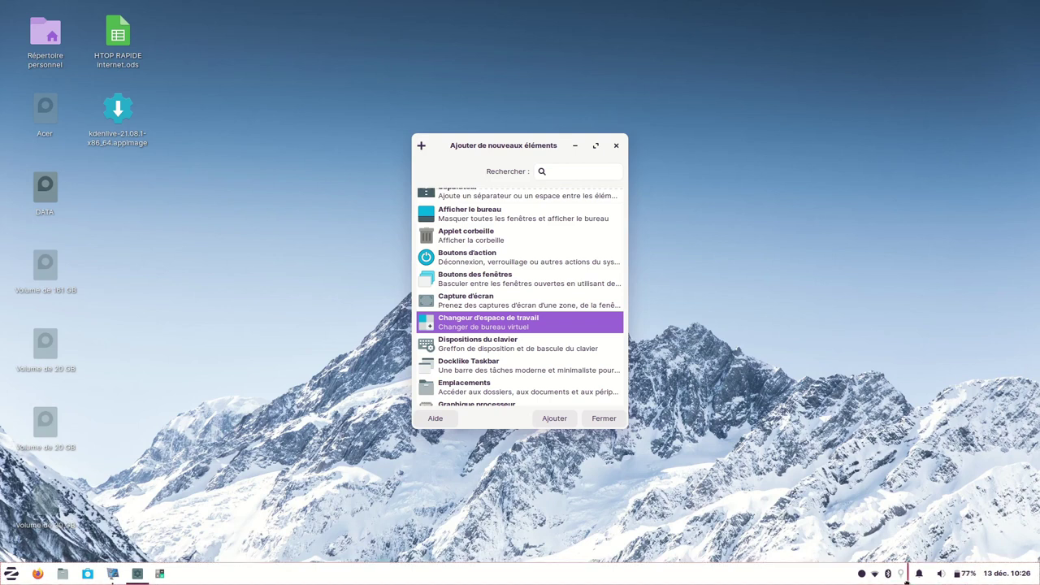
mouse_move(112, 580)
mouse_down()
mouse_move(825, 578)
mouse_move(810, 581)
mouse_up()
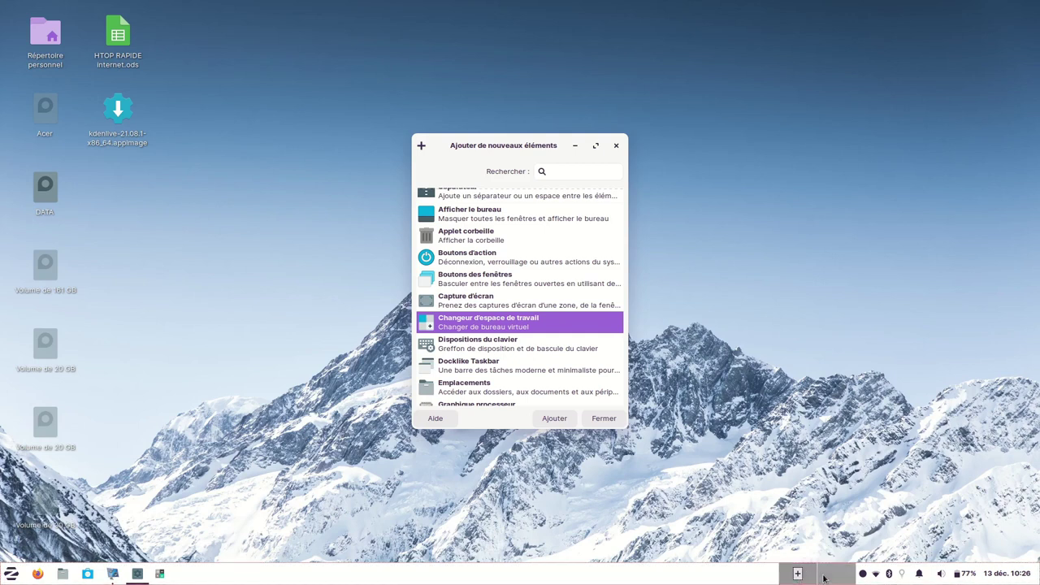
click(602, 420)
click(832, 579)
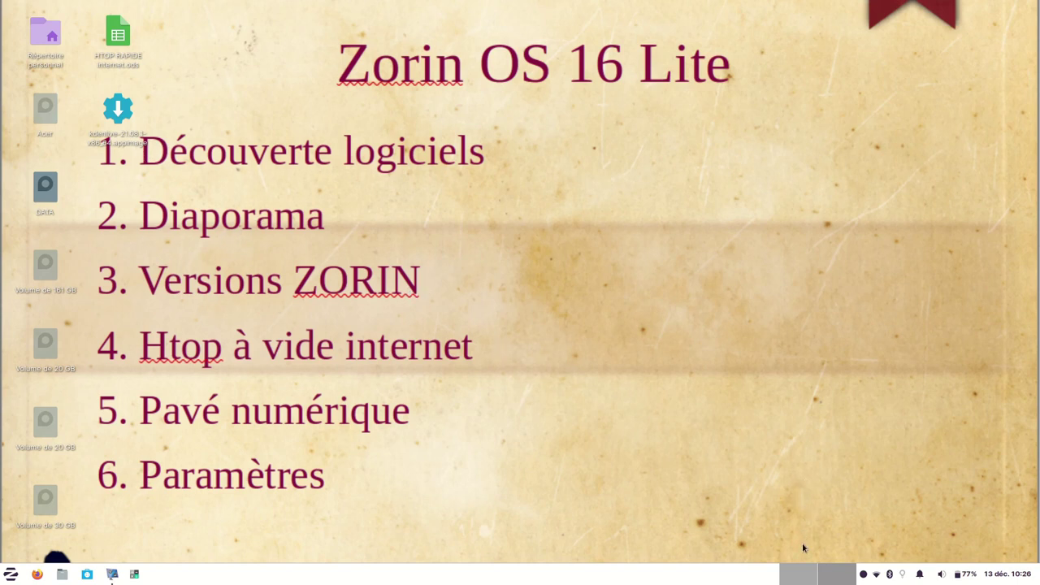
click(798, 574)
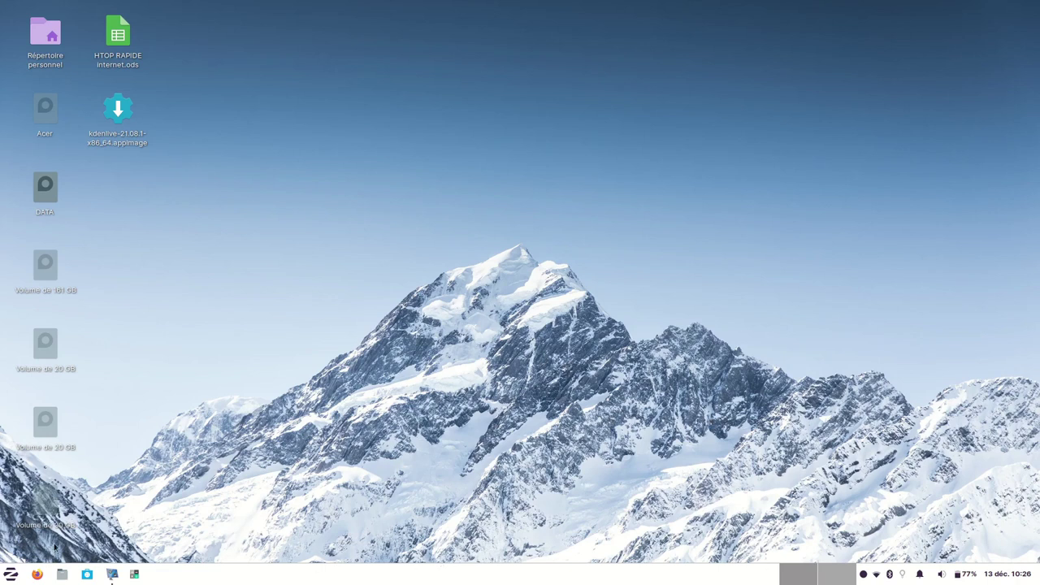
Review the last Accessoires applications down to Xfburn, and the applications in the Bureautique category.
click(11, 575)
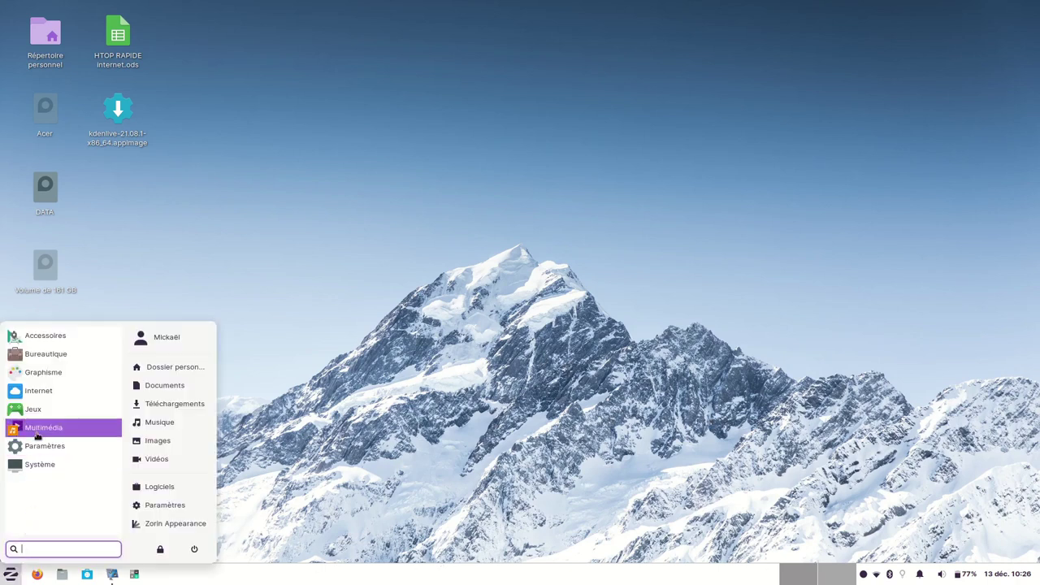
click(49, 342)
scroll(57, 492, down, 3)
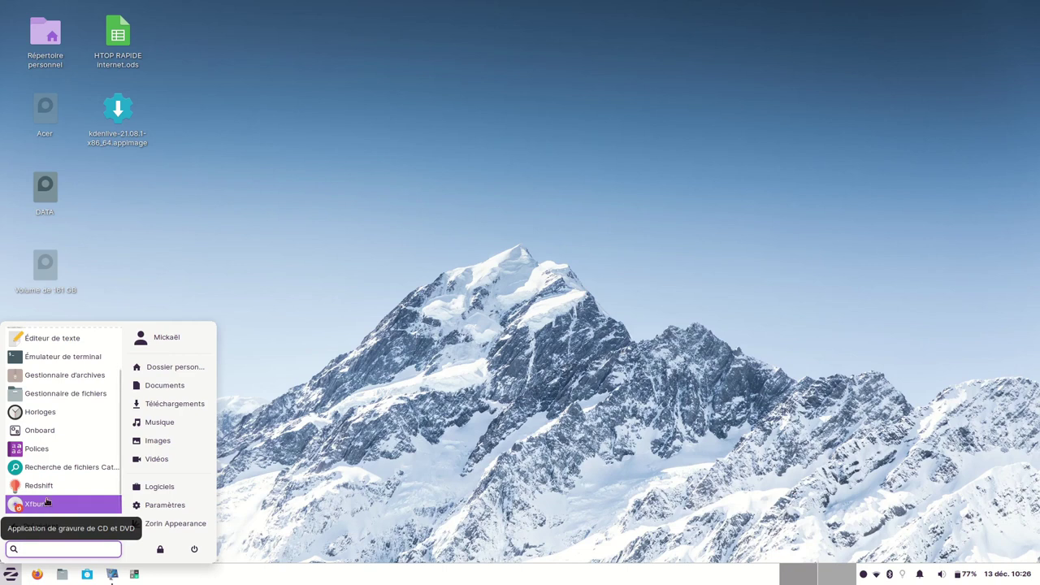
click(52, 528)
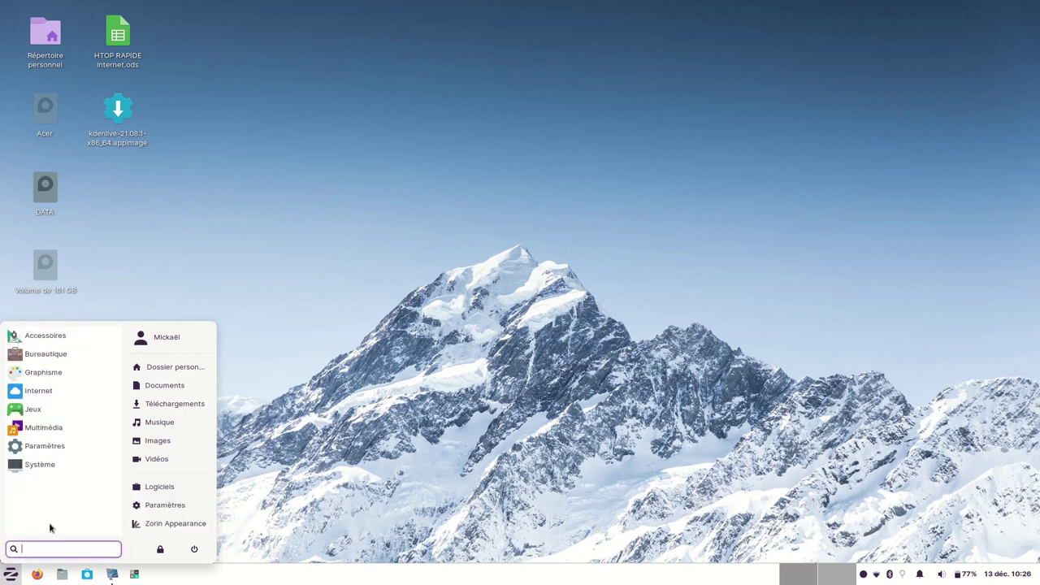
click(58, 360)
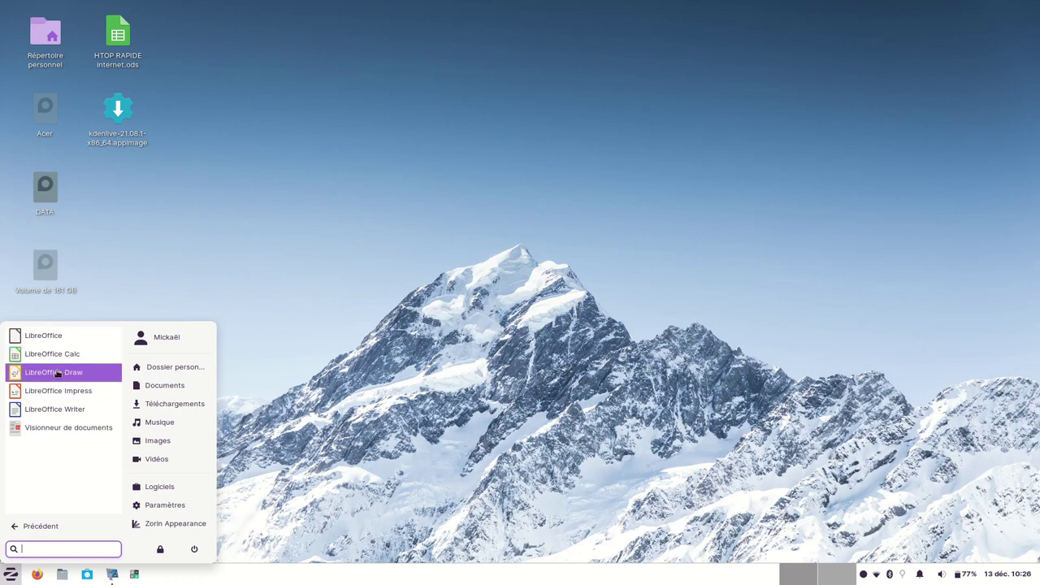
click(36, 527)
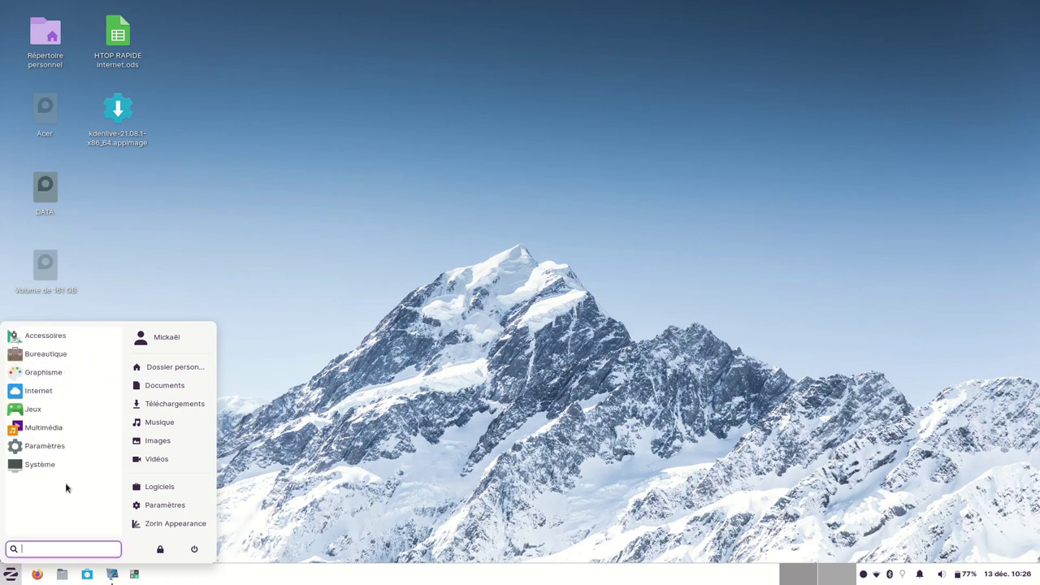
Launch the GIMP image editor from the Graphisme applications.
click(36, 375)
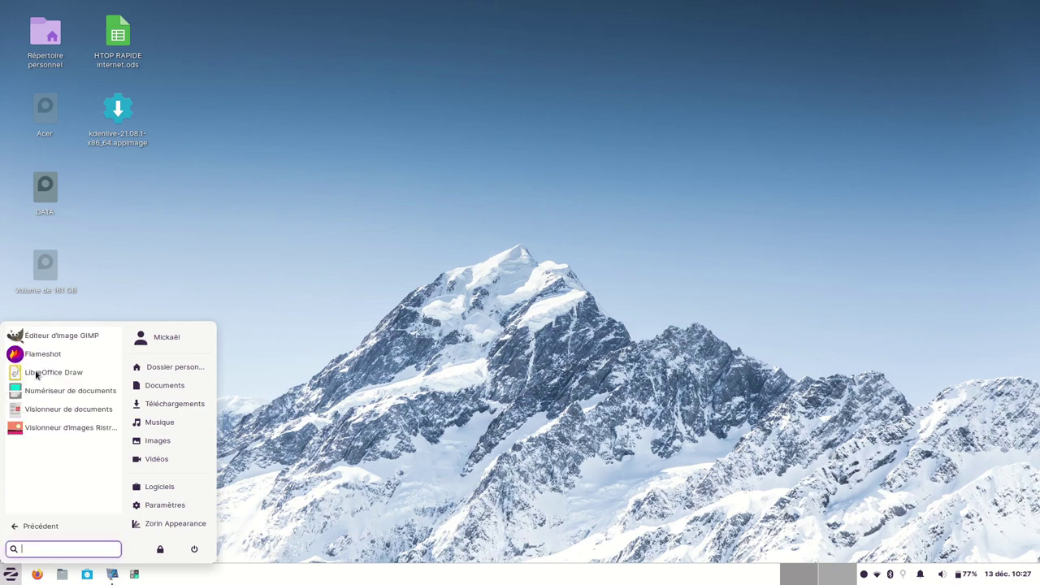
click(62, 335)
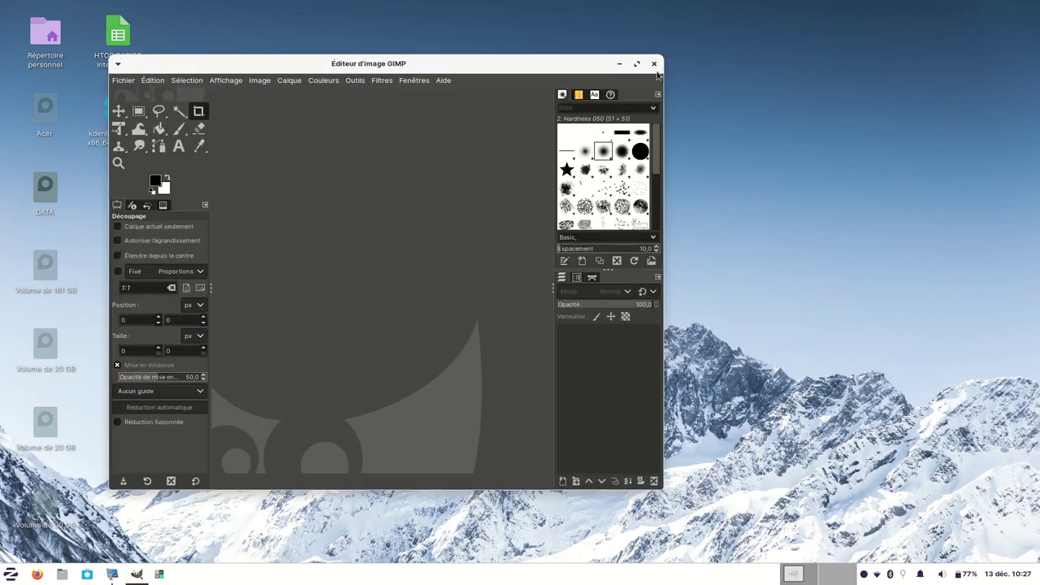
Close GIMP, review the applications in the Graphisme category and return to the category list.
click(653, 65)
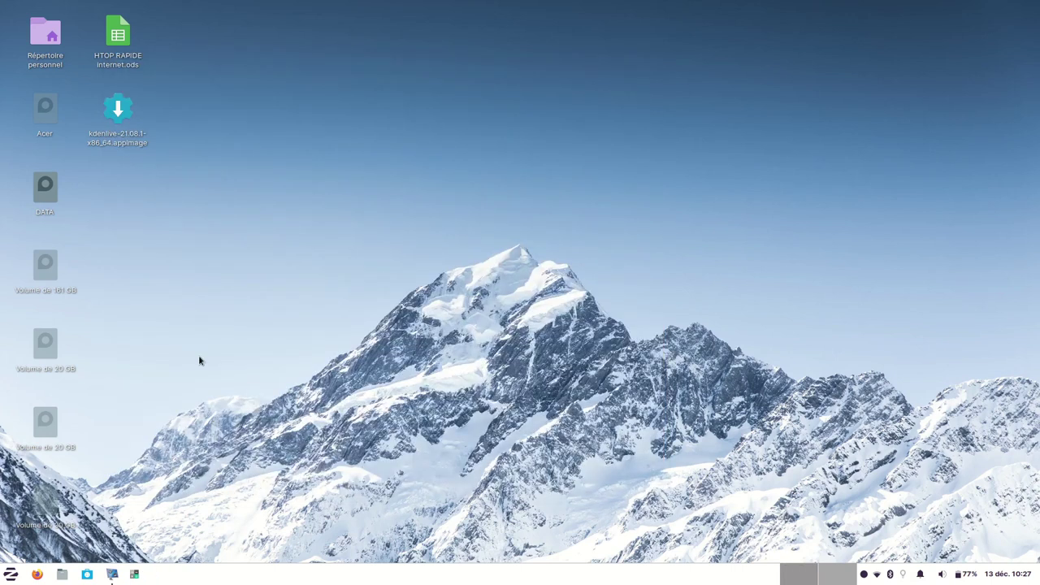
click(11, 575)
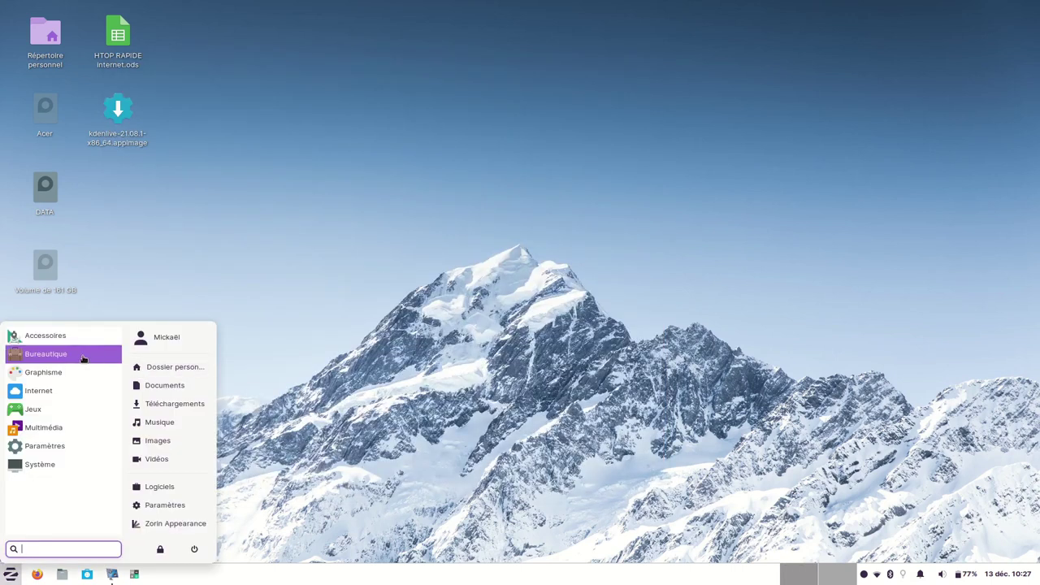
click(46, 374)
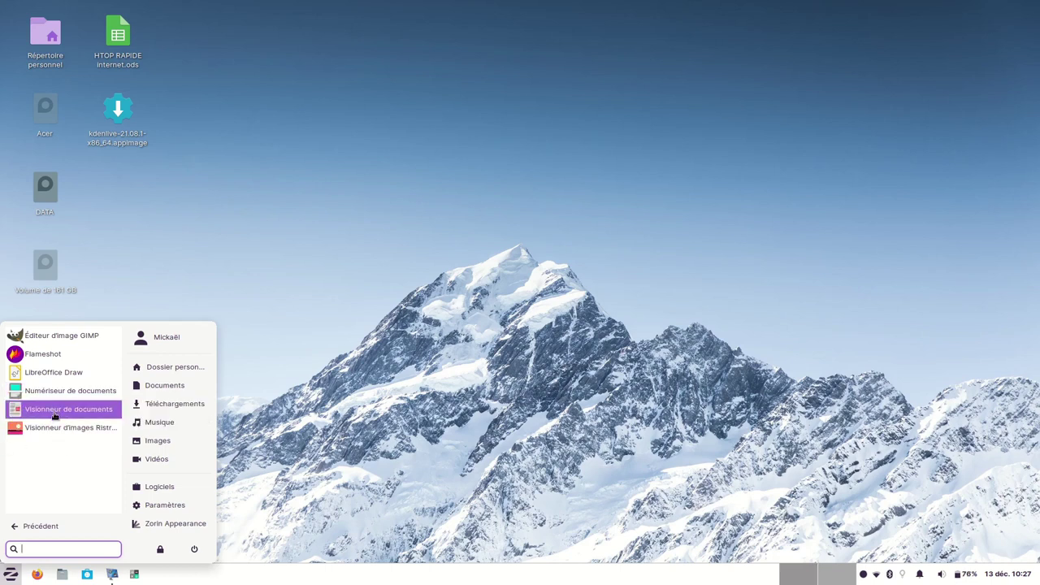
click(25, 534)
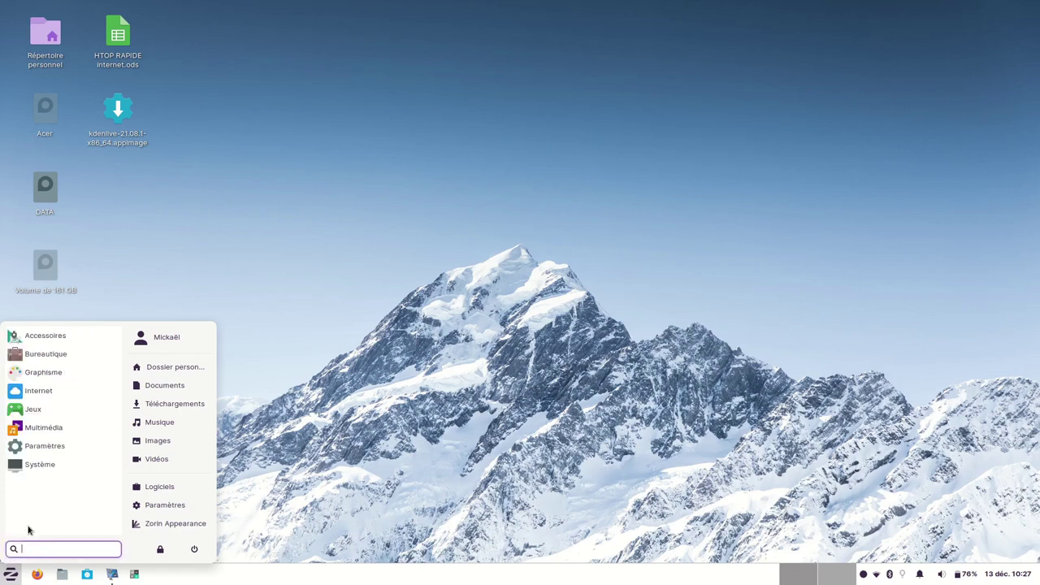
Launch Remmina from the Internet applications and connect over VNC to 192.168.1.22, supplying the VNC password.
click(52, 397)
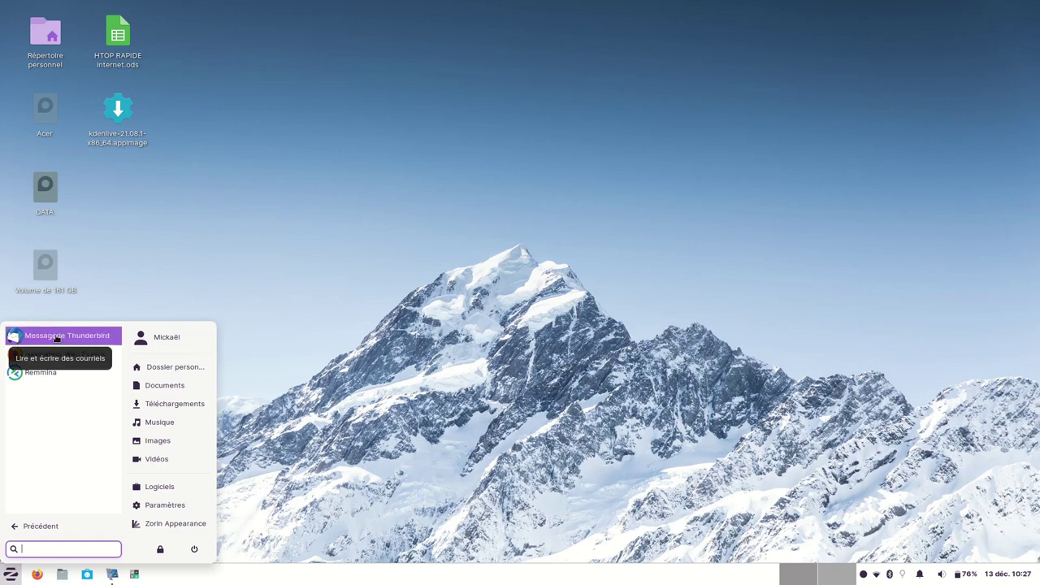
click(75, 379)
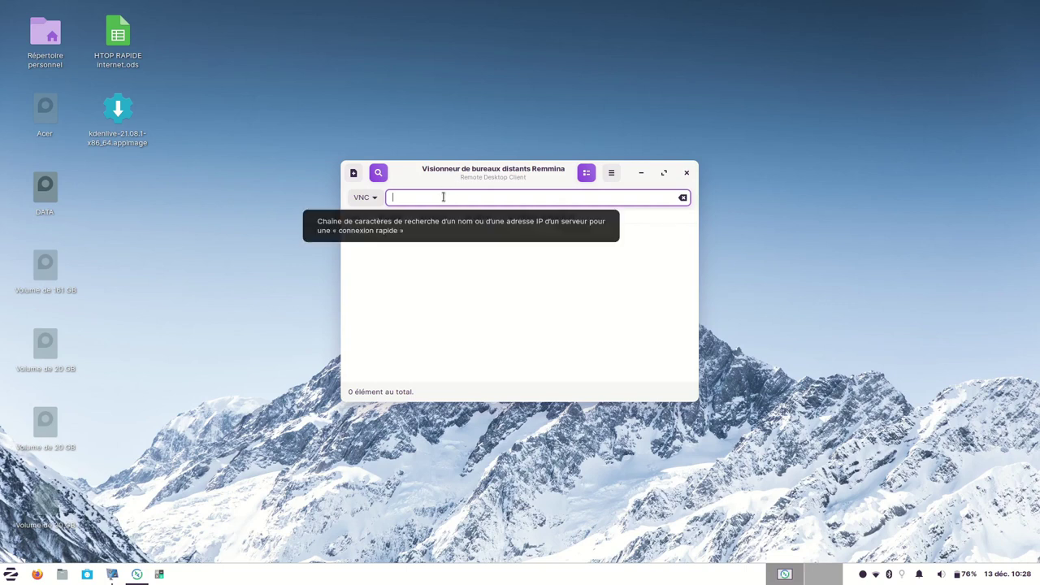
text(192.168.1.22)
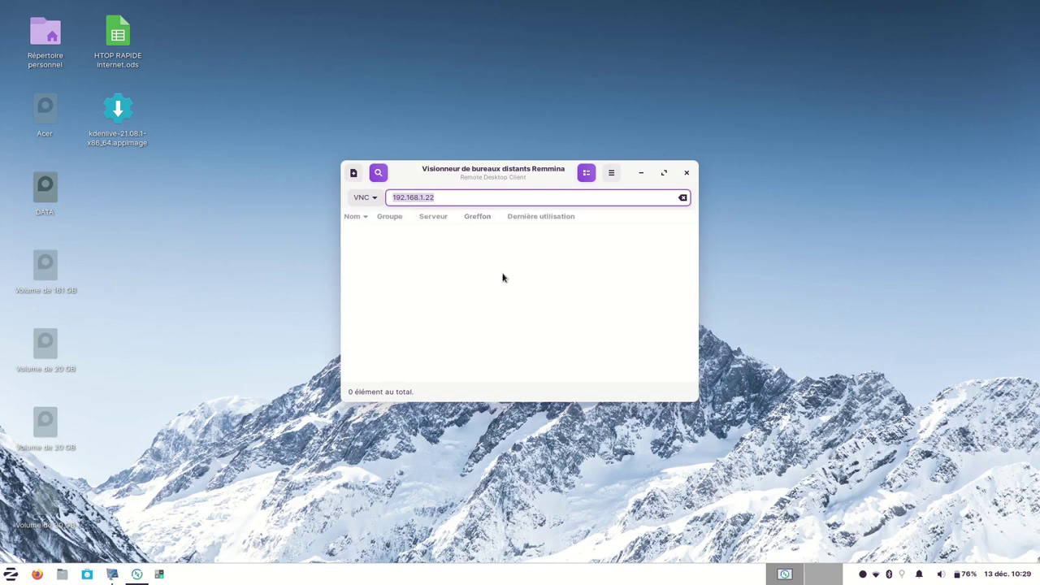
key(Return)
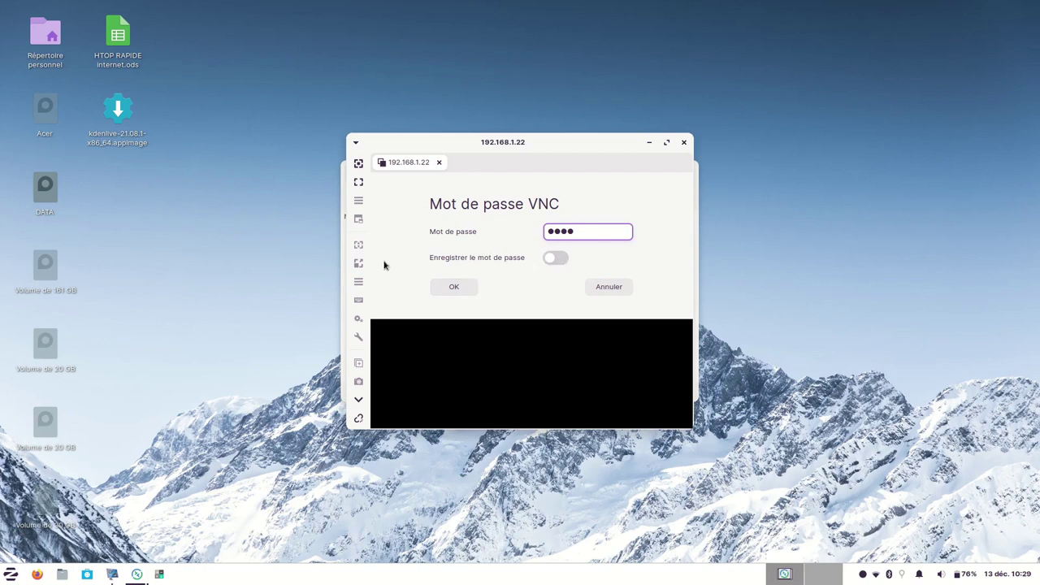
click(454, 288)
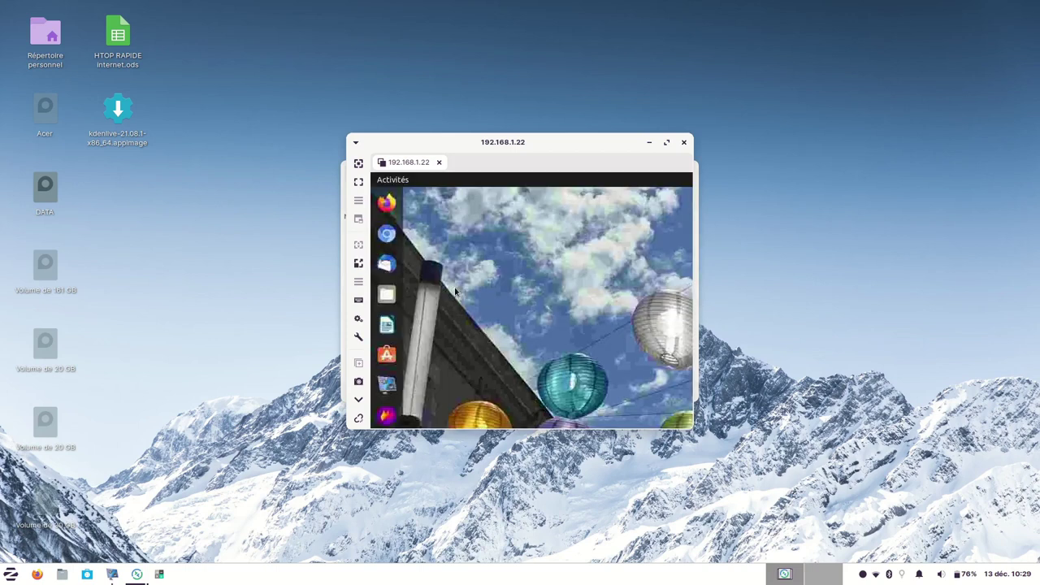
Set the remote session's quality to Excellente (le plus lent) and display the remote desktop in full screen.
click(667, 142)
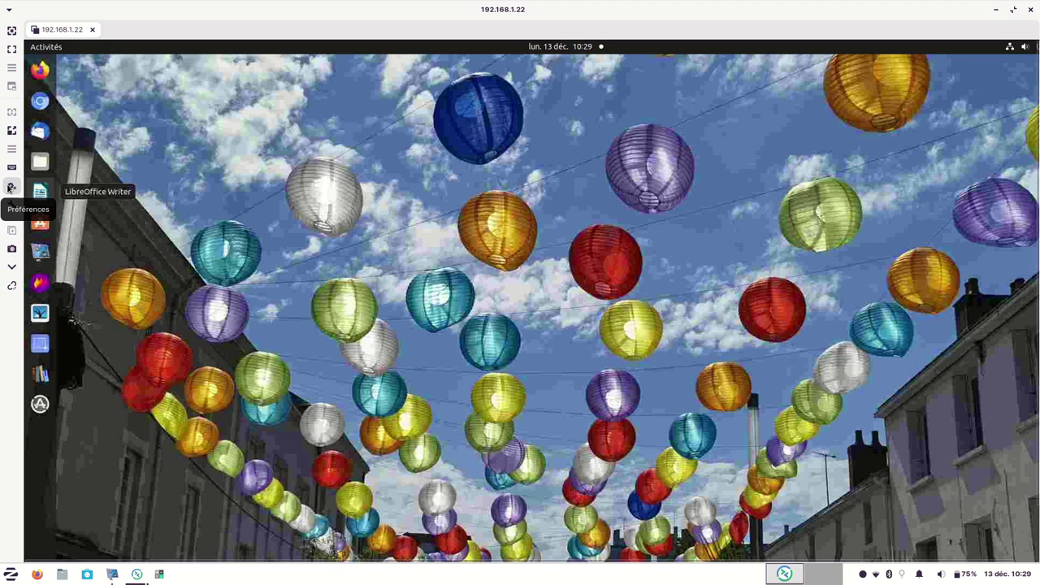
click(8, 188)
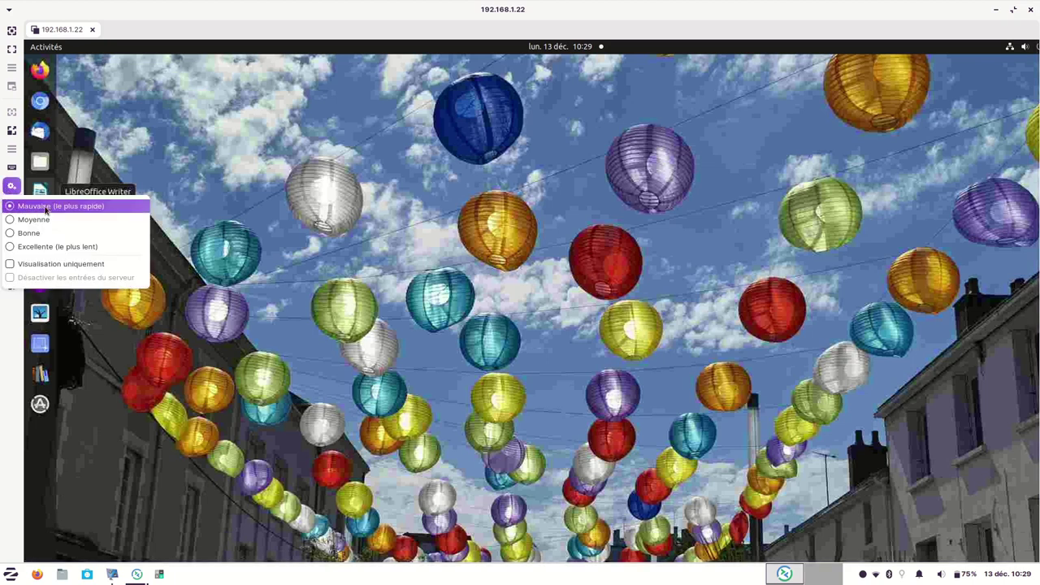
click(44, 249)
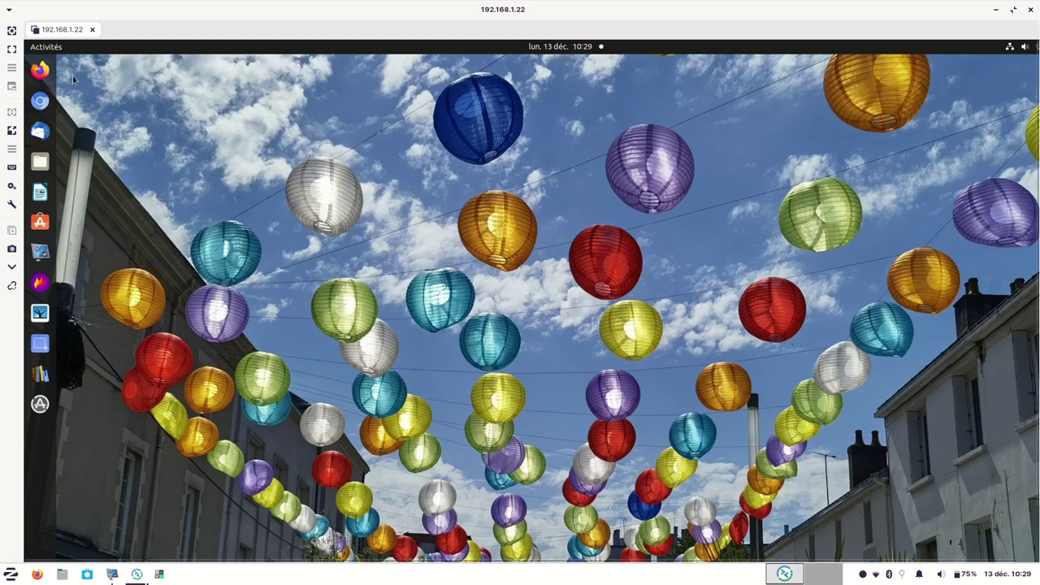
click(11, 51)
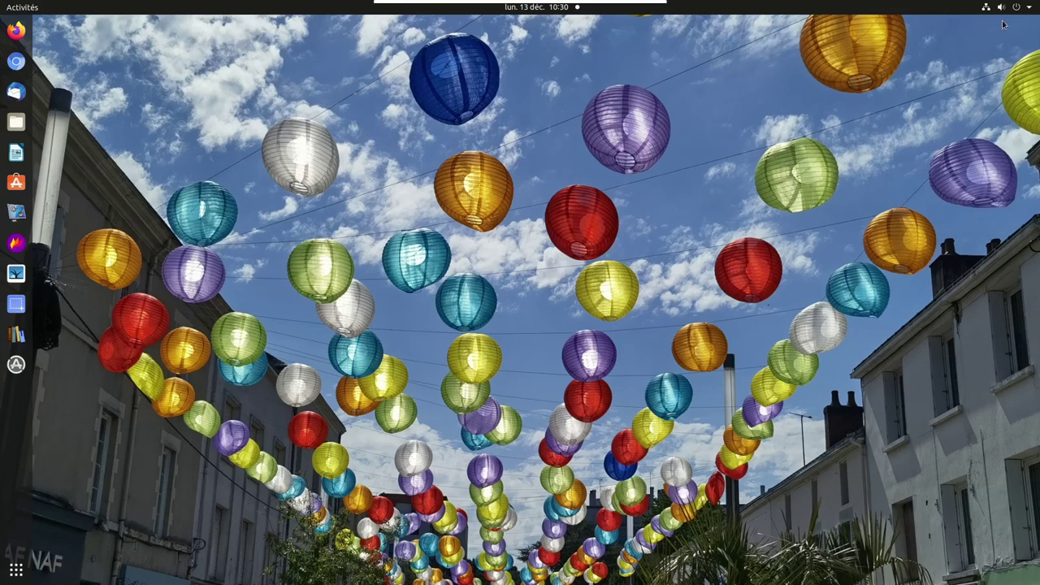
Look up the remote computer's IPv4 address in its wired connection details, and cancel the details dialog.
click(1030, 8)
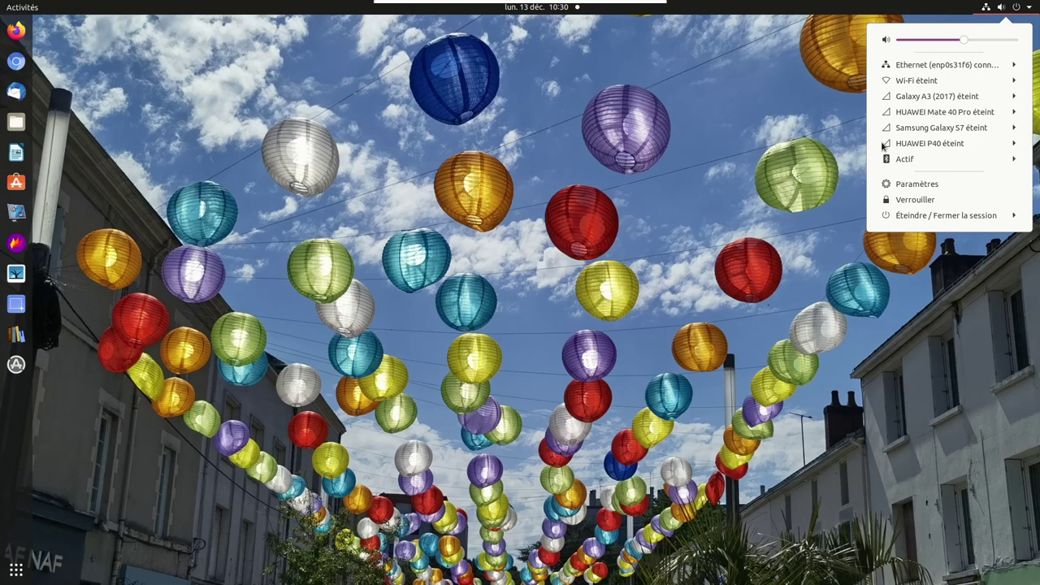
click(959, 67)
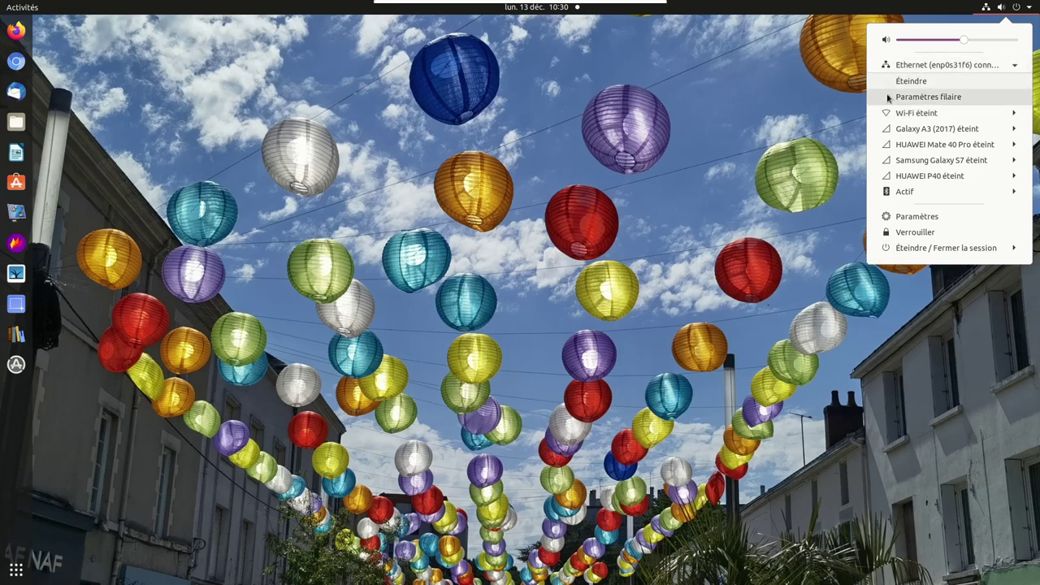
click(926, 99)
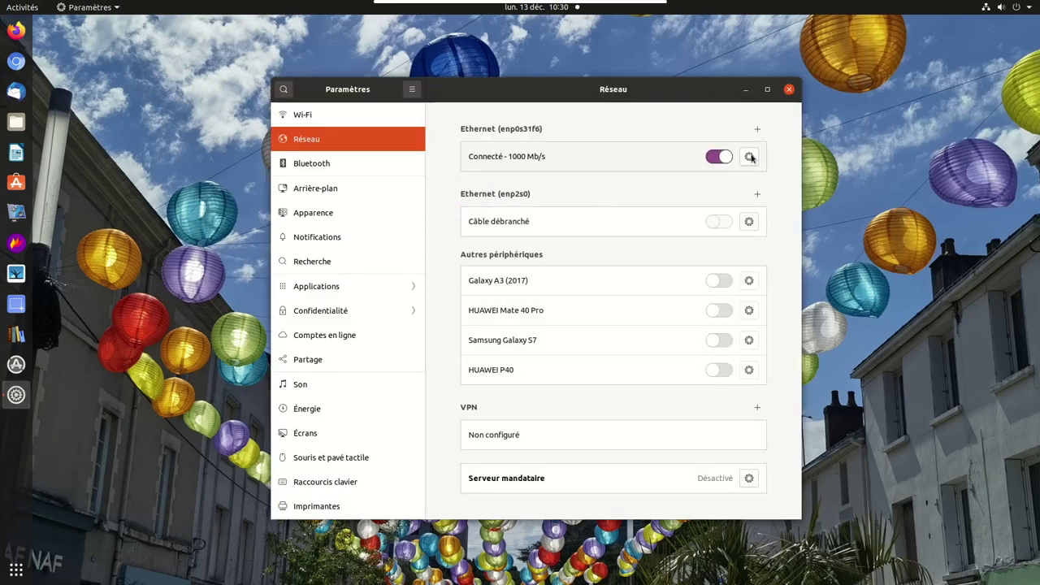
click(750, 157)
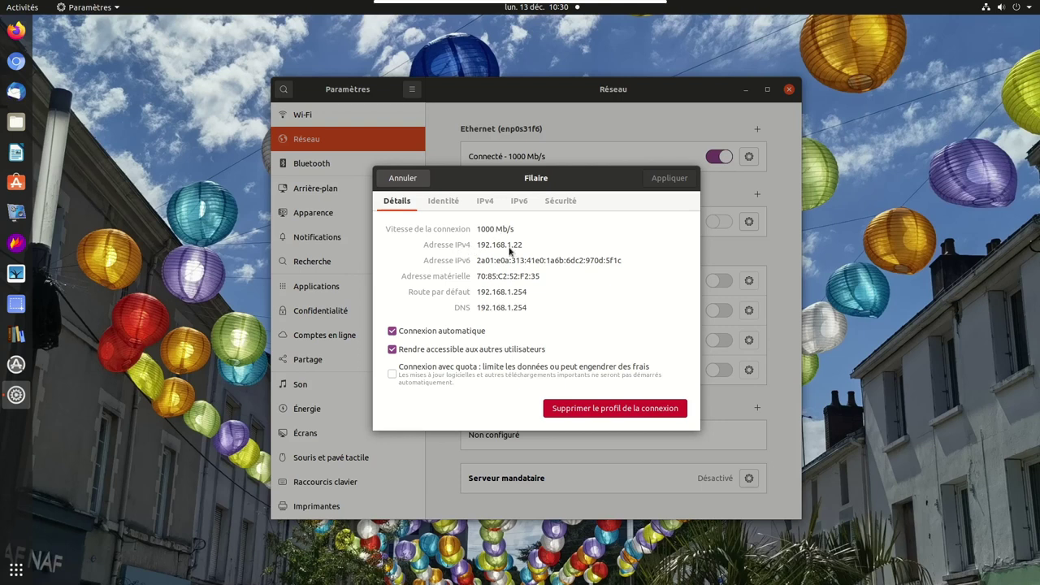
drag(525, 247, 423, 247)
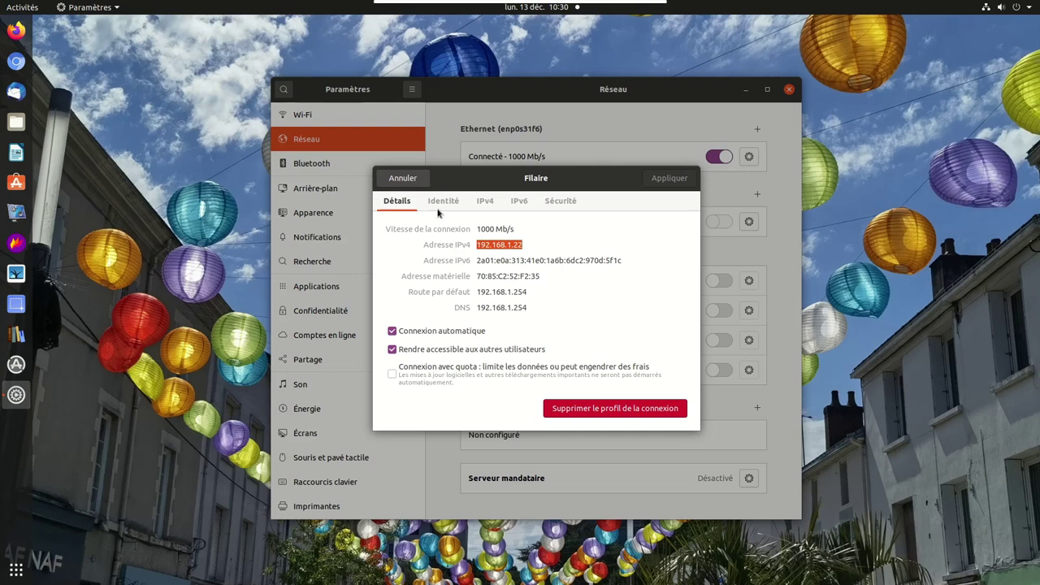
click(401, 179)
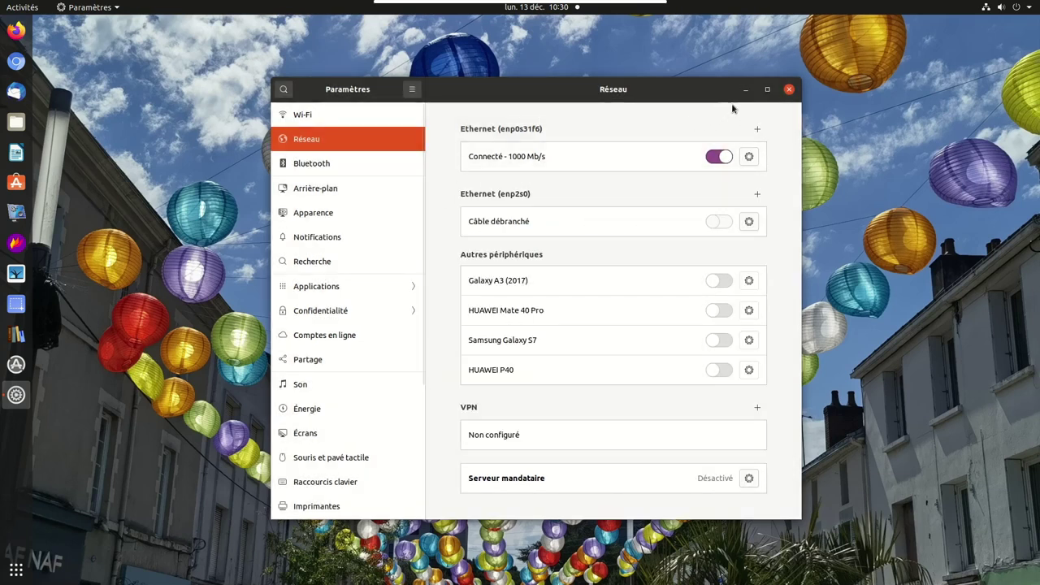
Review the Partage d'écran and Partage de médias options in the remote computer's Partage settings, and close the settings.
scroll(320, 423, down, 1)
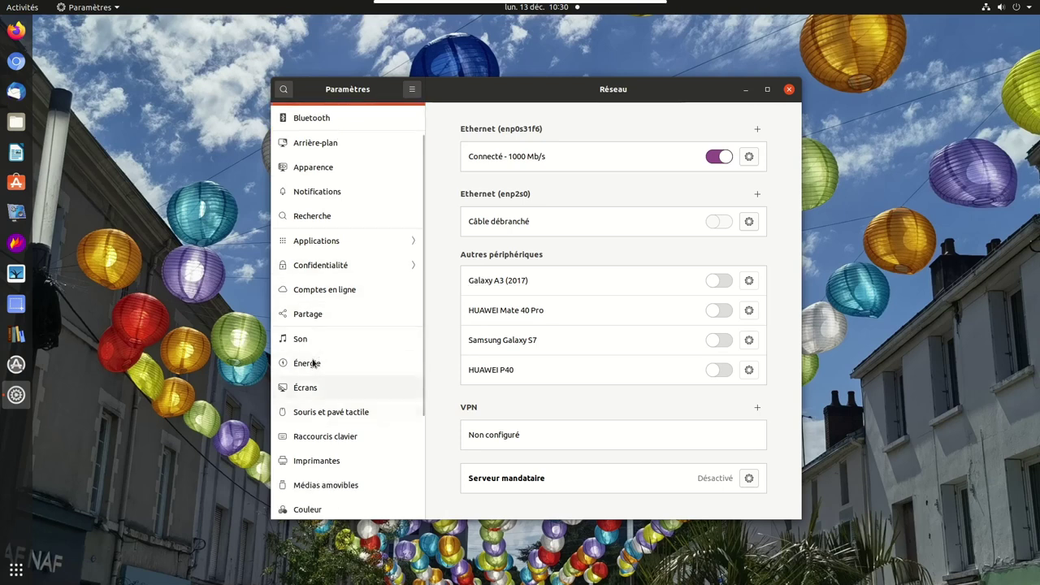
click(314, 317)
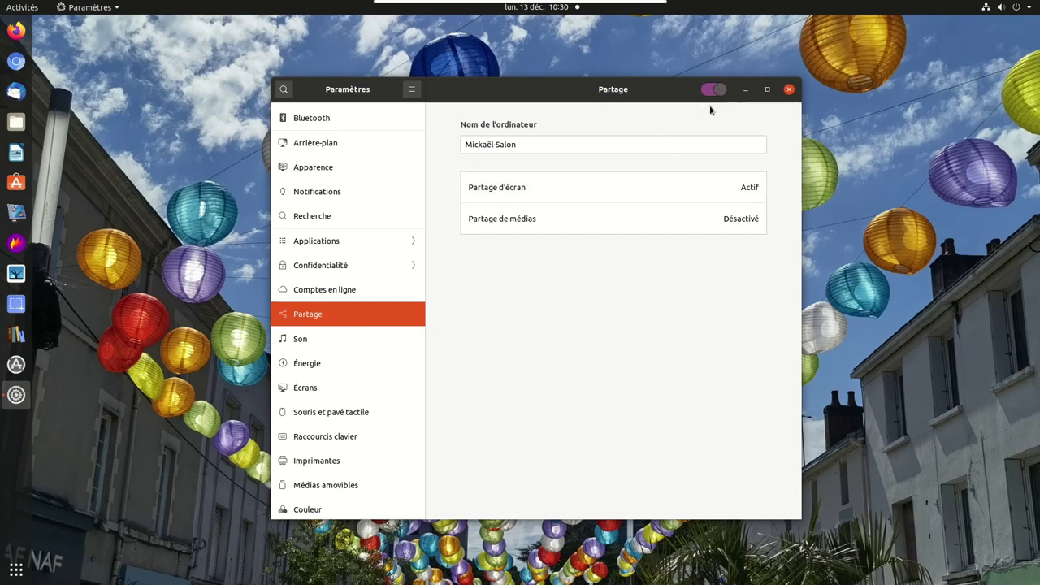
click(537, 192)
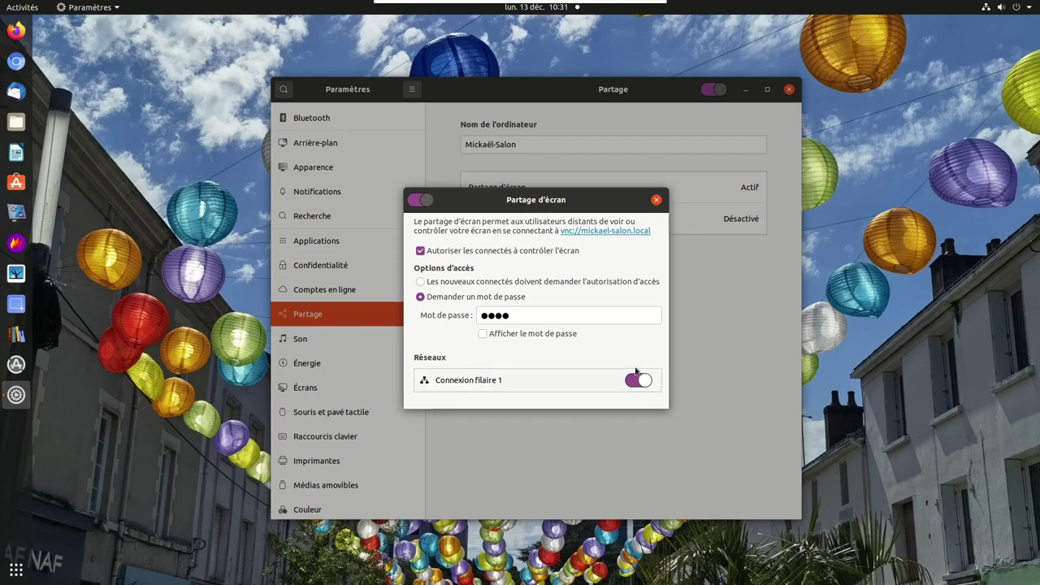
click(656, 200)
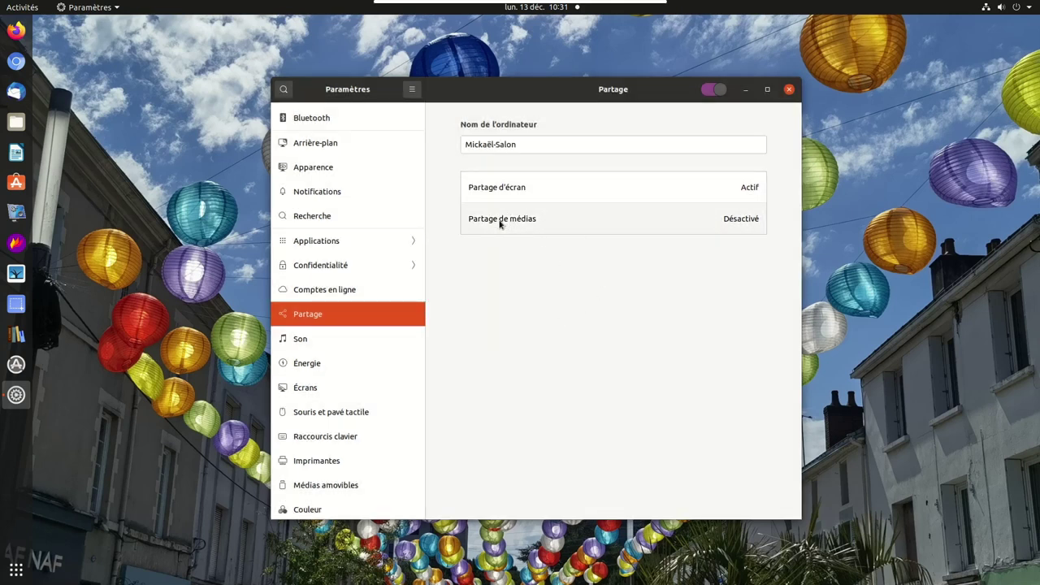
click(656, 218)
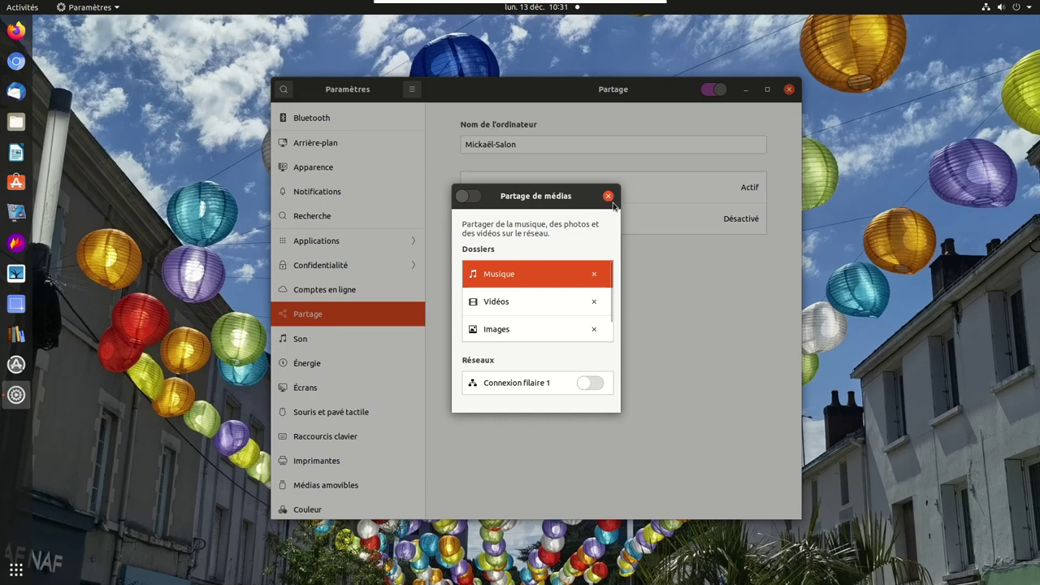
key(Escape)
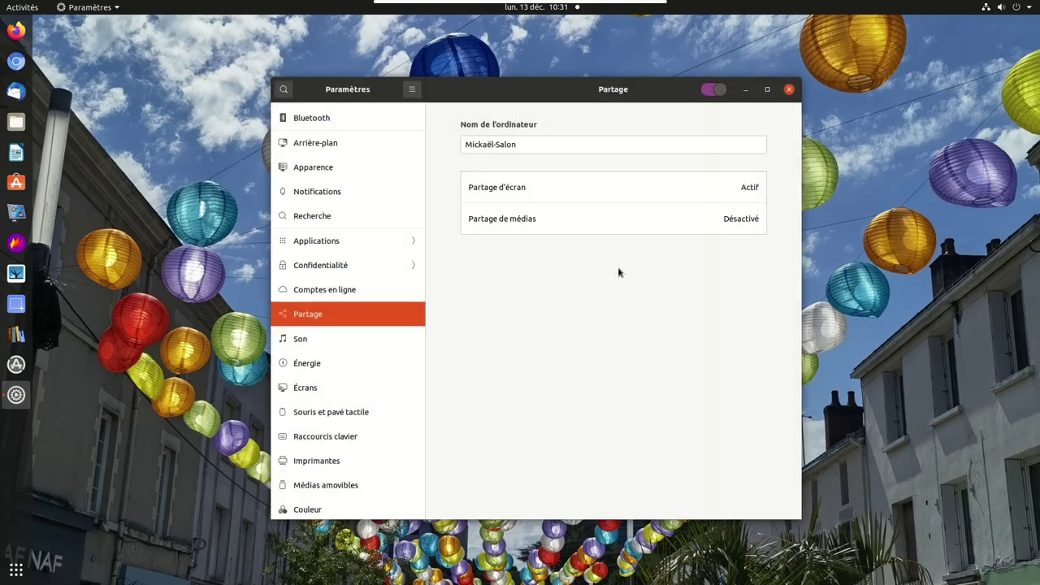
click(790, 91)
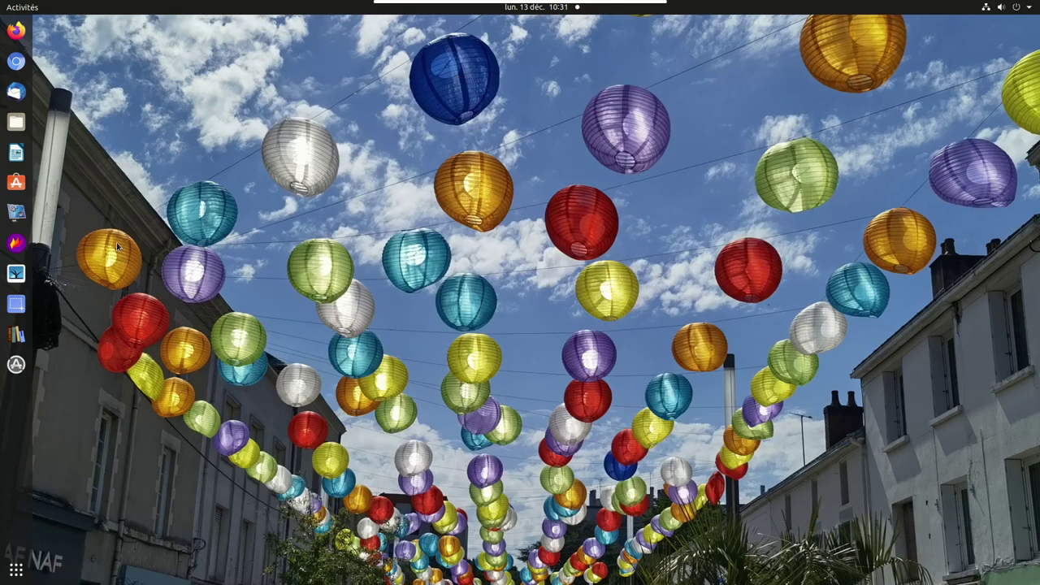
Open the personal folder and Ubuntu Software on the remote desktop, and open and cancel the screenshot tool.
click(16, 121)
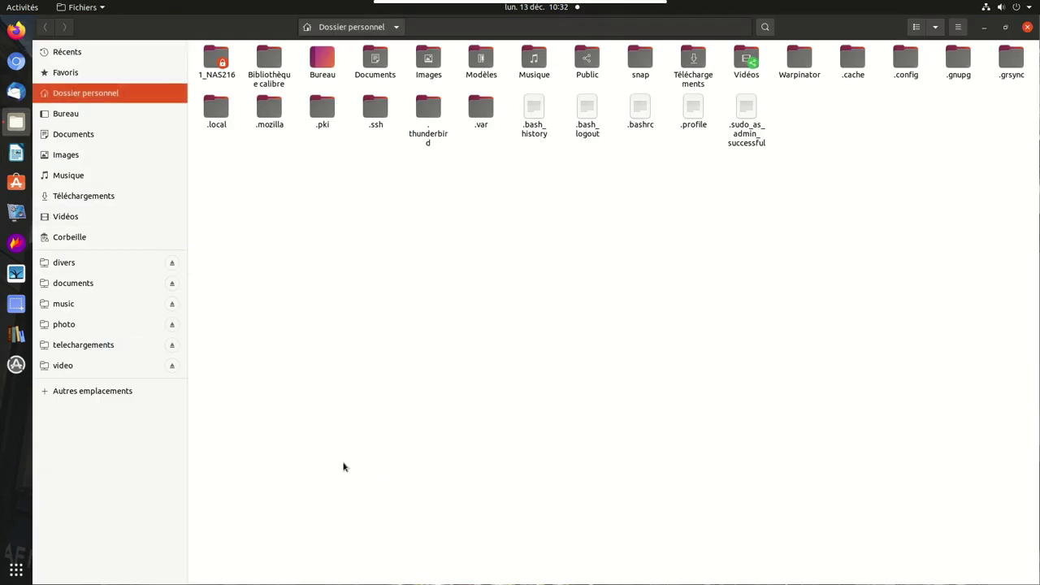
click(15, 181)
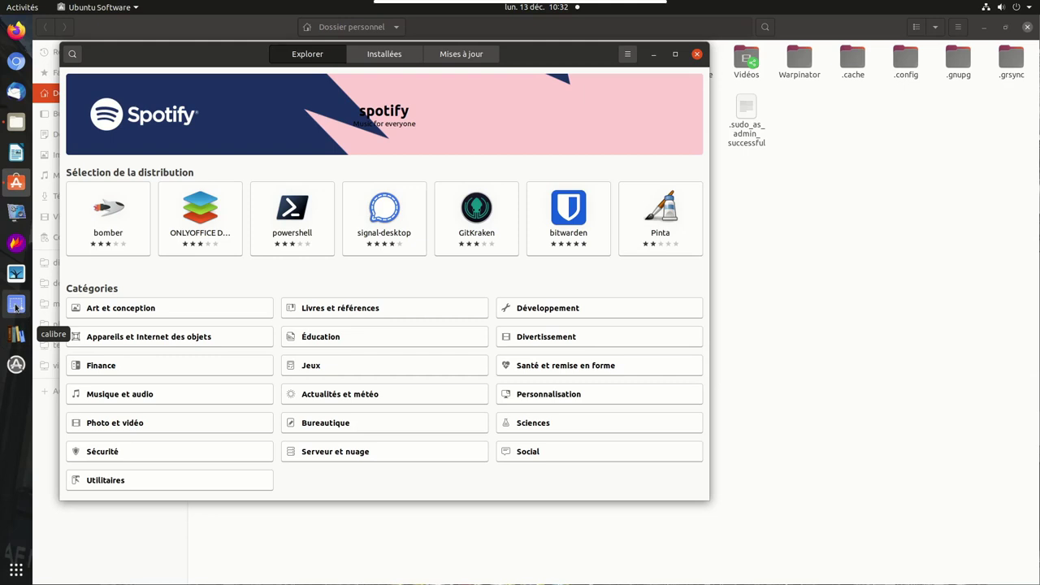
click(16, 305)
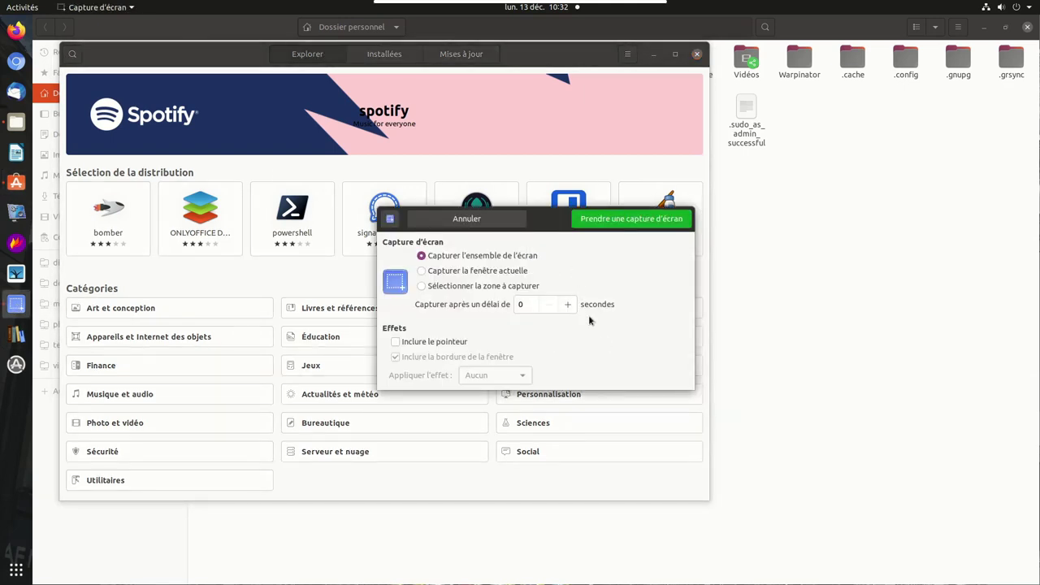
click(466, 218)
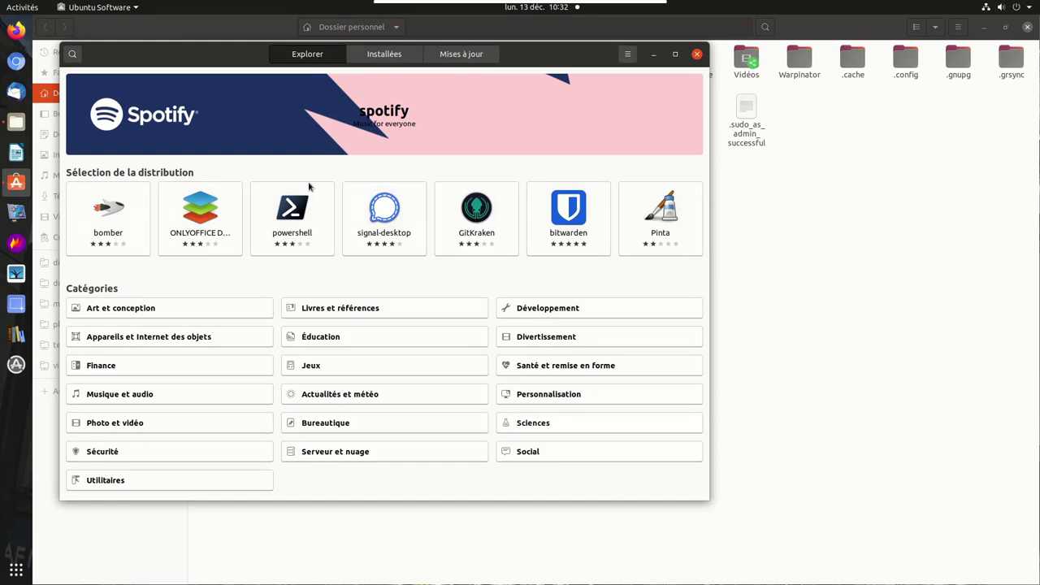
Leave full-screen mode and close the remote session window for 192.168.1.22.
mouse_move(404, 4)
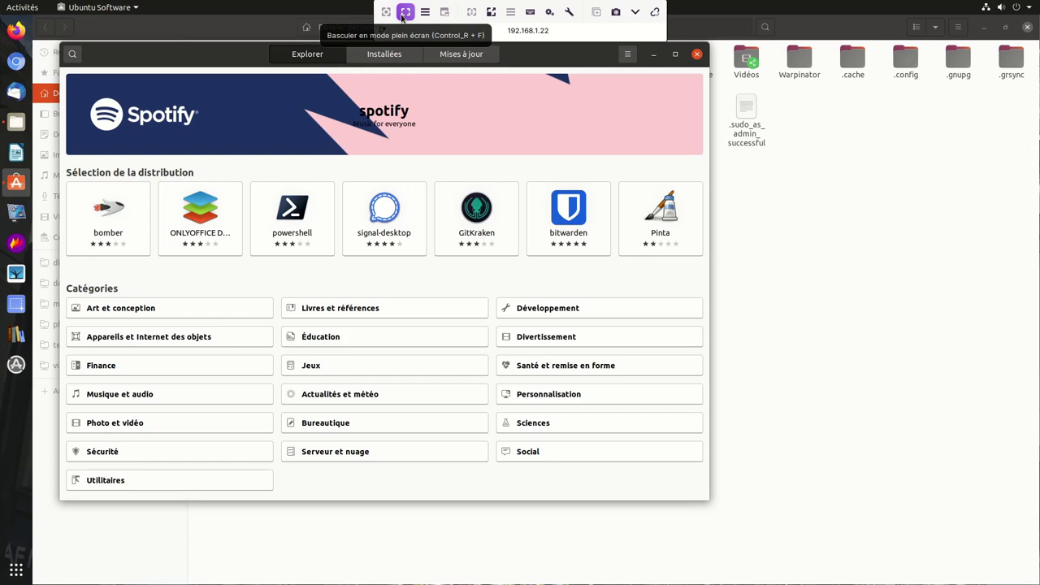
click(404, 13)
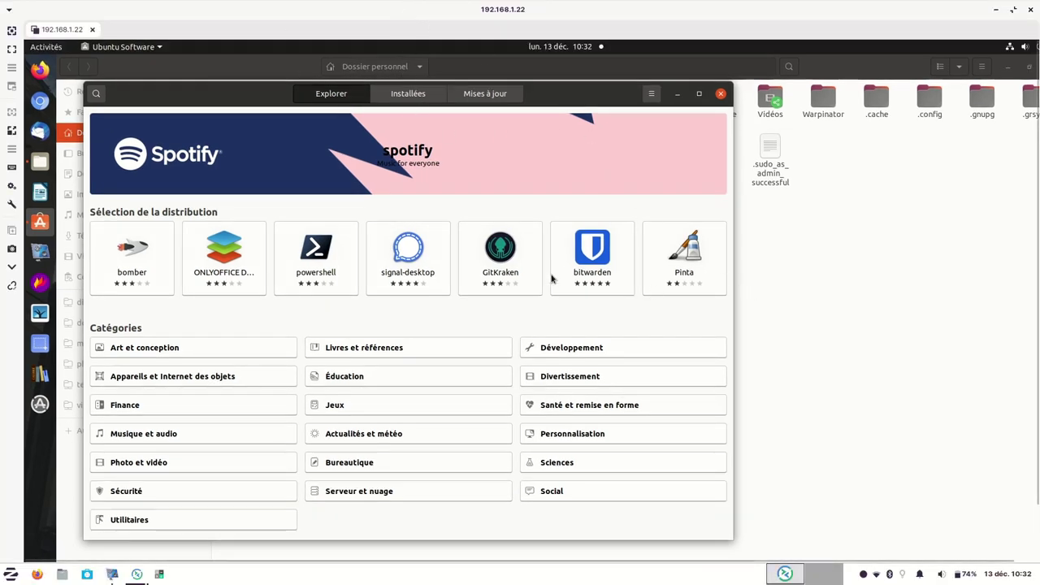
click(1032, 12)
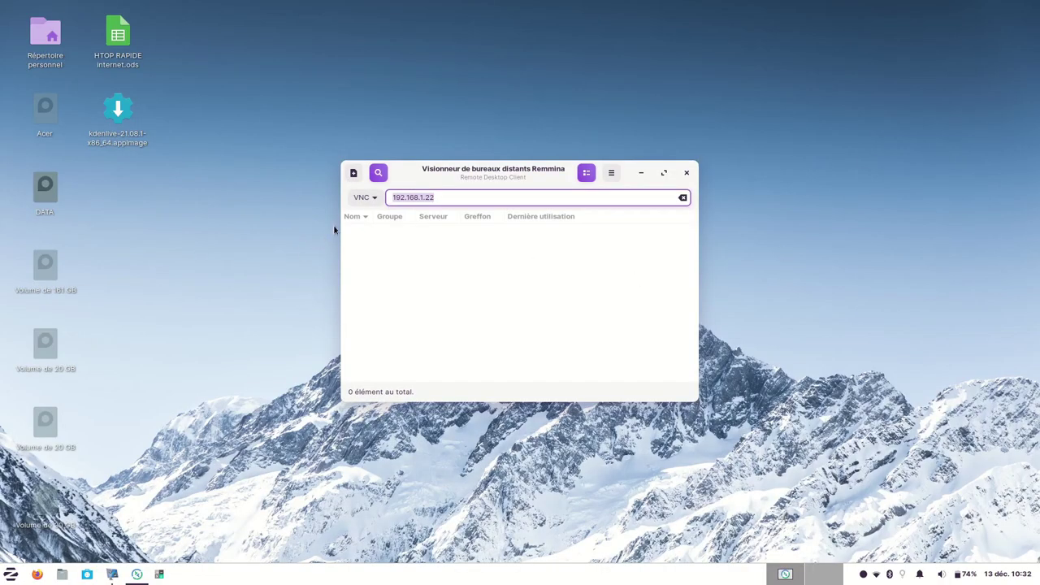
Examine the protocols offered for Remmina's quick connection and keep VNC selected.
click(371, 200)
click(371, 201)
click(367, 201)
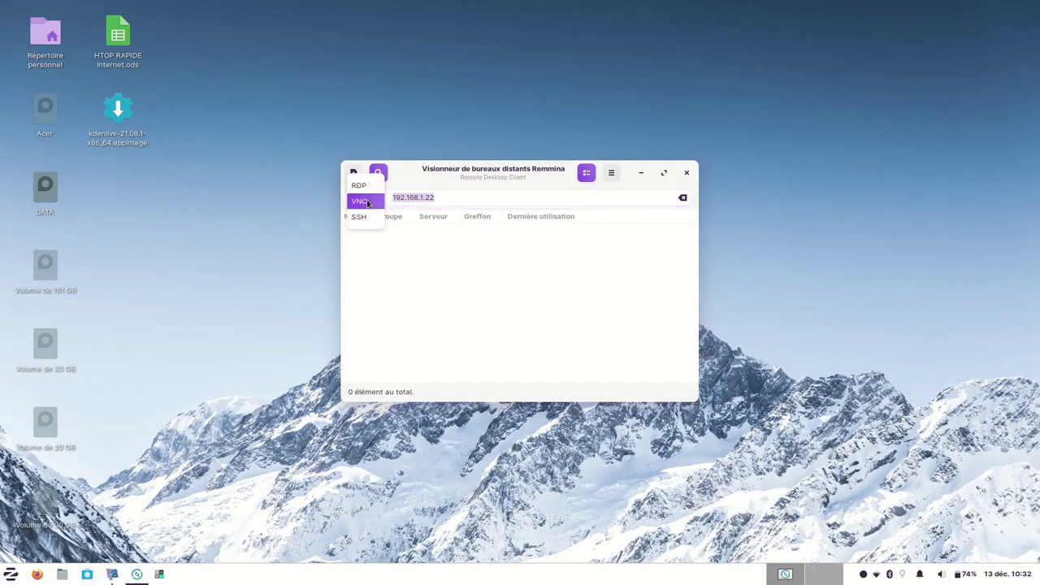
click(369, 203)
click(369, 204)
click(372, 203)
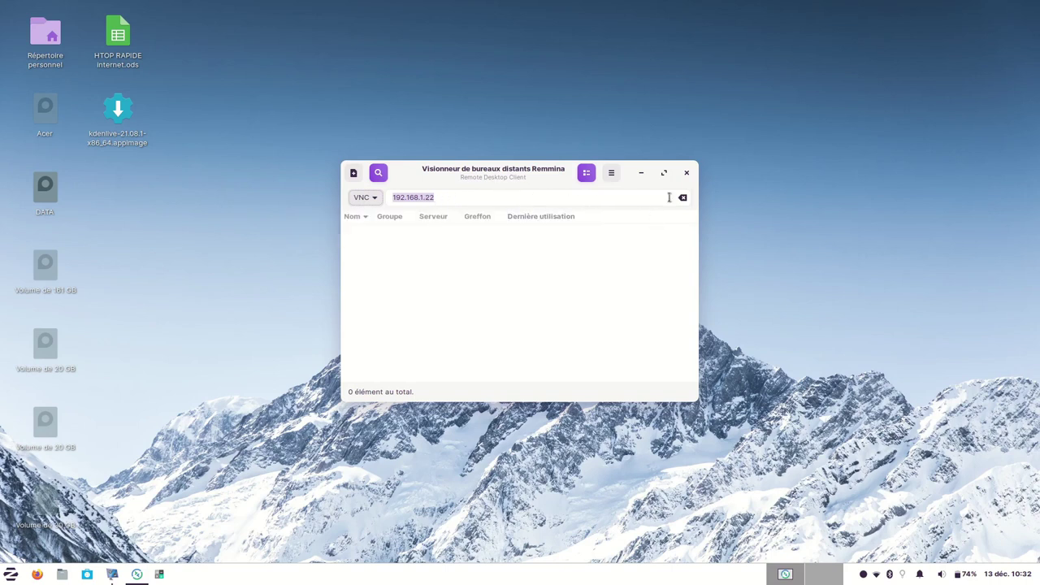
Close Remmina and review the applications in the Jeux and Multimédia categories.
click(686, 174)
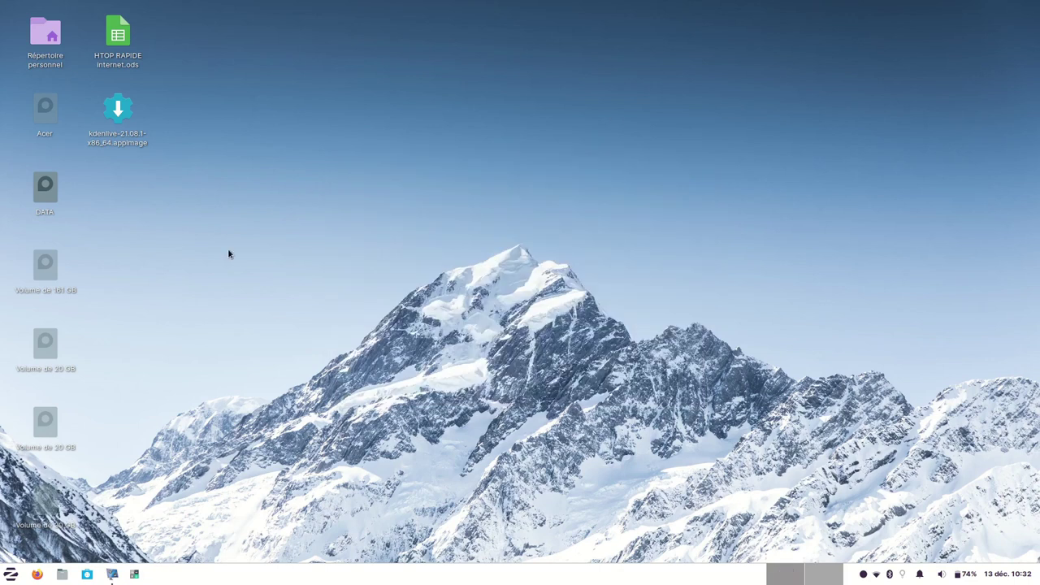
click(9, 574)
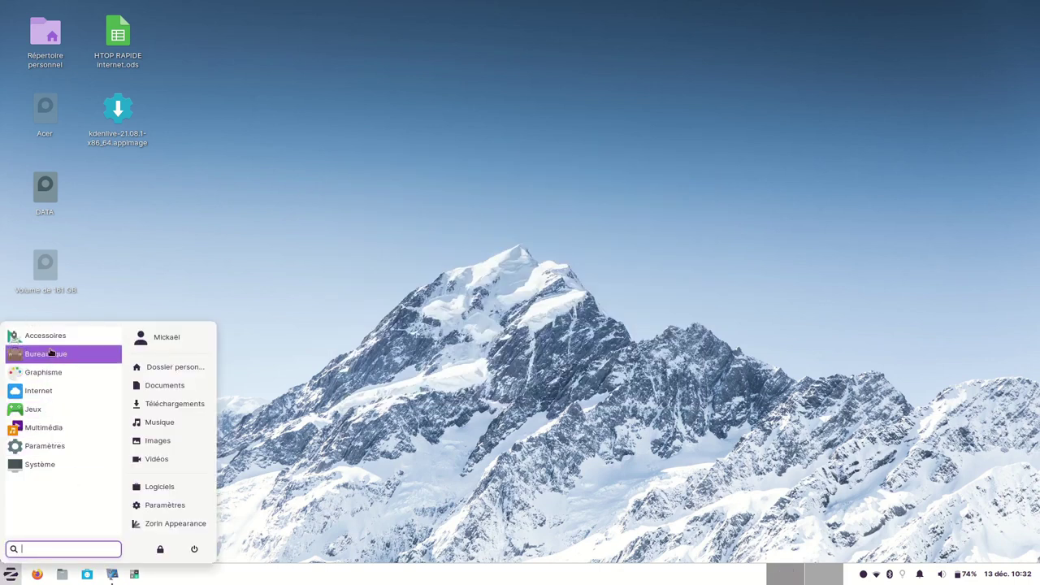
click(33, 410)
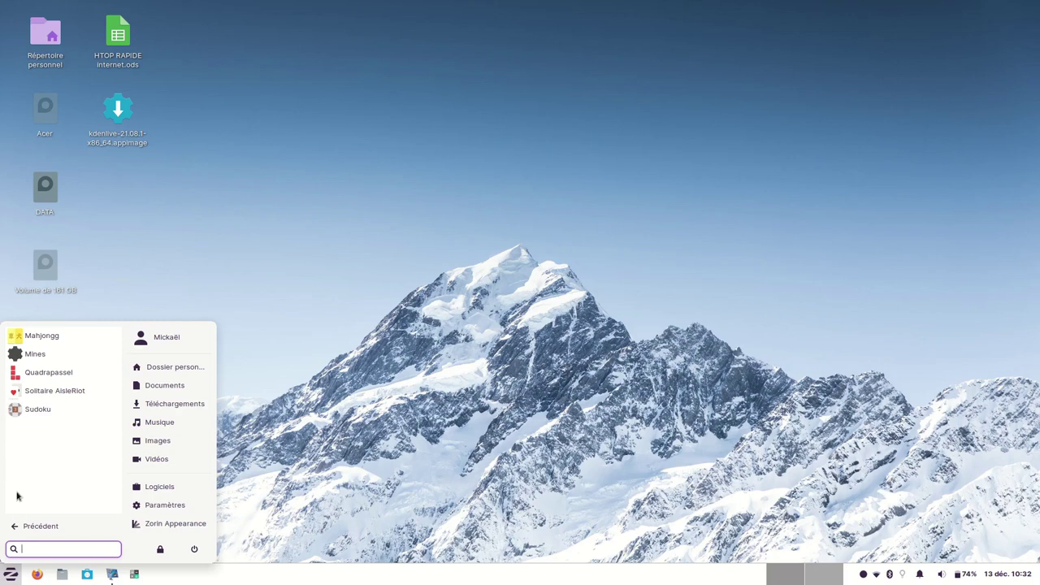
click(22, 529)
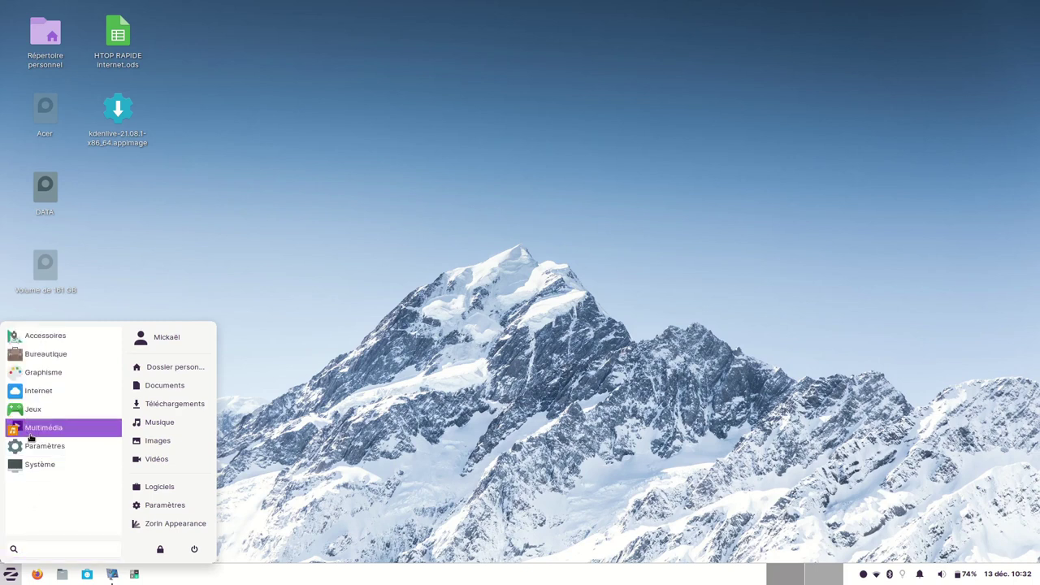
click(30, 433)
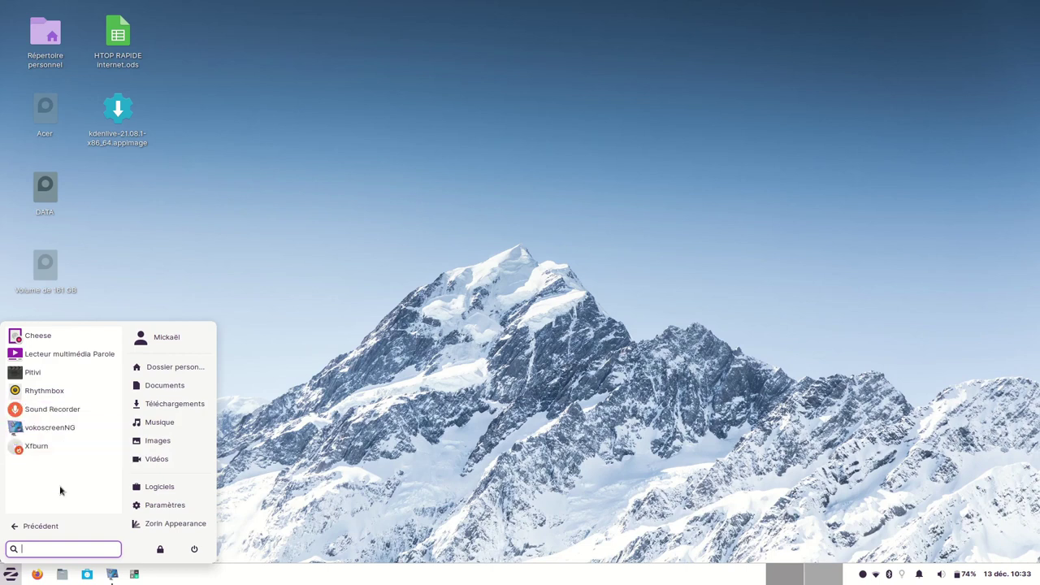
Review the applications in the Système category and launch Htop.
click(41, 526)
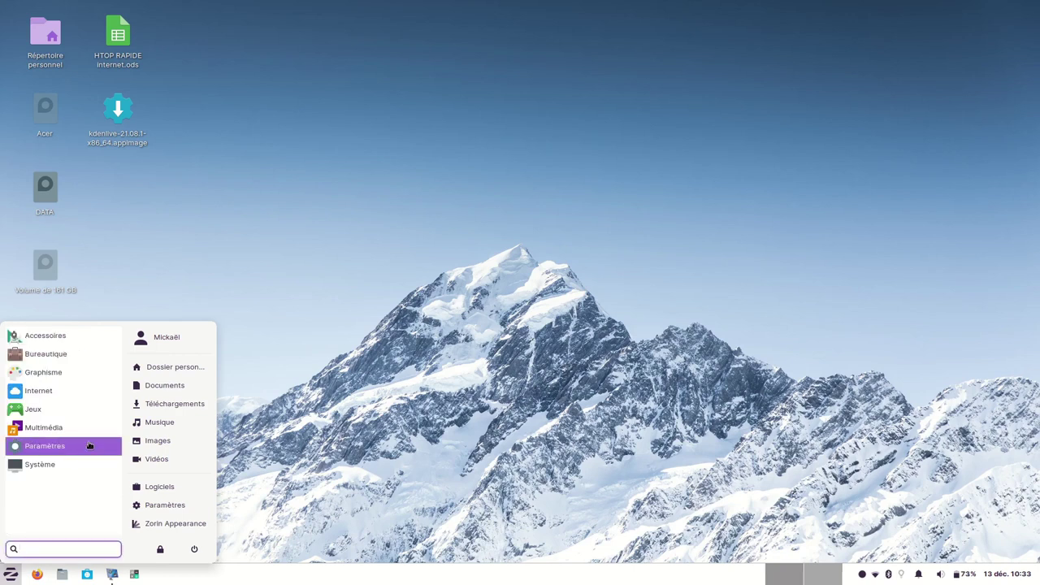
click(46, 469)
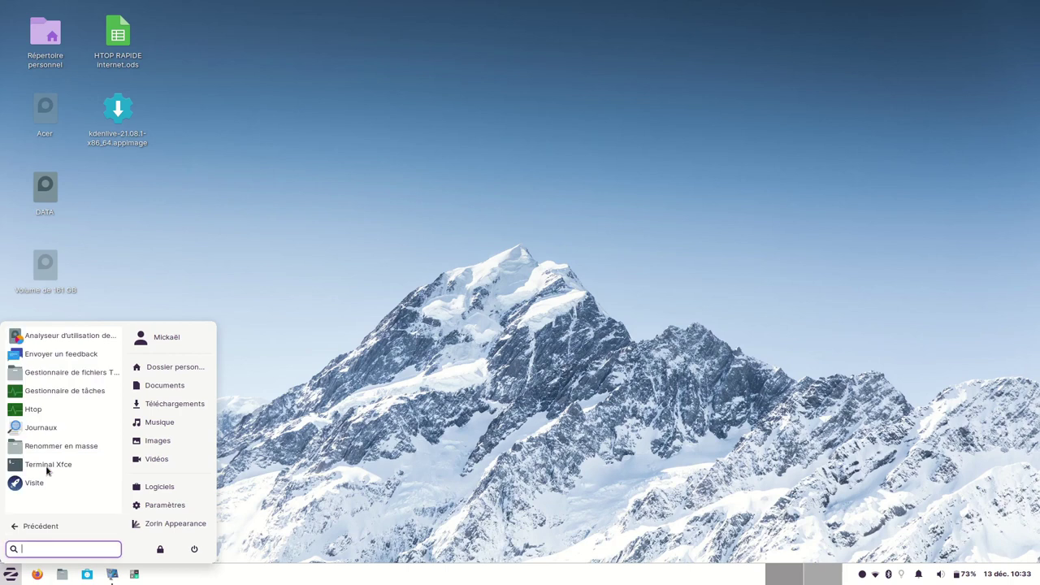
click(57, 357)
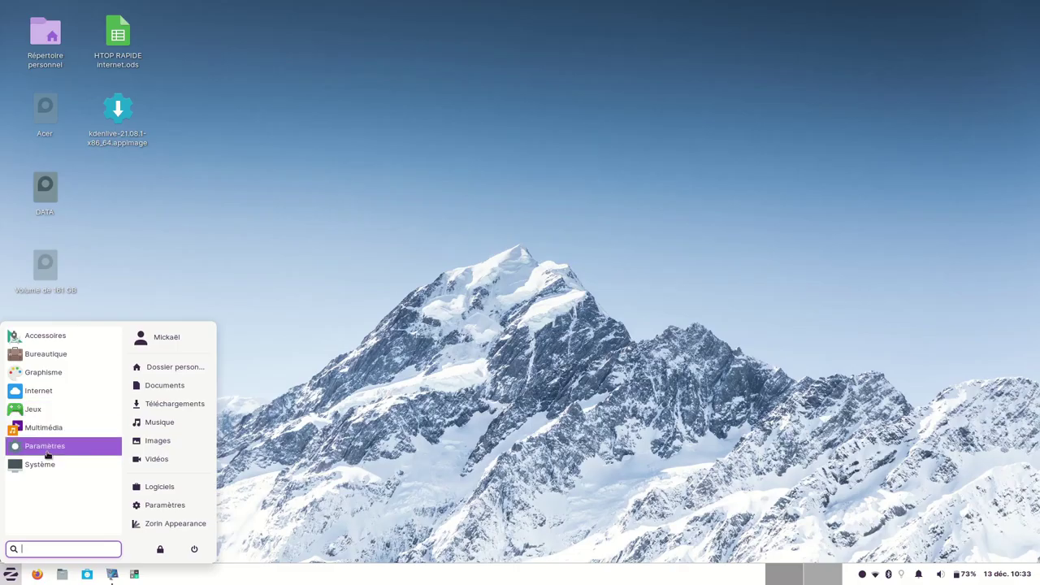
click(50, 464)
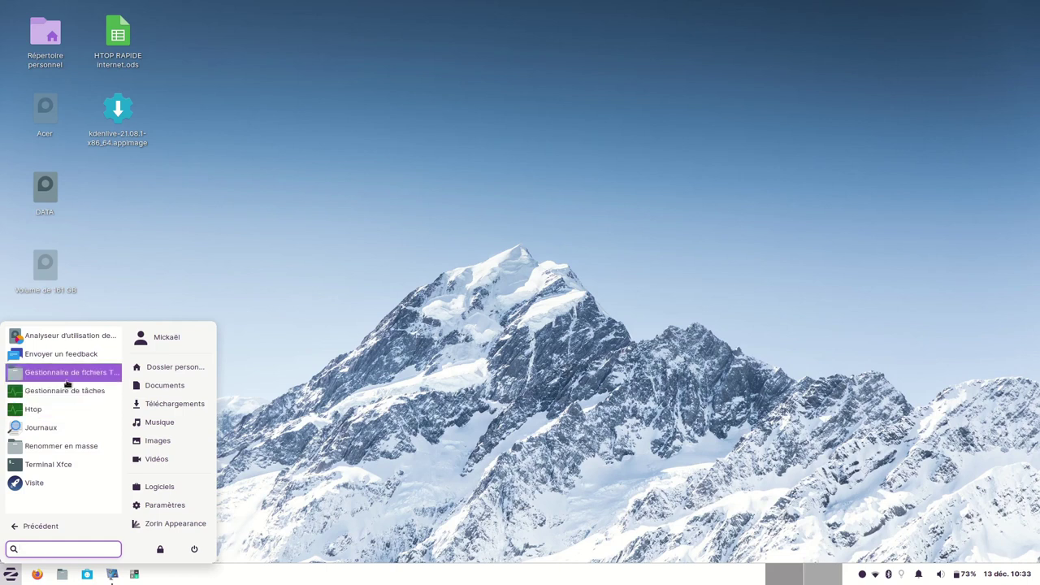
click(45, 413)
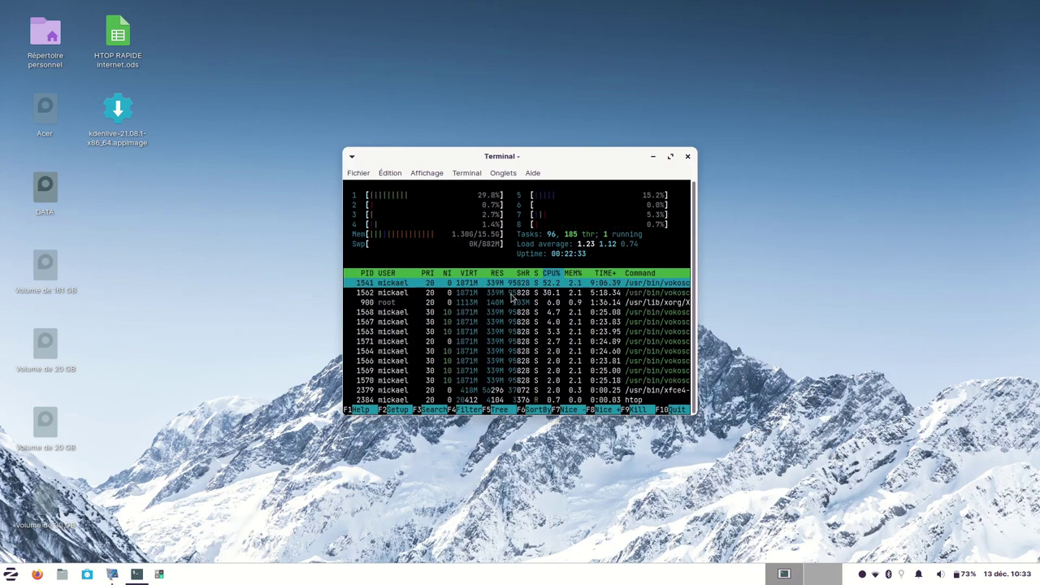
Launch Visite from the Système category, start the welcome tour and advance to the page about Zorin Appearance.
click(9, 572)
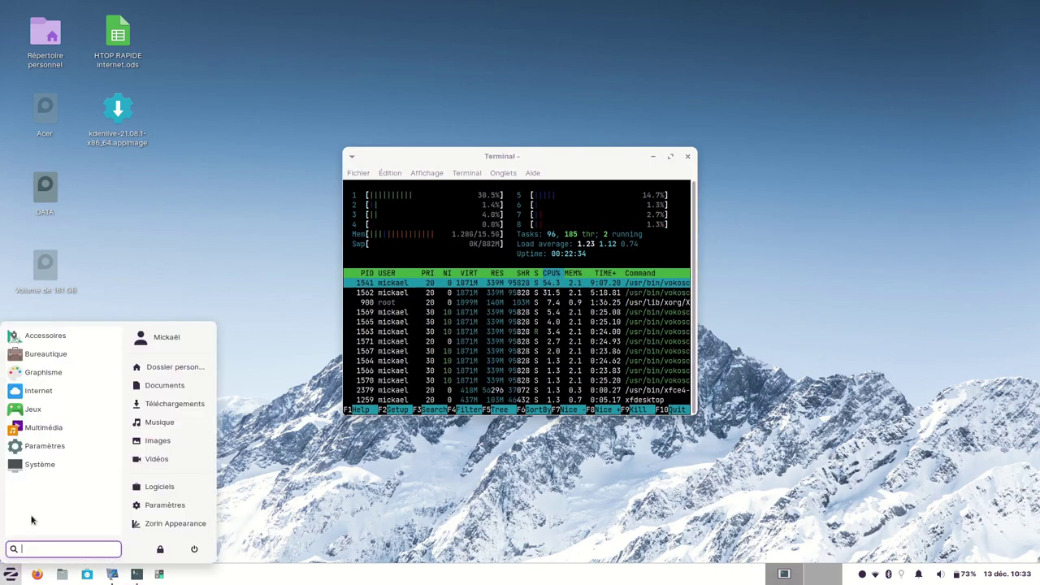
click(36, 469)
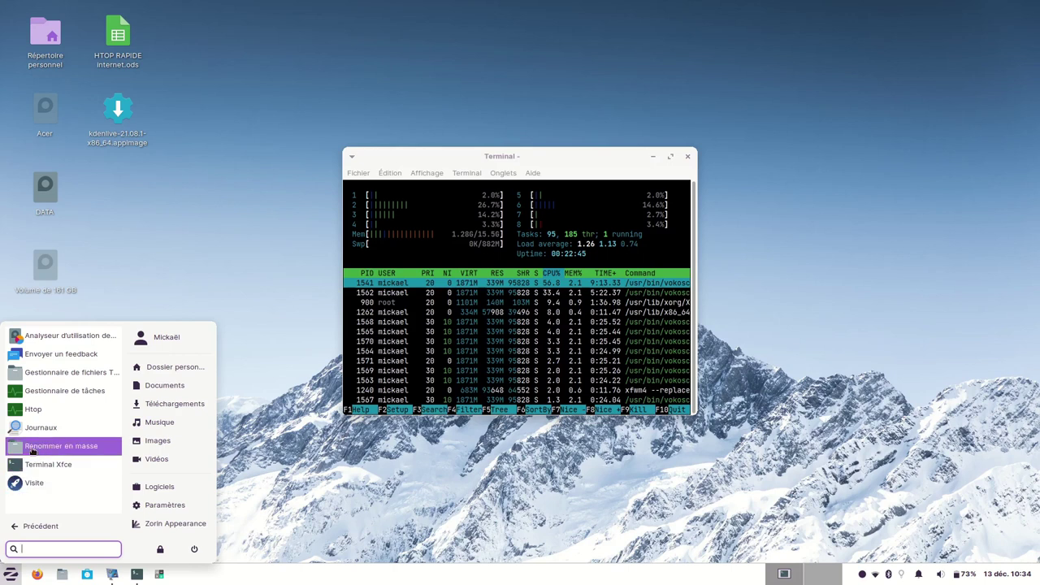
click(58, 486)
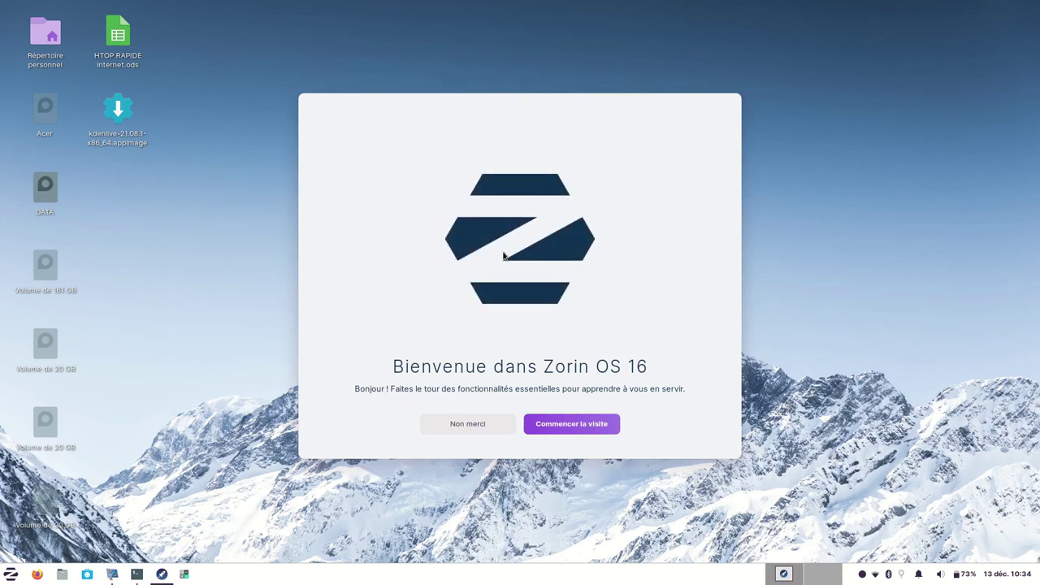
click(558, 424)
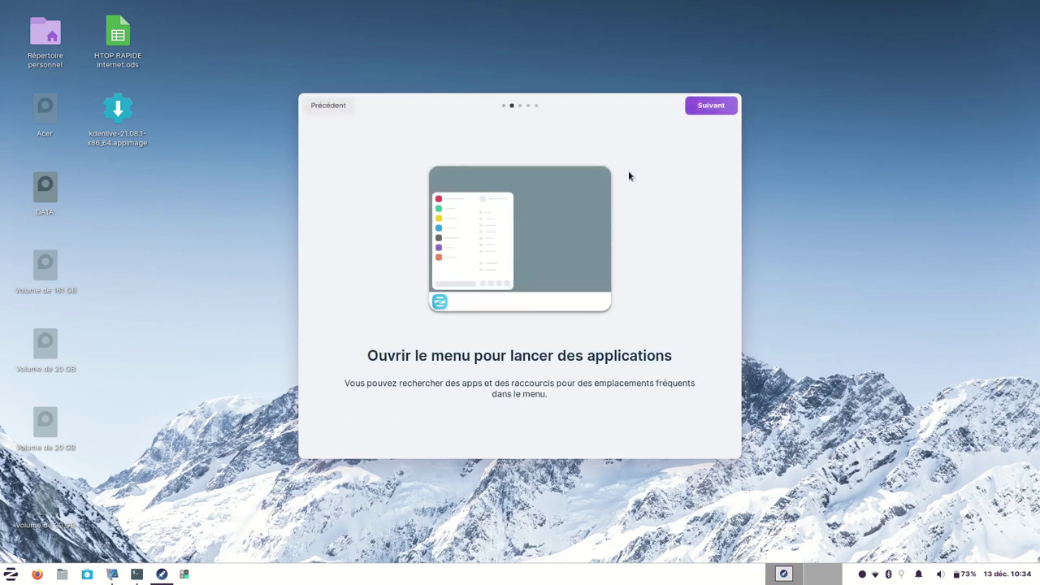
click(718, 104)
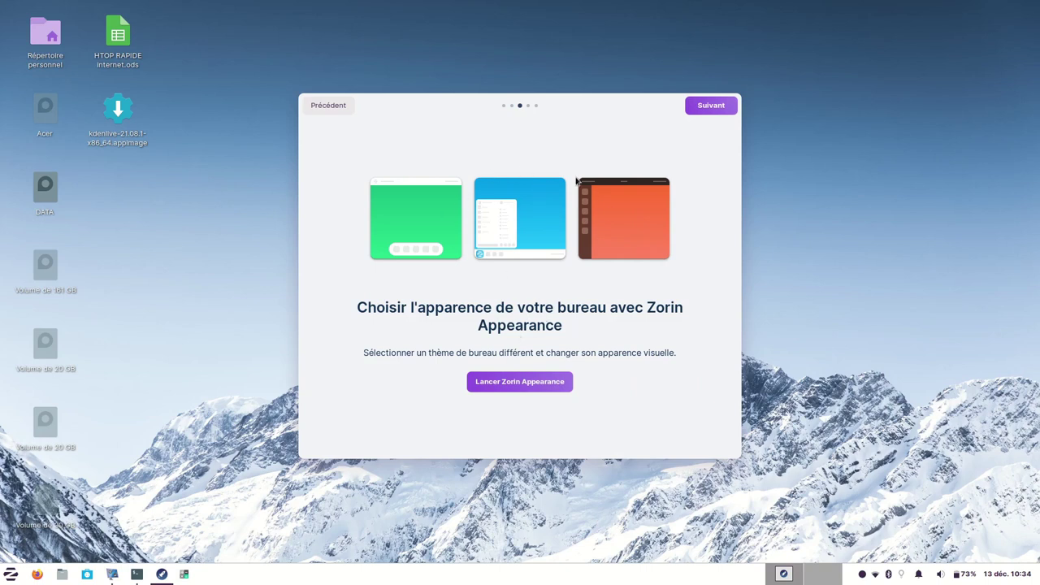
Launch Zorin Appearance from the tour, try both desktop layouts and keep the one with the icon-only taskbar.
click(517, 386)
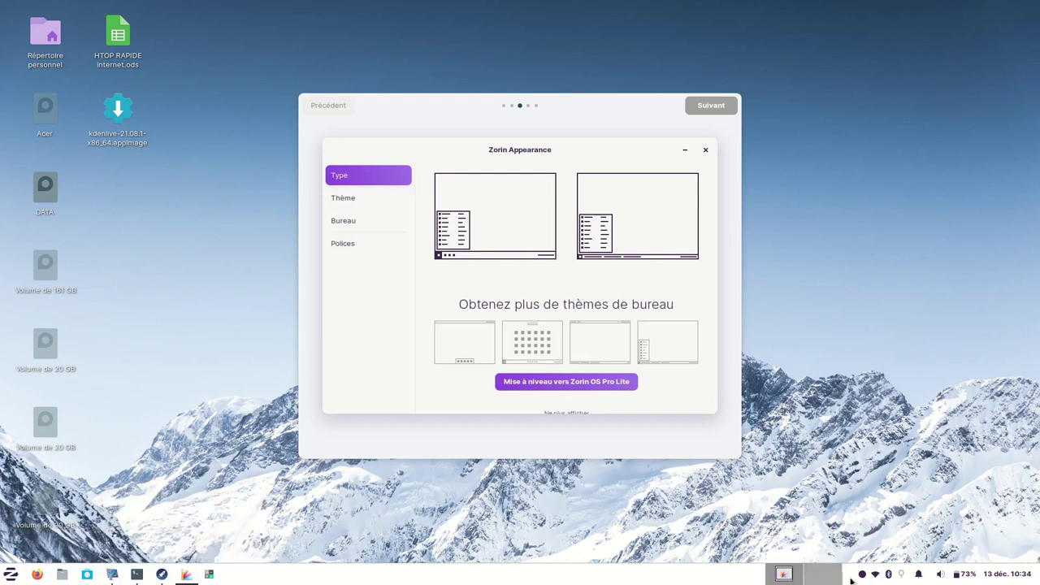
click(481, 216)
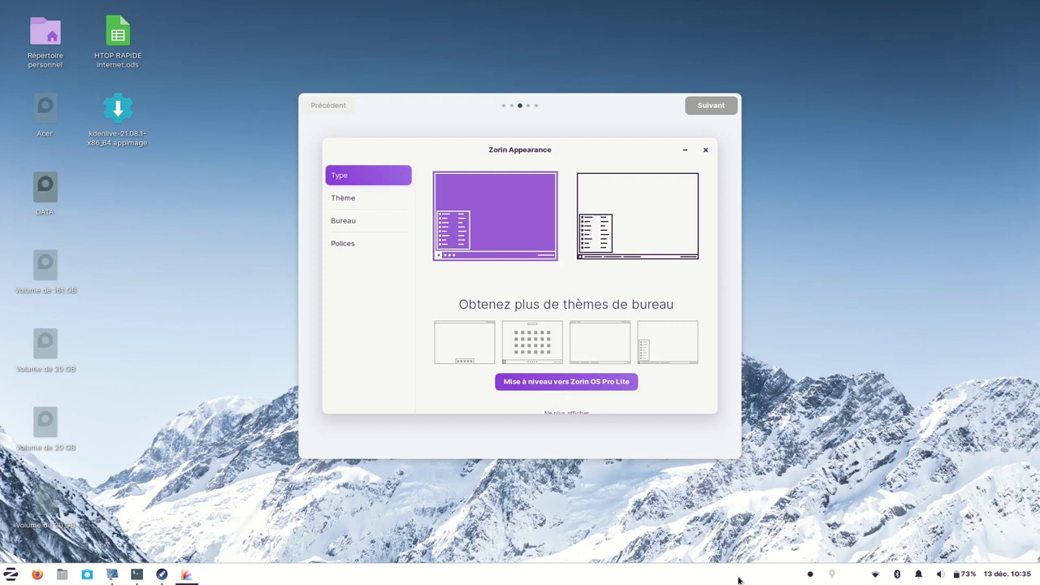
click(641, 215)
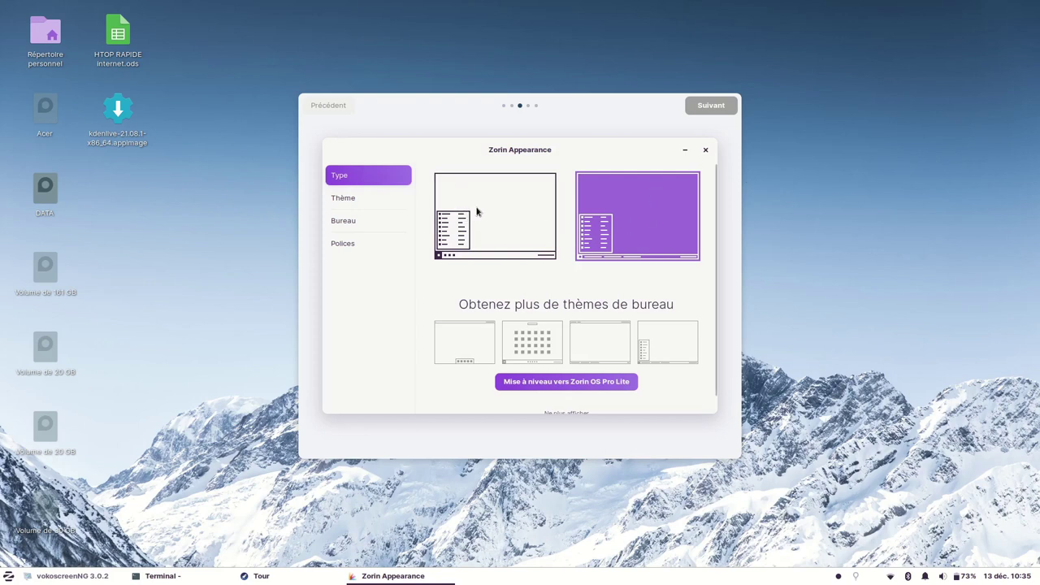
click(512, 221)
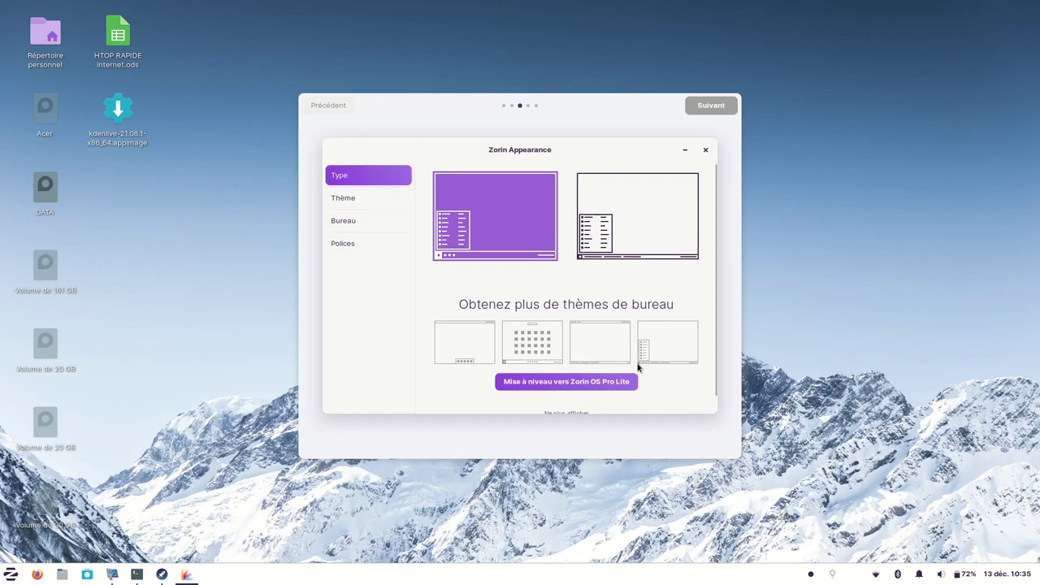
scroll(617, 357, down, 1)
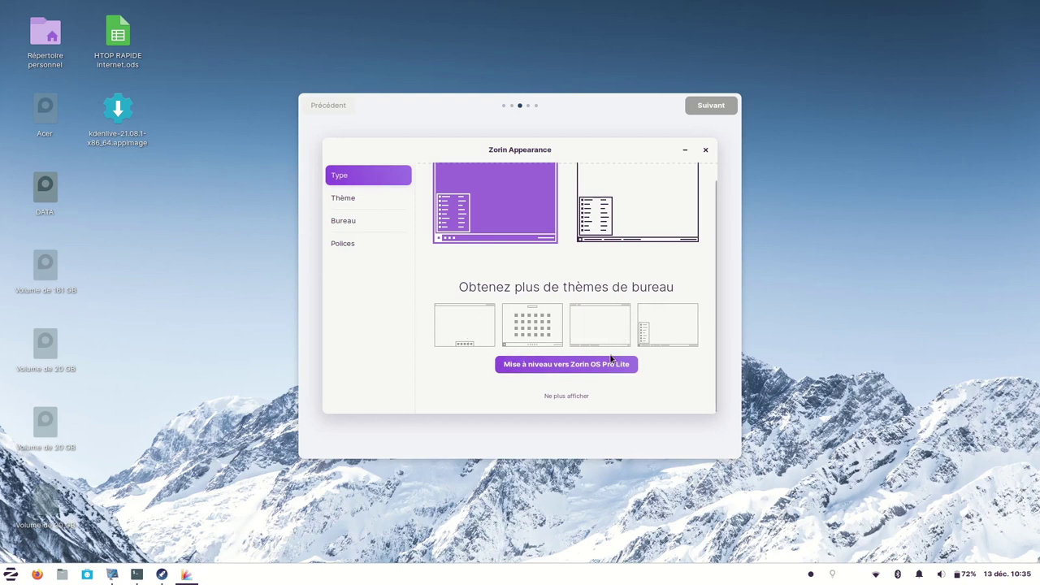
Try the automatic light/dark and the dark Arrière-plan in the Thème settings, and restore the light one.
click(338, 199)
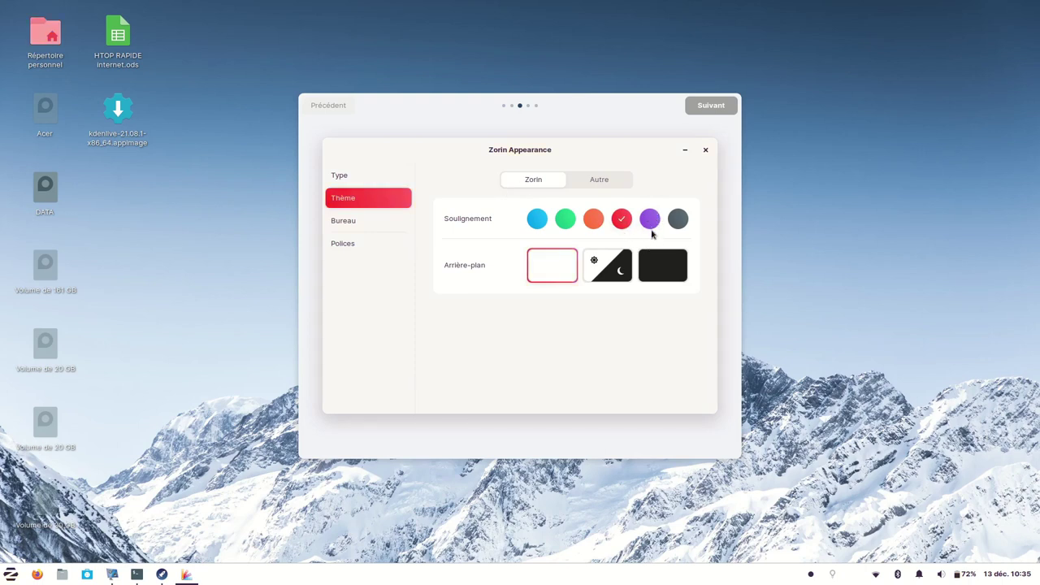
click(607, 271)
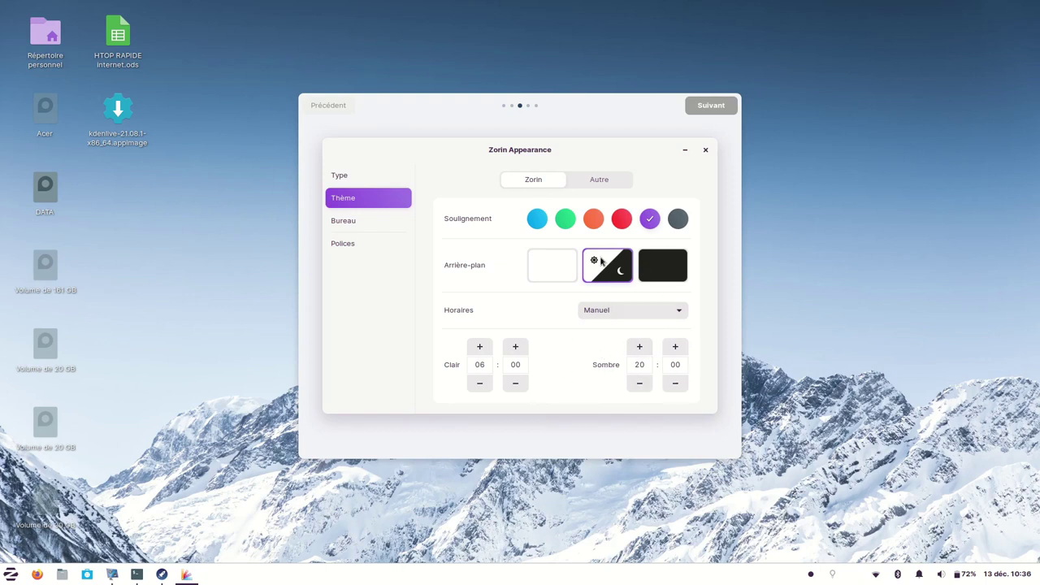
click(662, 276)
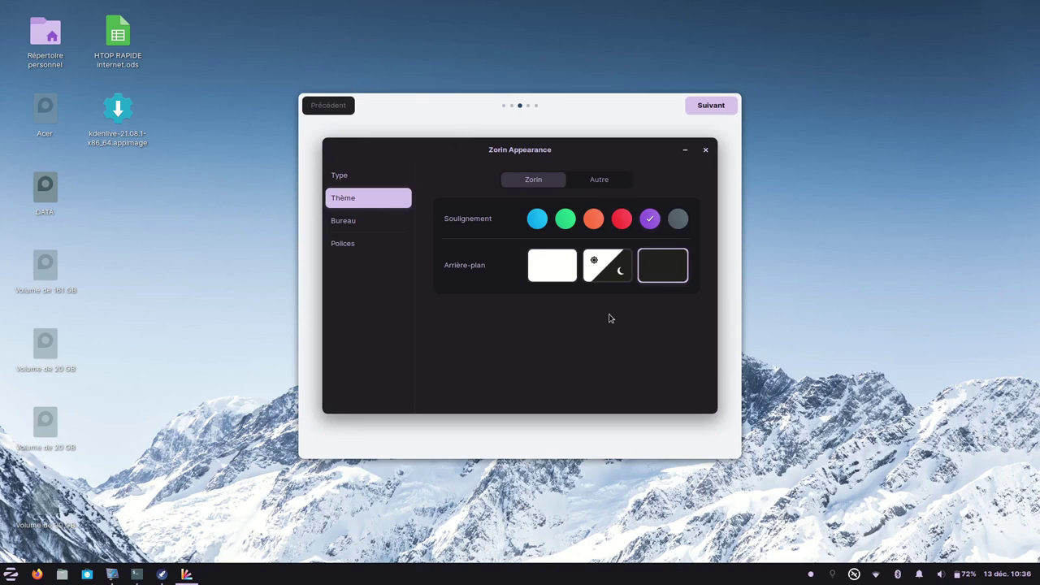
click(551, 271)
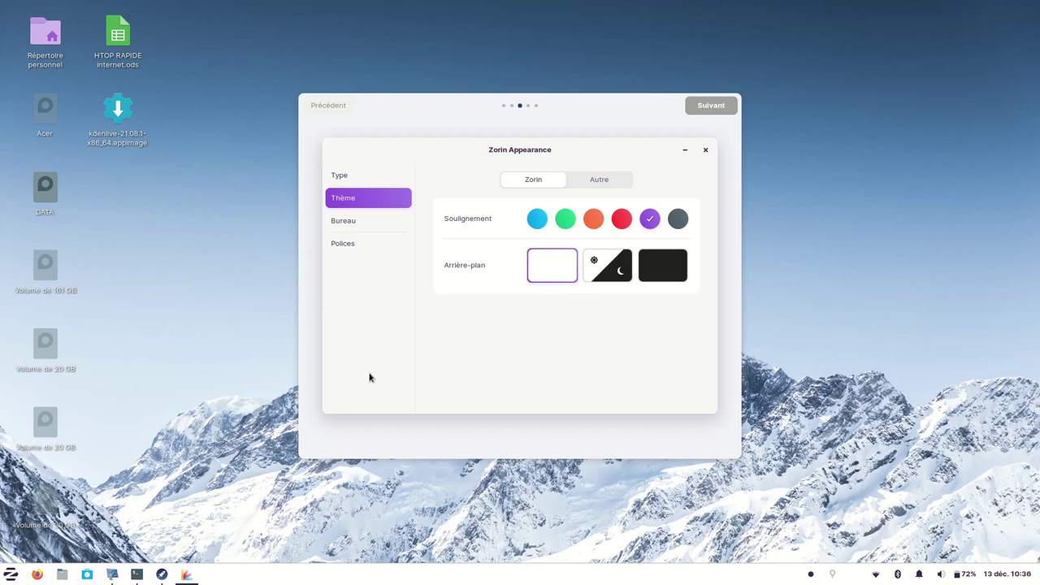
Hide the Dossier personnel icon in the Bureau settings and show it again.
click(354, 226)
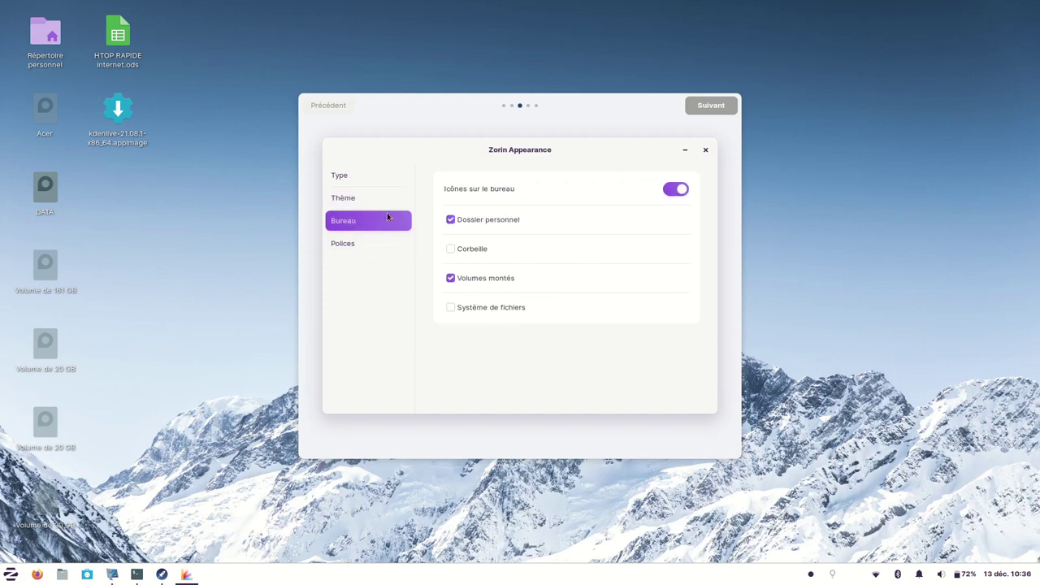
click(450, 220)
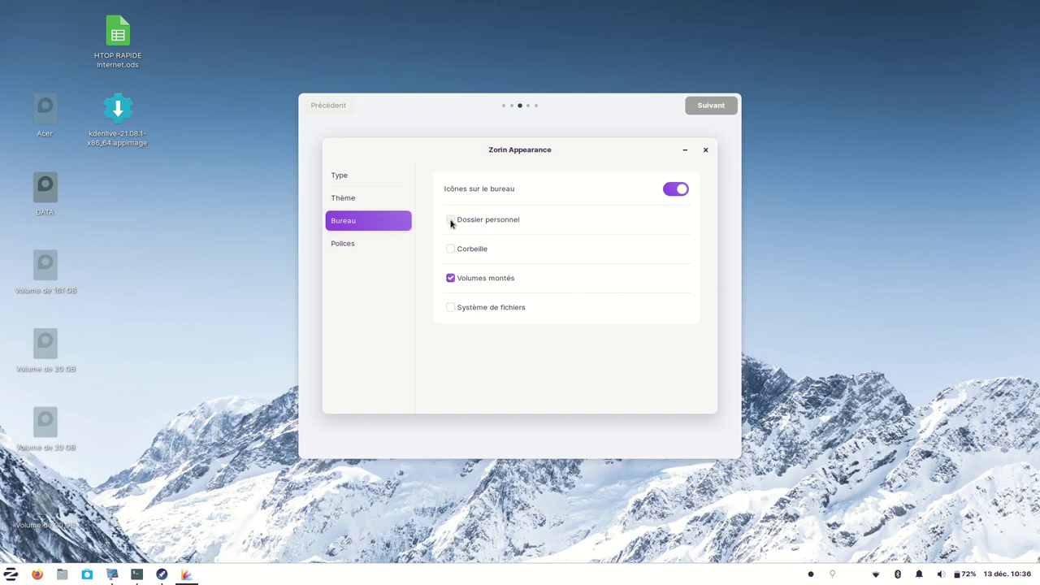
click(450, 219)
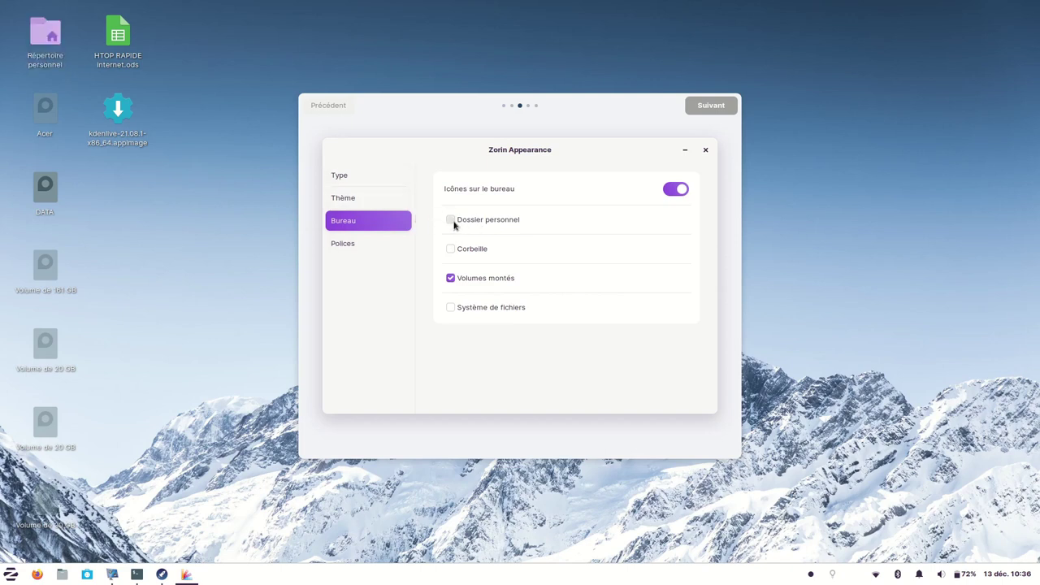
Review the Polices settings, close Zorin Appearance and advance the welcome tour by one page.
click(340, 243)
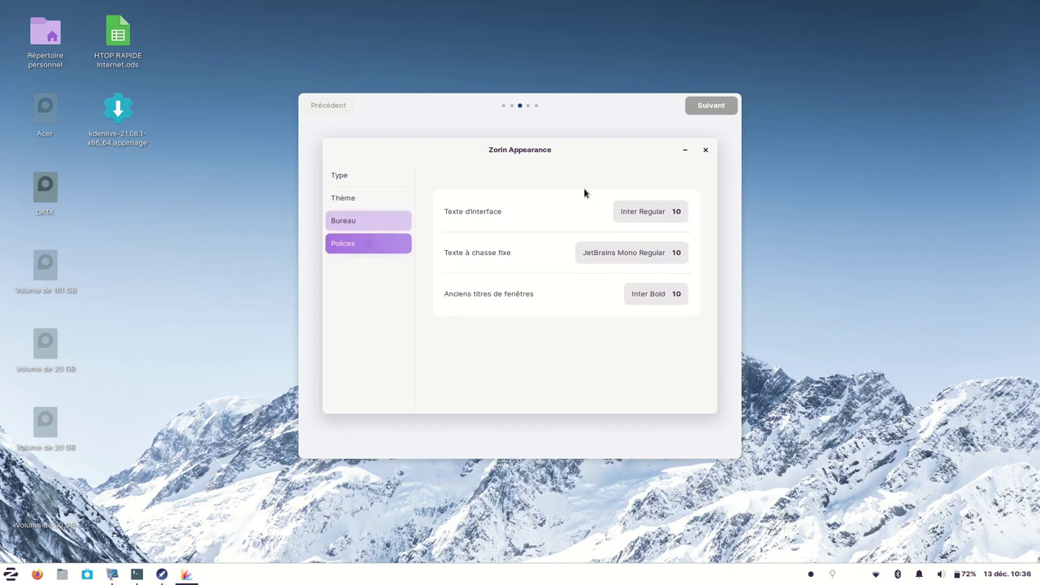
click(706, 151)
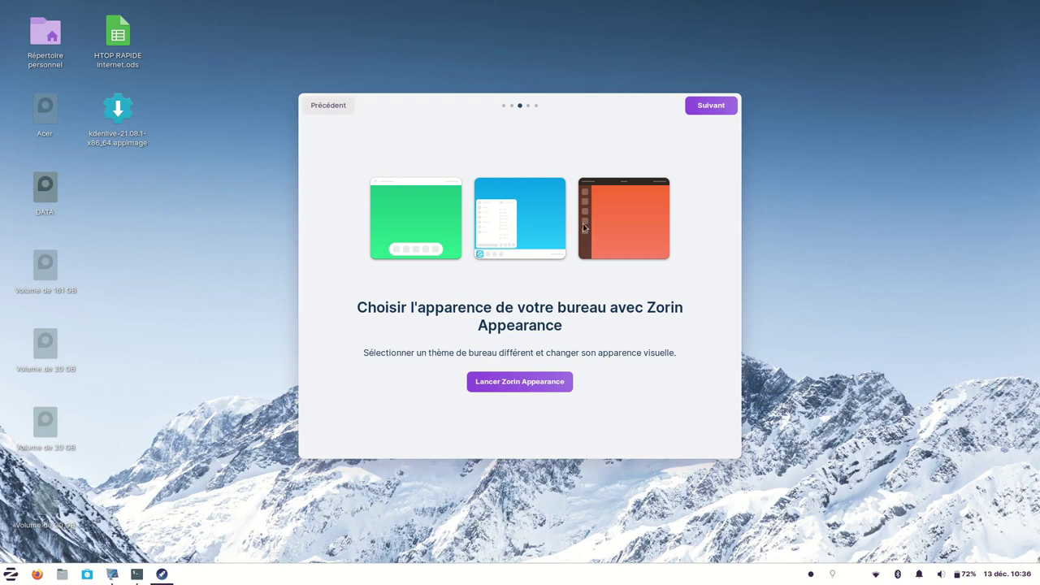
click(708, 109)
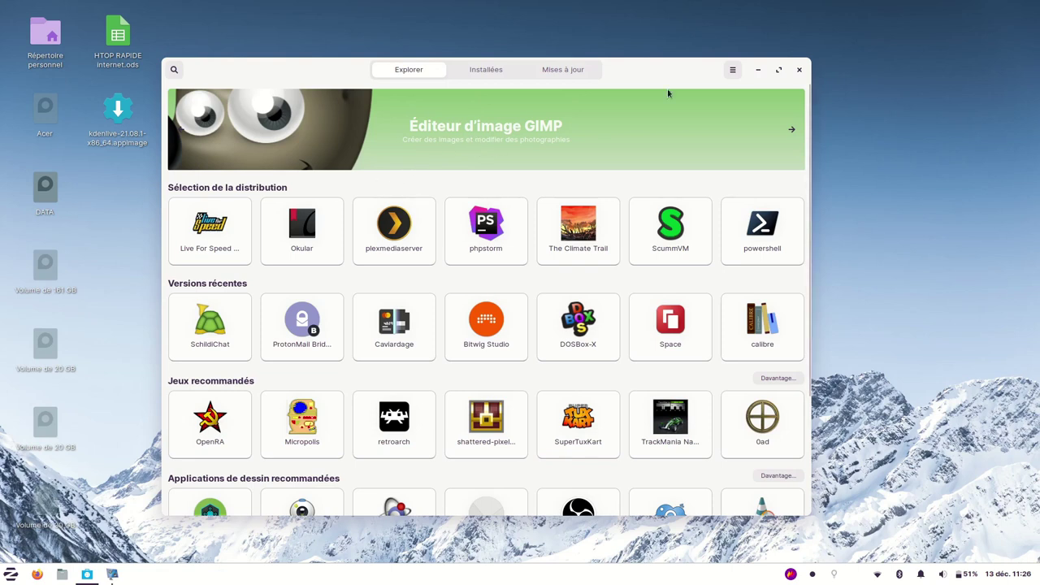
View the À propos information of Logiciels and close it.
click(732, 70)
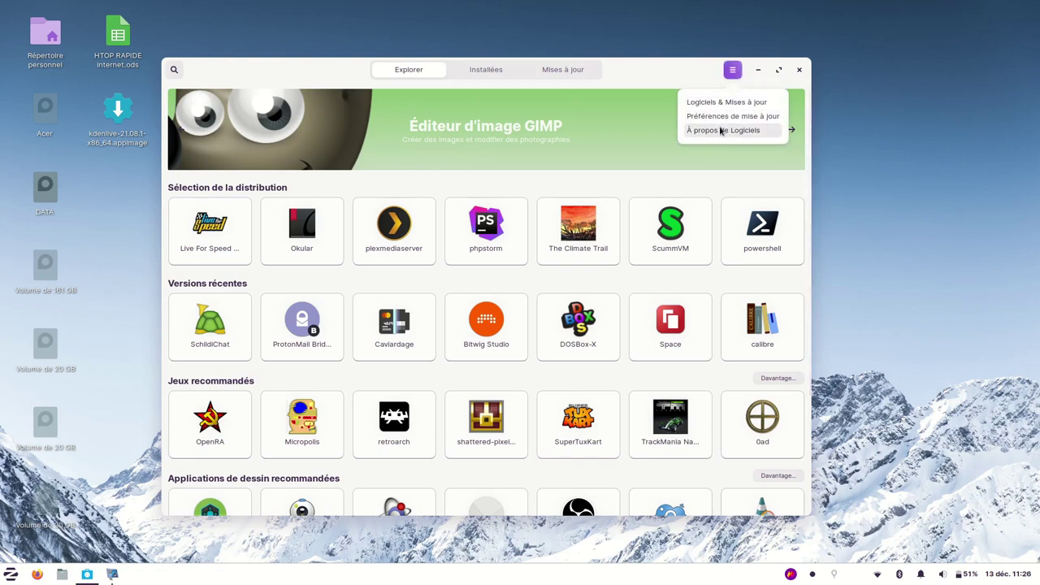
click(720, 131)
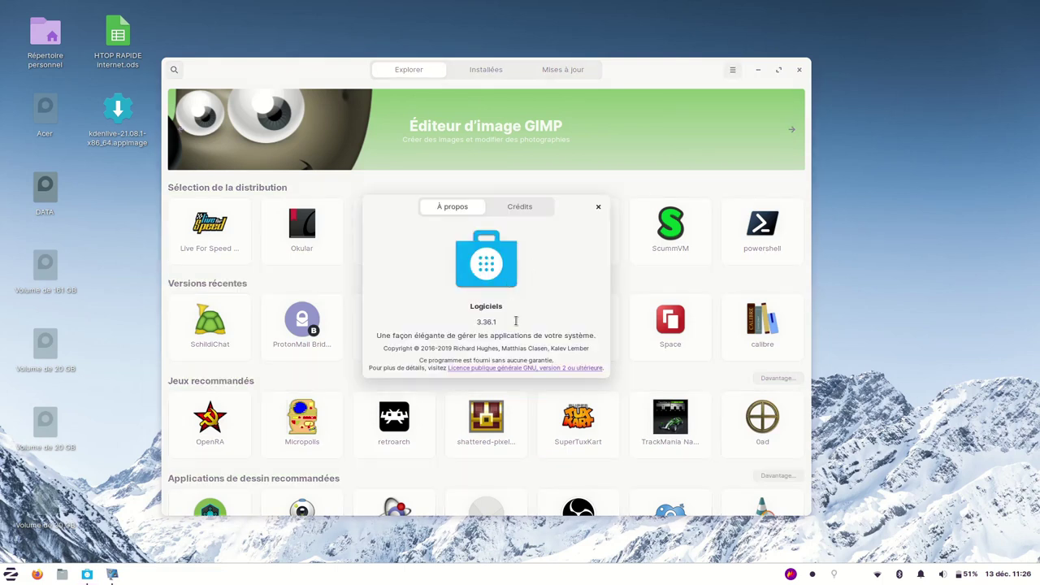
click(598, 206)
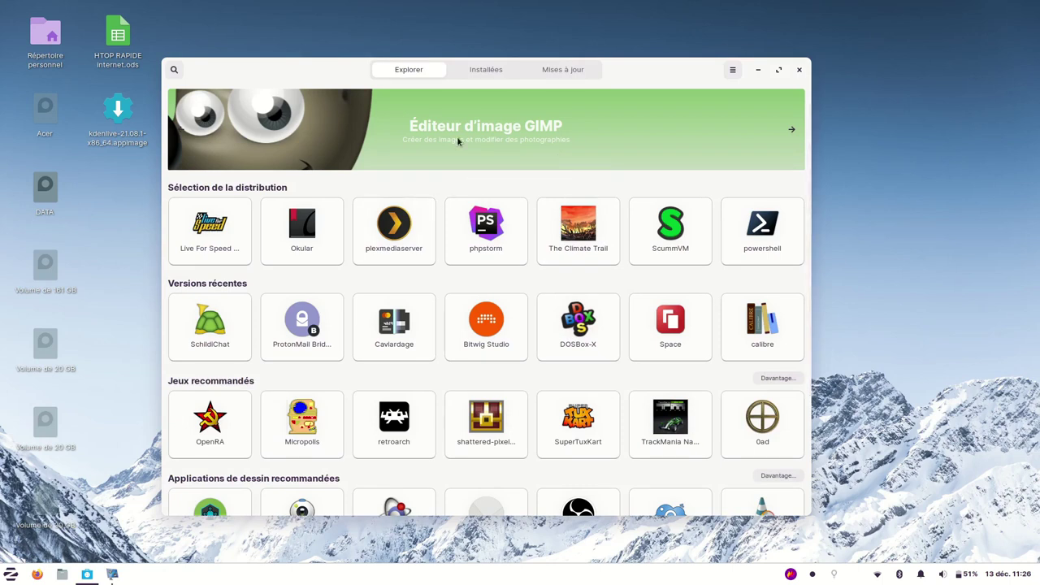
Search the software store for htop, and replace that search with kdenlive.
text(htop)
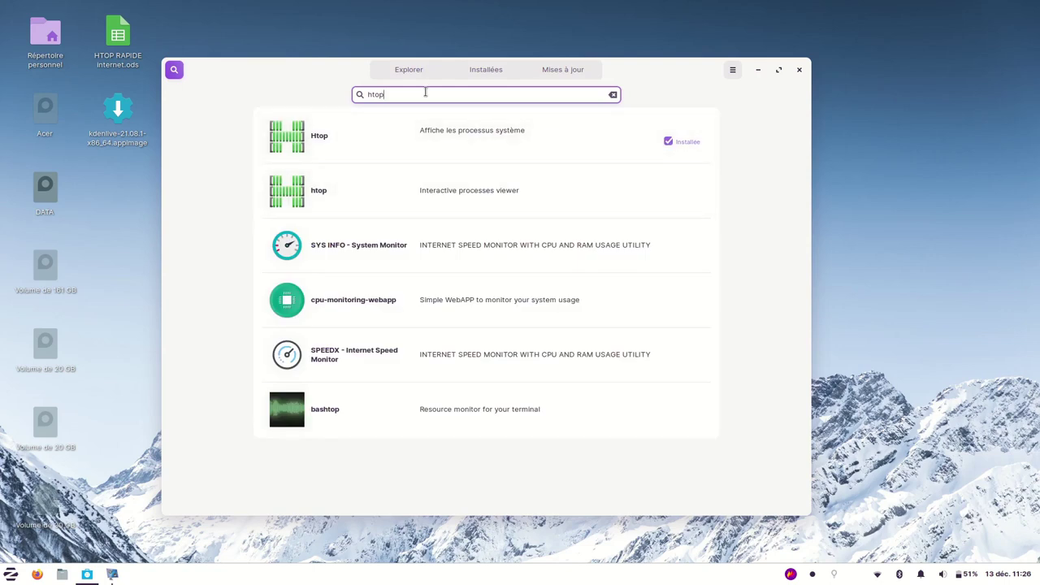
key(BackSpace)
key(BackSpace)
key(BackSpace)
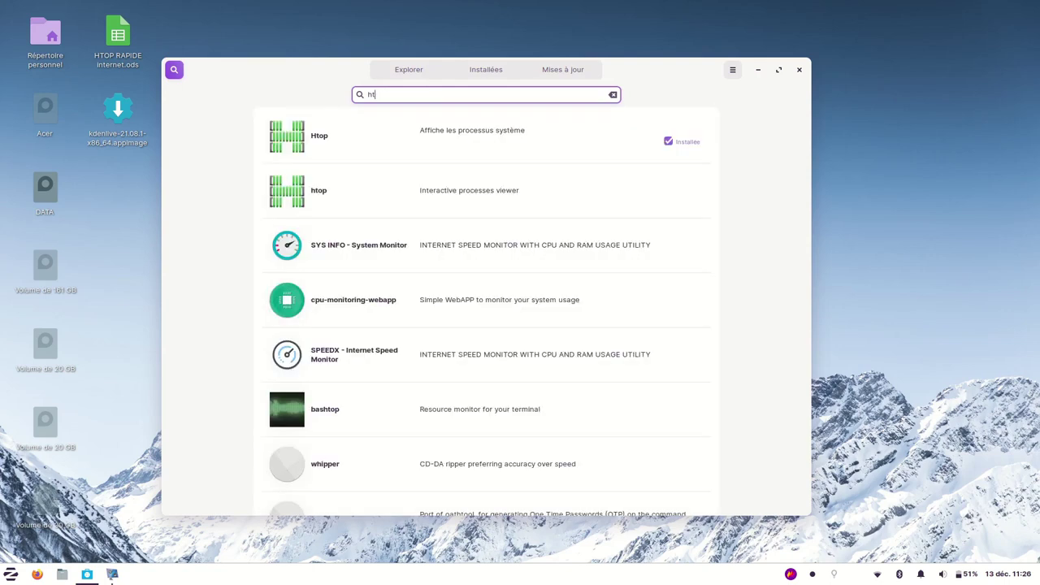
text(kdenlive)
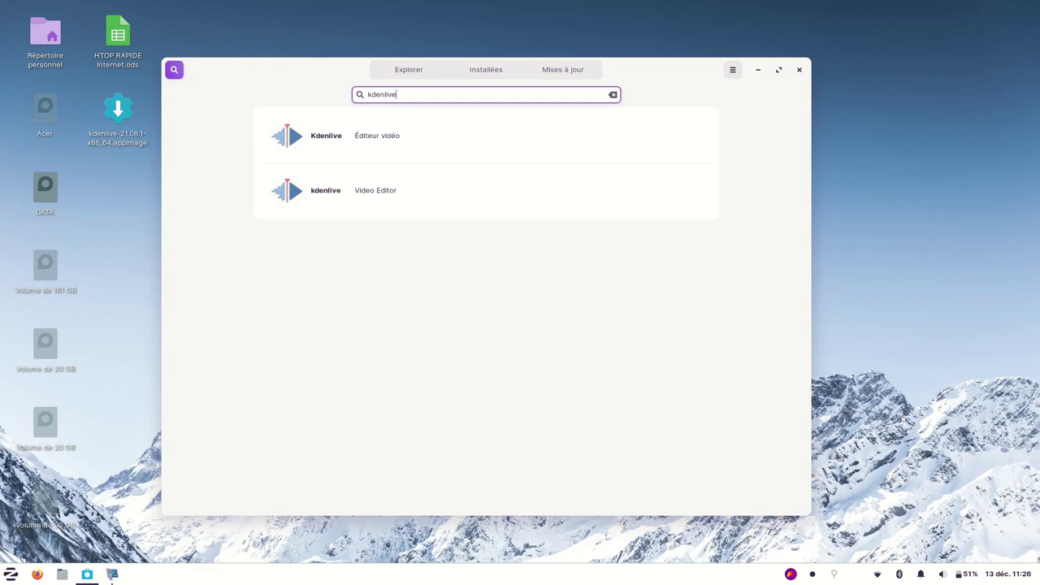
Open the two Kdenlive search results in turn and examine the Source options offered for each.
click(360, 137)
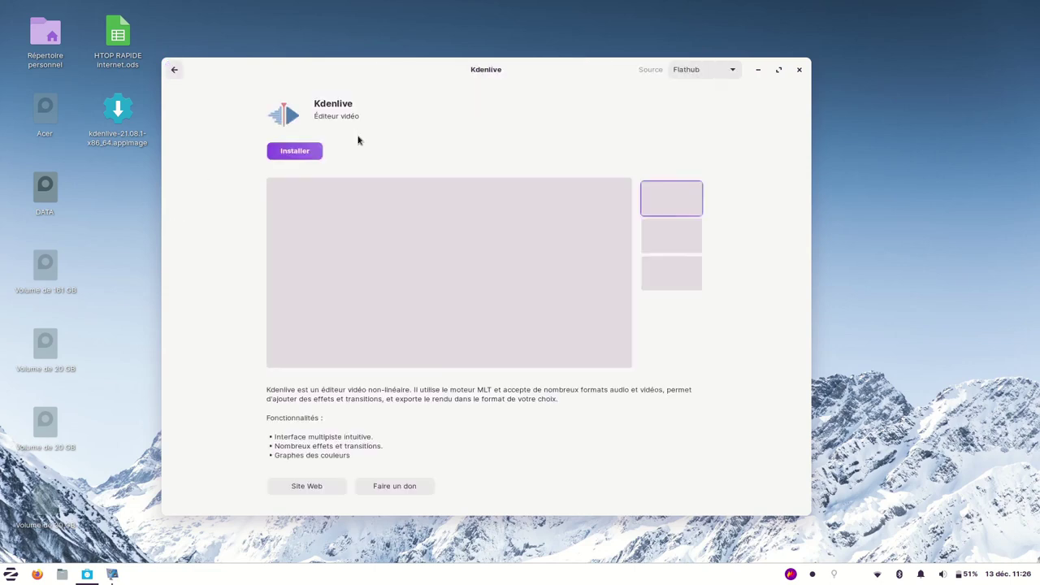
click(724, 71)
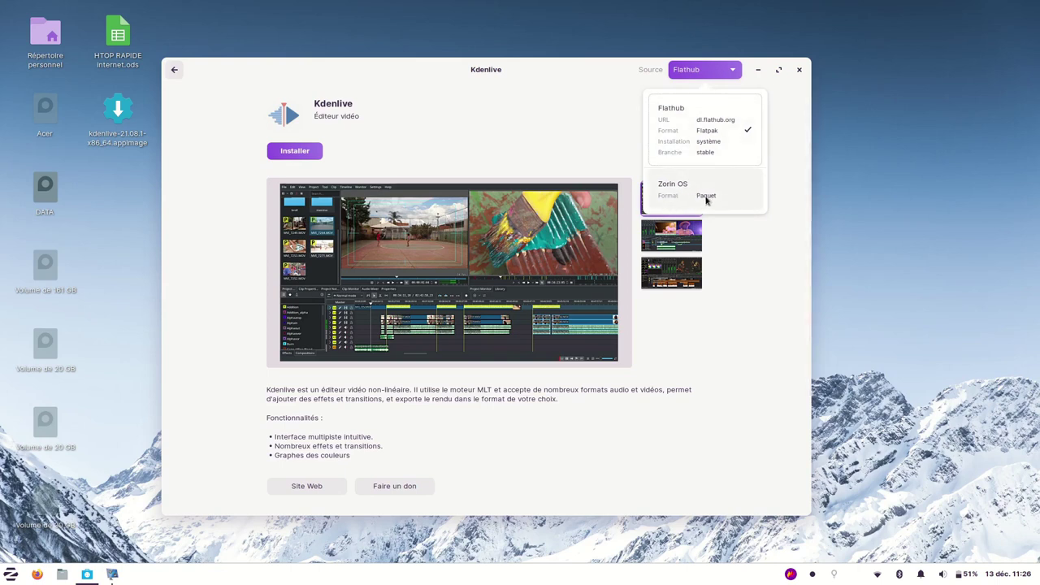
click(541, 128)
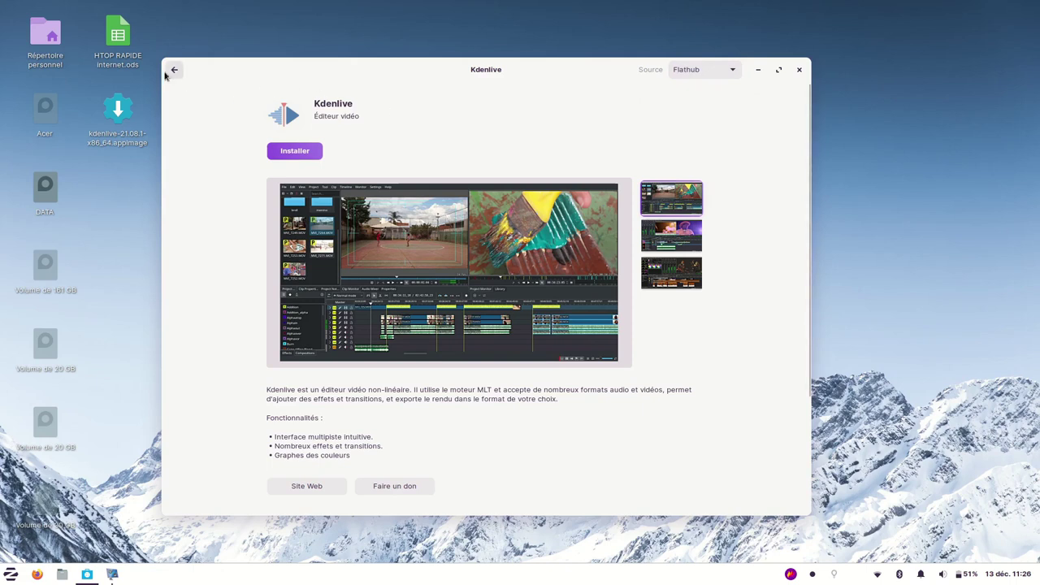
click(174, 70)
click(370, 195)
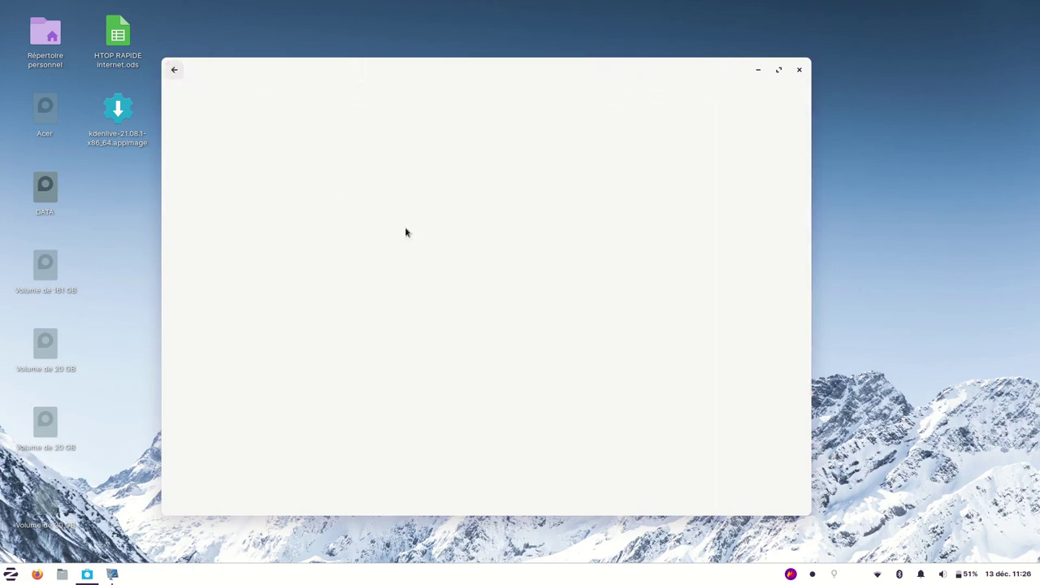
click(718, 75)
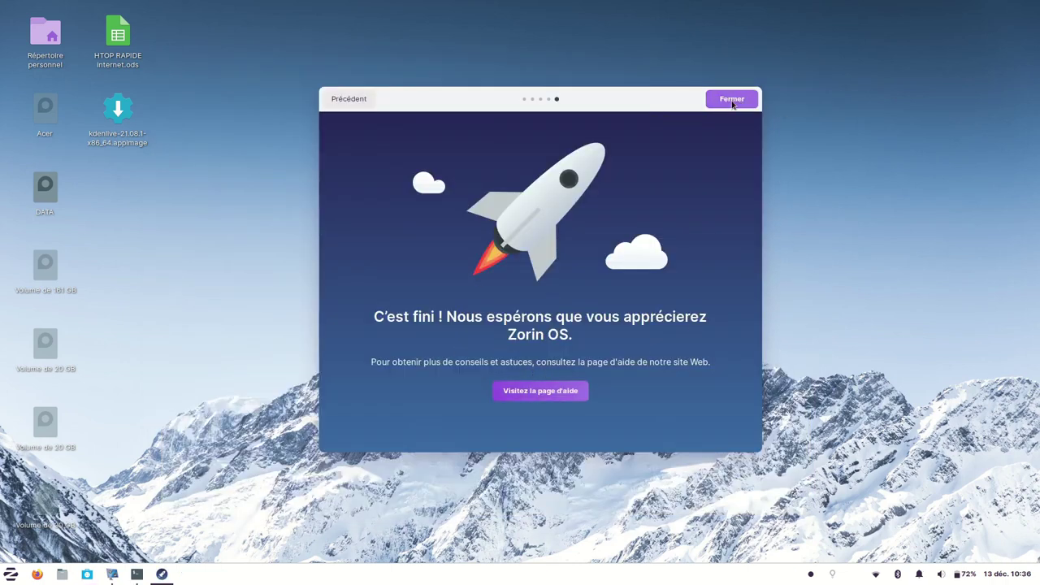
Close the finished welcome tour and the terminal running htop.
click(732, 103)
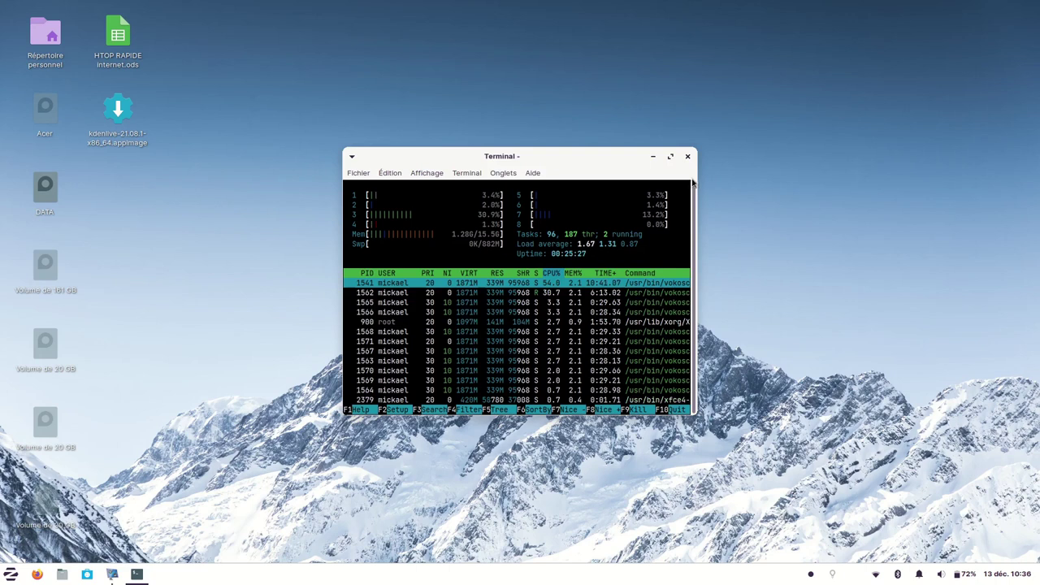
click(689, 157)
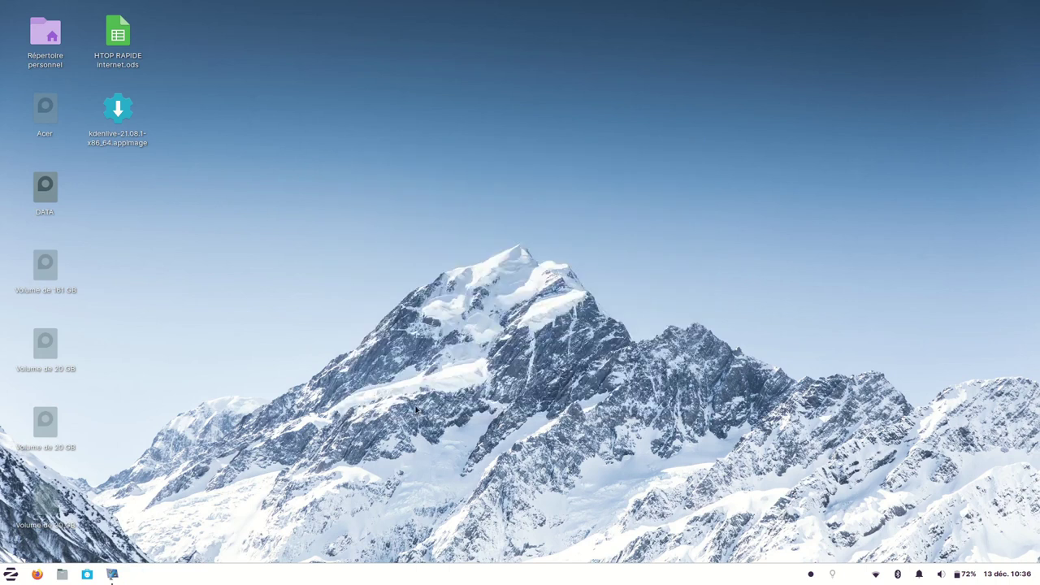
Review the desktop's context options including the Applications categories, and view the Zorin application launcher.
right_click(546, 204)
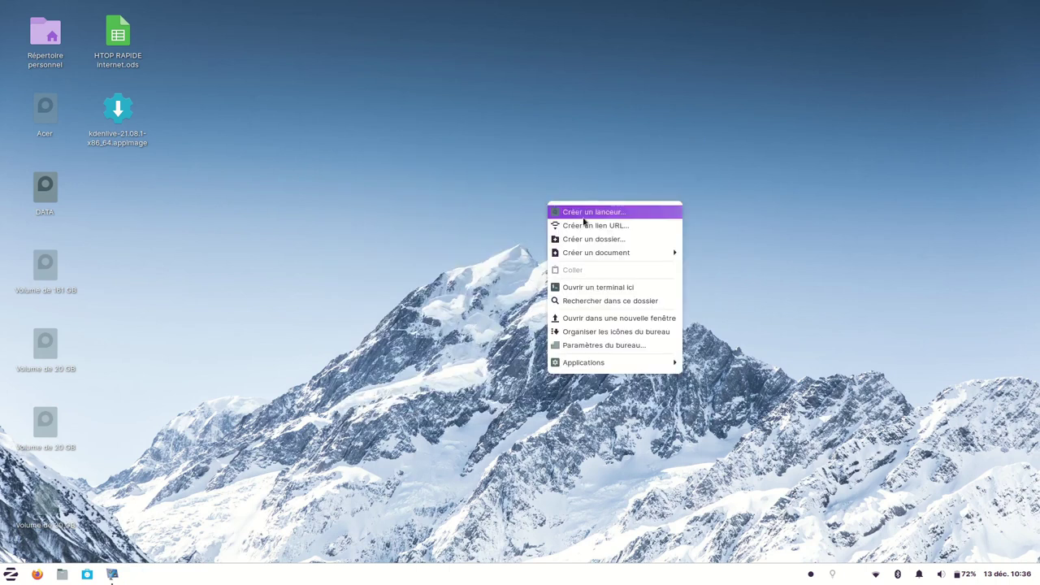
mouse_move(578, 370)
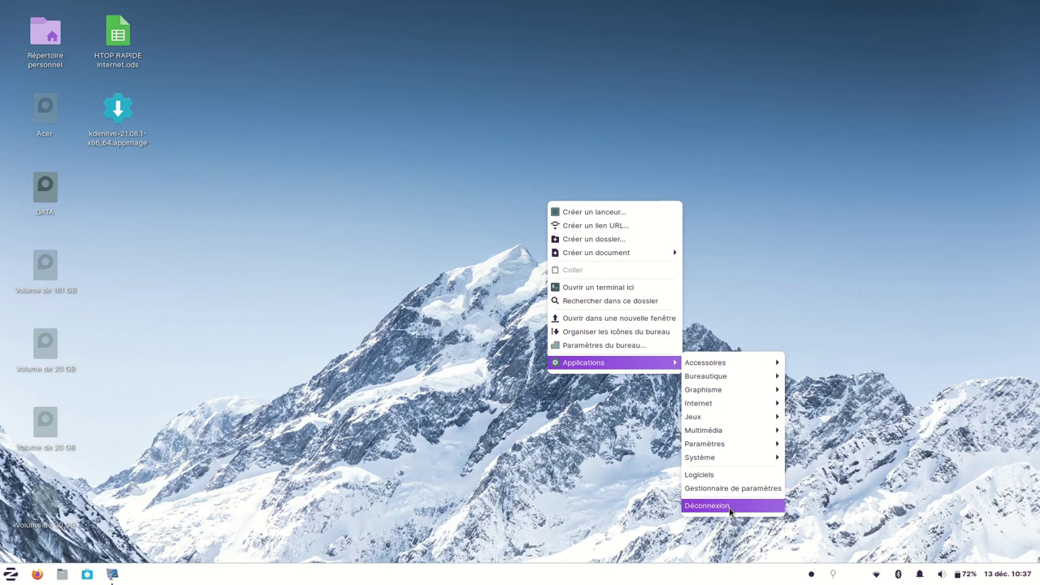
click(827, 223)
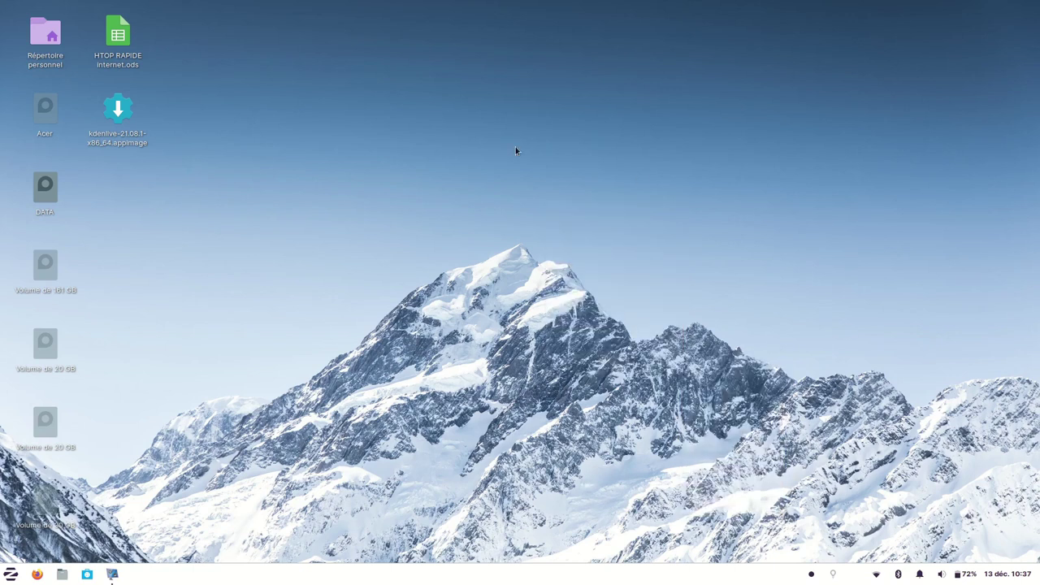
click(10, 574)
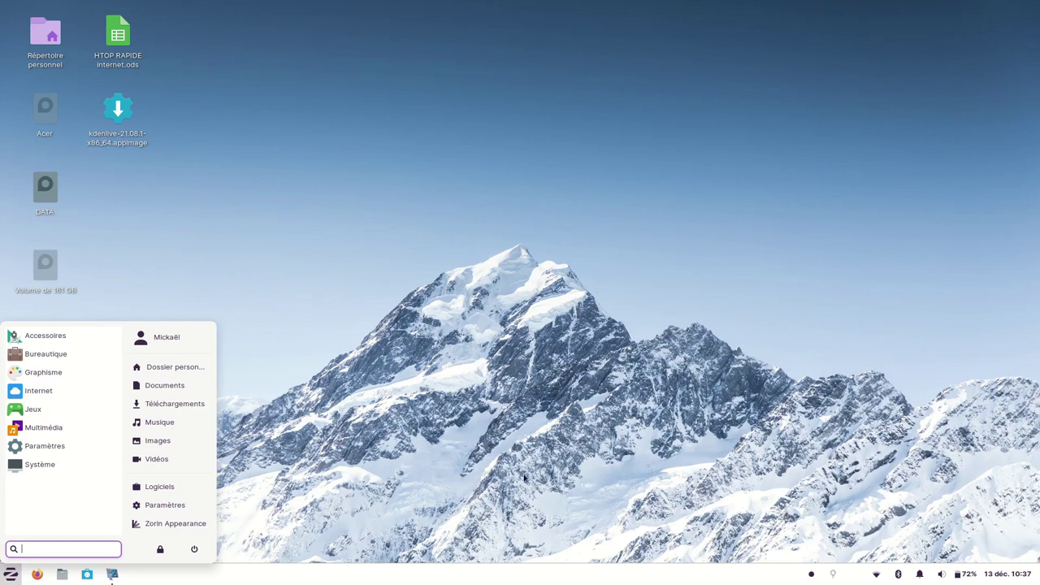
Add the Changeur d'espace de travail element to the tableau de bord, just before the notification area.
right_click(522, 573)
mouse_move(582, 557)
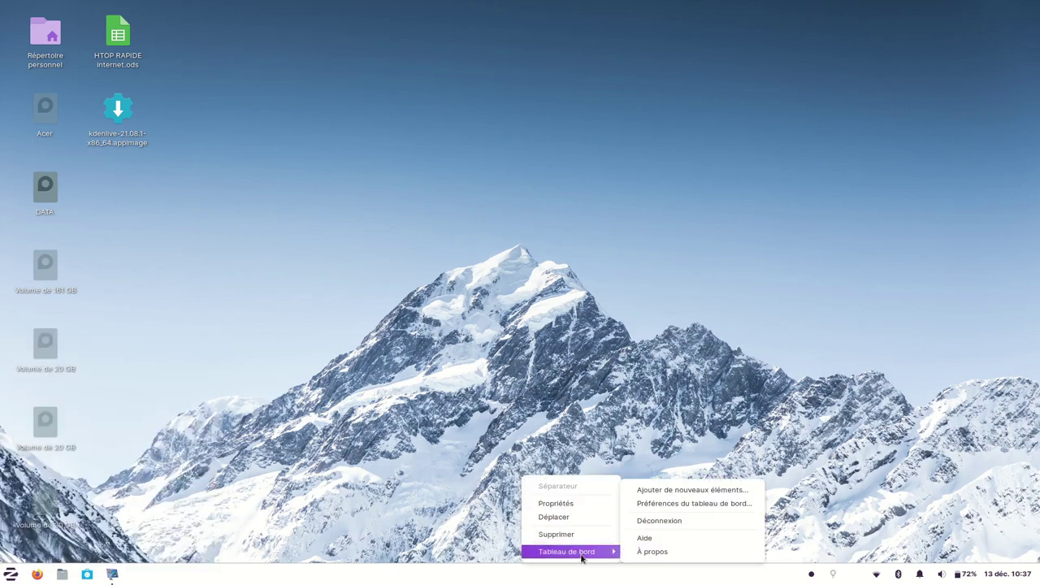
click(660, 492)
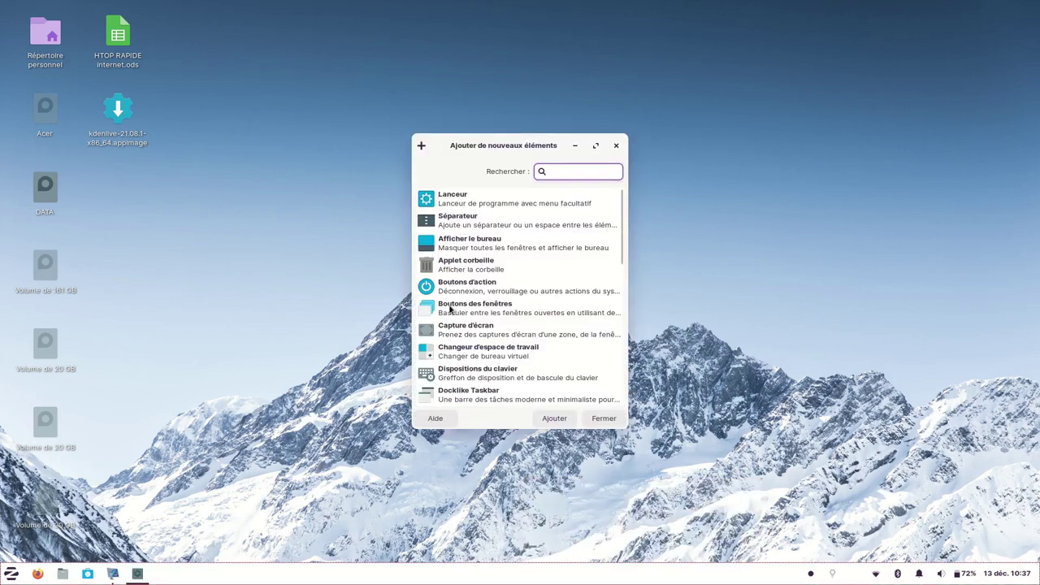
drag(456, 351, 701, 573)
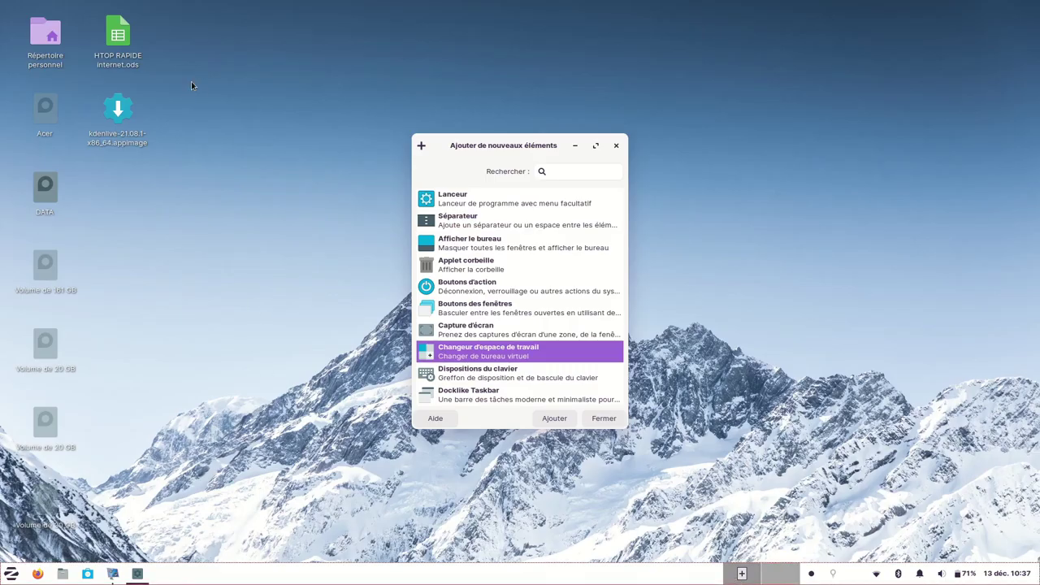
click(616, 145)
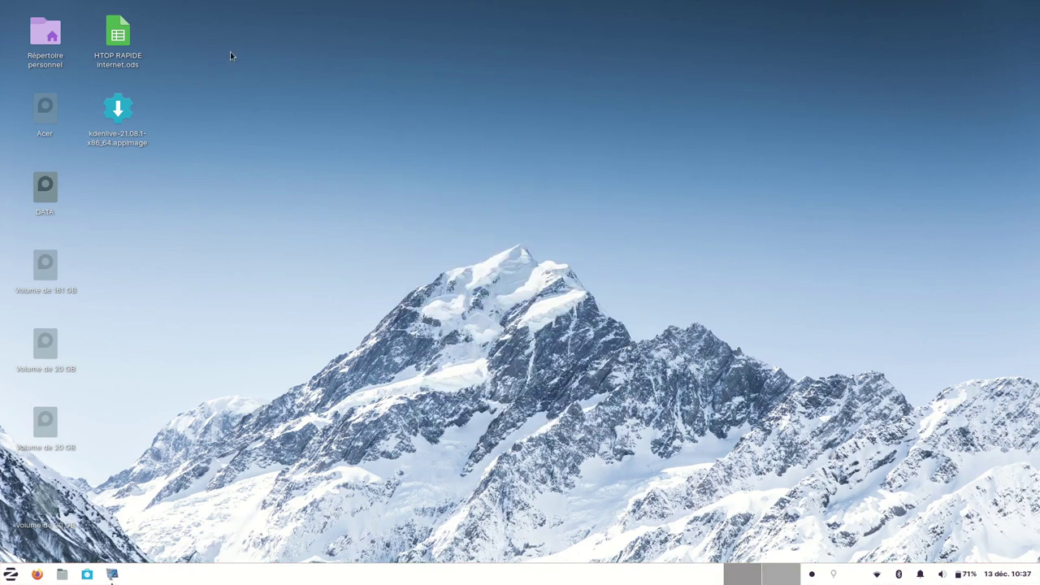
Open the Images folder in the home directory and display 10UBUNTU18_FIREFOX.png in the image viewer.
double_click(44, 34)
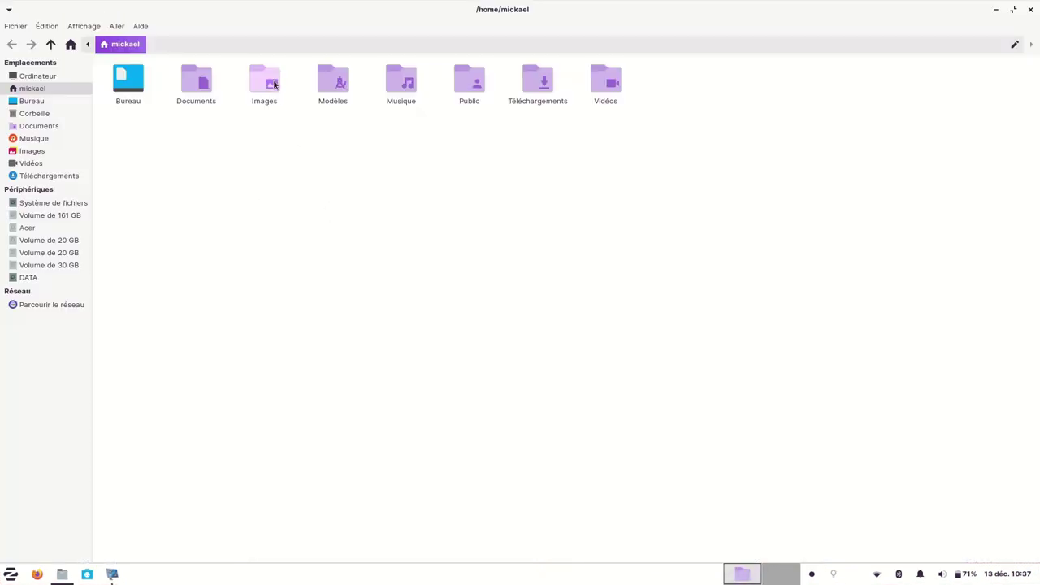
double_click(274, 83)
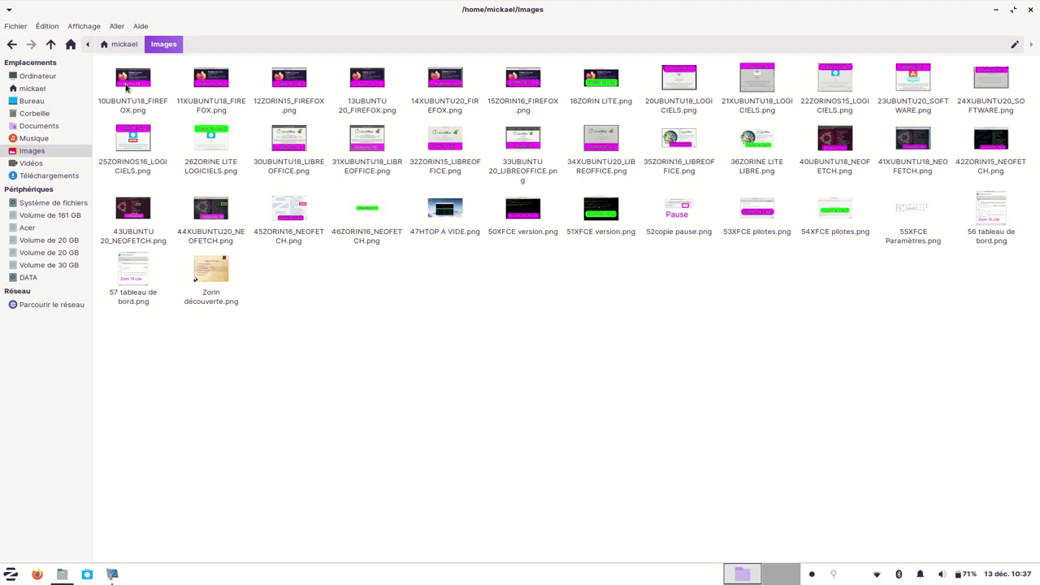
double_click(130, 81)
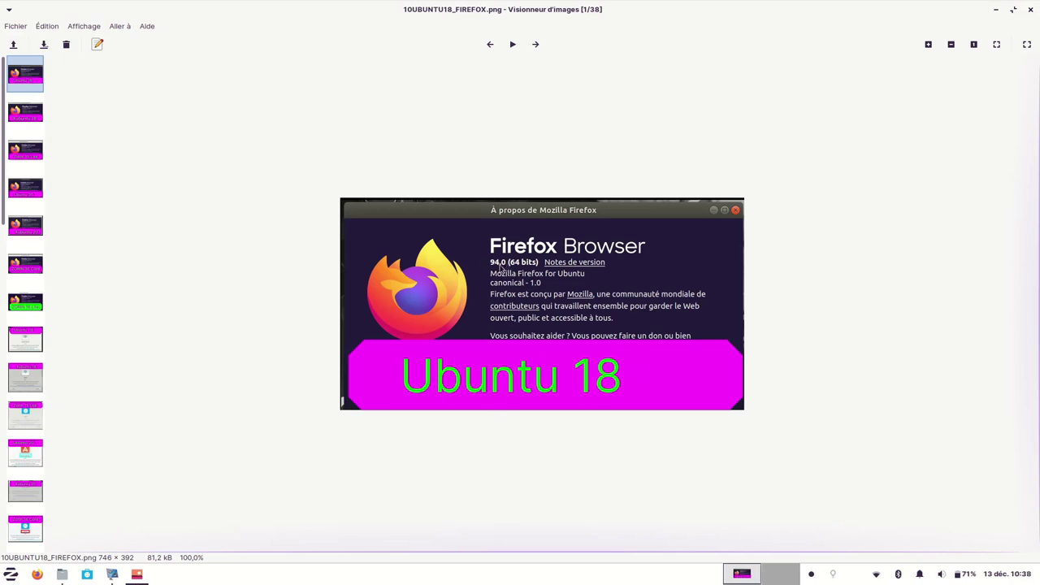
Browse the Firefox version screenshots from 11XUBUNTU18_FIREFOX.png to 16ZORIN LITE.png, comparing the version for each distribution.
click(534, 45)
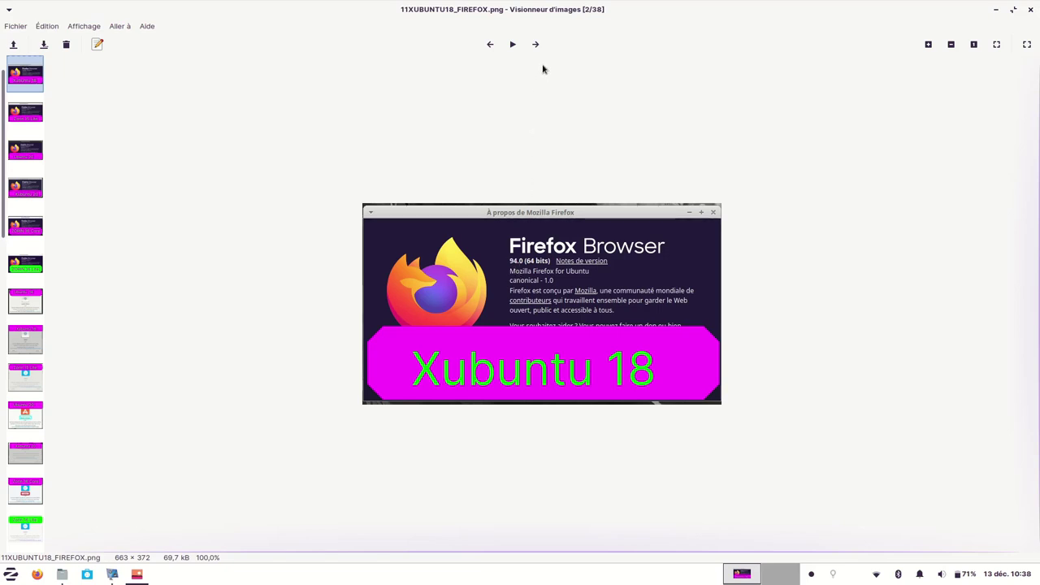
click(534, 44)
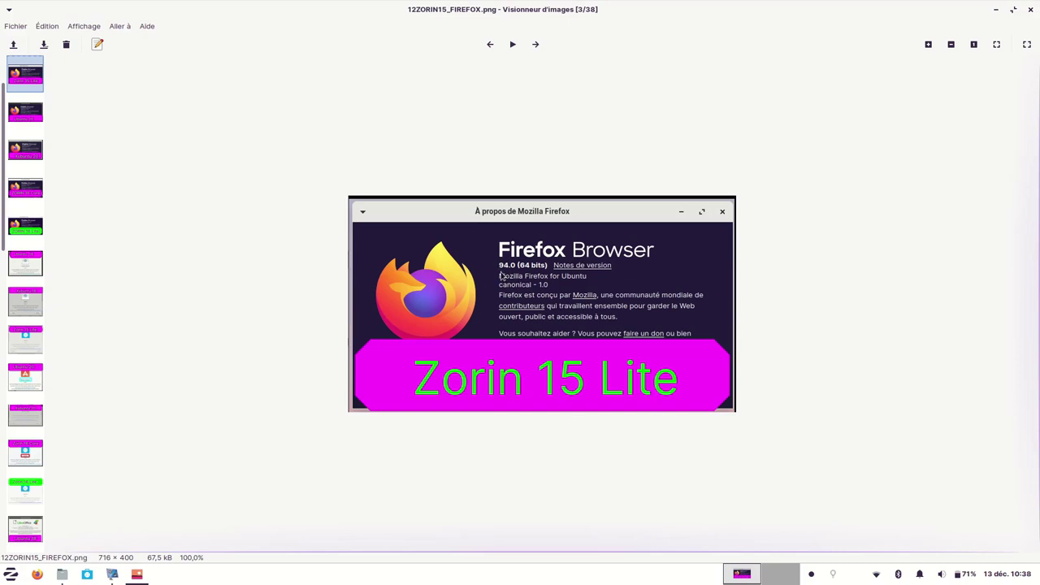
click(536, 45)
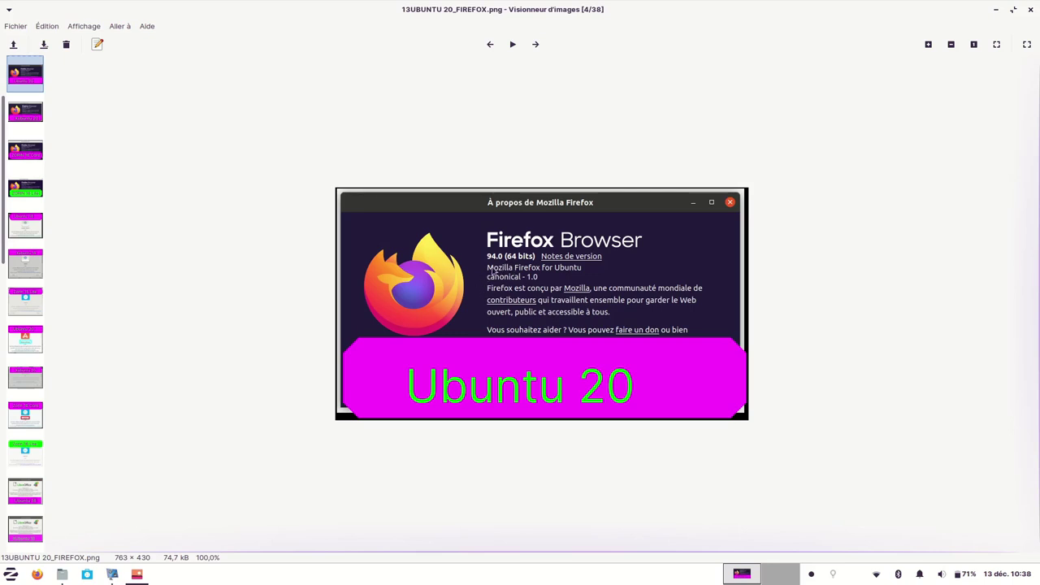
click(536, 45)
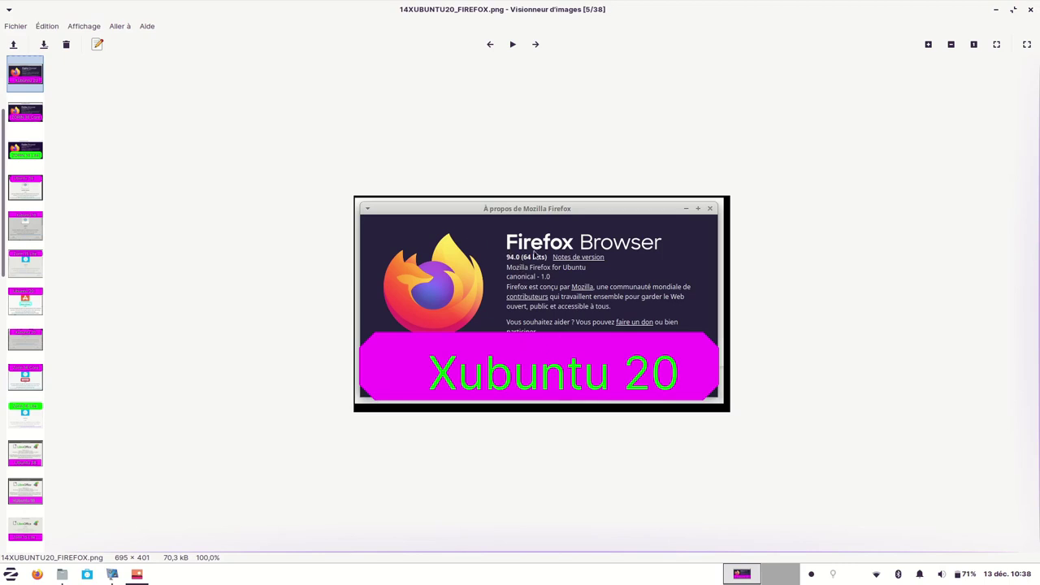
click(535, 45)
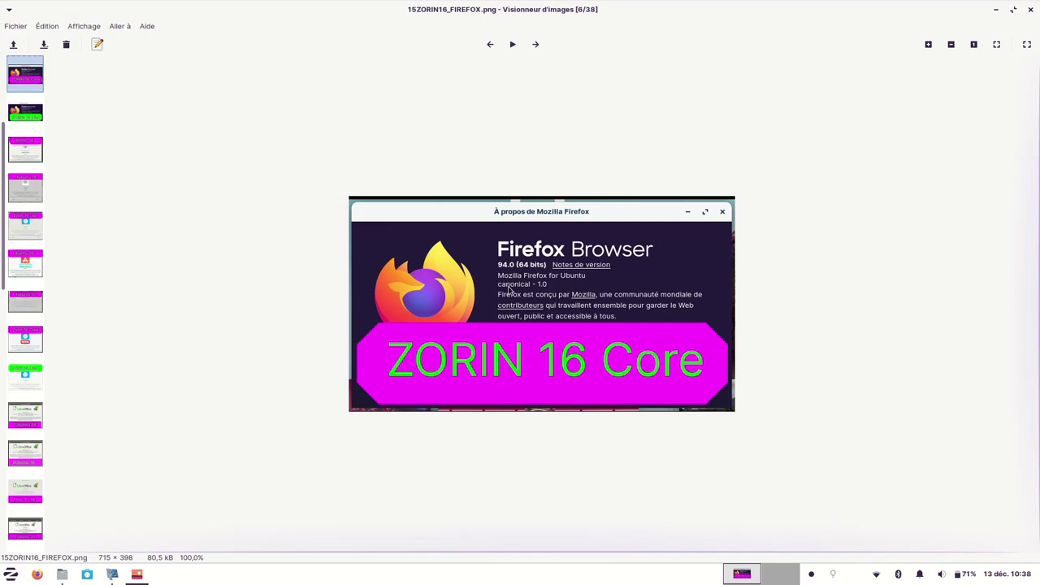
click(535, 46)
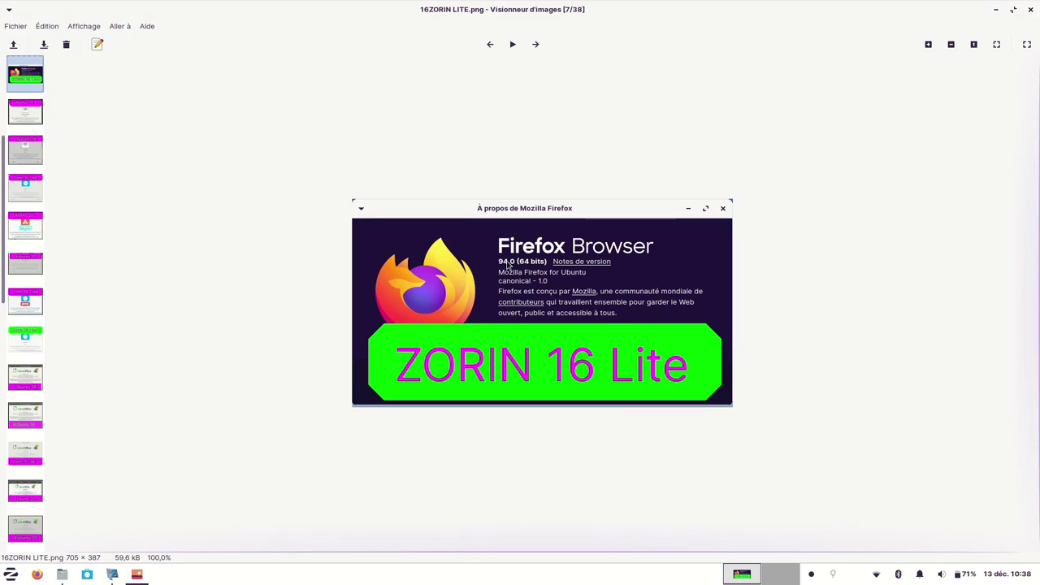
Compare the software store versions in the screenshots from 20UBUNTU18_LOGICIELS.png to 25ZORINOS16_LOGICIELS.png, rechecking the Xubuntu 18 one.
click(536, 45)
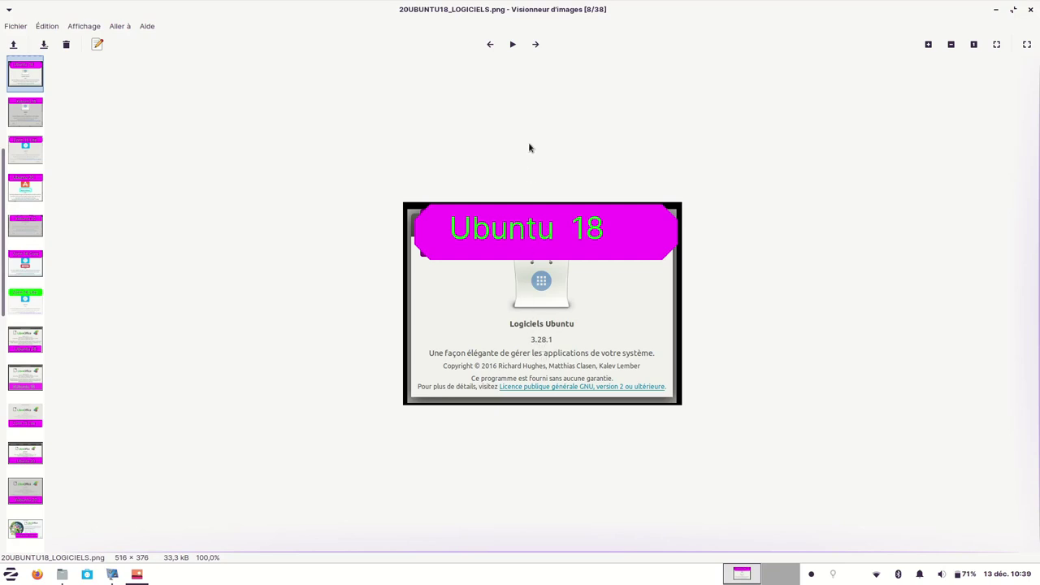
click(535, 44)
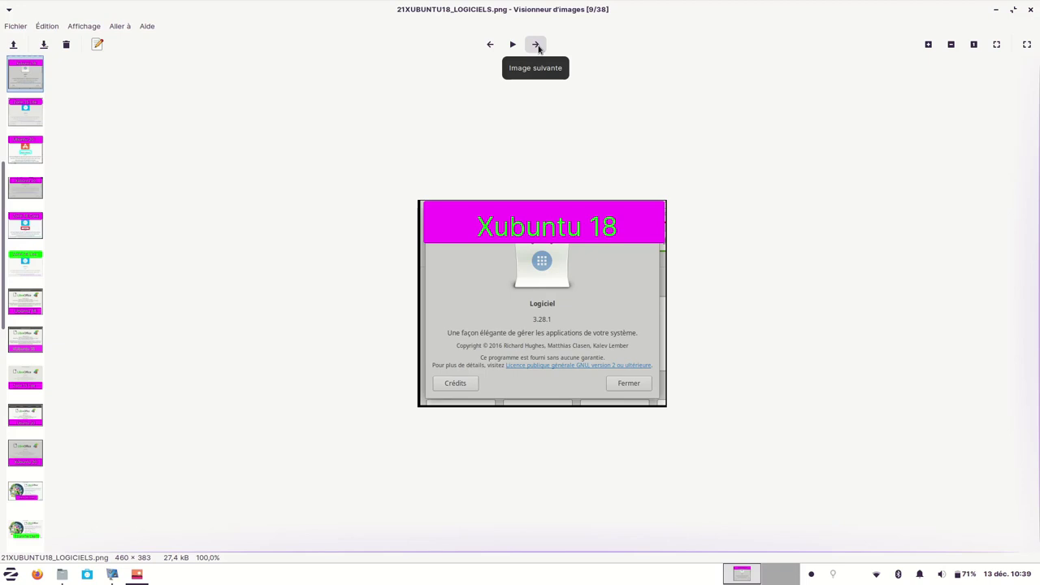
click(535, 45)
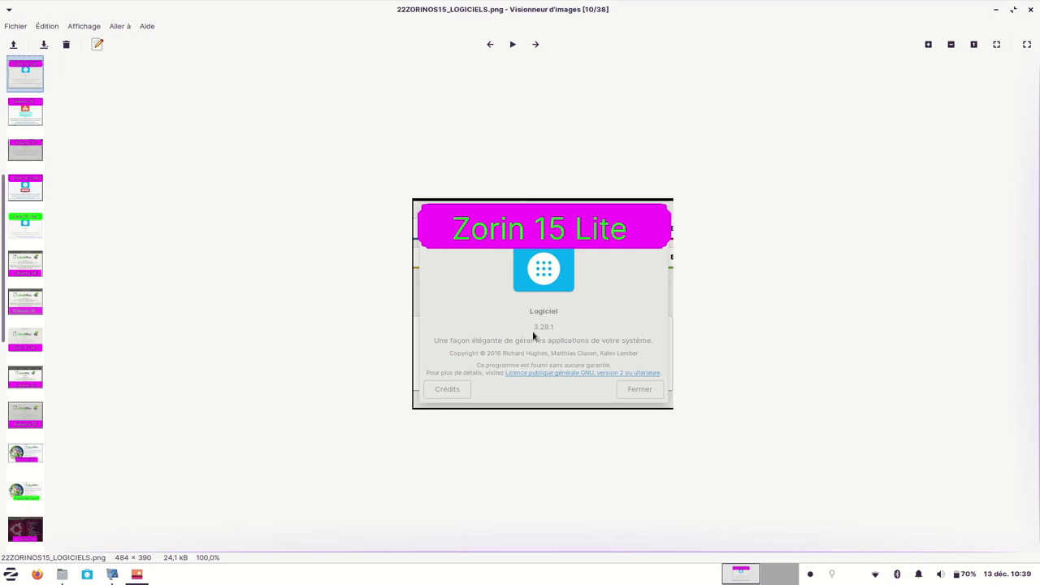
click(491, 45)
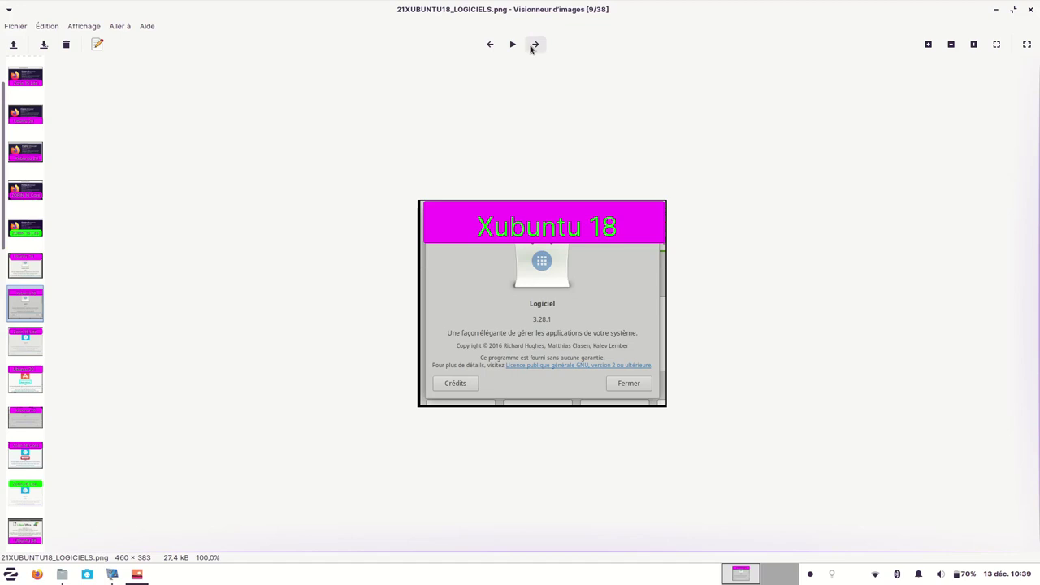
click(536, 45)
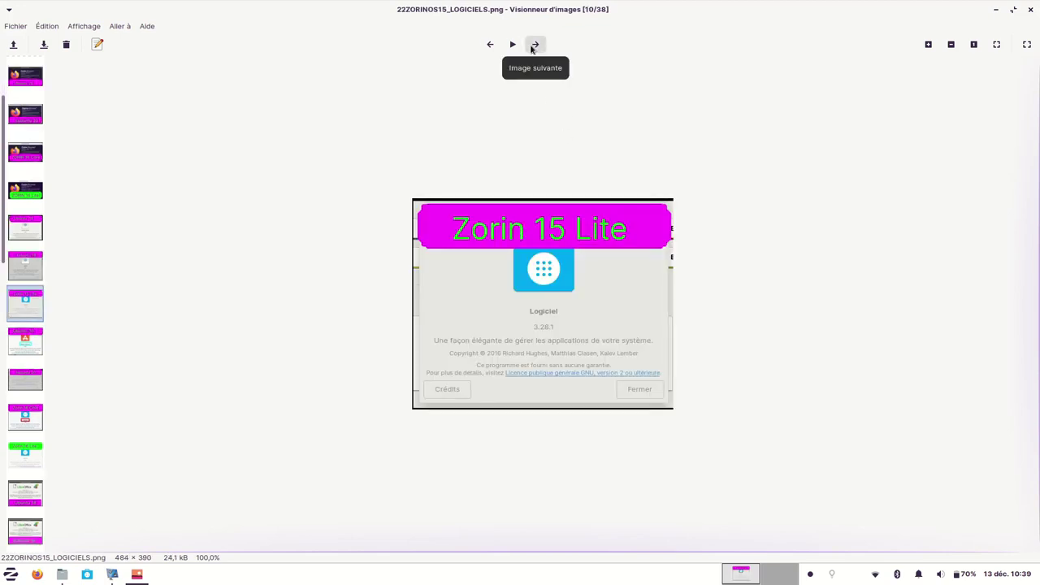
click(533, 44)
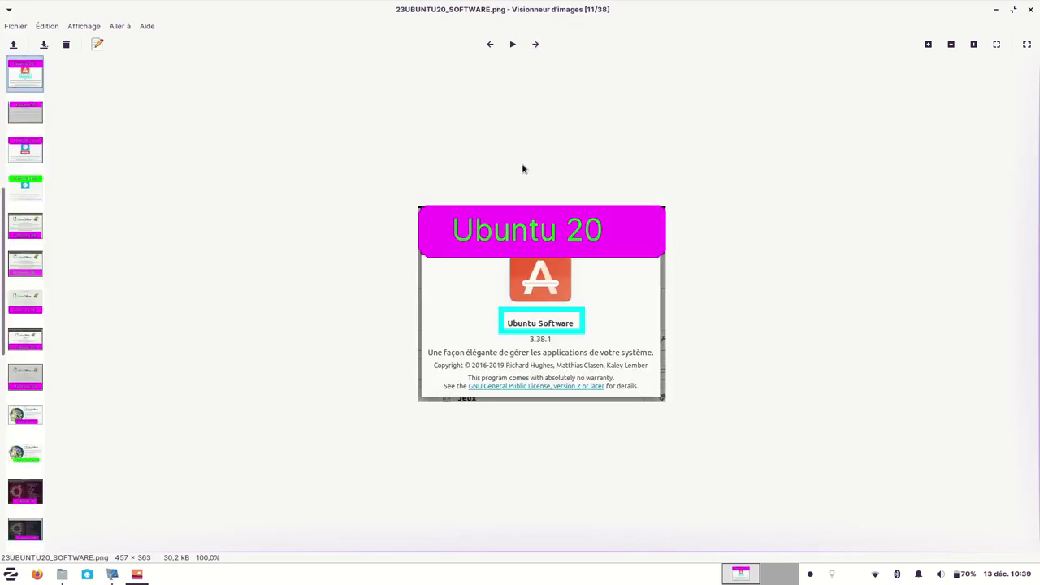
click(537, 44)
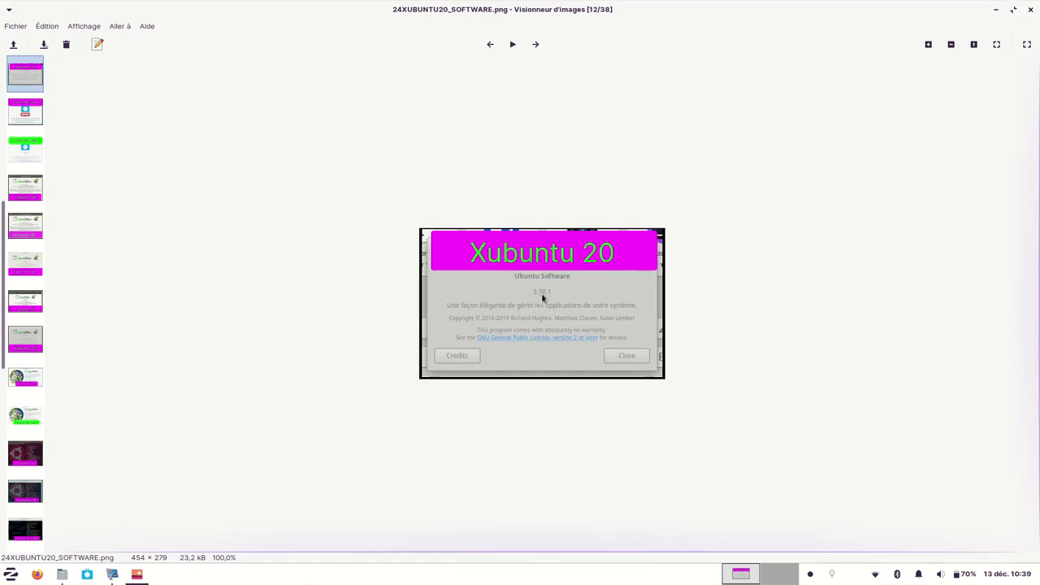
click(535, 44)
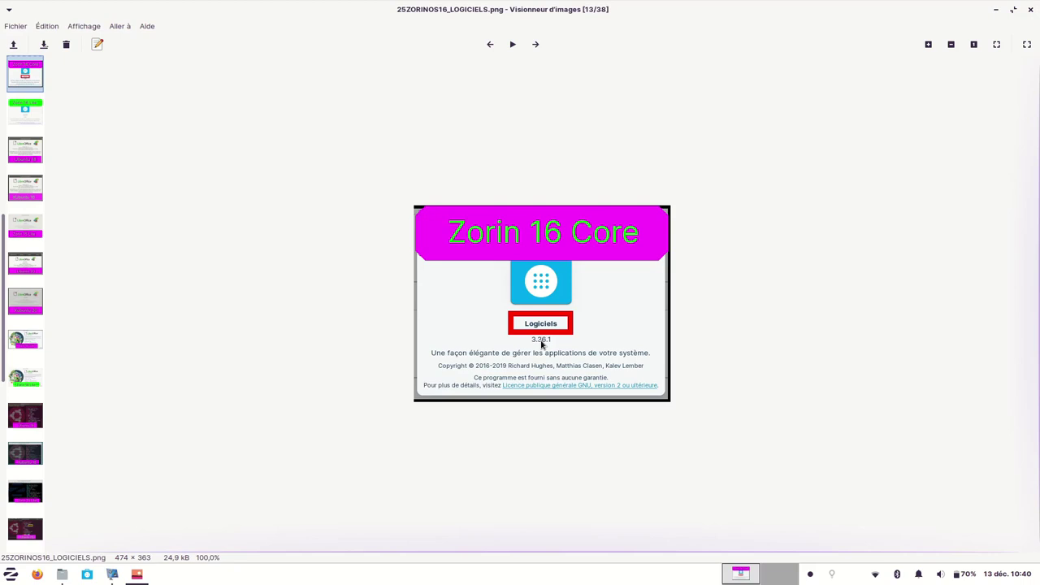
Compare the software store version in 26ZORINE LITE LOGICIELS.png with the one in 25ZORINOS16_LOGICIELS.png.
click(535, 45)
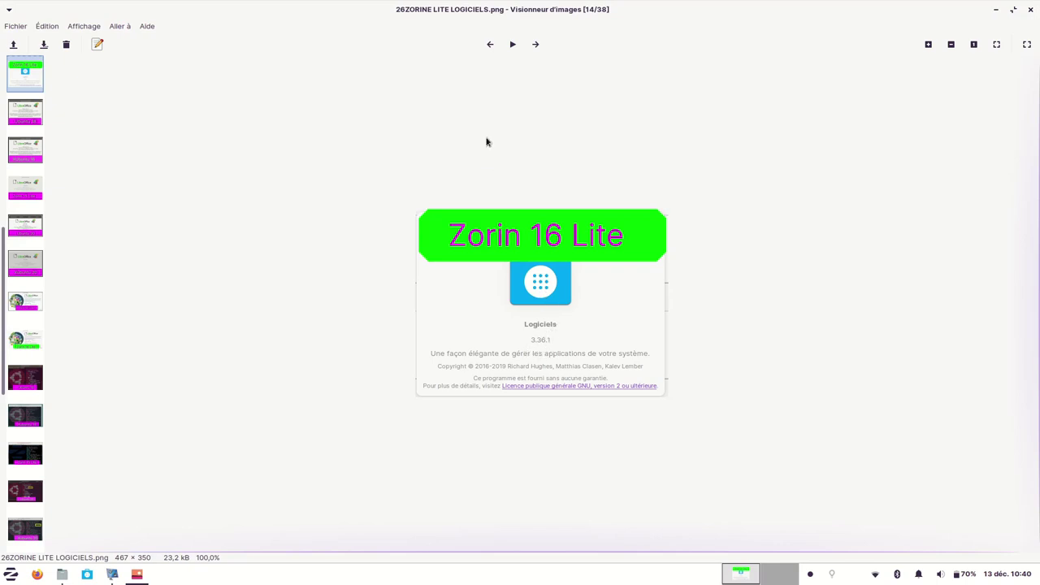
click(490, 44)
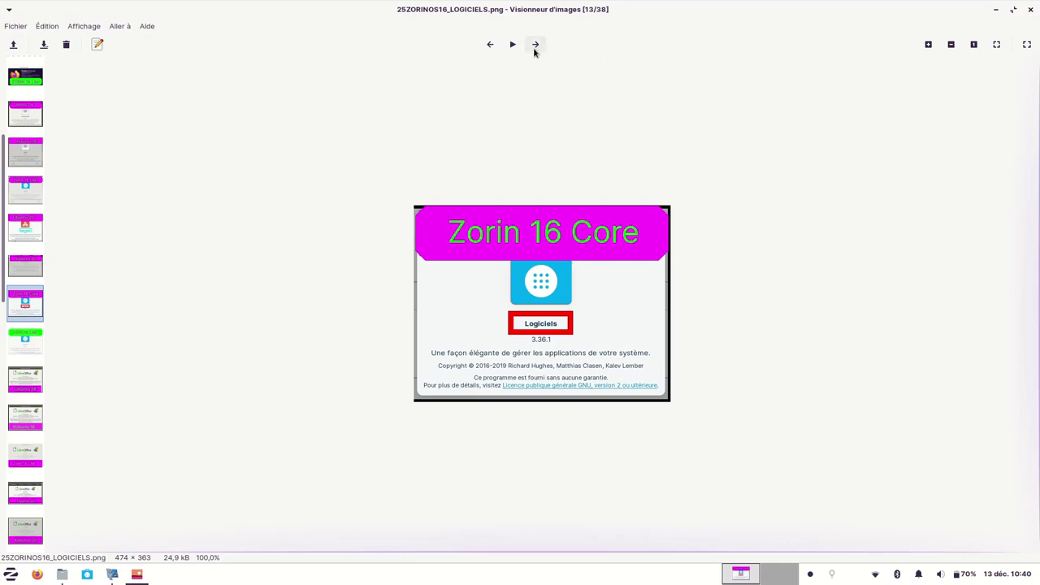
click(535, 44)
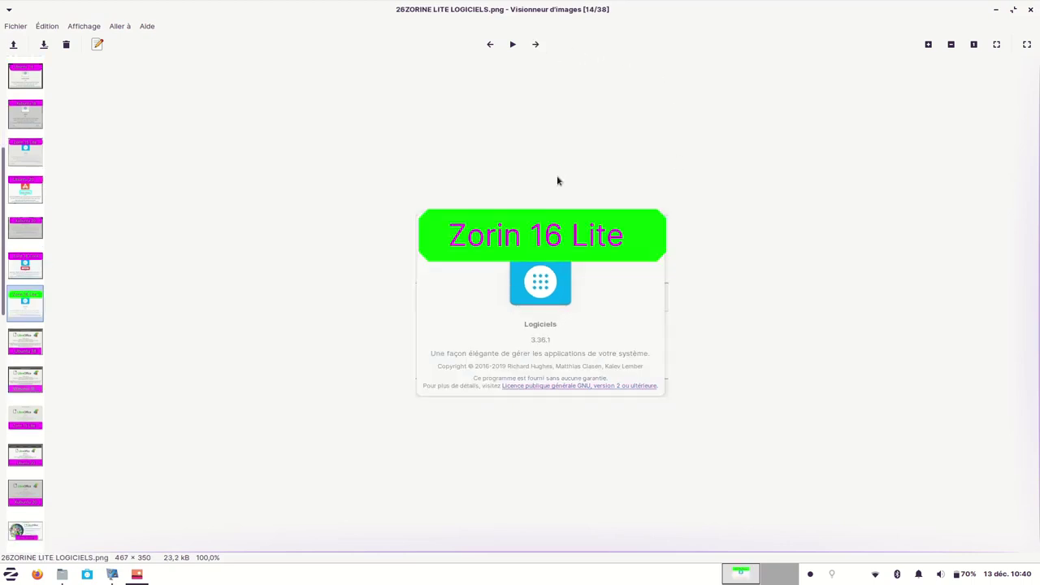
Compare the LibreOffice versions in the screenshots from 30UBUNTU18_LIBREOFFICE.png to 36ZORINE LITE LIBRE.png, rechecking Zorin 15 Lite and Xubuntu 20.
click(535, 45)
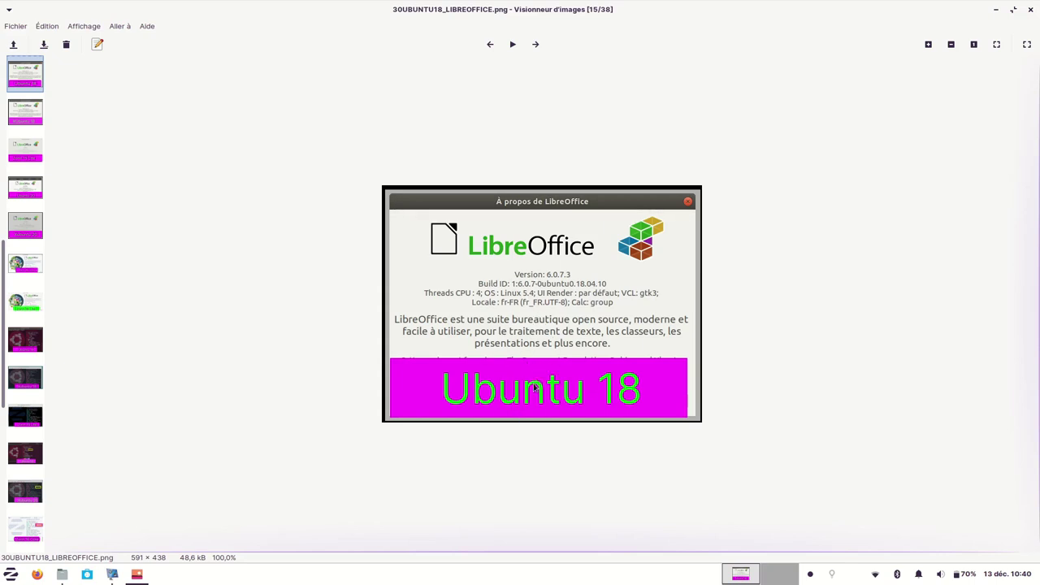
click(535, 44)
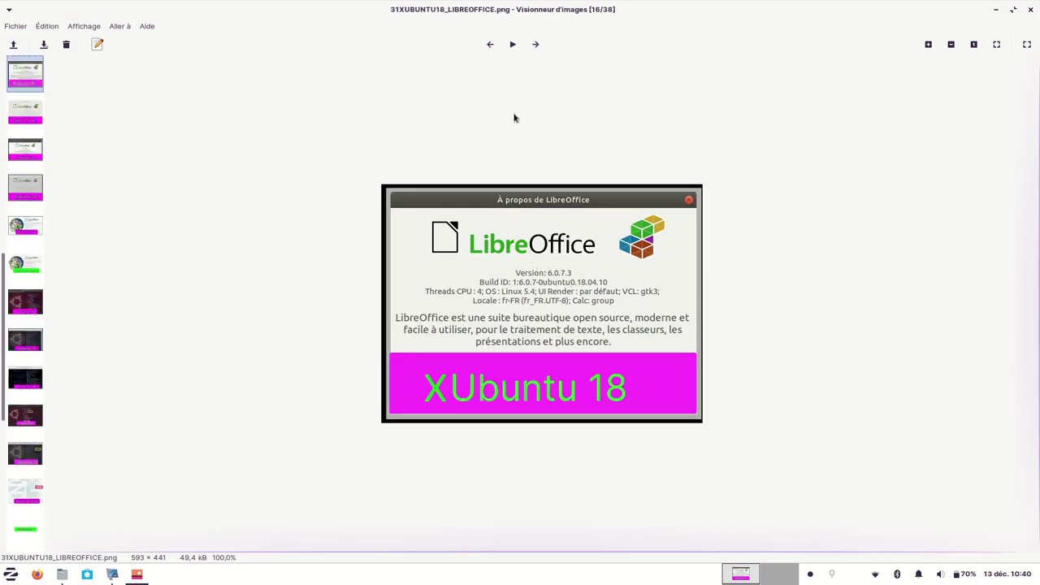
click(536, 45)
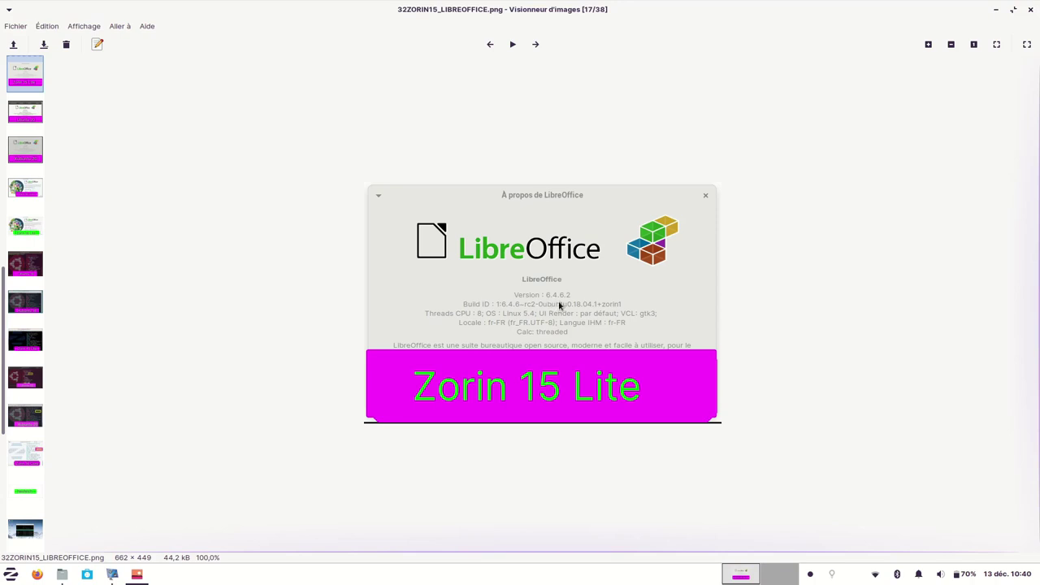
click(535, 45)
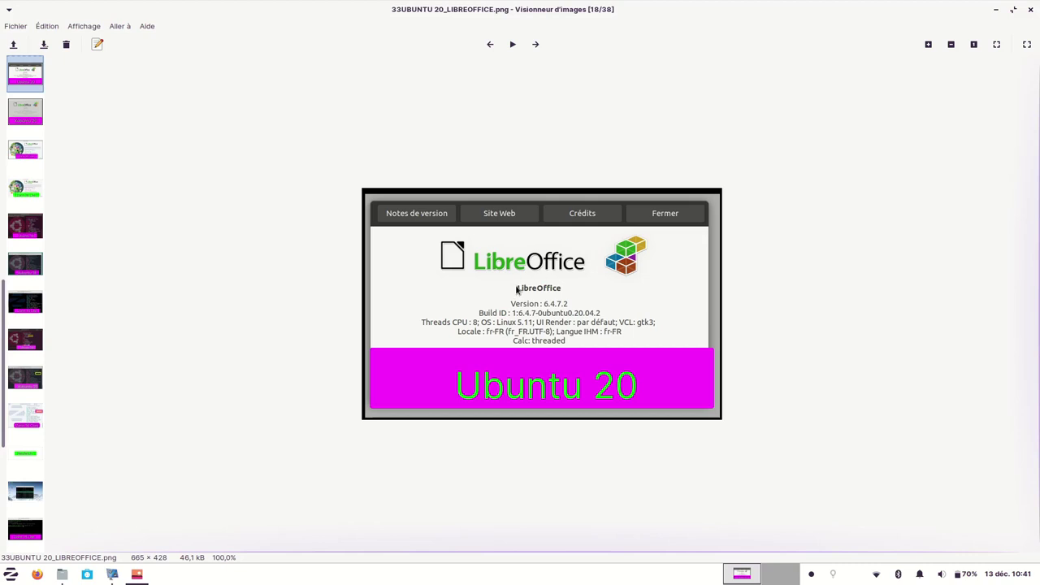
click(489, 45)
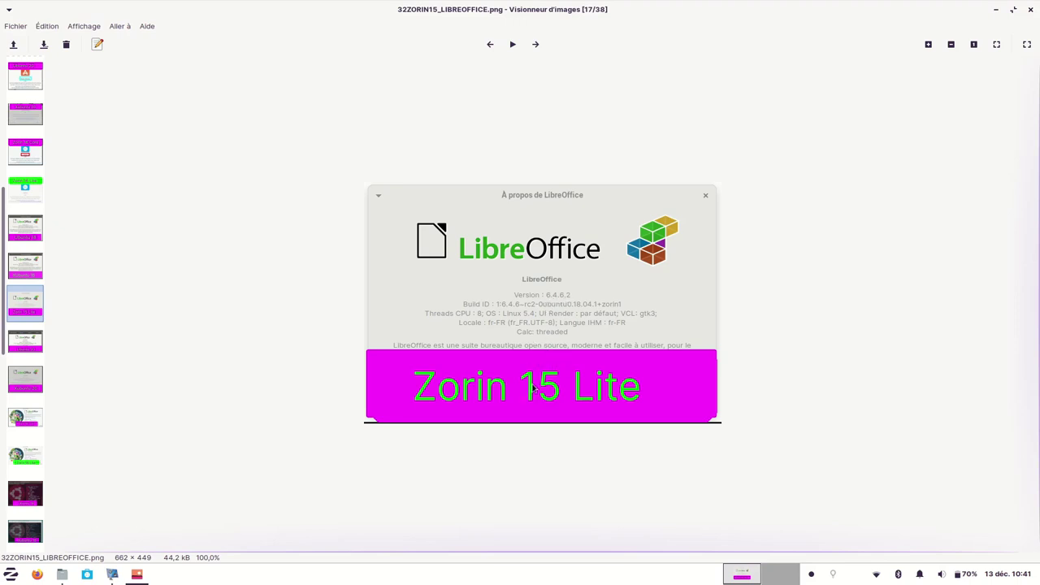
click(535, 44)
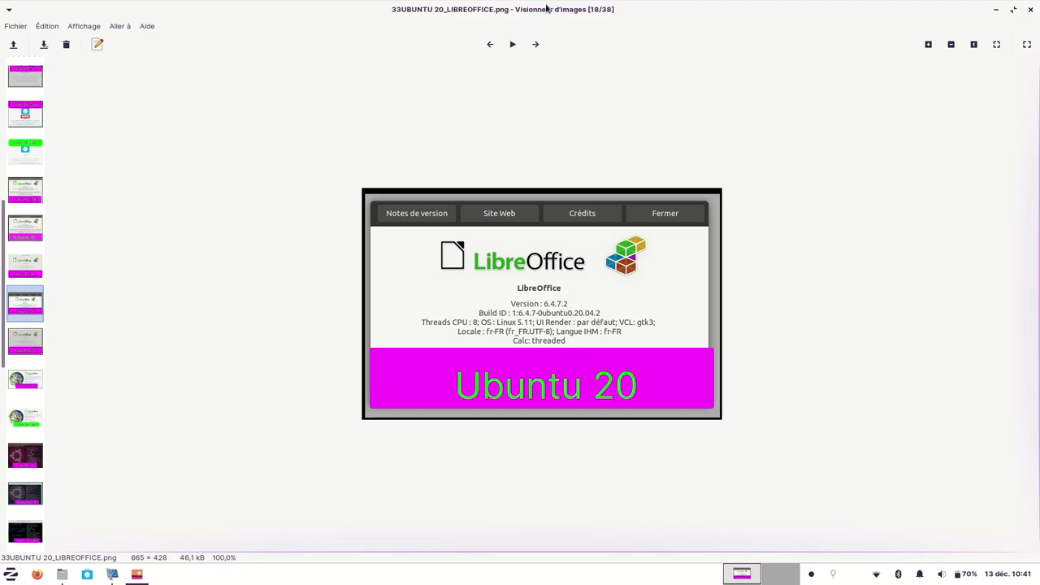
click(535, 44)
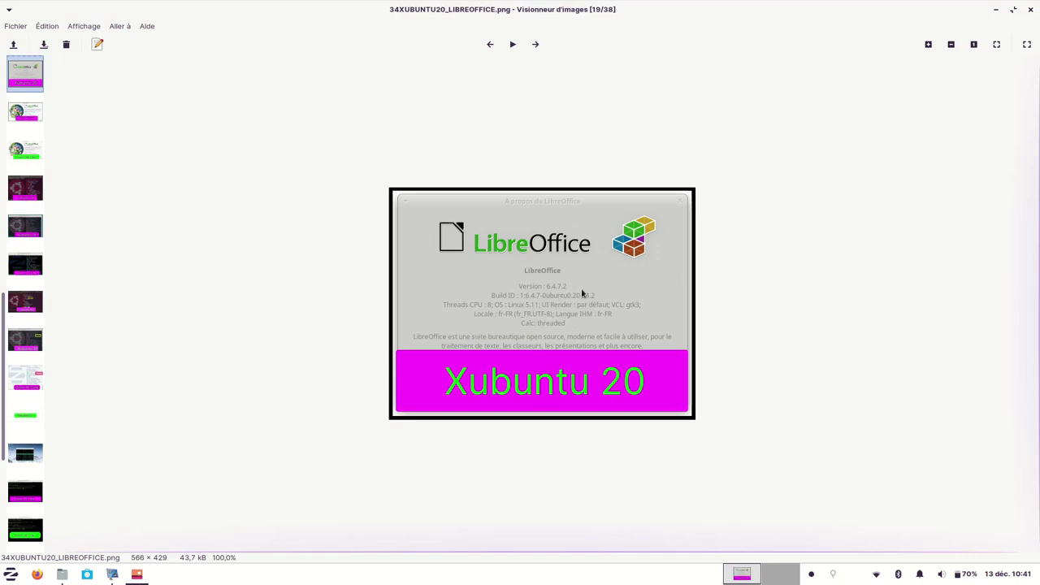
click(535, 45)
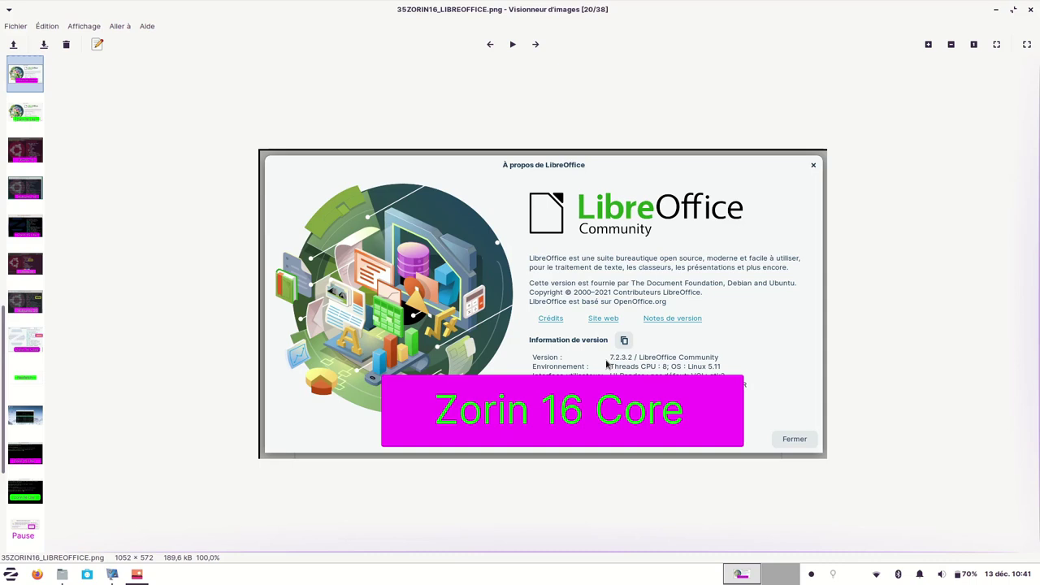
click(490, 46)
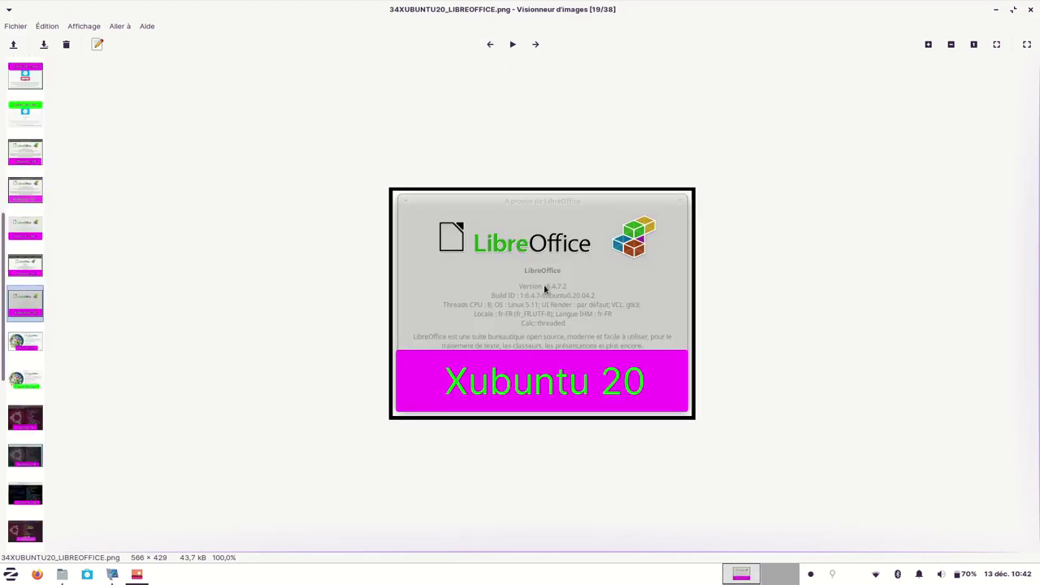
click(535, 45)
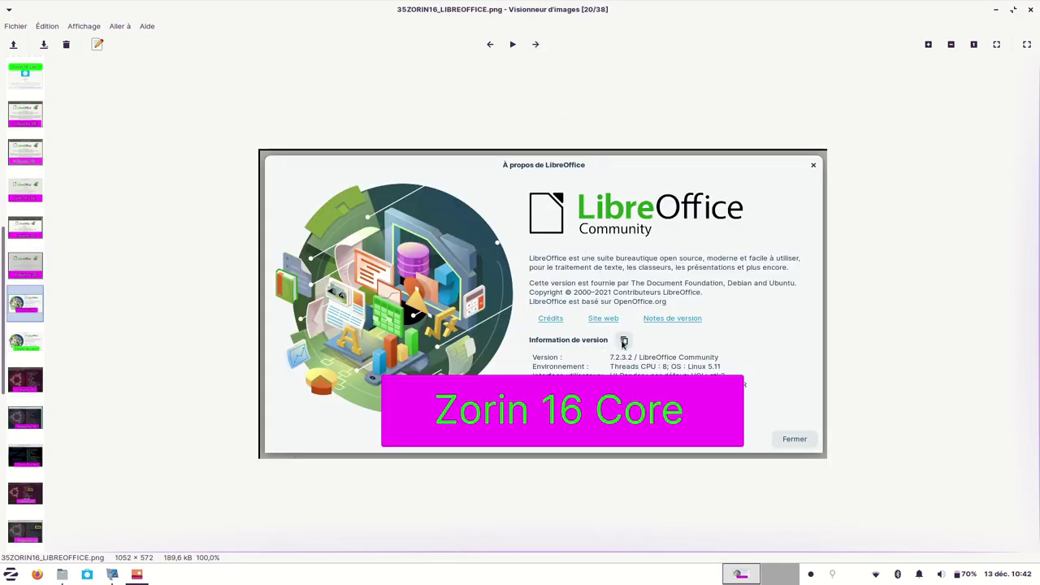
click(535, 44)
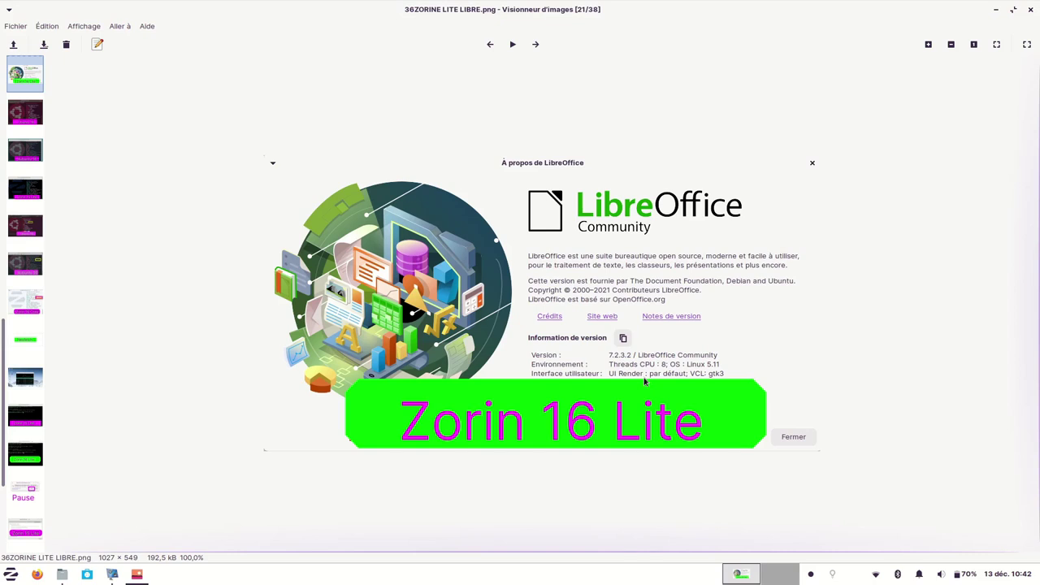
Compare the Neofetch system details in the screenshots from 40UBUNTU18_NEOFETCH.png to 45ZORIN16_NEOFETCH.png, ending on the Neofetch title image 46ZORIN16_NEOFETCH.png.
click(537, 45)
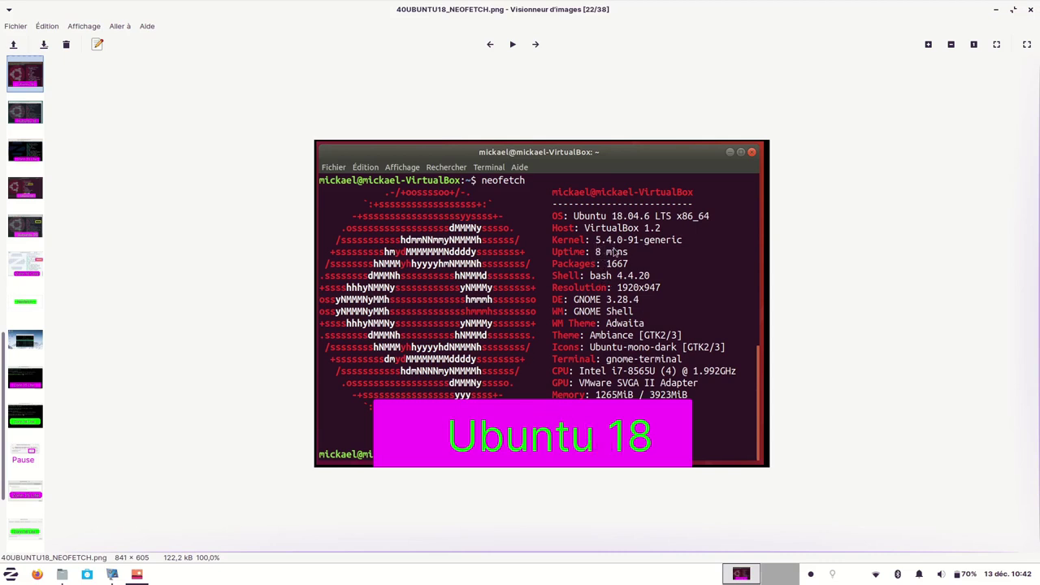
click(536, 44)
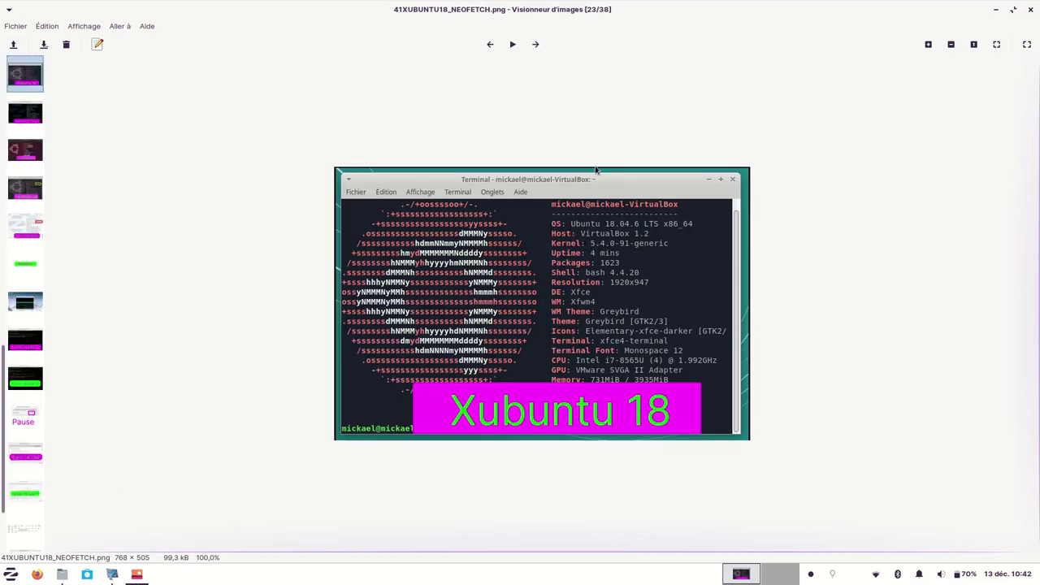
click(536, 45)
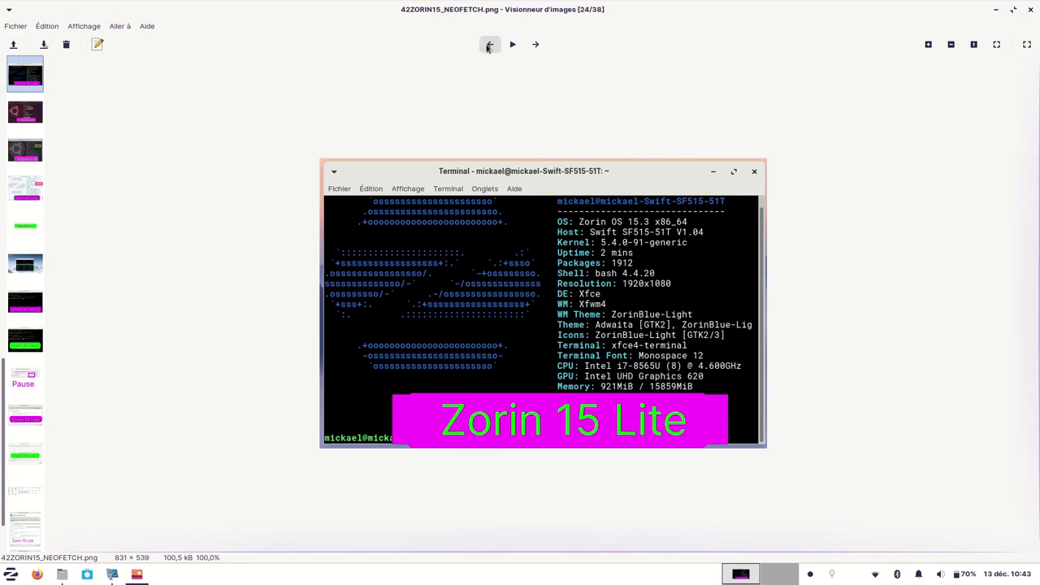
click(490, 44)
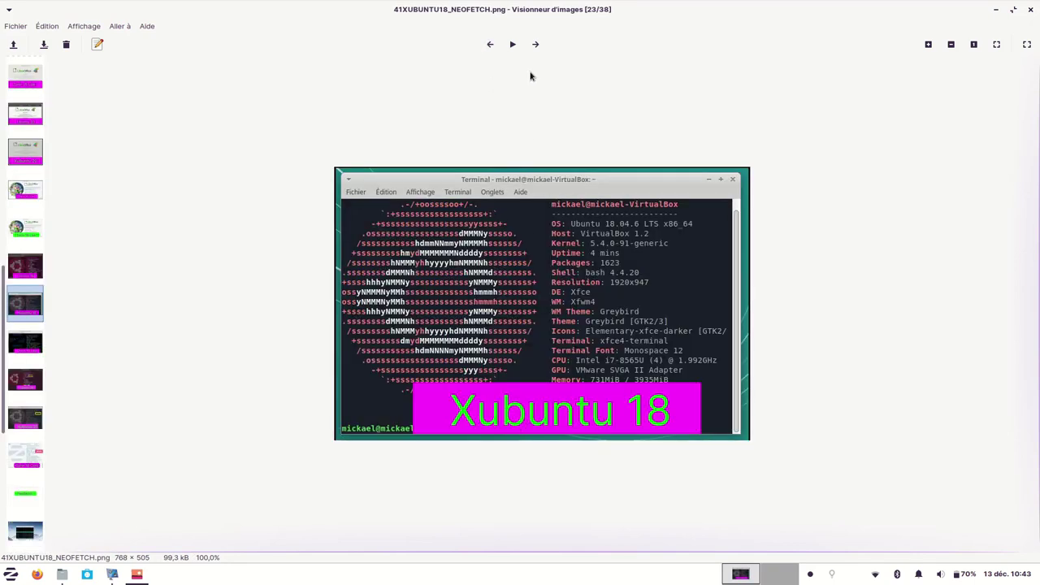
click(536, 45)
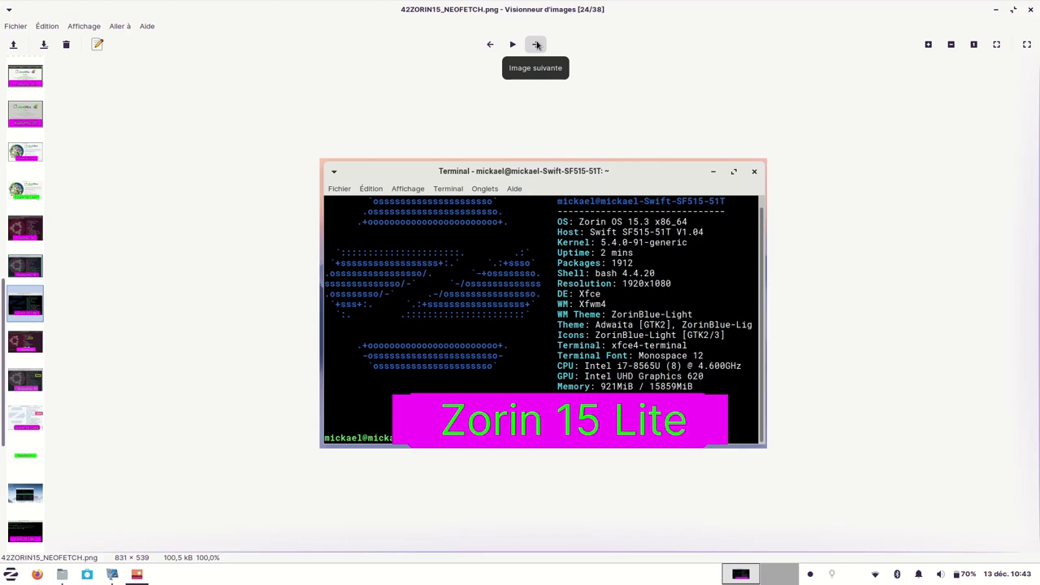
click(536, 44)
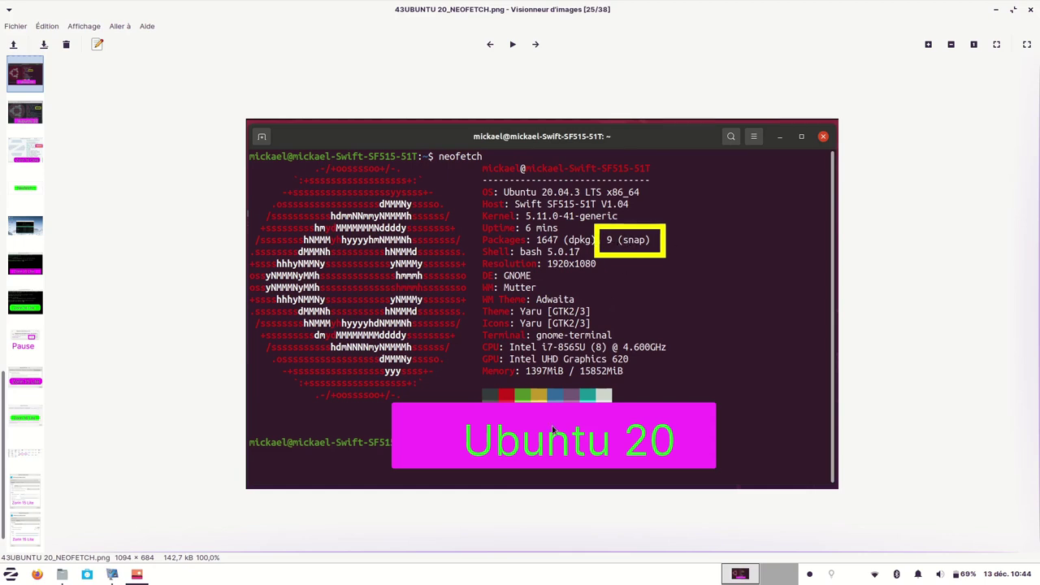
key(Right)
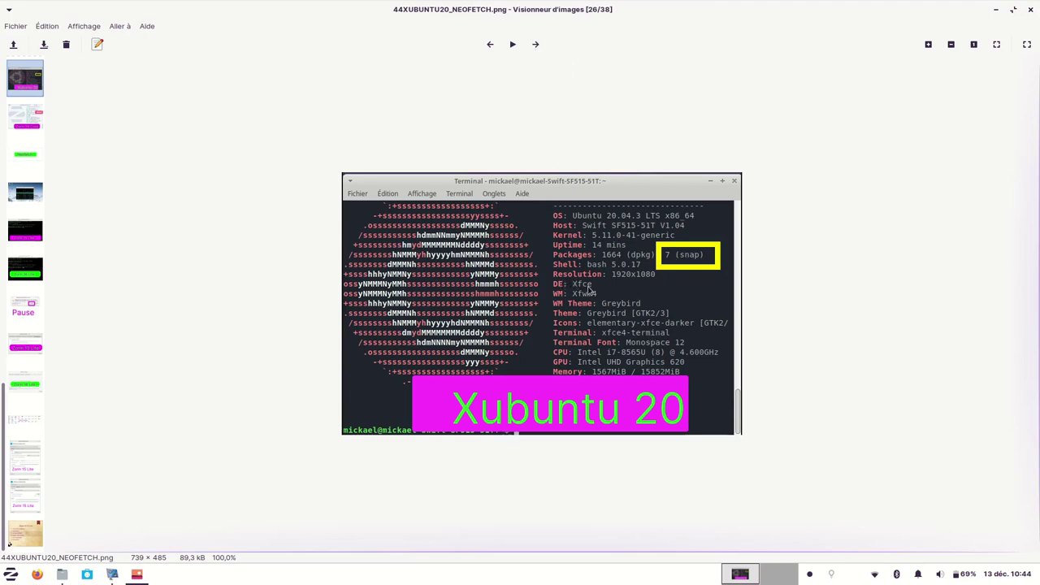
click(490, 44)
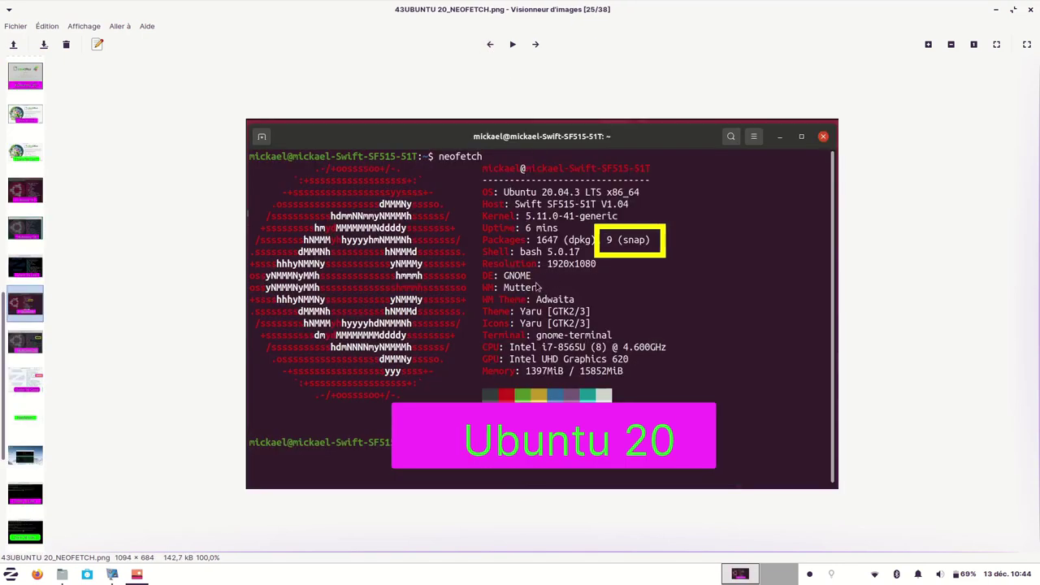
click(535, 44)
click(536, 45)
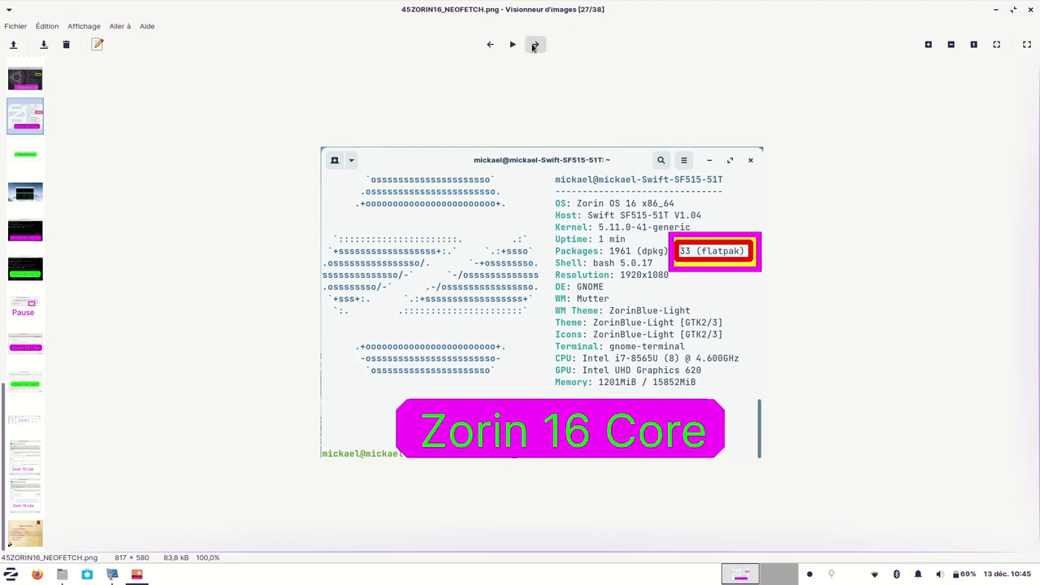
click(535, 44)
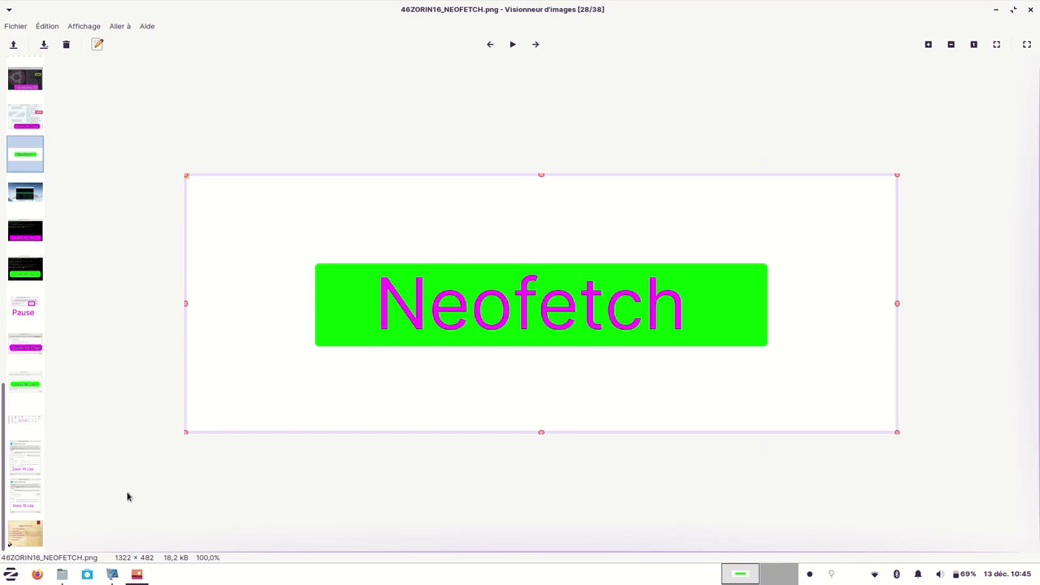
Switch to a new Terminal window, move it off the centre of the image, and try to run neofetch.
key(ctrl+alt+t)
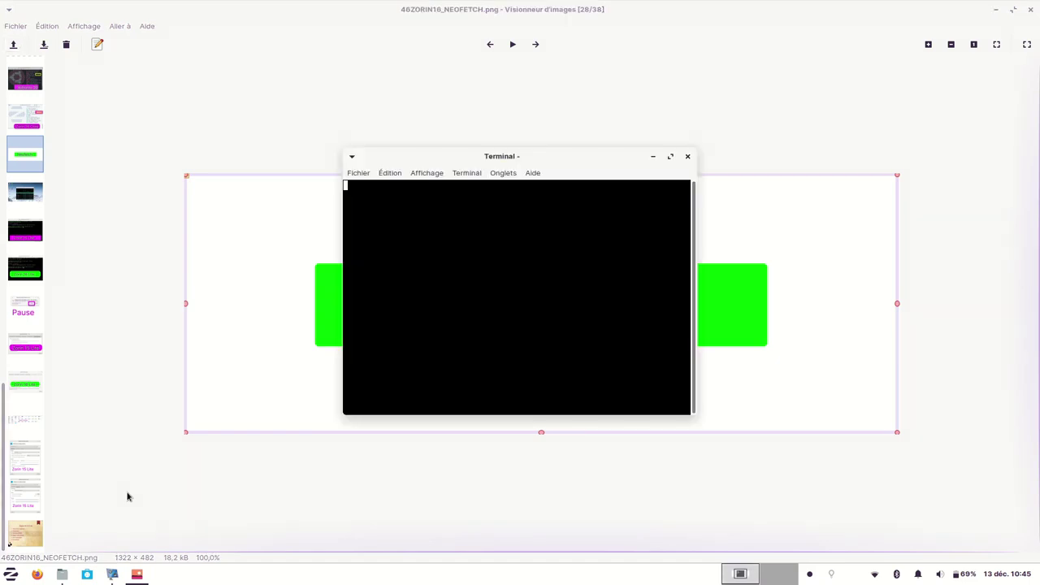
drag(595, 156, 820, 9)
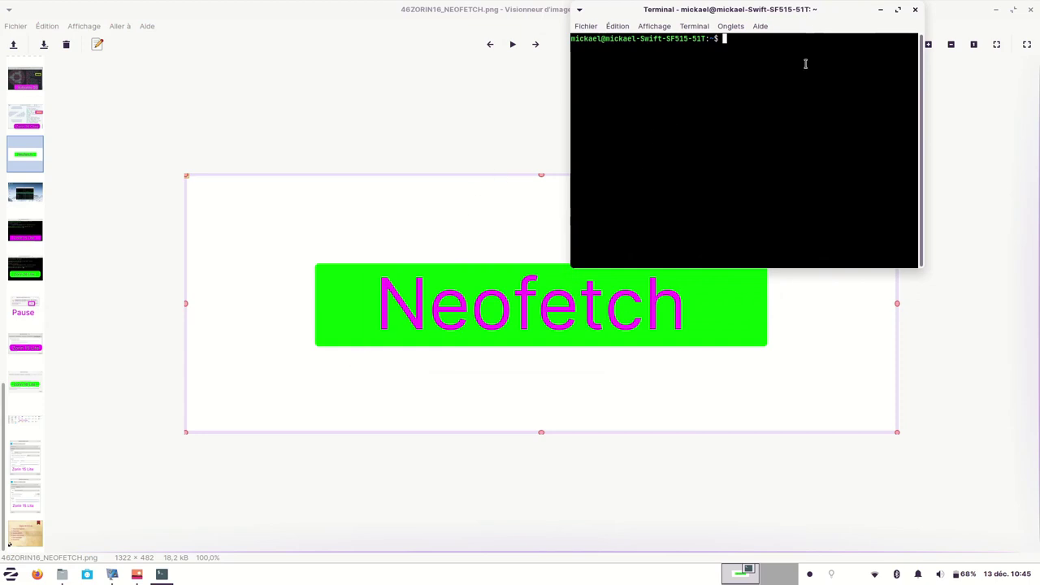
text(neofetch)
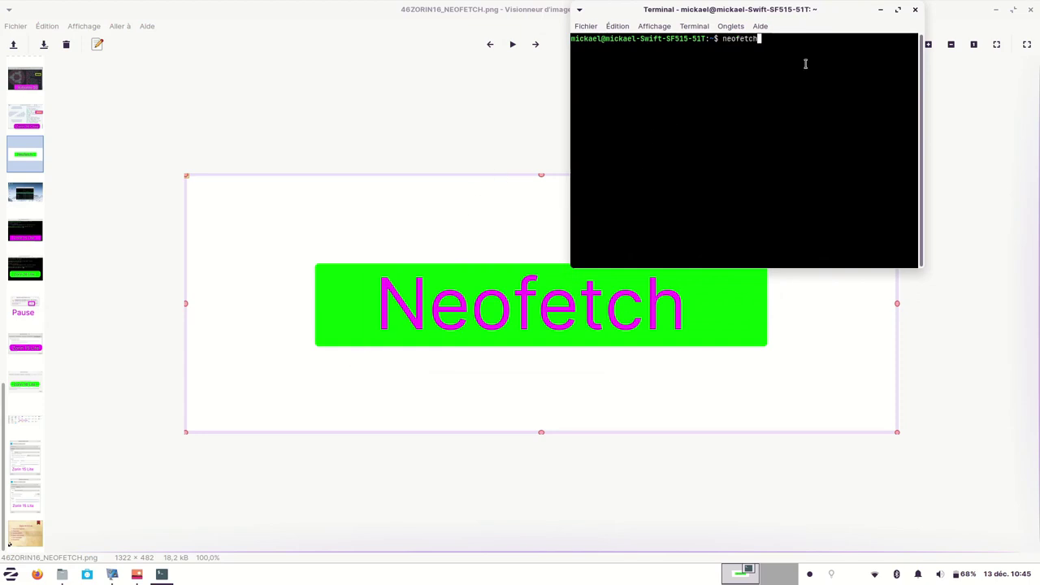
key(Return)
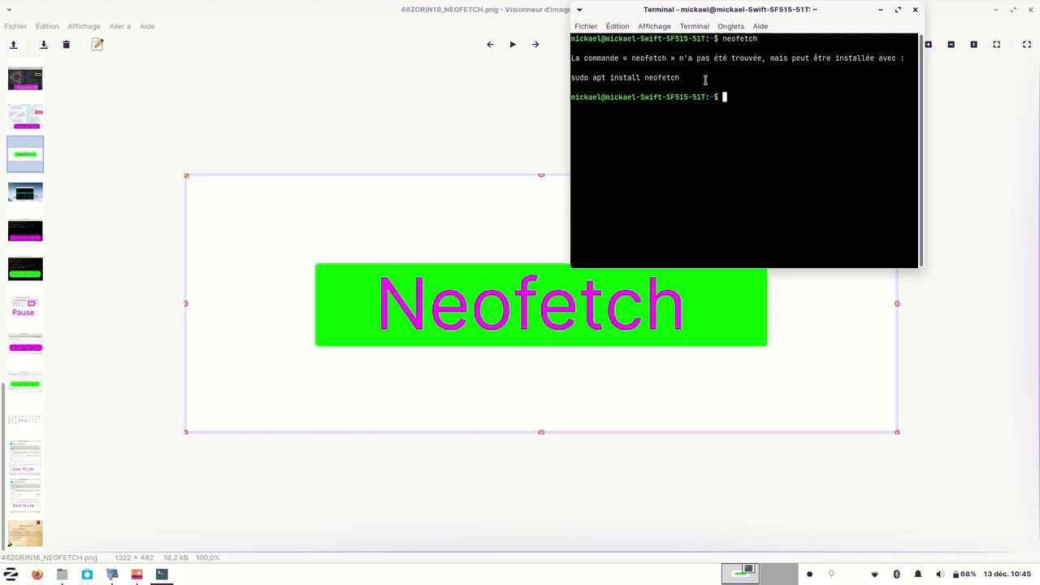
Copy the suggested command sudo apt install neofetch to the prompt, accept the paste, and enter the sudo password to install the package.
drag(704, 79, 555, 79)
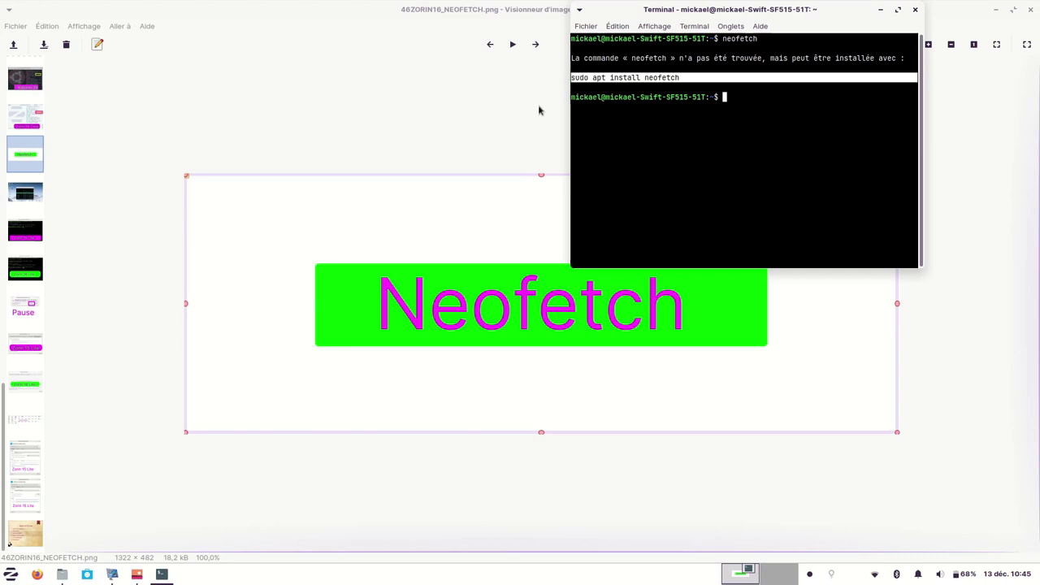
middle_click(738, 97)
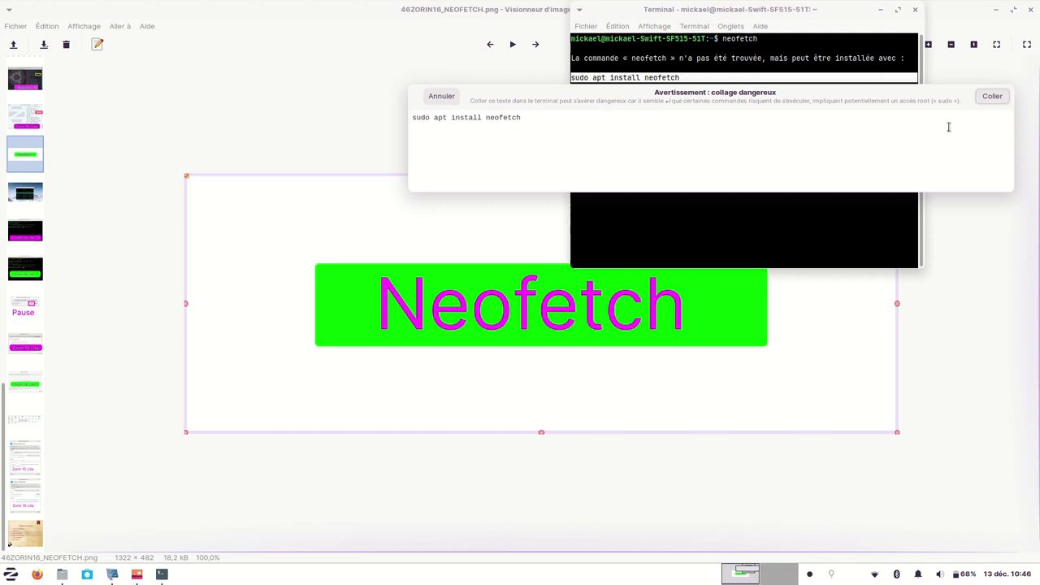
click(990, 97)
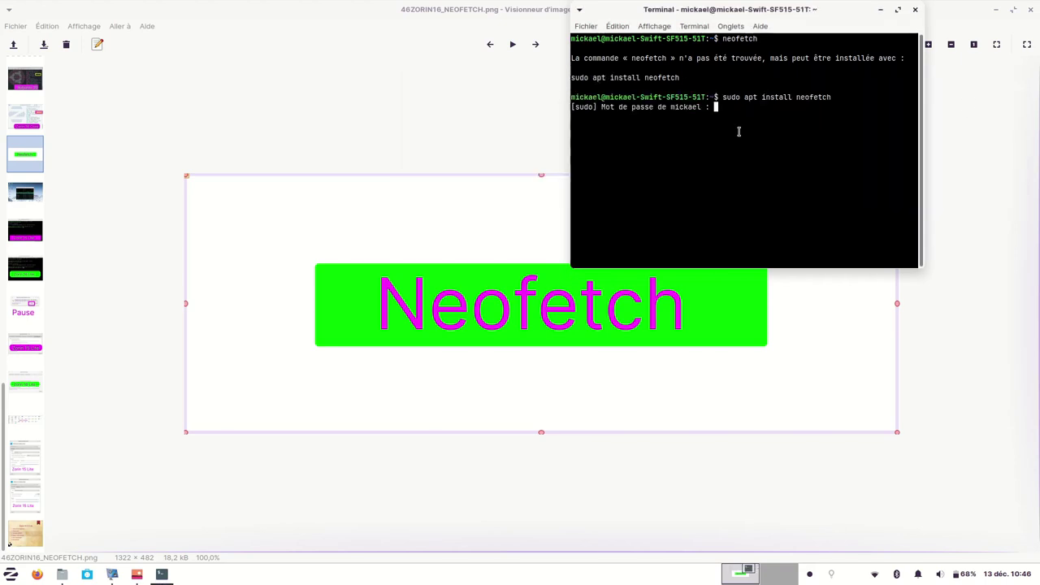
text(*)
key(Return)
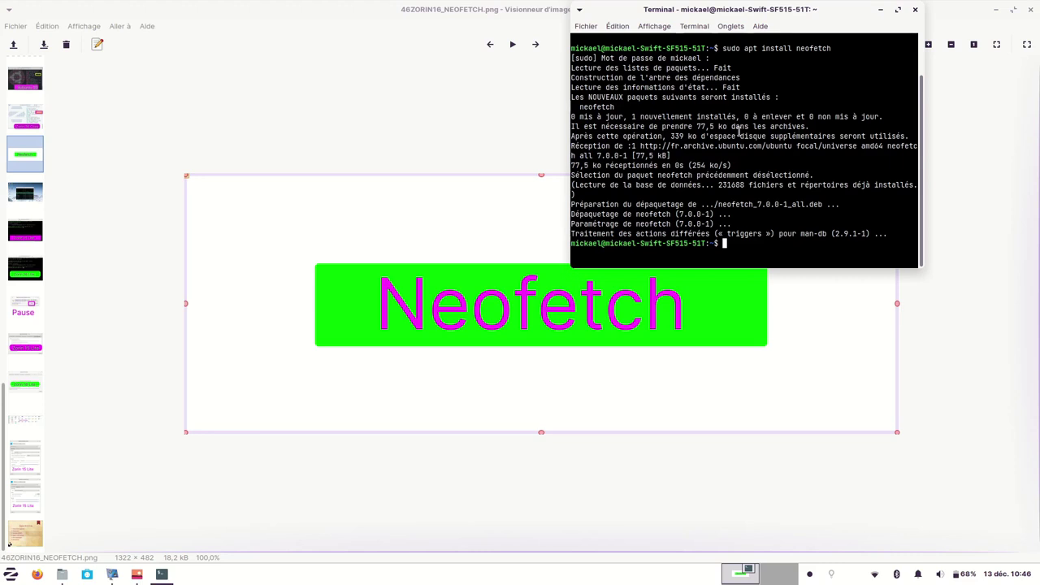
Recall the earlier neofetch command from the history and run it to show the Zorin 16 Lite system details.
text(sudo apt install neofetch)
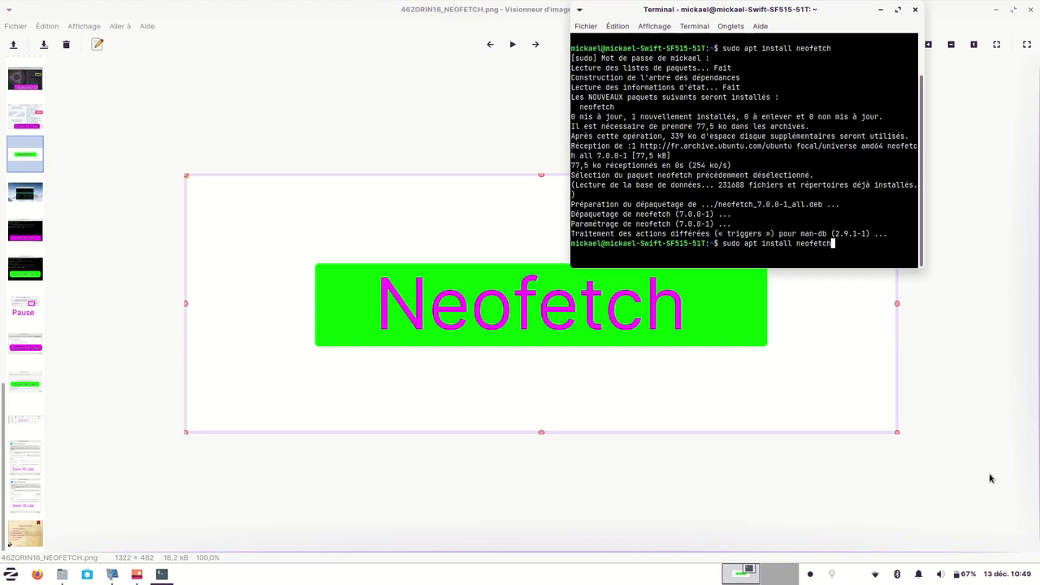
key(Up)
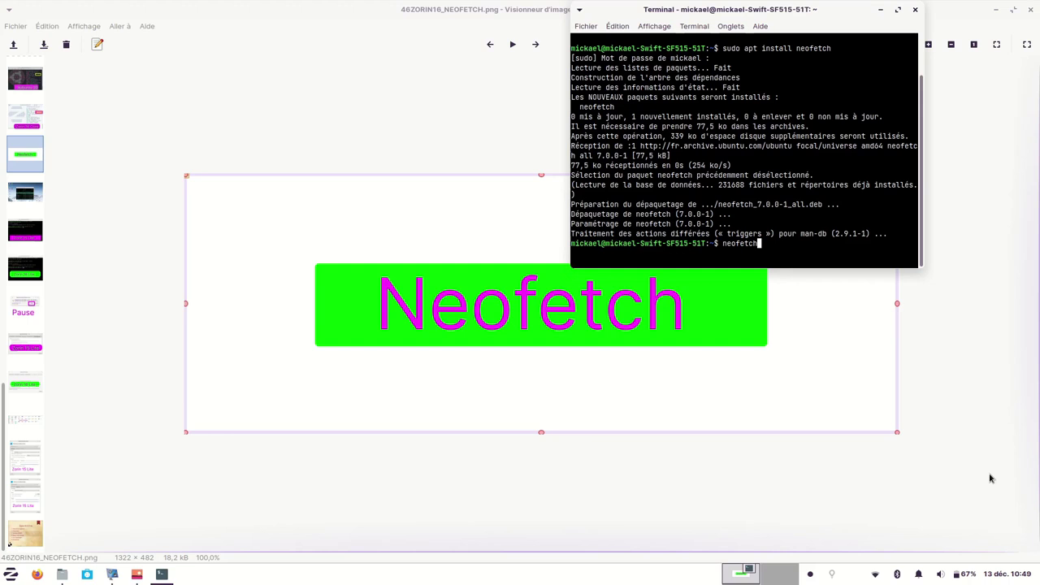
key(Return)
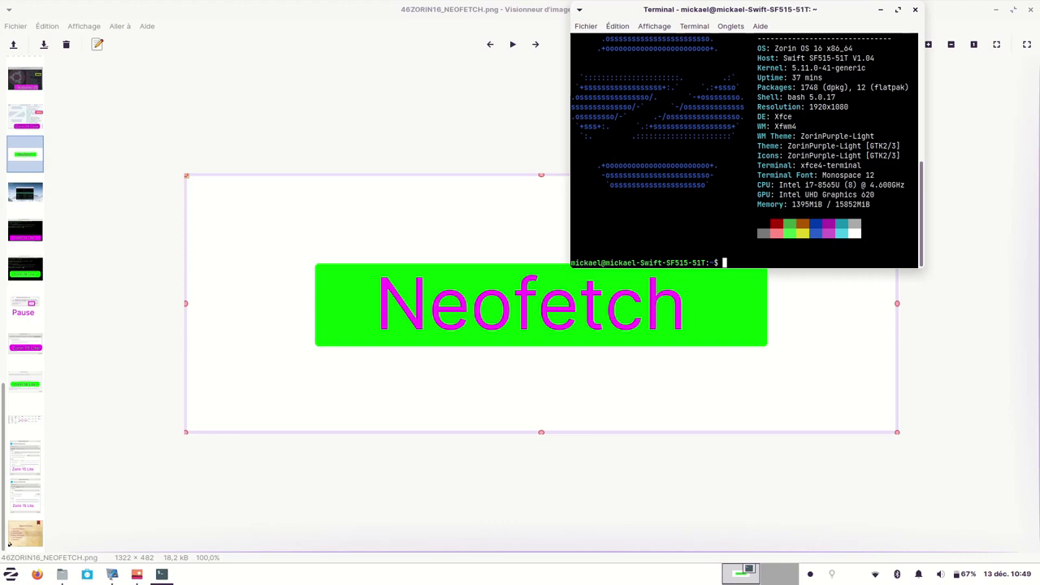
Move the Terminal window towards the centre, enlarge its text to read the Neofetch details, and close the window.
drag(772, 8, 536, 105)
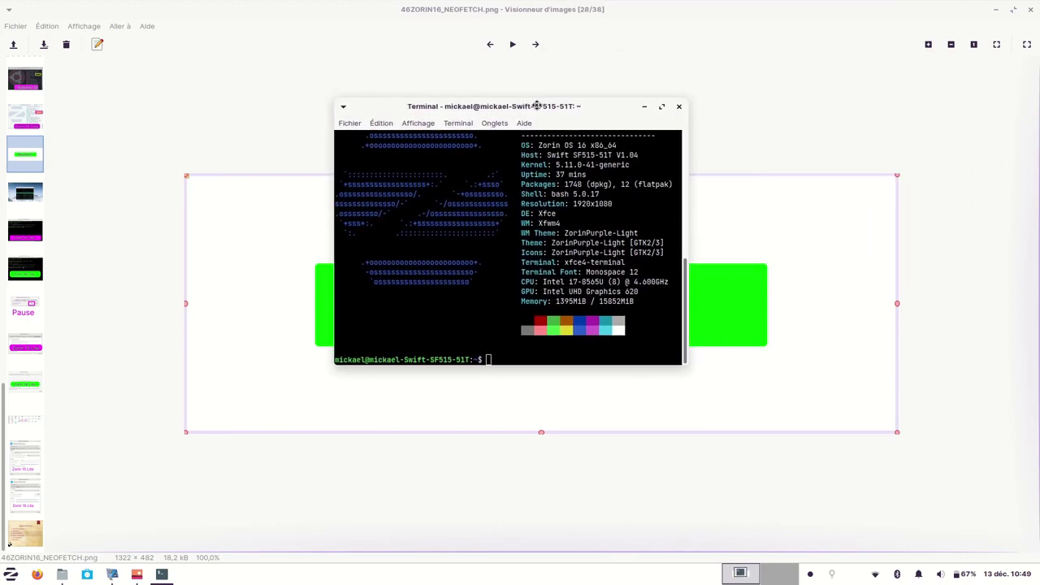
click(419, 124)
click(420, 197)
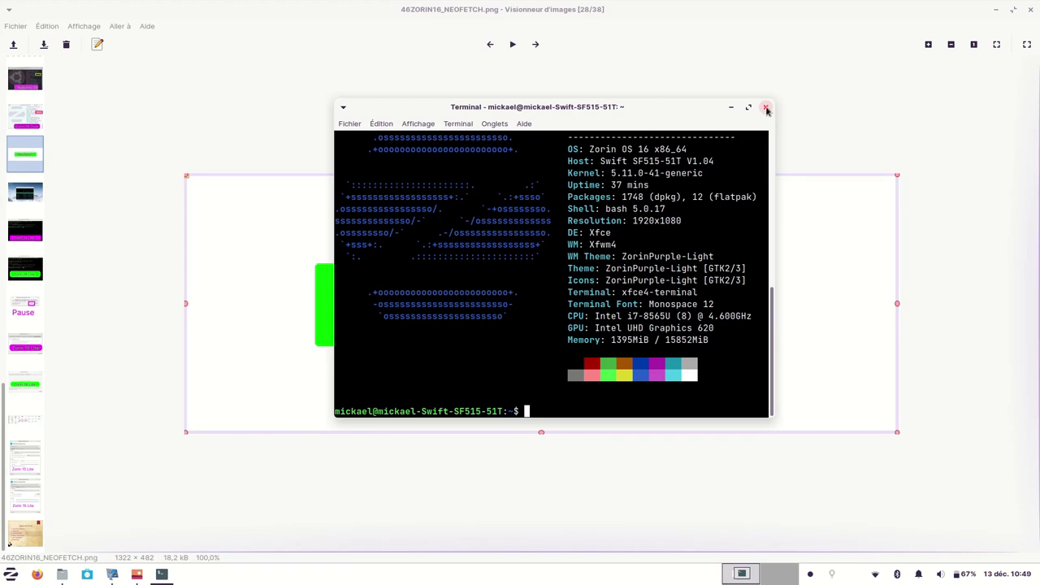
right_click(662, 110)
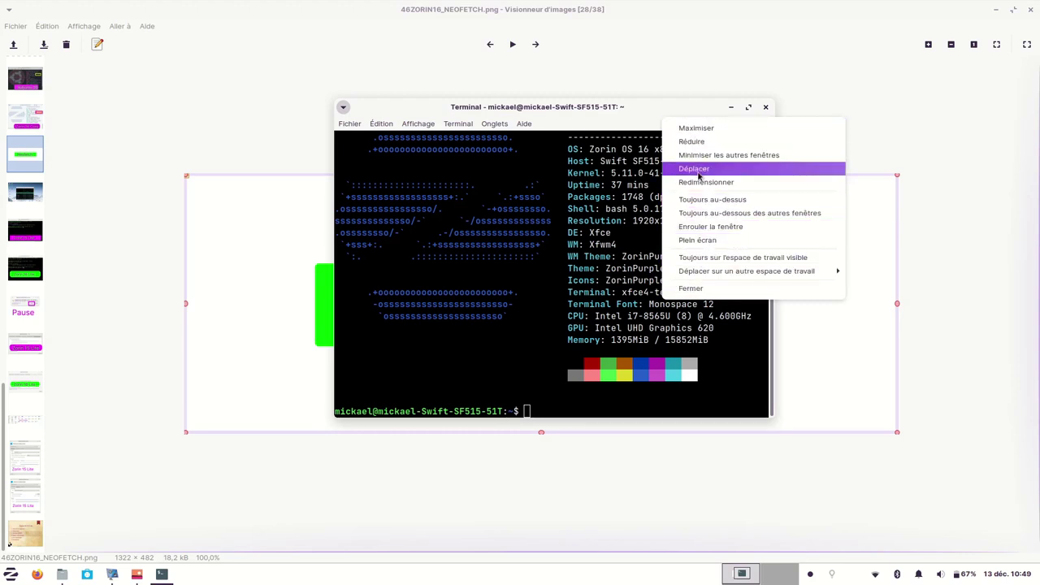
click(691, 289)
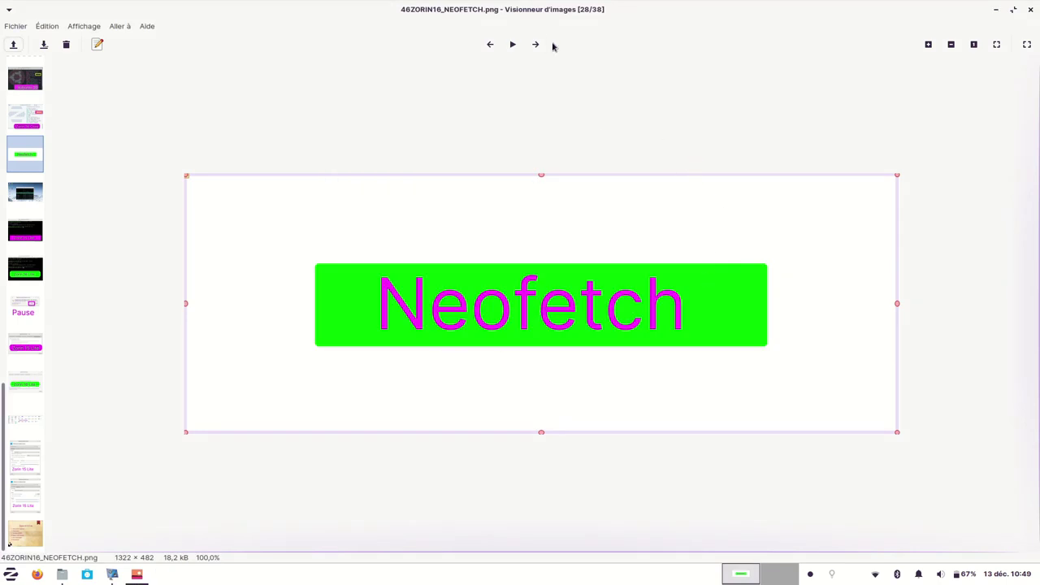
Review the screenshots from 47HTOP A VIDE.png through the two XFCE version images to 52copie pause.png.
click(536, 46)
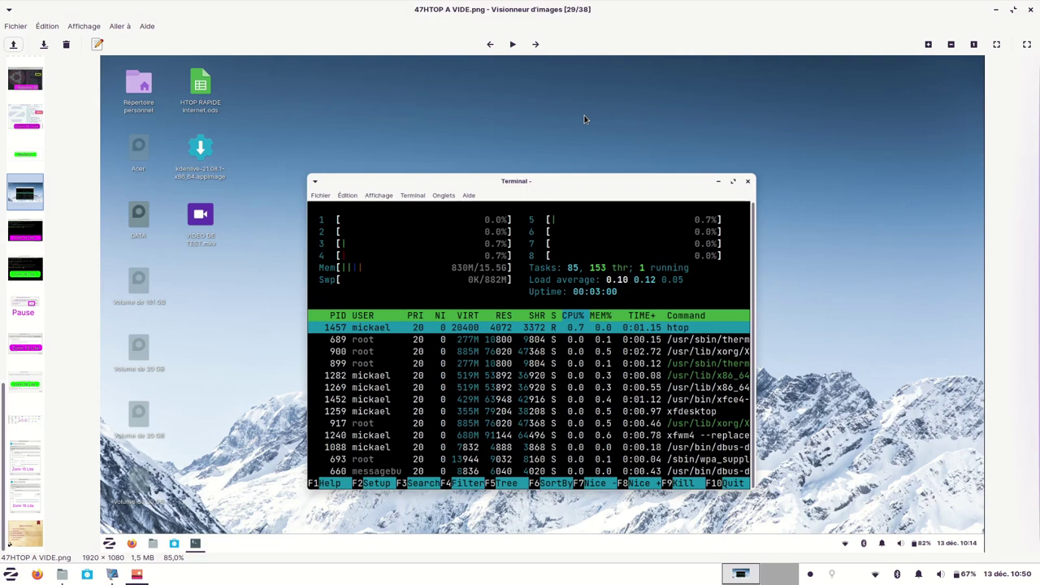
click(535, 44)
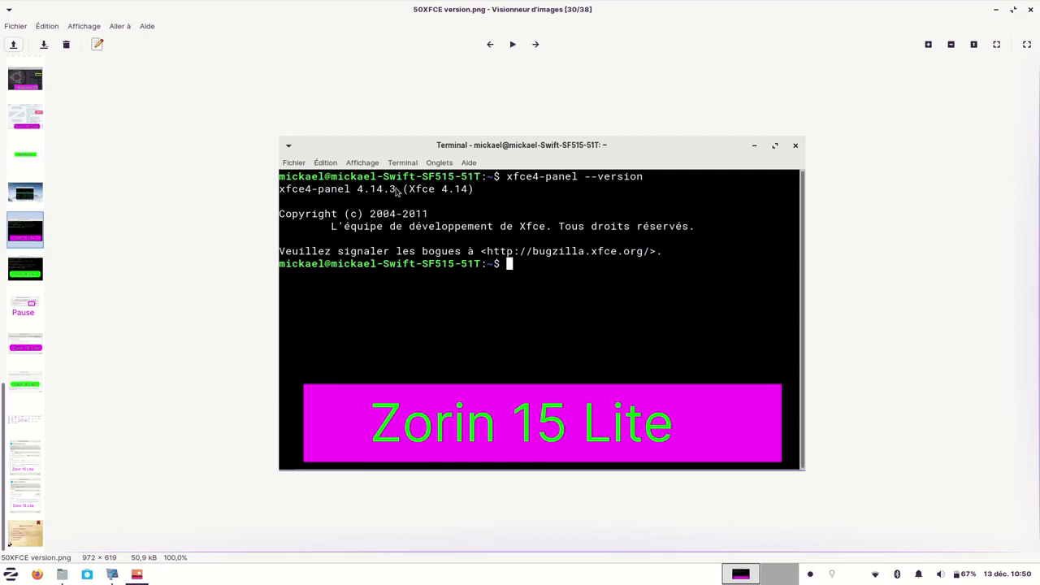
click(535, 45)
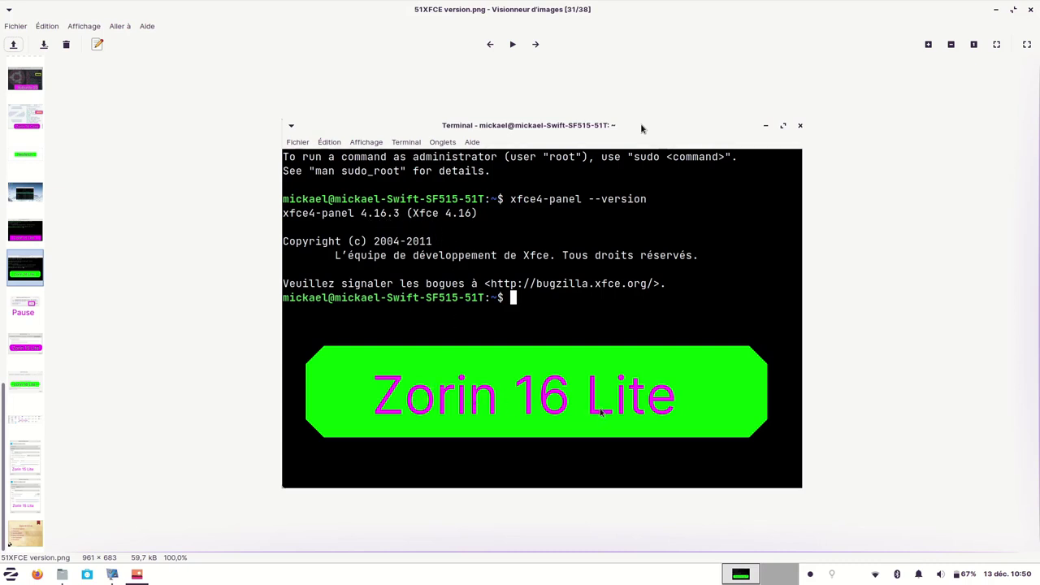
click(536, 45)
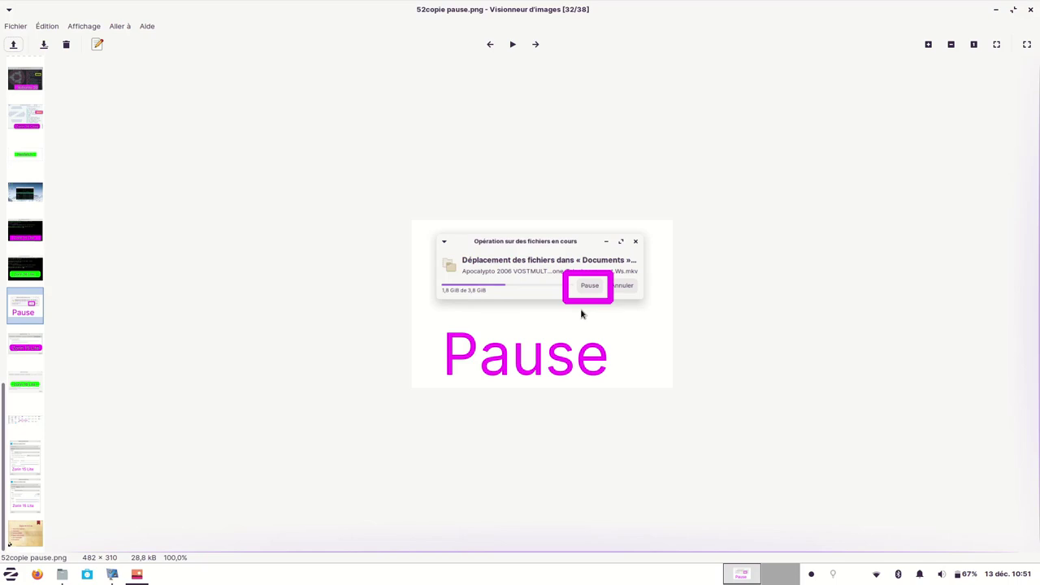
Compare the additional drivers in 53XFCE pilotes.png and 54XFCE pilotes.png, ending on the settings screenshot 55XFCE Paramètres.png.
click(536, 46)
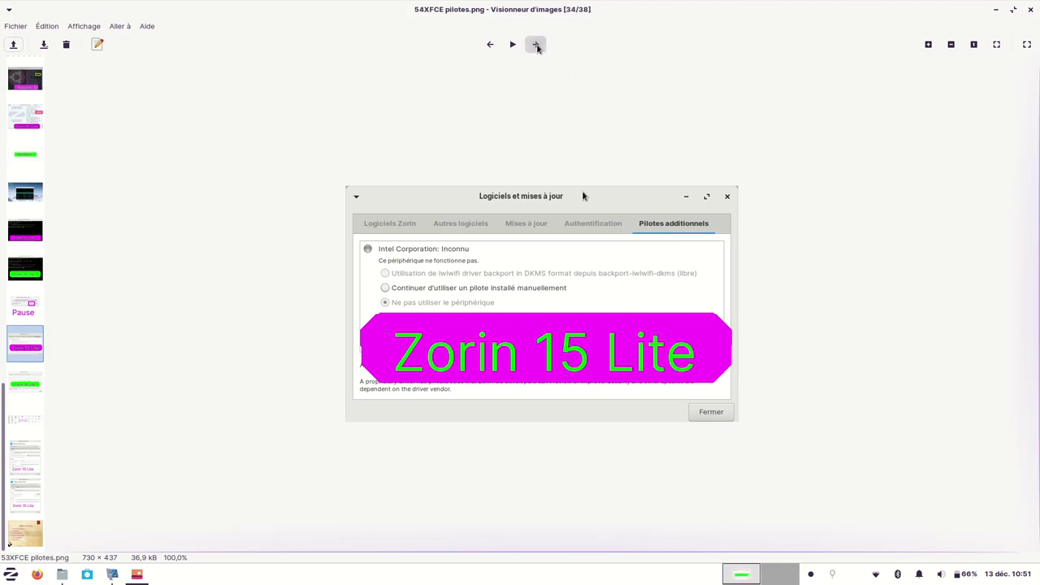
click(530, 44)
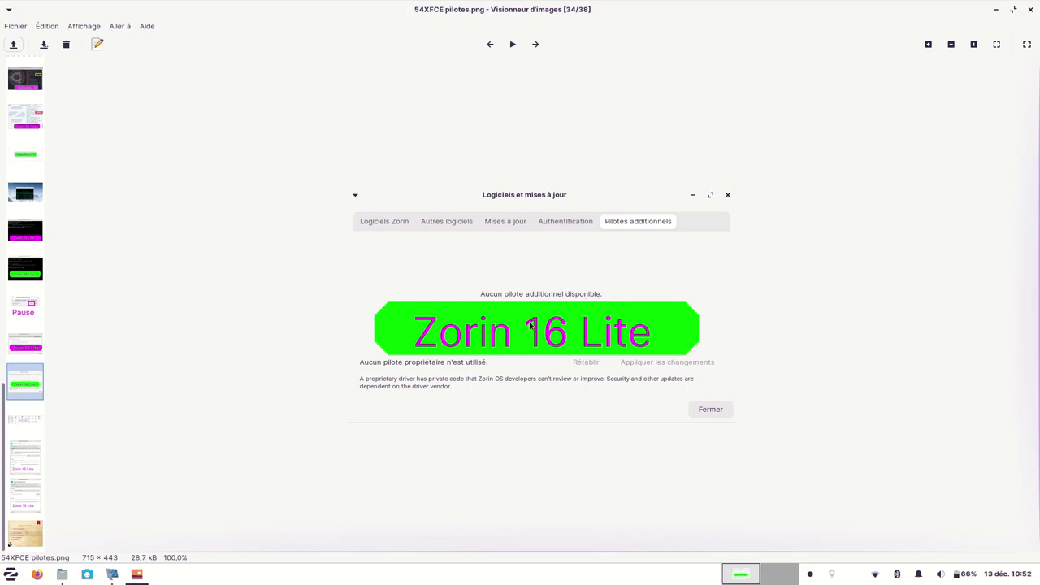
click(536, 43)
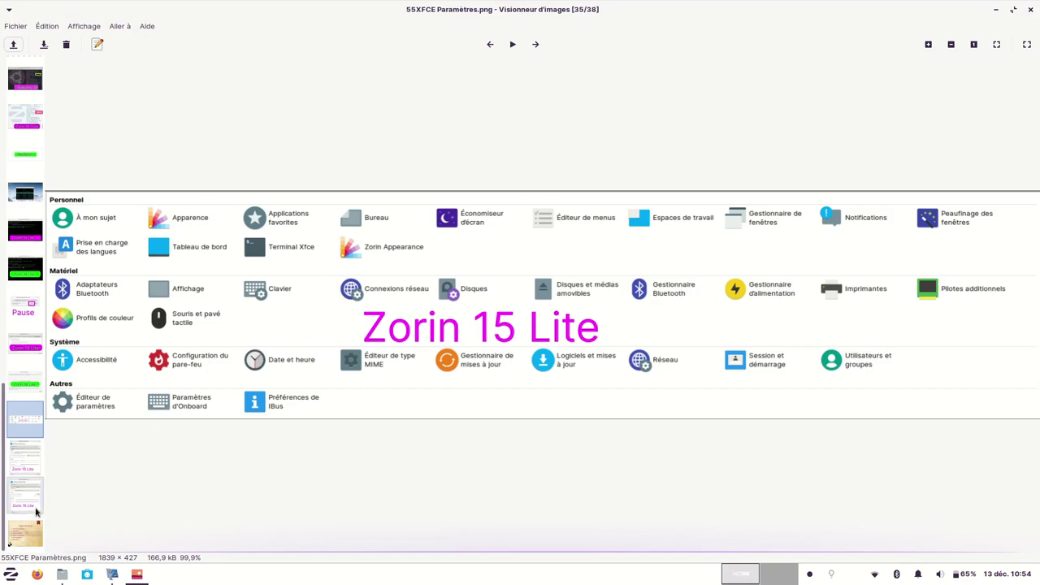
Open the system Paramètres window and place it beside the Zorin 15 Lite settings screenshot for comparison.
click(10, 577)
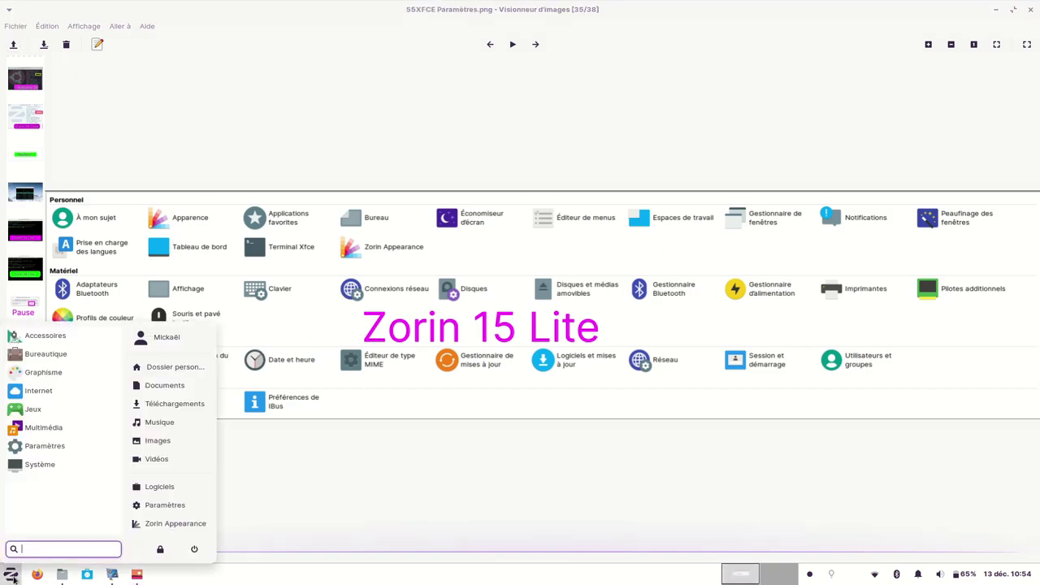
click(172, 509)
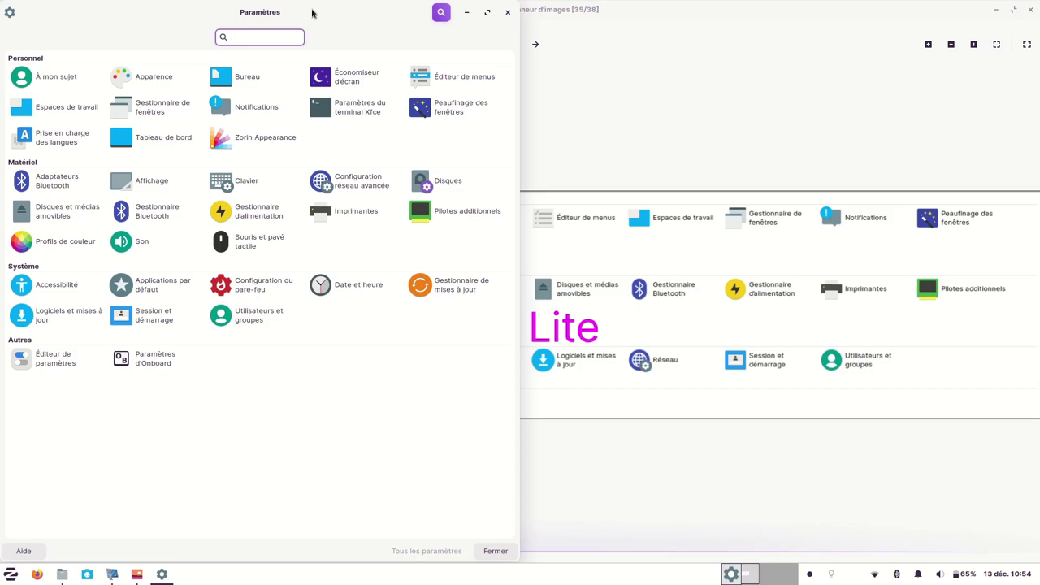
drag(312, 13, 3, 44)
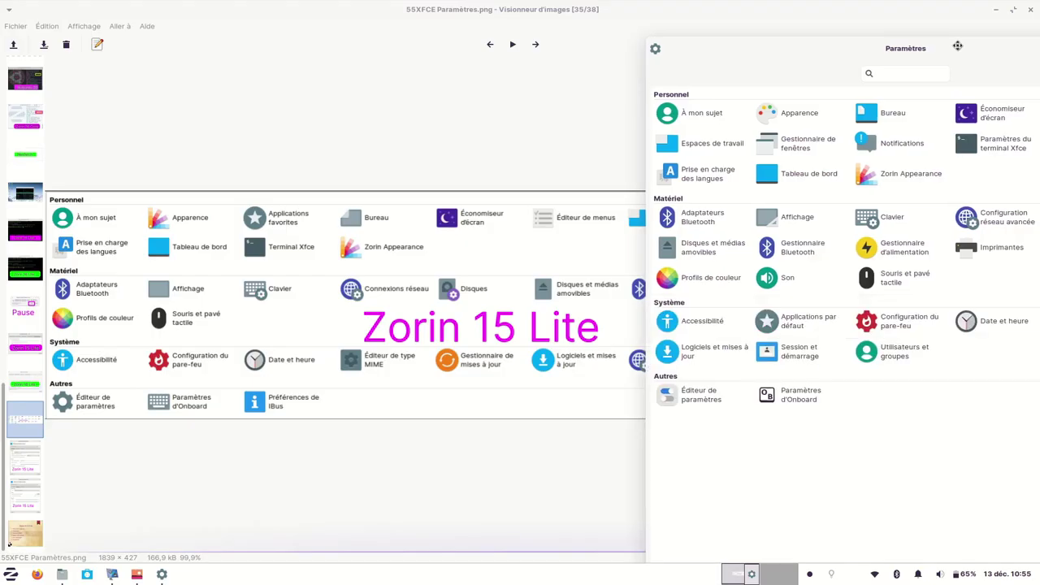
drag(999, 21, 819, 14)
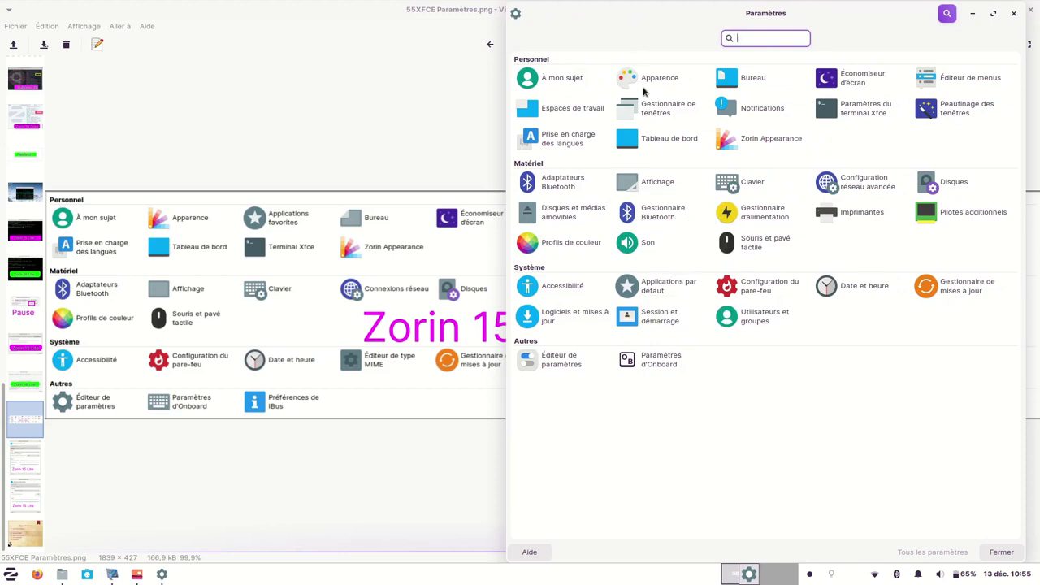
In the advanced Gestionnaire de fenêtres settings, raise the window snapping distance to about the middle of its range.
click(647, 114)
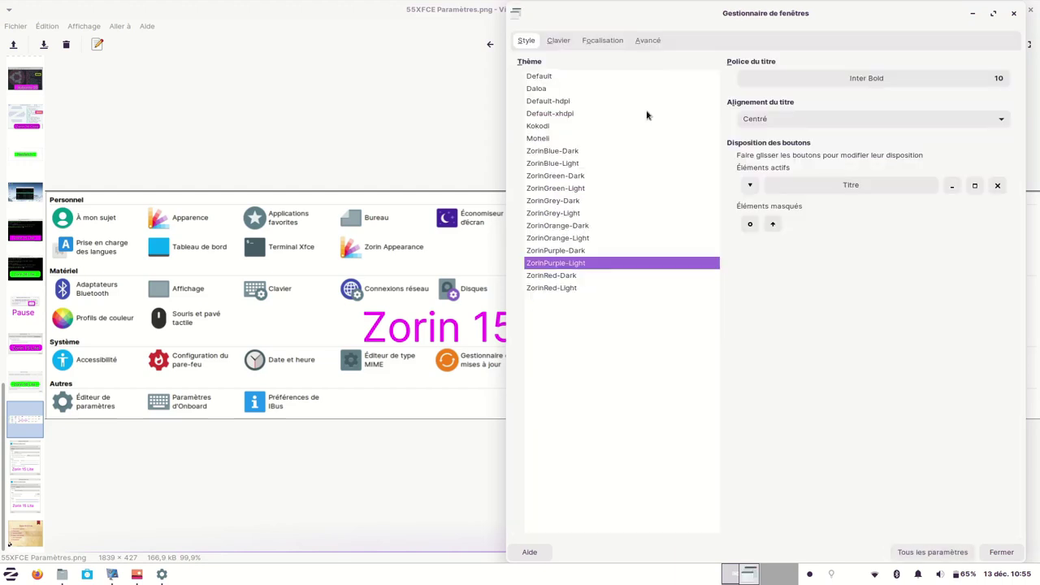
click(648, 42)
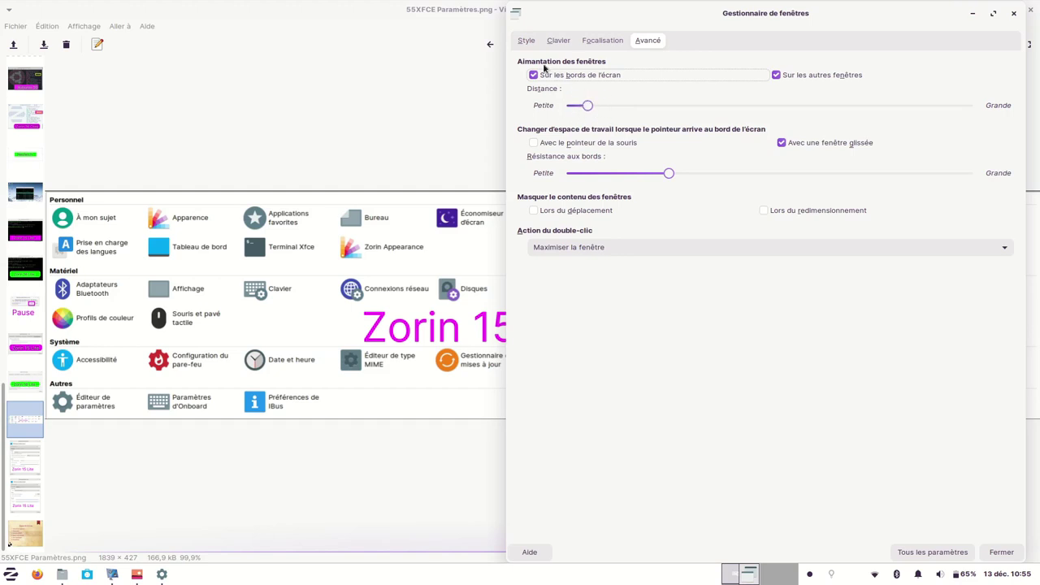
drag(589, 107, 758, 115)
Move the Gestionnaire de fenêtres window freely, tile it to the upper-right quarter of the screen, and retile it to the right half.
drag(823, 29, 509, 32)
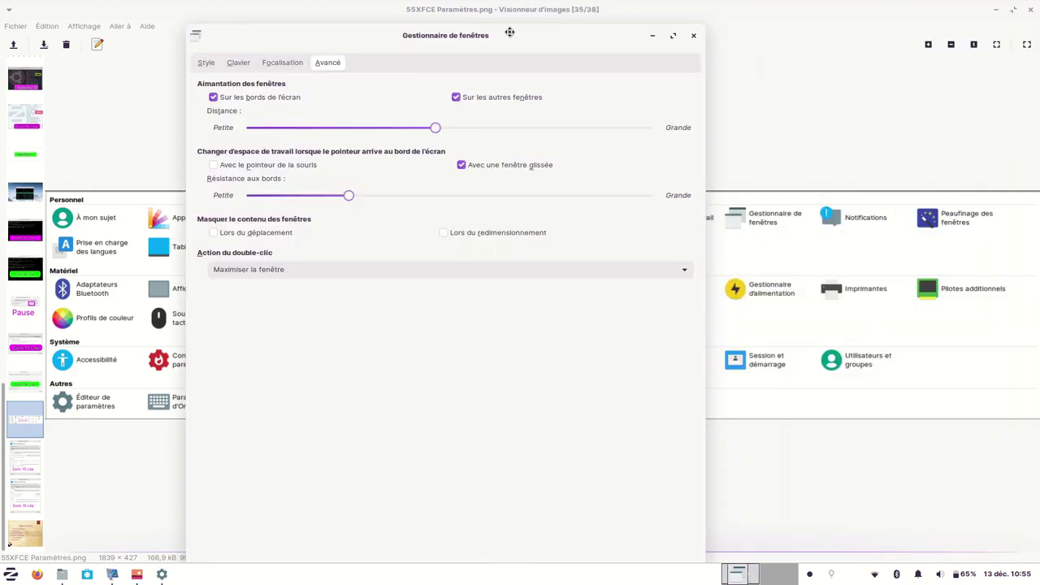
drag(509, 32, 1036, 39)
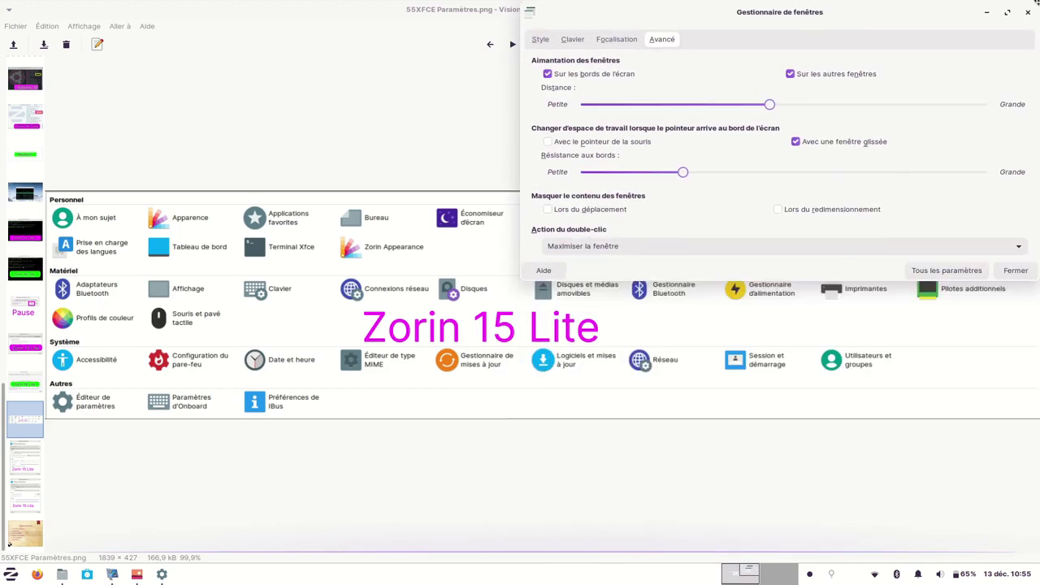
drag(1036, 4, 1035, 160)
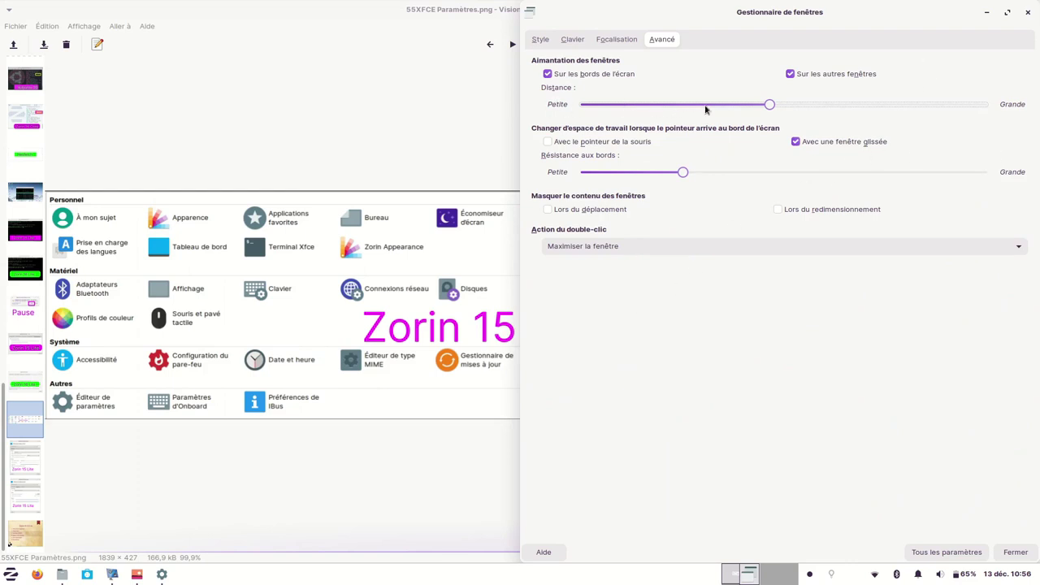
Test a small snapping distance by moving the window, and set the distance back to about the middle of its range.
drag(770, 106, 601, 106)
drag(764, 11, 736, 27)
drag(571, 126, 739, 128)
drag(748, 37, 671, 23)
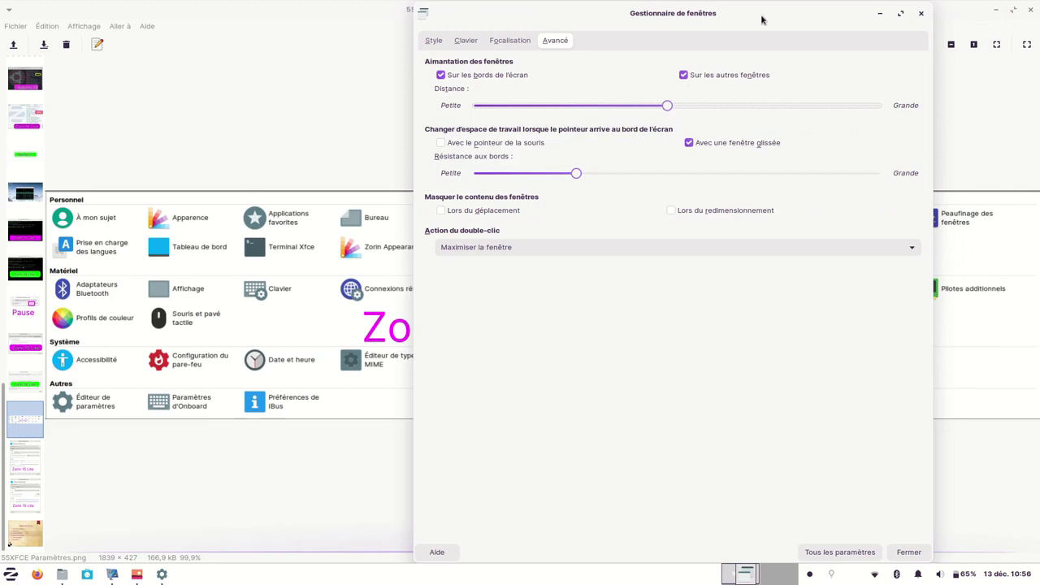
Snap the Gestionnaire de fenêtres window to the screen's upper-right quarter, release it, and snap it to the right half.
drag(761, 13, 1038, 23)
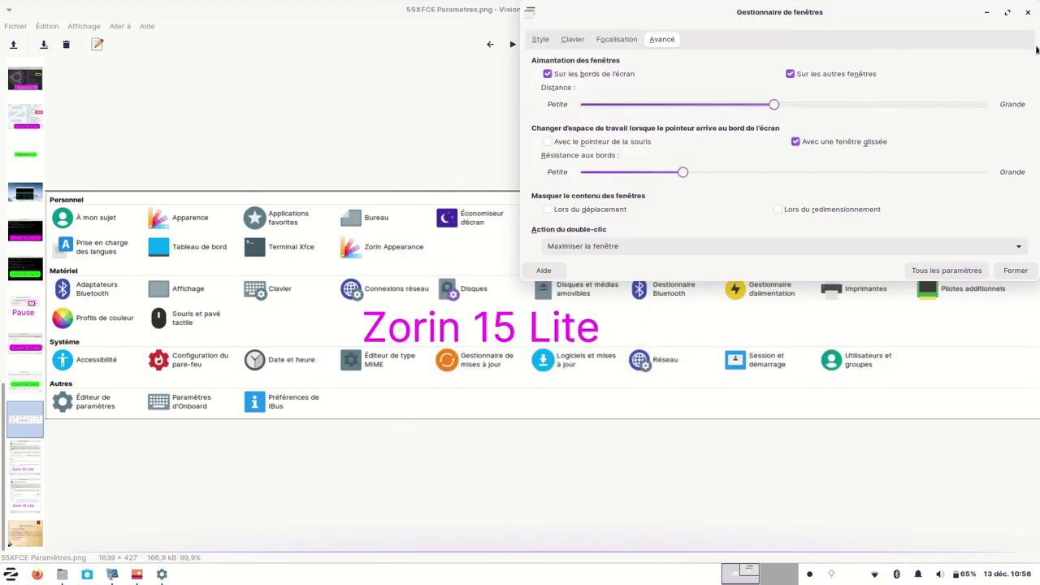
drag(865, 32, 936, 124)
drag(802, 20, 1034, 123)
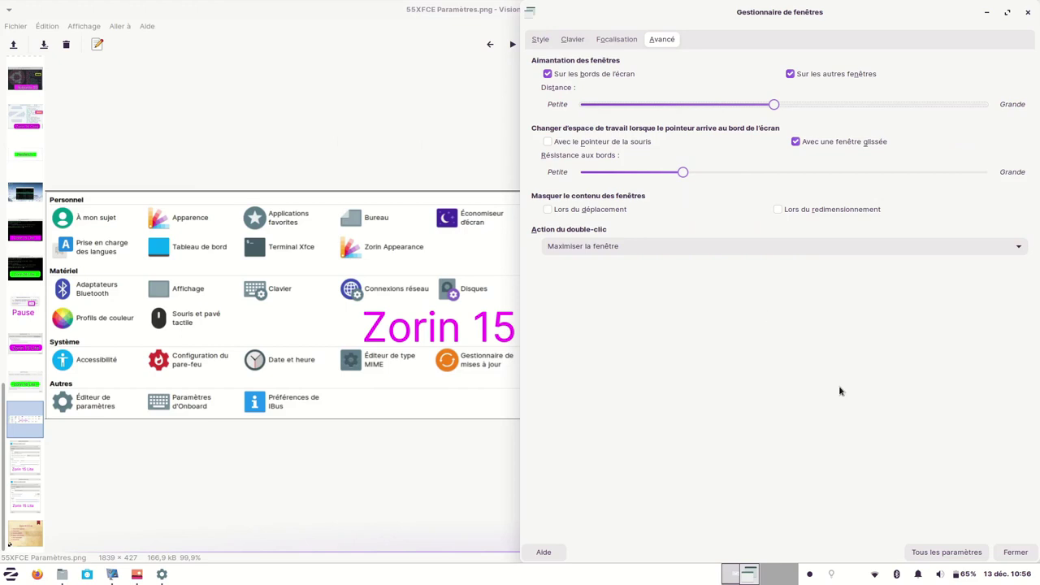
Return to the overview of all settings and tile its window to the upper-left quarter, then the left half of the screen.
click(935, 556)
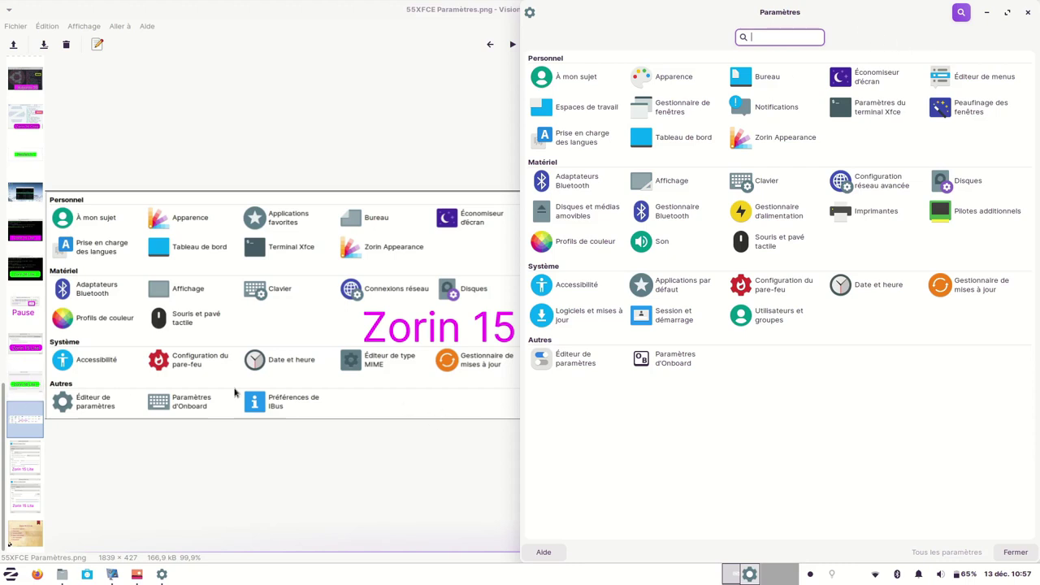
drag(816, 14, 2, 53)
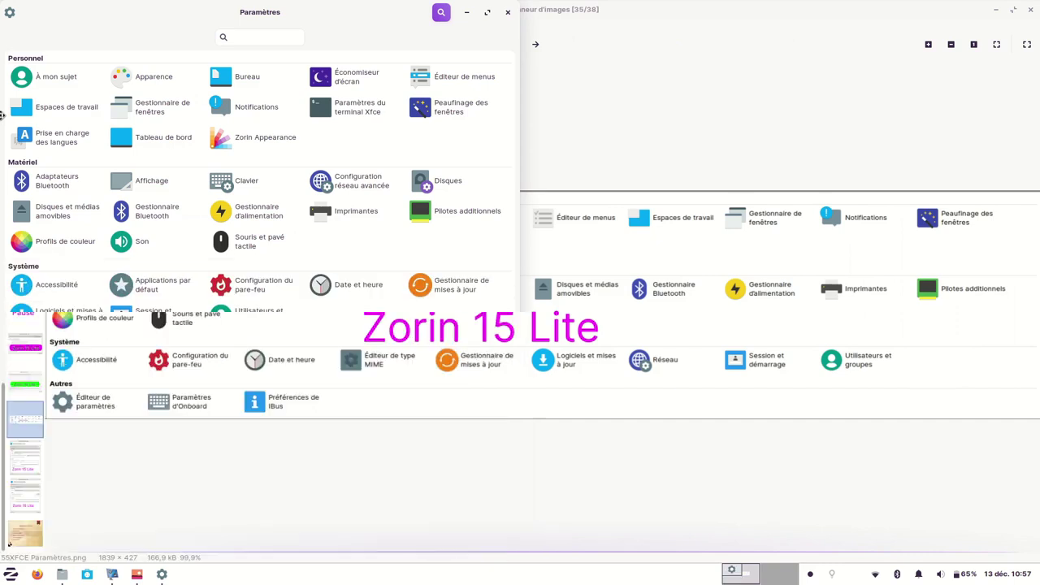
drag(260, 13, 2, 168)
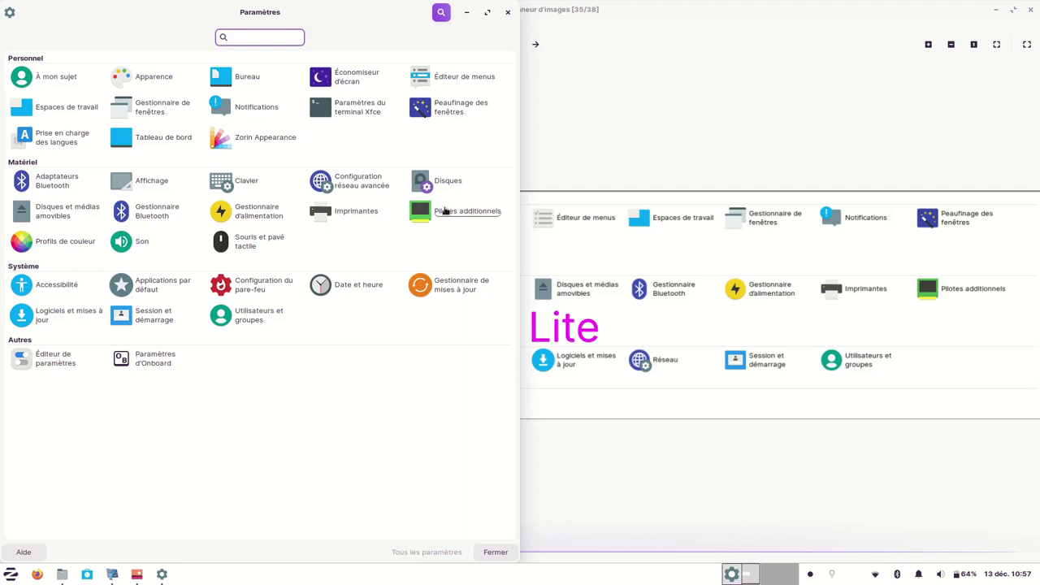
Check the Pilotes additionnels page, close it, and maximize the Paramètres window.
click(454, 214)
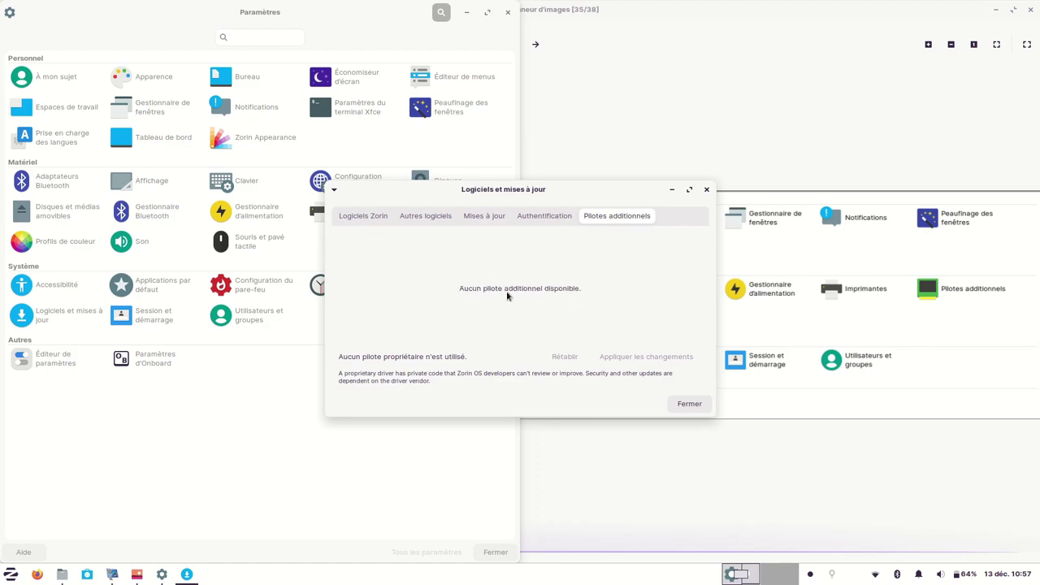
click(706, 191)
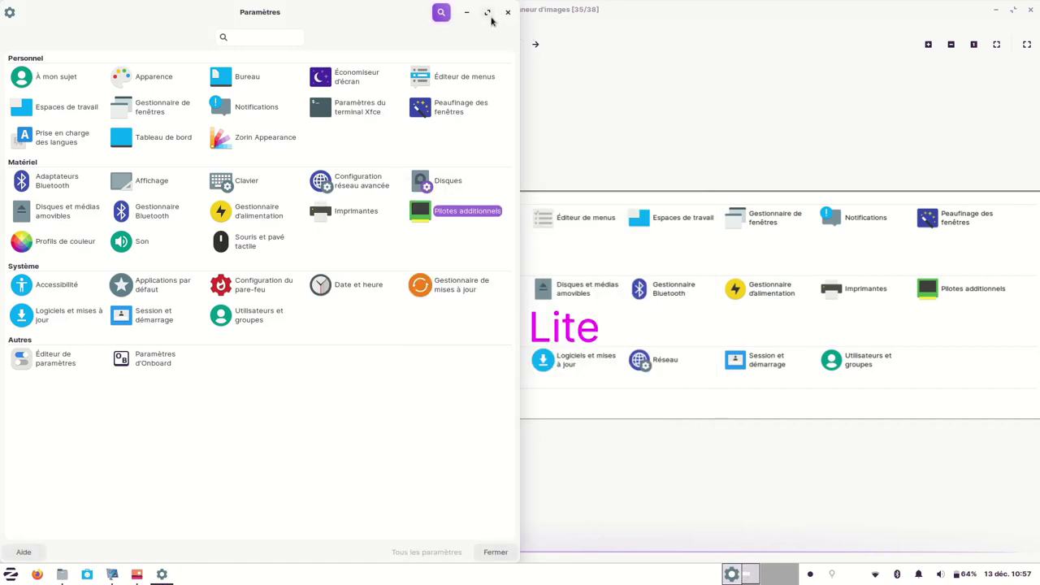
click(488, 13)
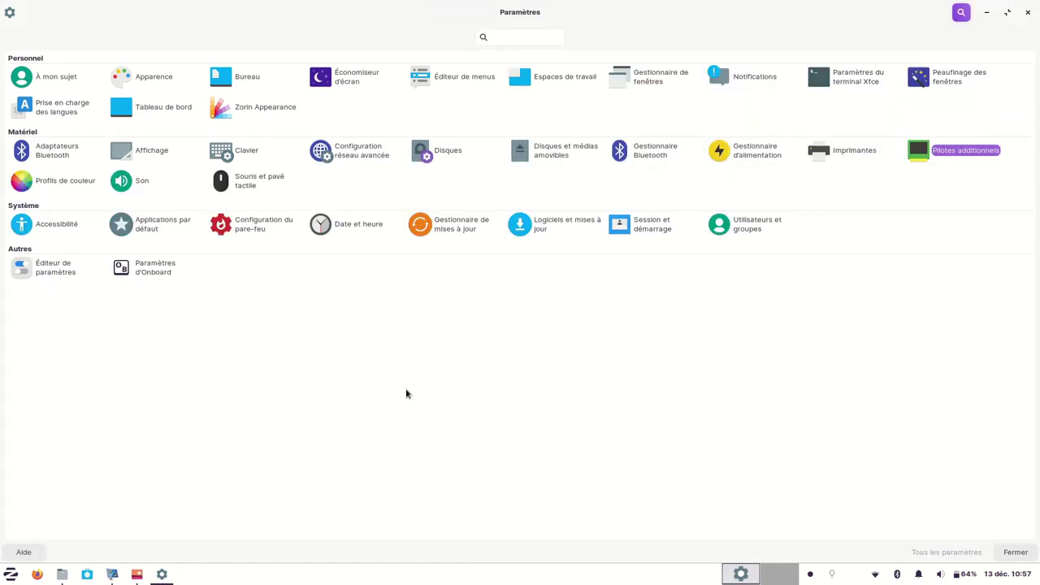
In the Apparence settings, try the ZorinPurple-Dark style and switch back to ZorinPurple-Light.
click(142, 76)
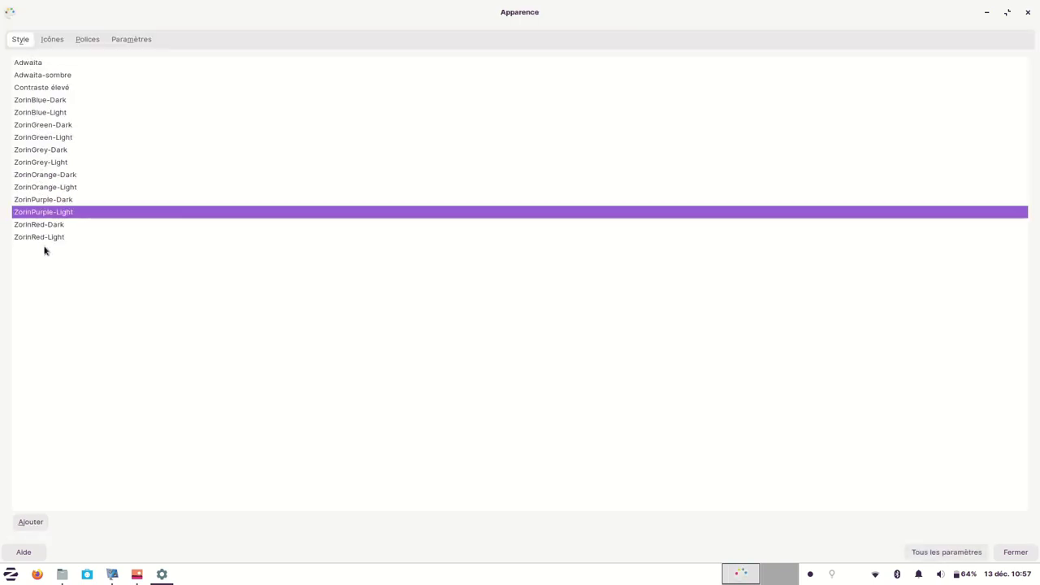
click(47, 201)
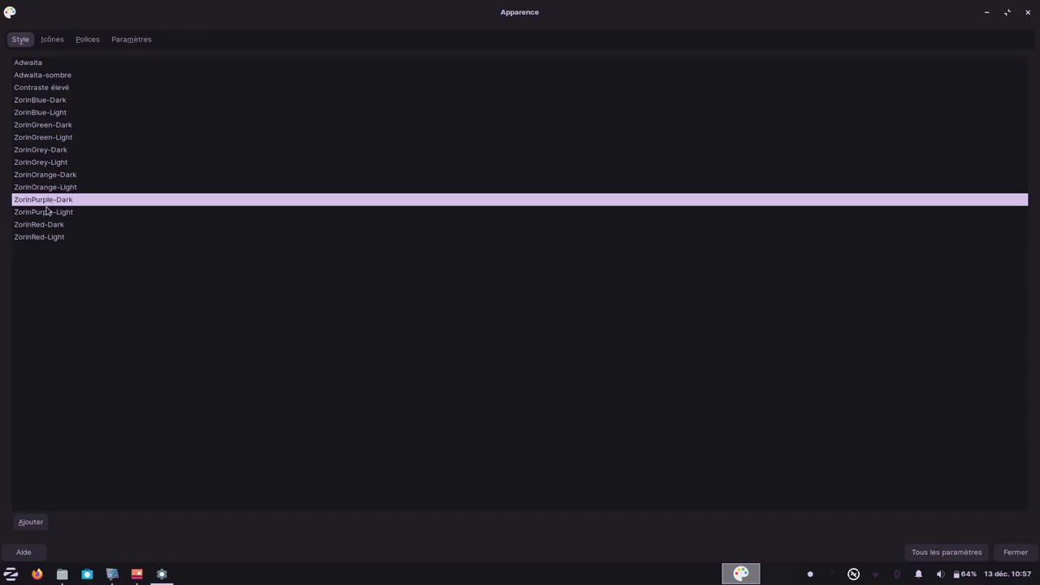
click(47, 213)
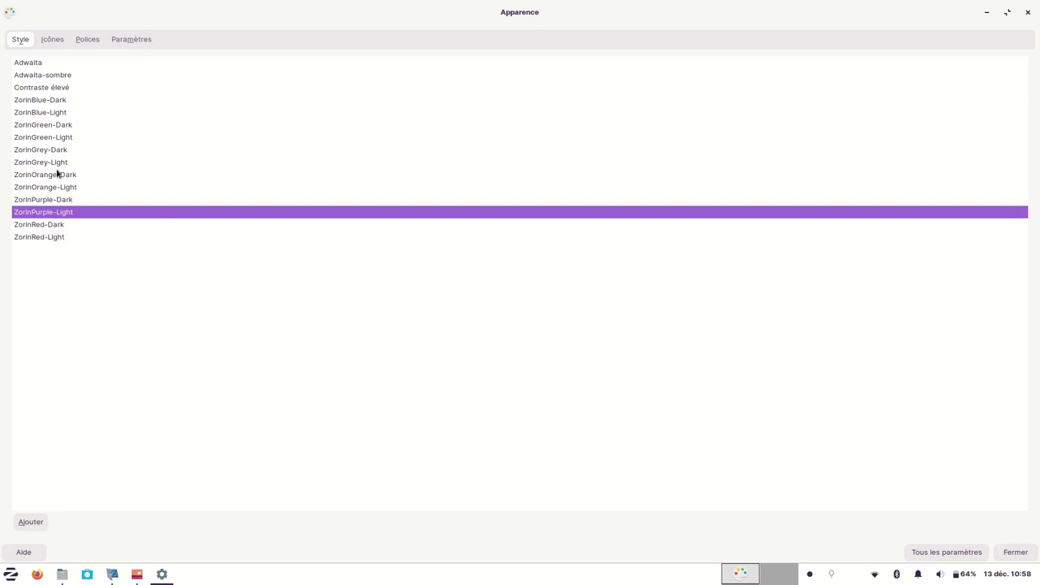
View the icon themes, and enable displaying images on buttons and in menus in the Apparence options.
click(50, 39)
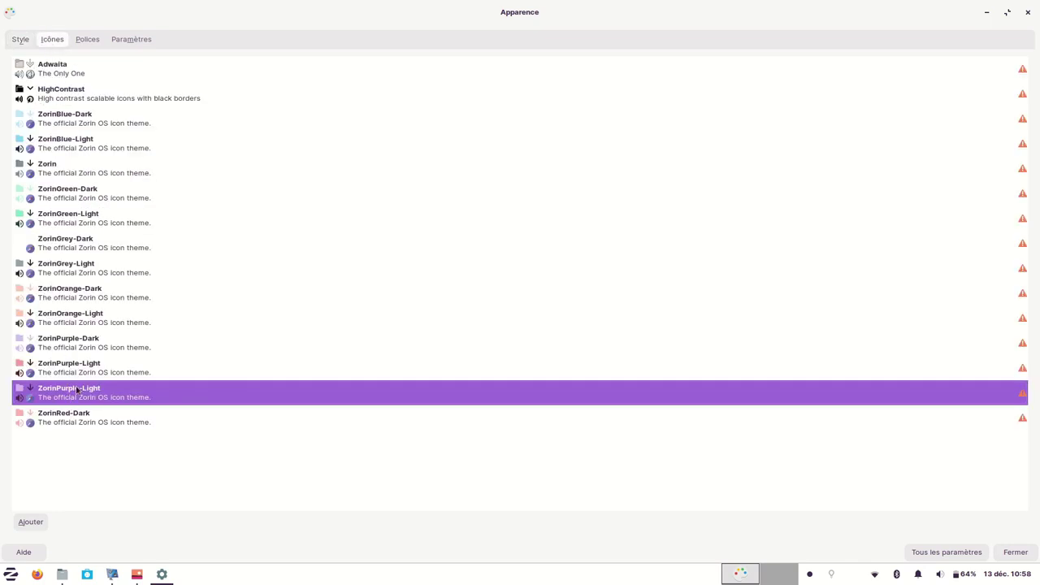
click(128, 44)
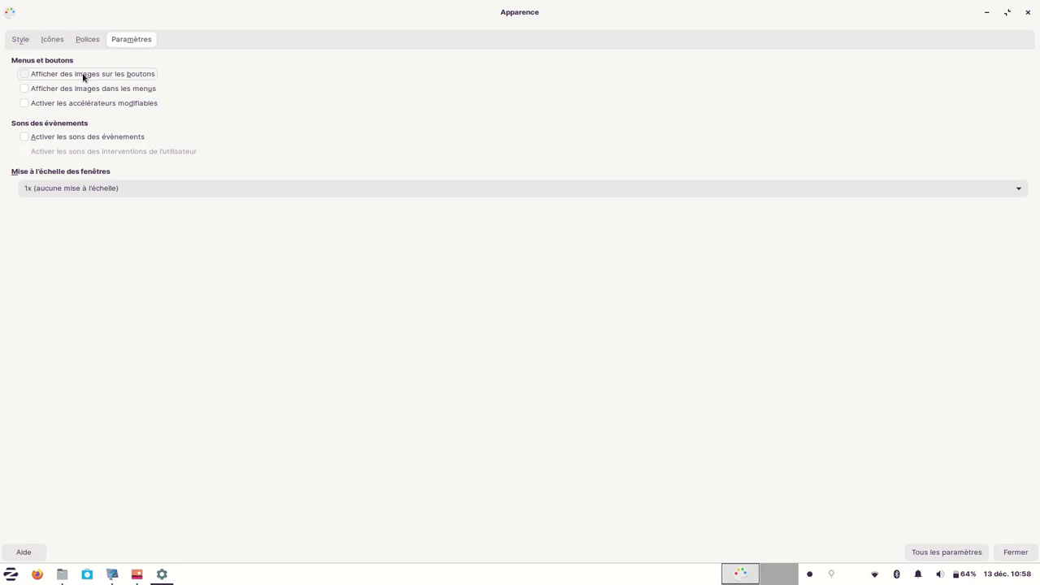
click(24, 75)
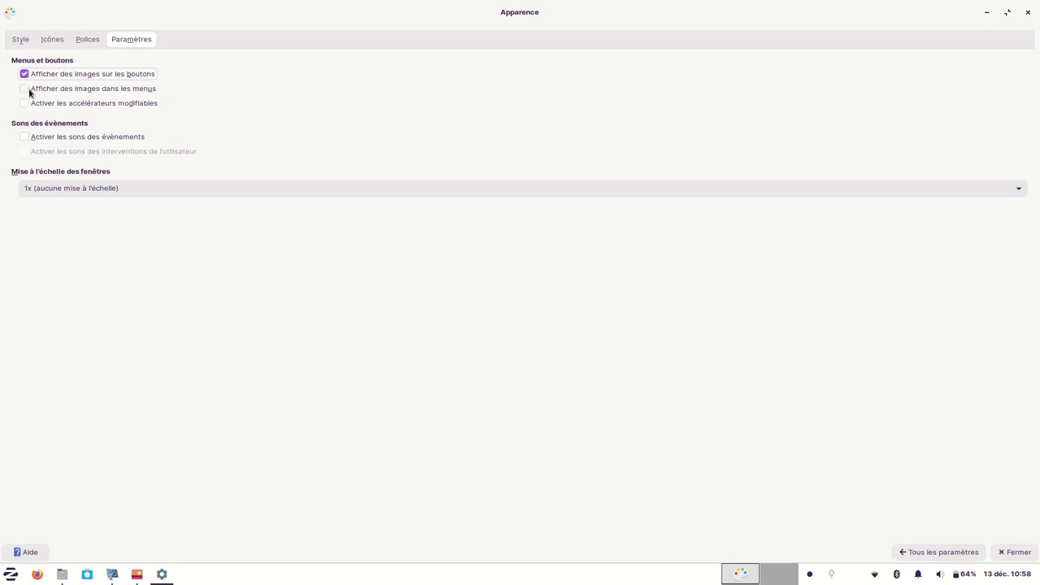
click(28, 91)
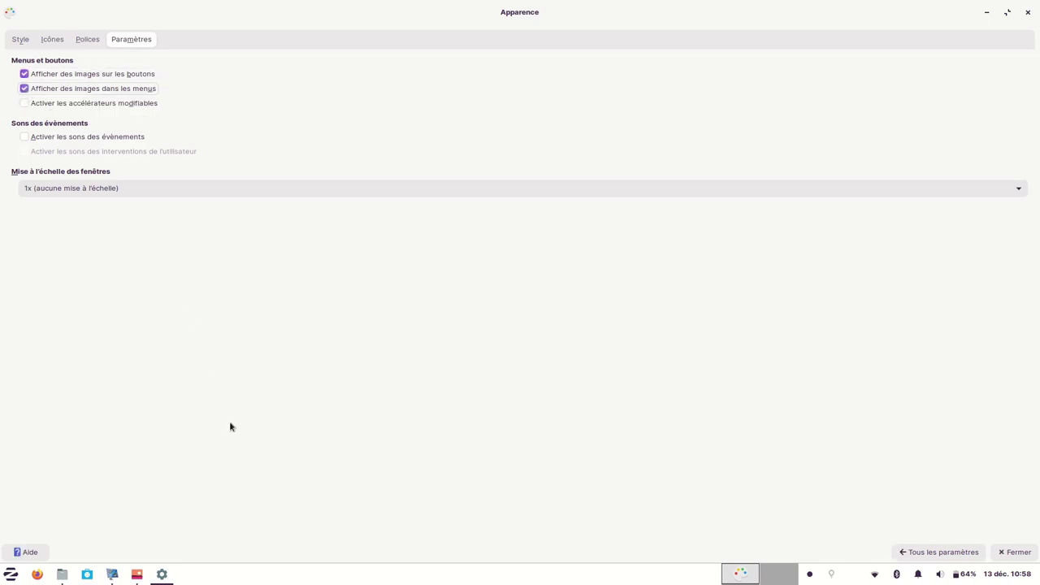
Switch to the file manager and examine its Aller menu for icons beside the entries.
mouse_move(158, 575)
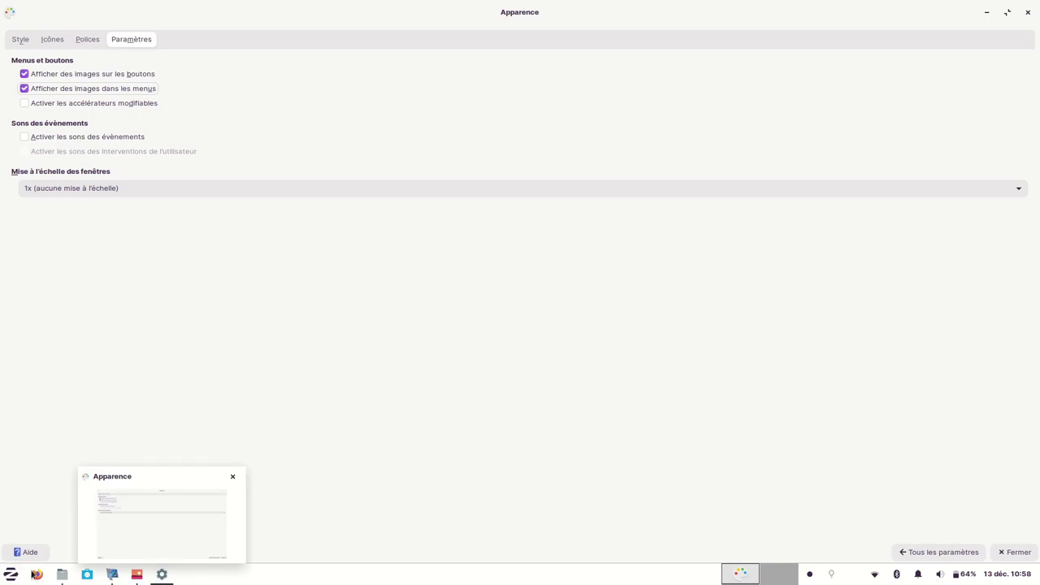
click(59, 579)
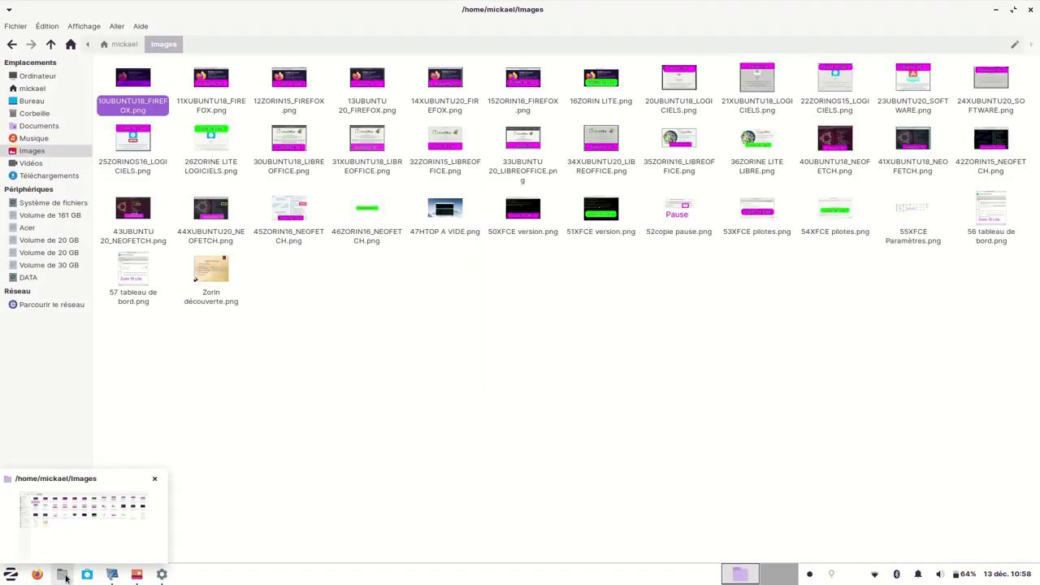
click(122, 26)
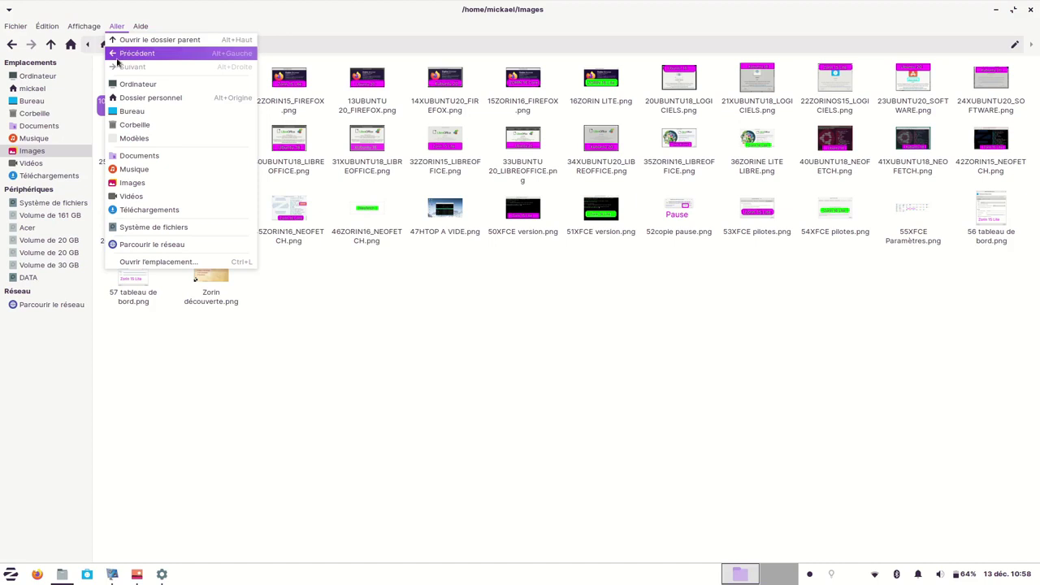
mouse_move(80, 32)
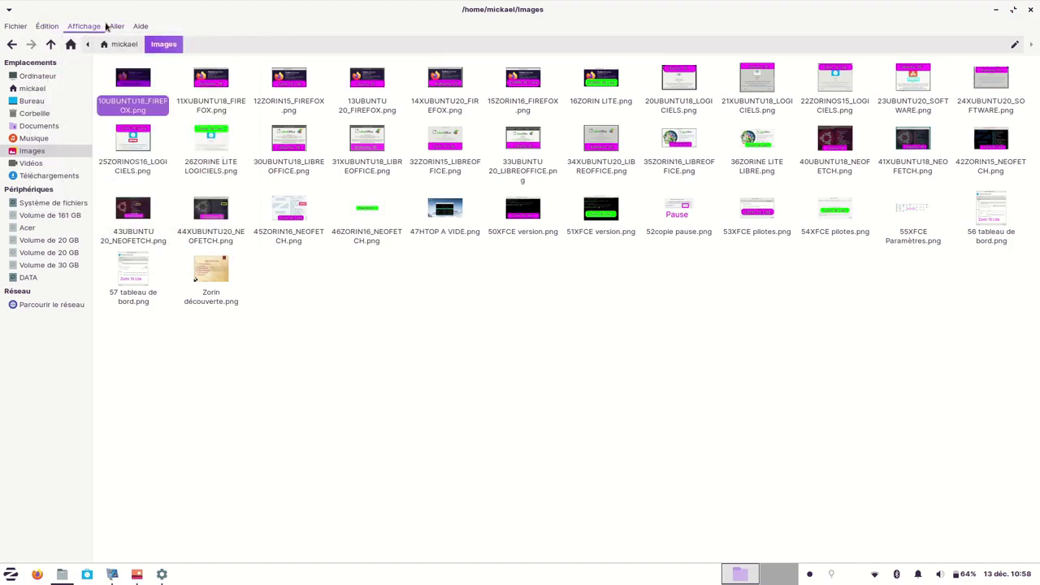
mouse_move(113, 32)
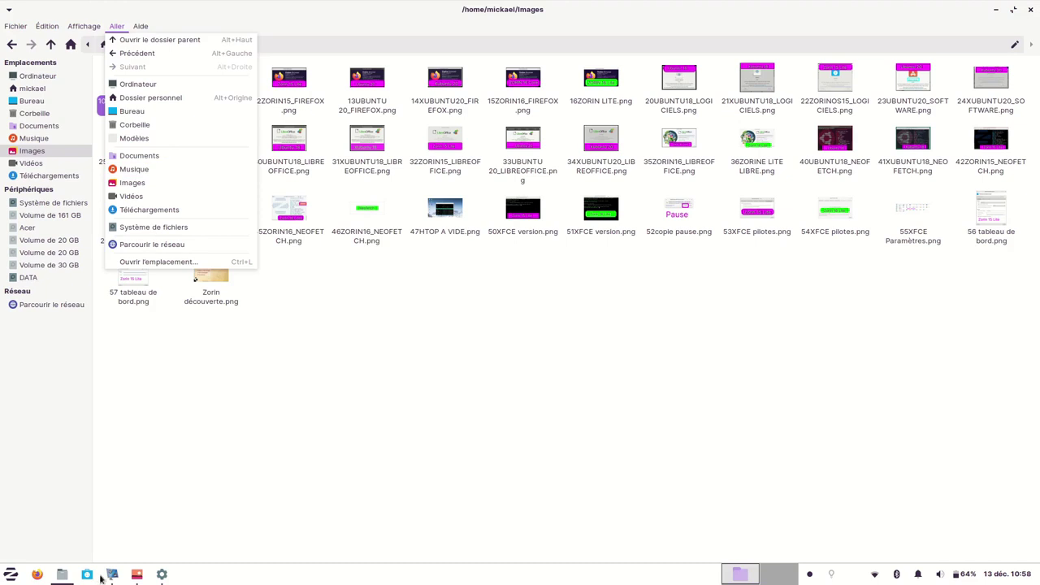
Turn off Afficher des images dans les menus in Apparence and recheck the file manager's Aller menu.
click(162, 574)
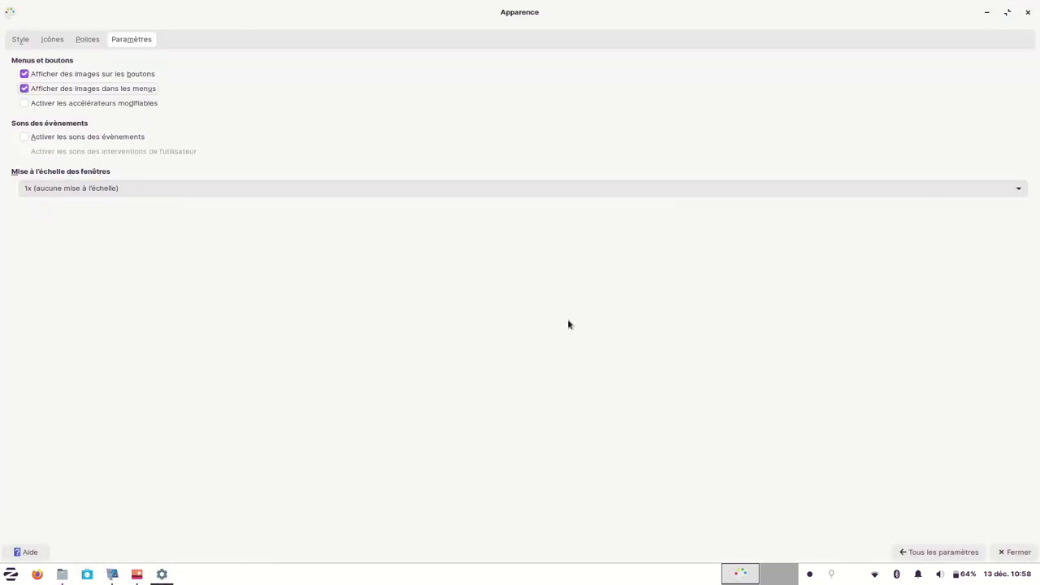
click(32, 88)
click(62, 573)
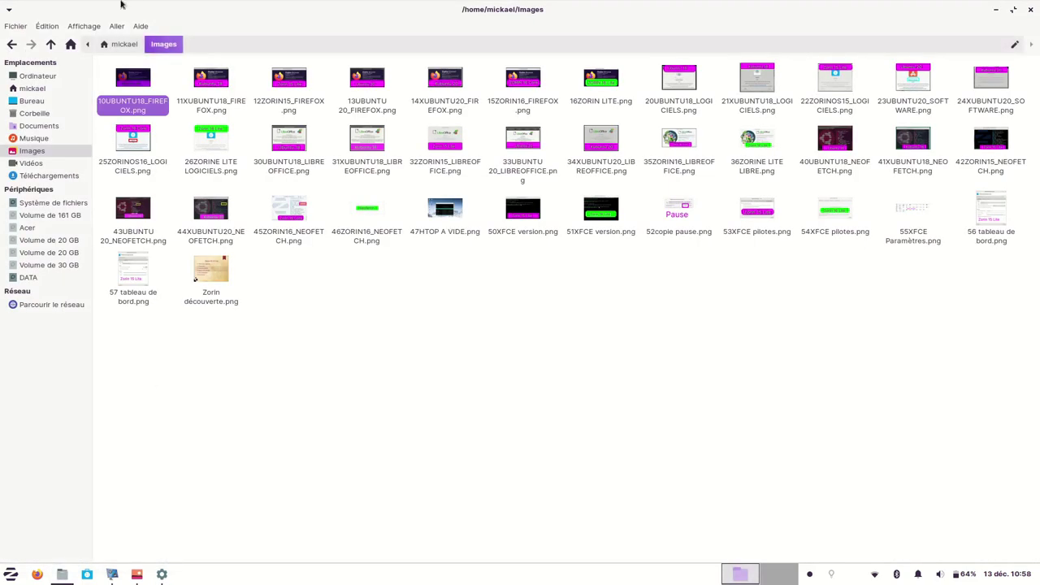
click(84, 26)
click(116, 26)
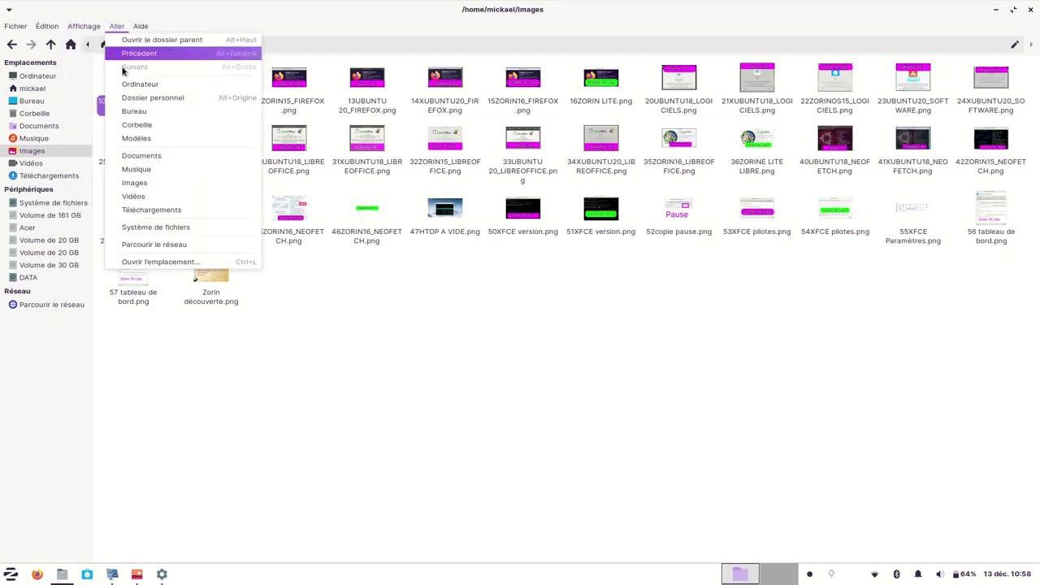
click(350, 370)
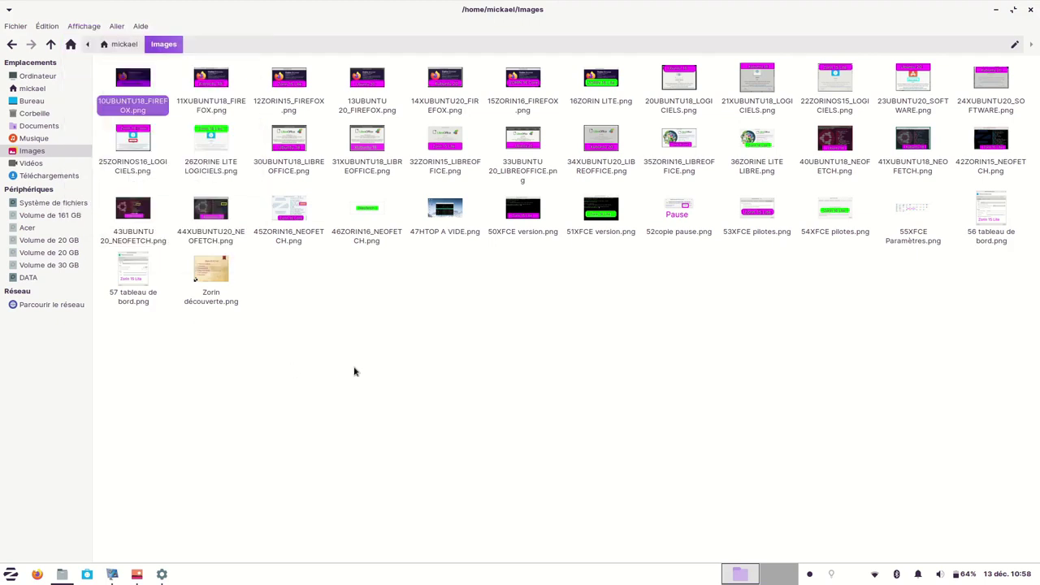
Return to the overview of all settings and open the menu options of the Bureau settings.
click(163, 575)
click(952, 551)
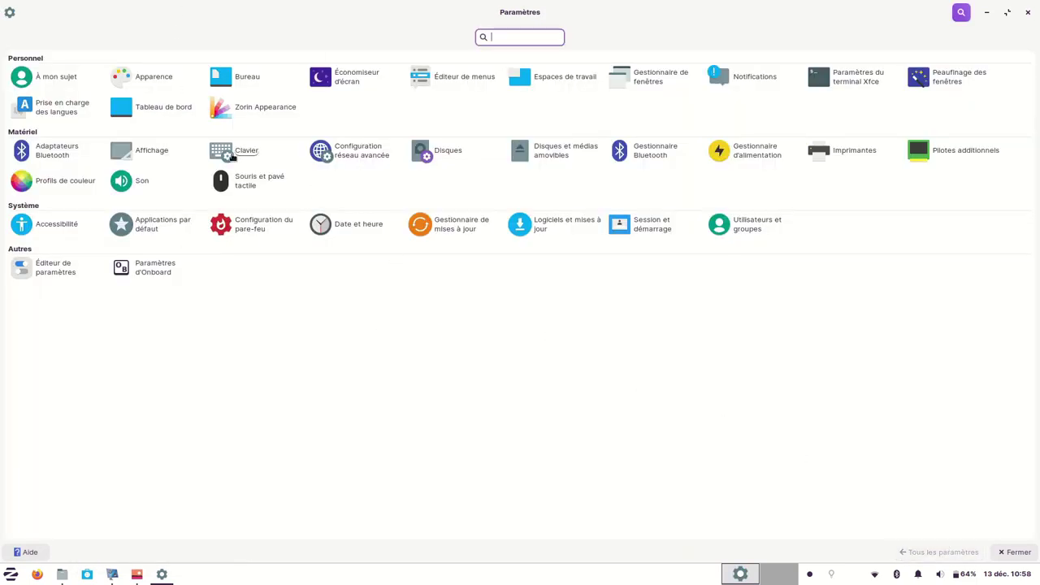
click(237, 84)
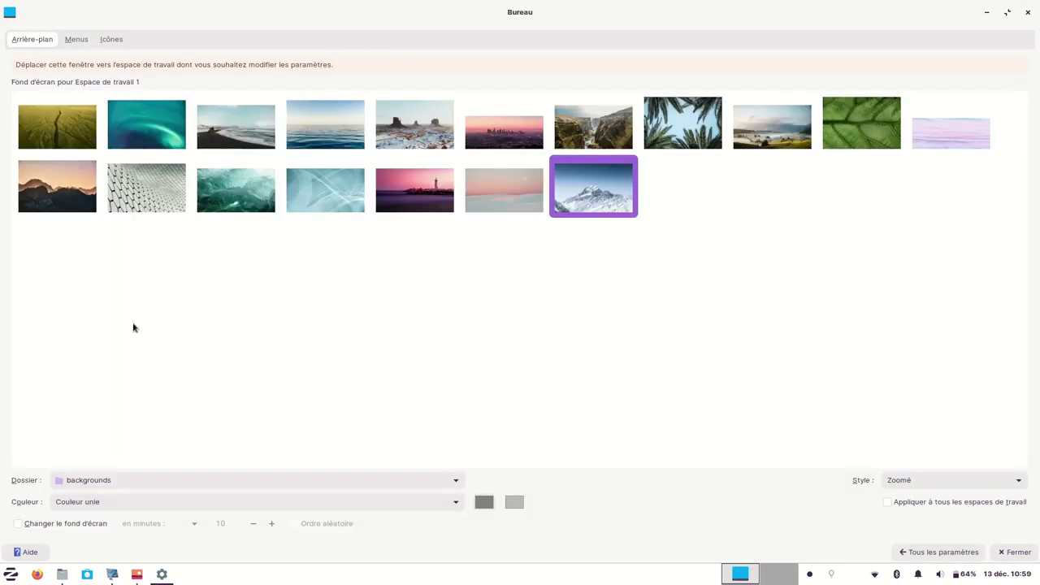
click(74, 40)
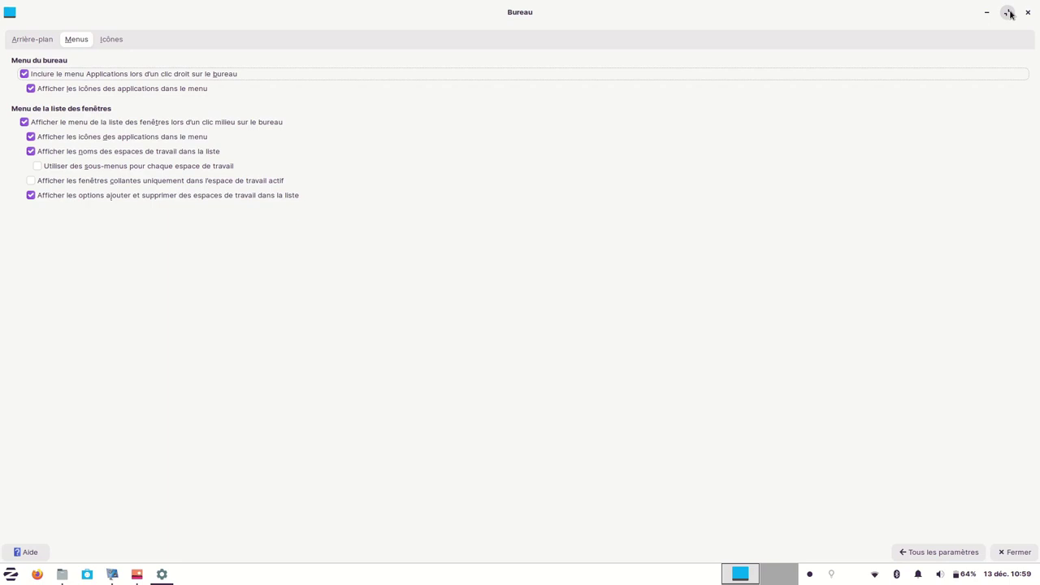
Show the desktop and open its context menu to examine the Applications entry.
click(773, 580)
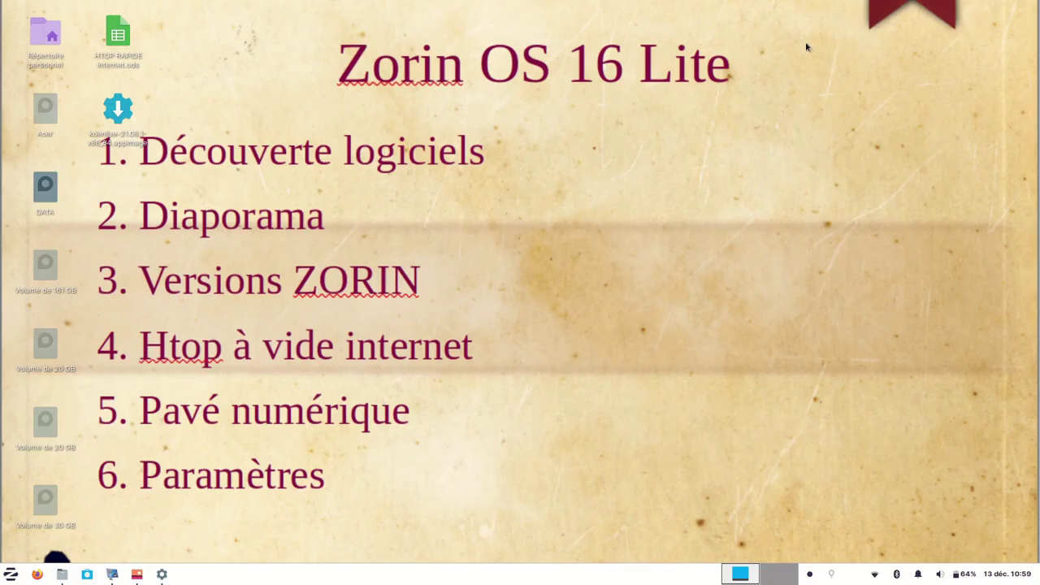
right_click(789, 92)
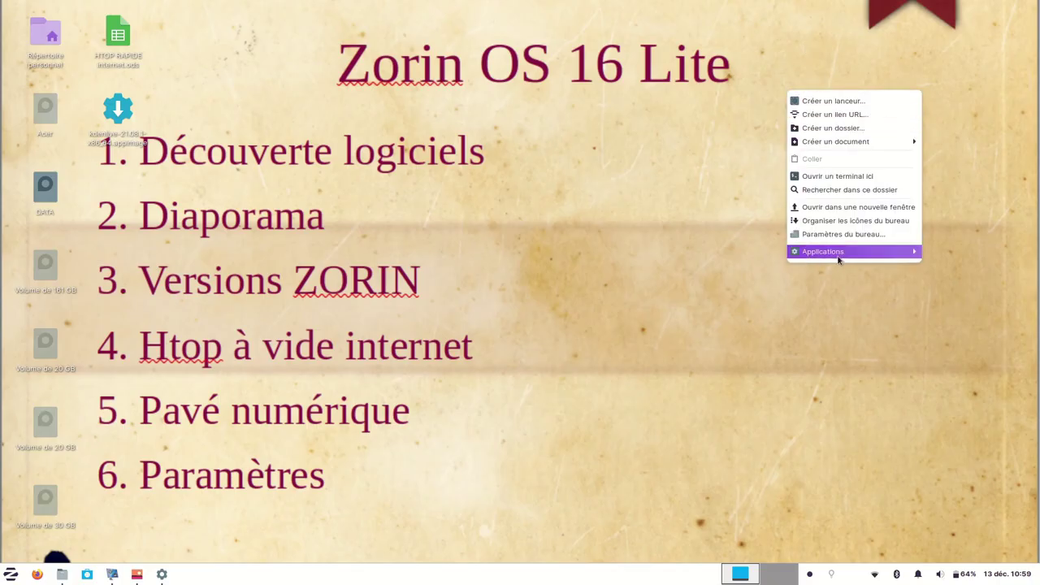
Examine the application categories under Applications in the desktop context menu and close the menu.
mouse_move(839, 253)
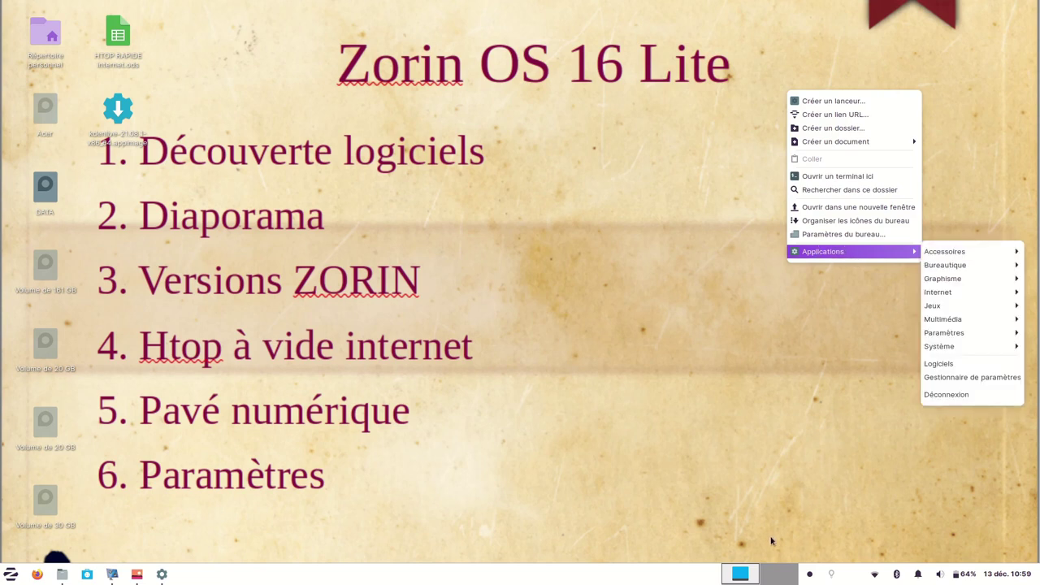
click(742, 577)
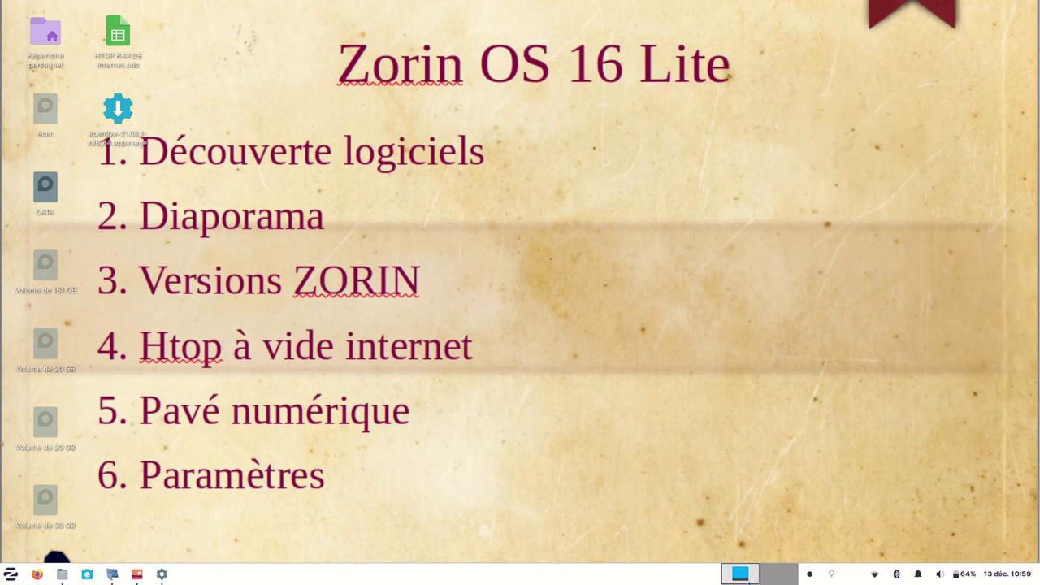
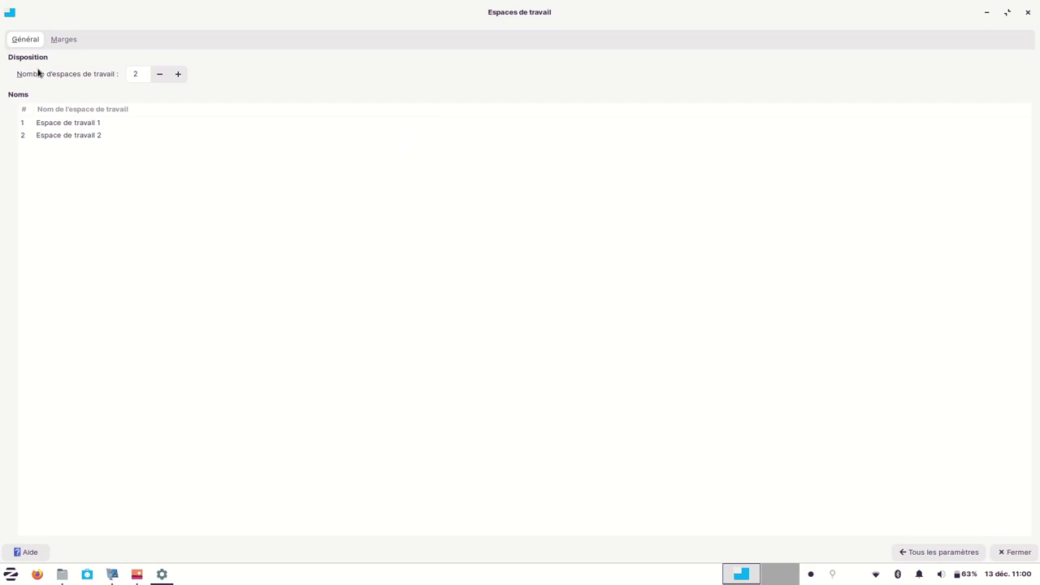
Raise the number of workspaces to 4 in the Espaces de travail settings and reduce it back to 2.
click(178, 74)
click(177, 74)
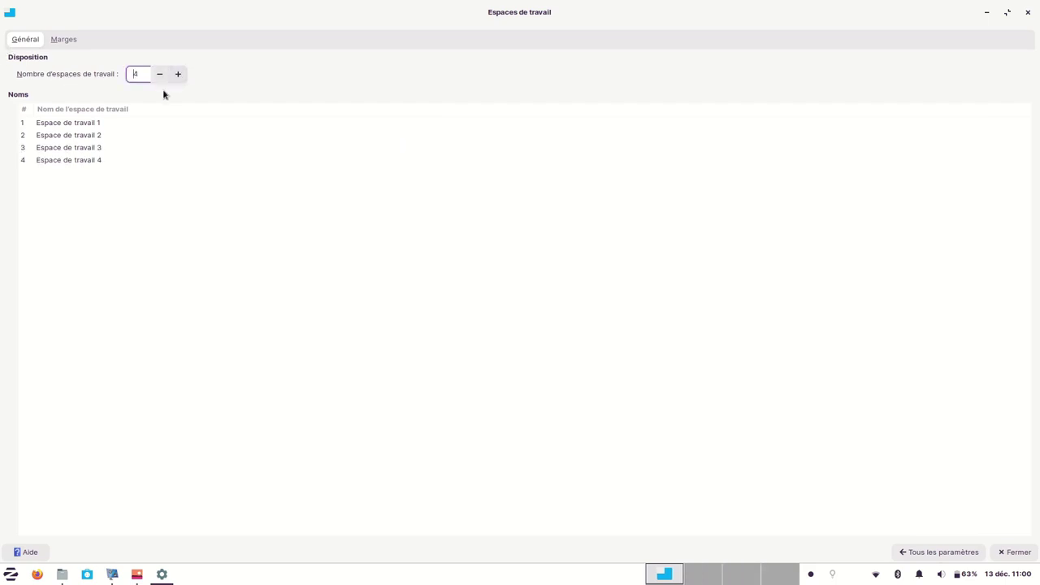
click(160, 74)
click(159, 74)
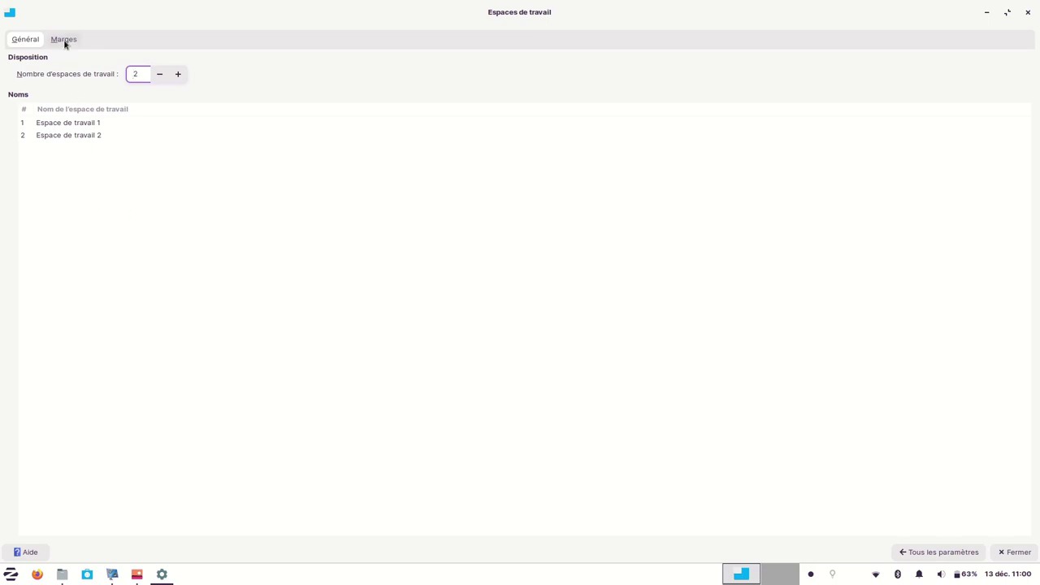
Open the per-application list in the Notifications settings and turn off notifications for flameshot.
click(939, 552)
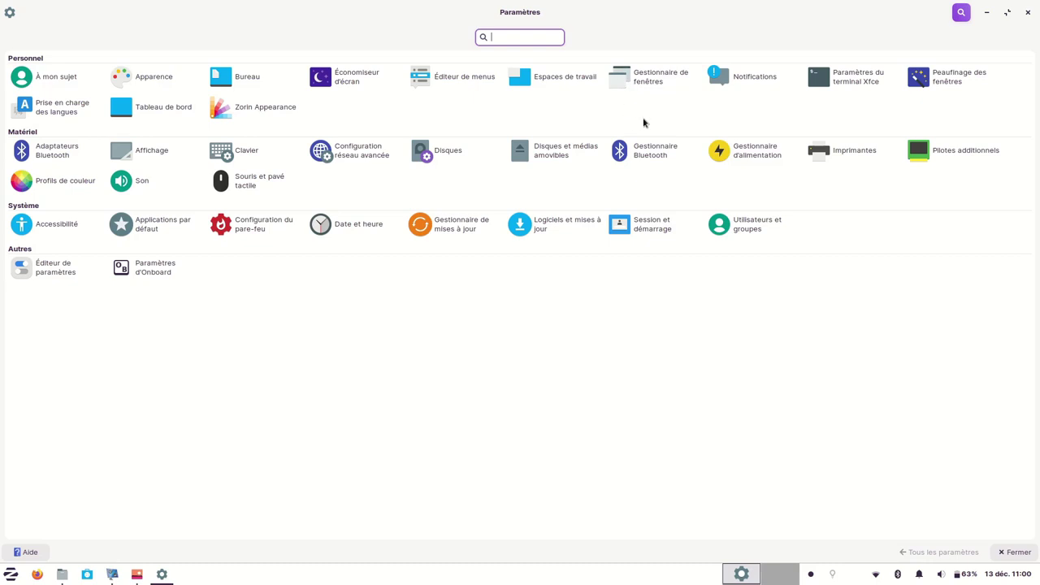
click(746, 79)
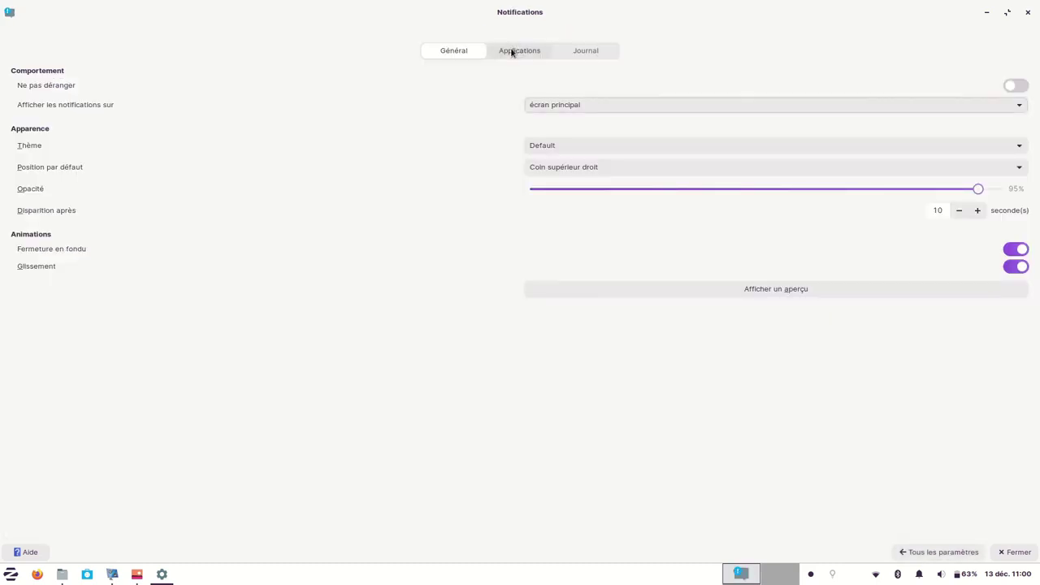
click(511, 52)
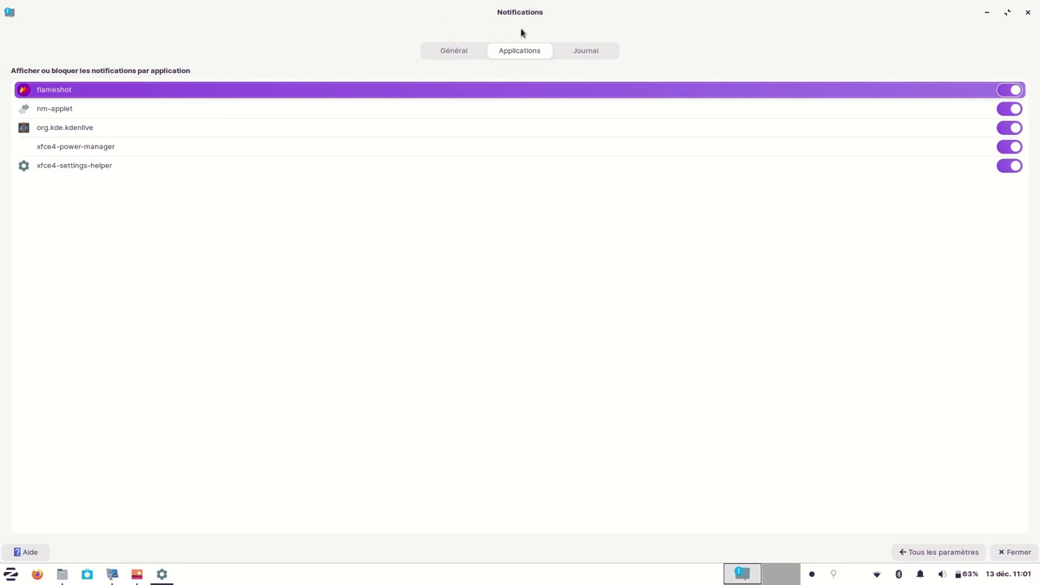
click(1008, 91)
Launch Flameshot from the Graphisme application category.
click(10, 573)
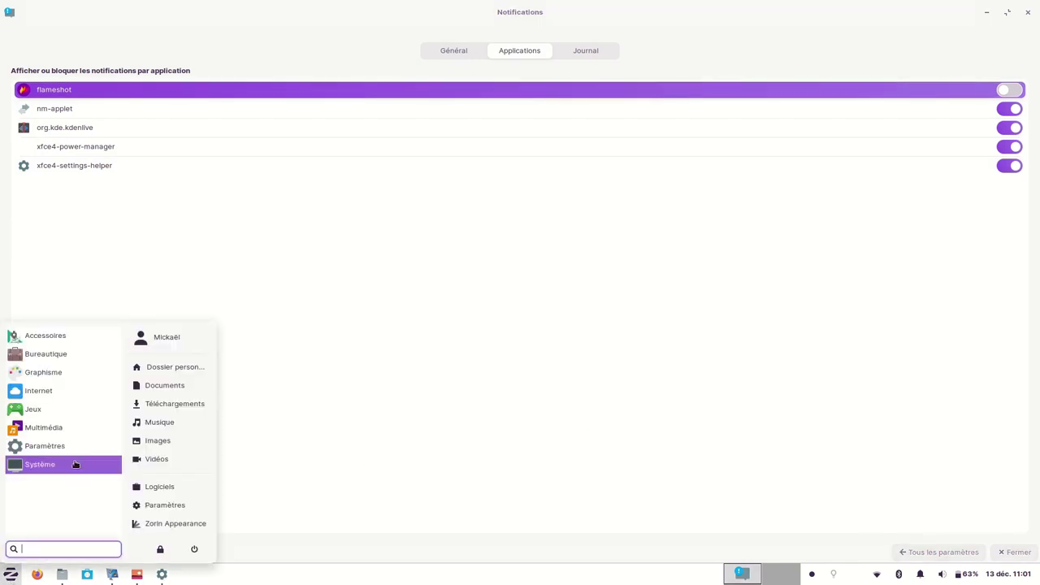
click(62, 372)
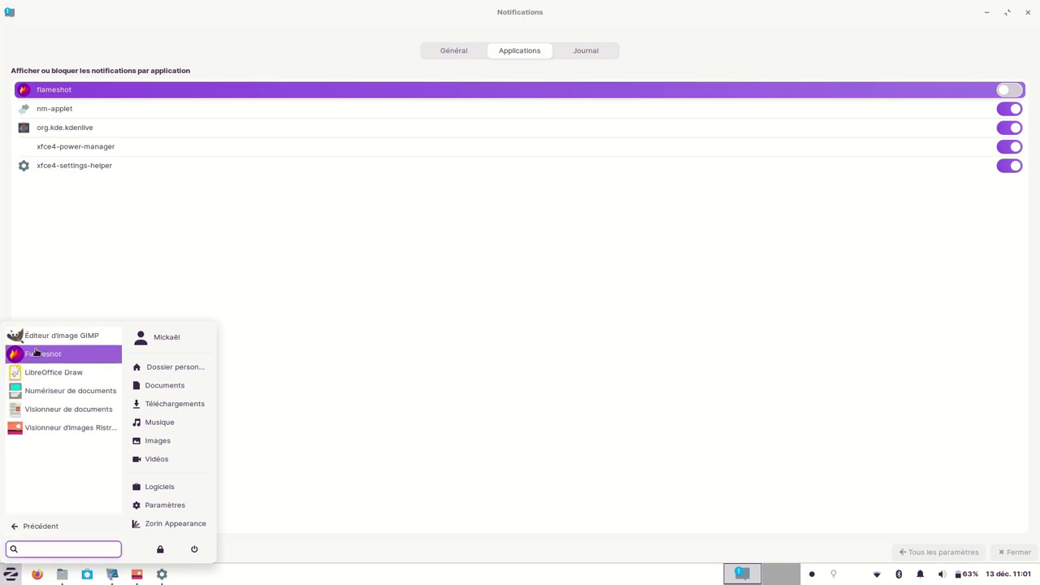
click(39, 354)
Capture an upper area of the Notifications window with Flameshot and save it as 2021-12-13_11-01.png in the Images folder.
right_click(785, 575)
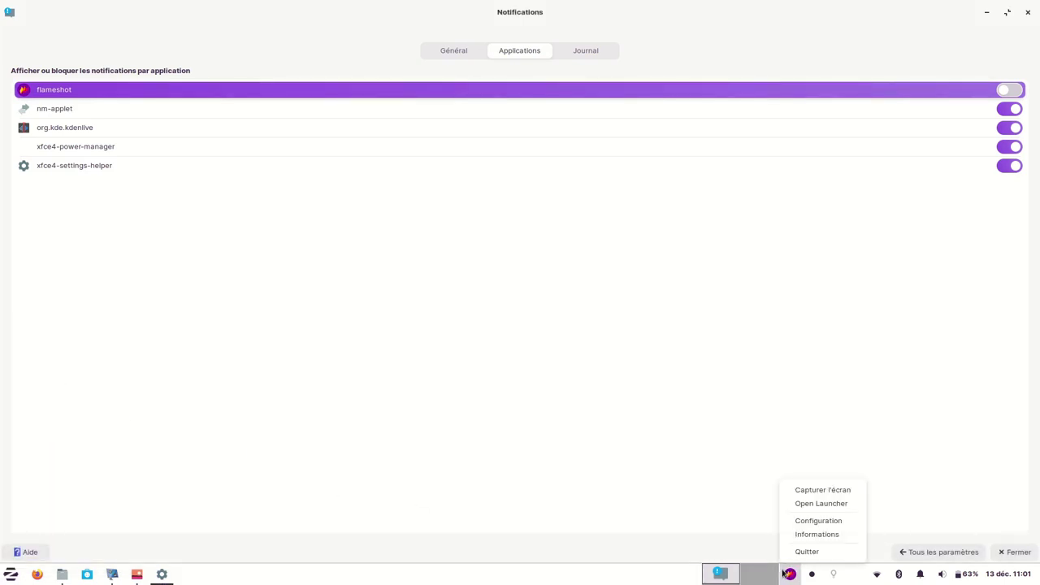
click(823, 492)
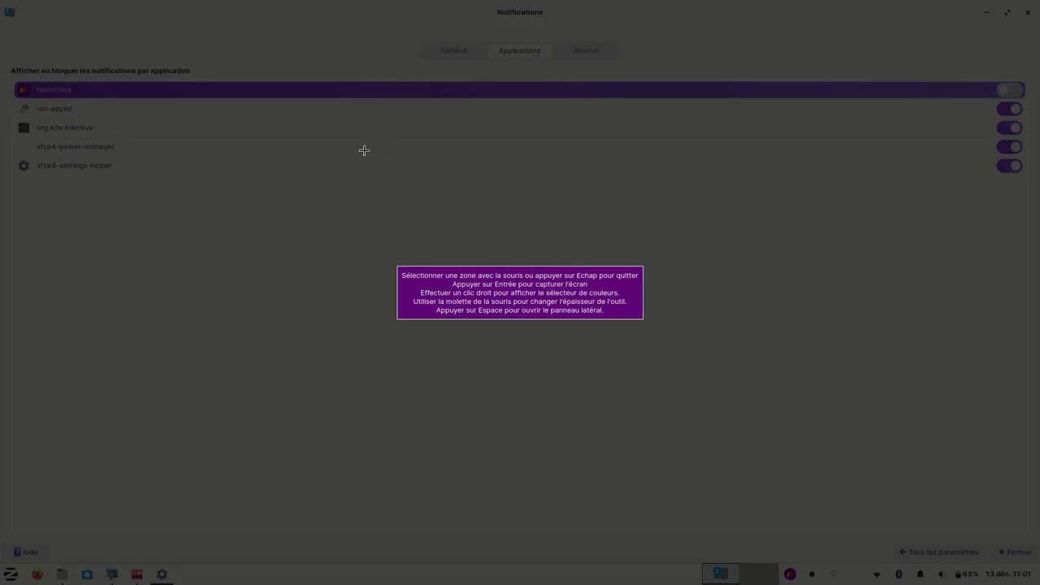
drag(336, 62, 654, 226)
drag(362, 20, 702, 128)
click(715, 109)
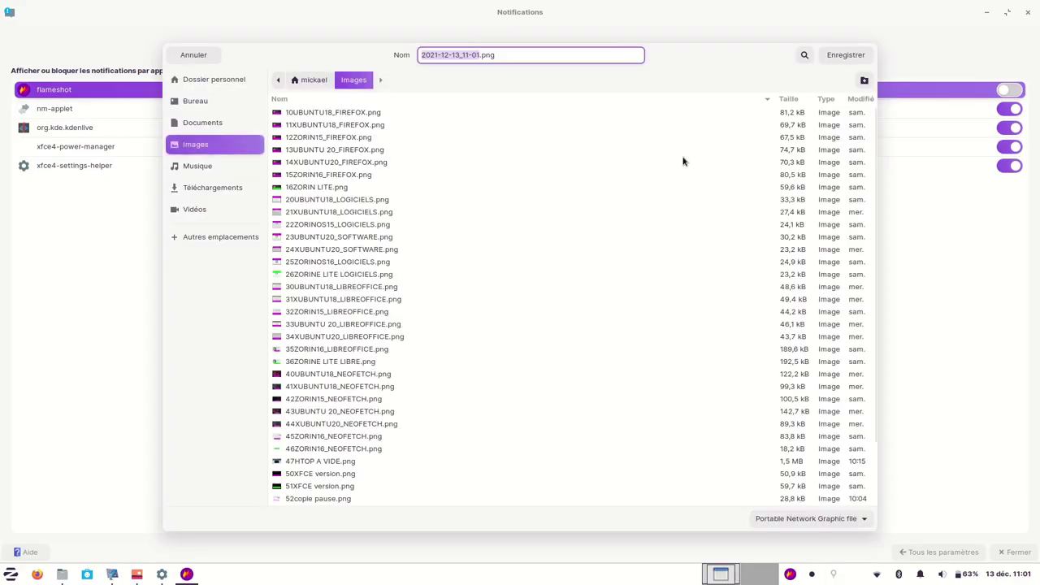
click(847, 57)
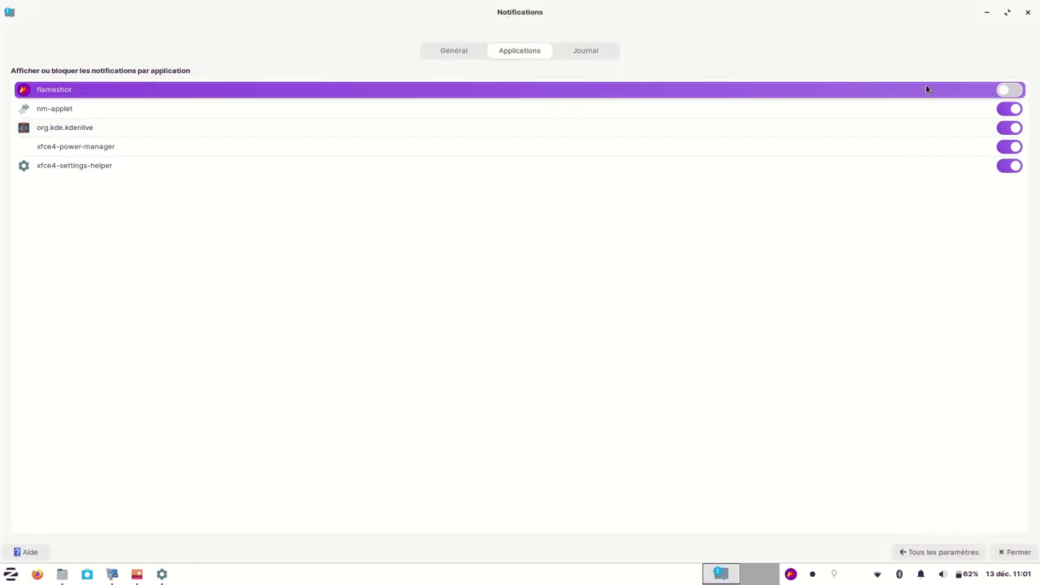
Turn flameshot notifications back on, then capture and save an area of about 468 by 247 pixels around the Applications heading.
click(1011, 90)
right_click(790, 576)
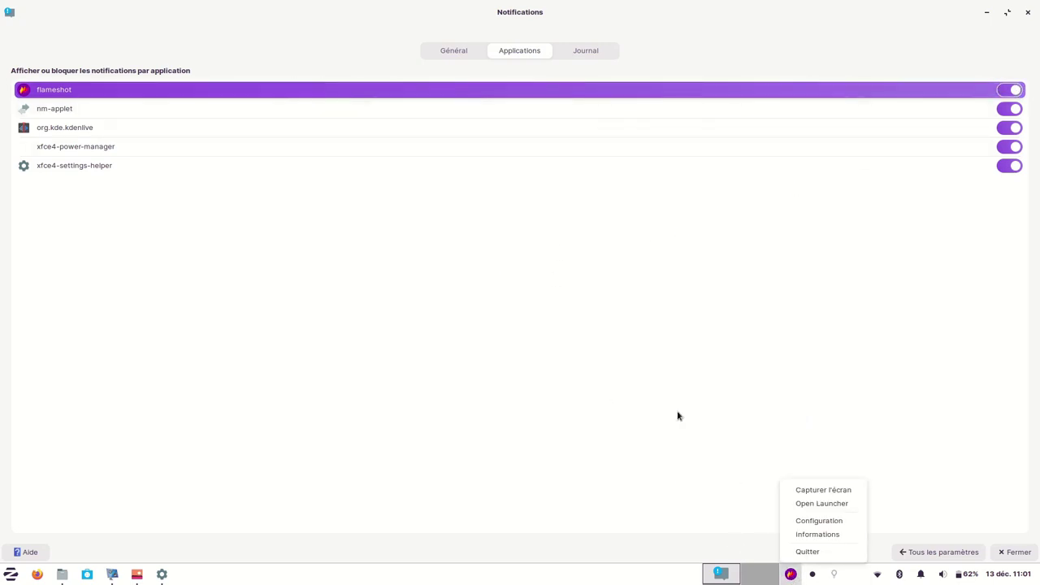
click(840, 490)
drag(389, 27, 640, 158)
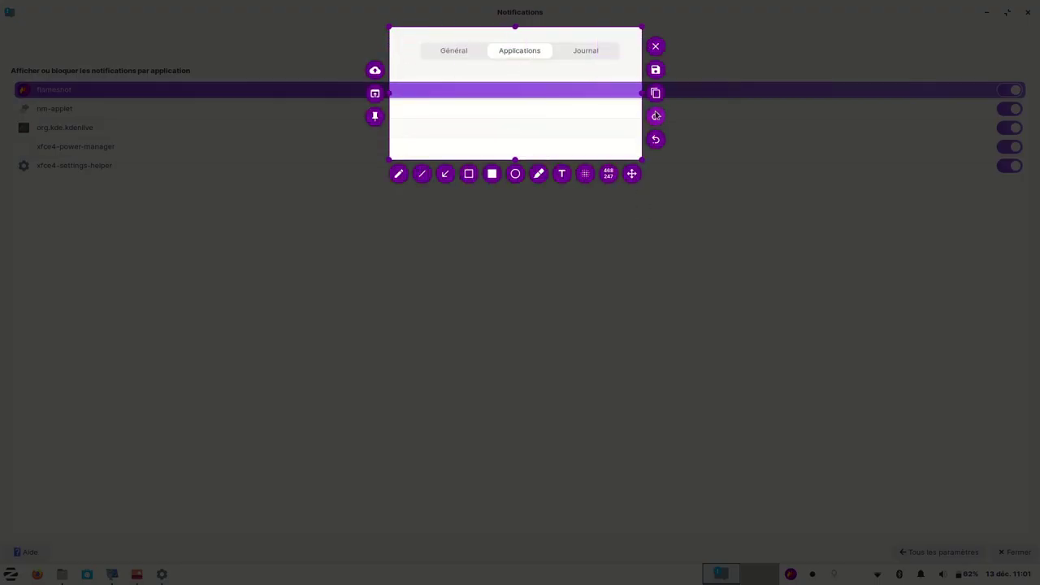
click(659, 76)
click(837, 52)
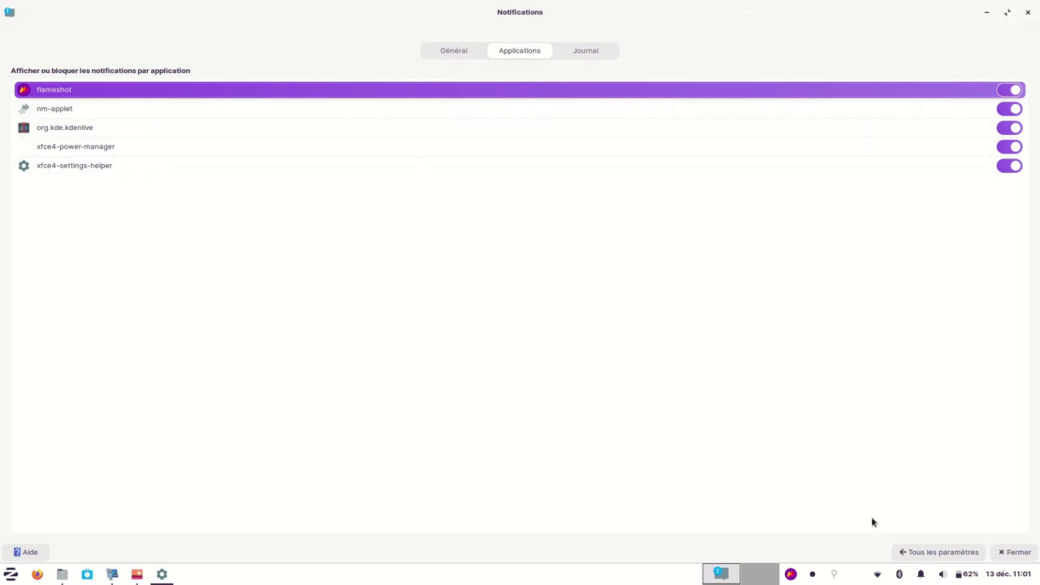
Increase the window snapping distance to about two thirds of its range in the advanced Gestionnaire de fenêtres settings.
click(921, 554)
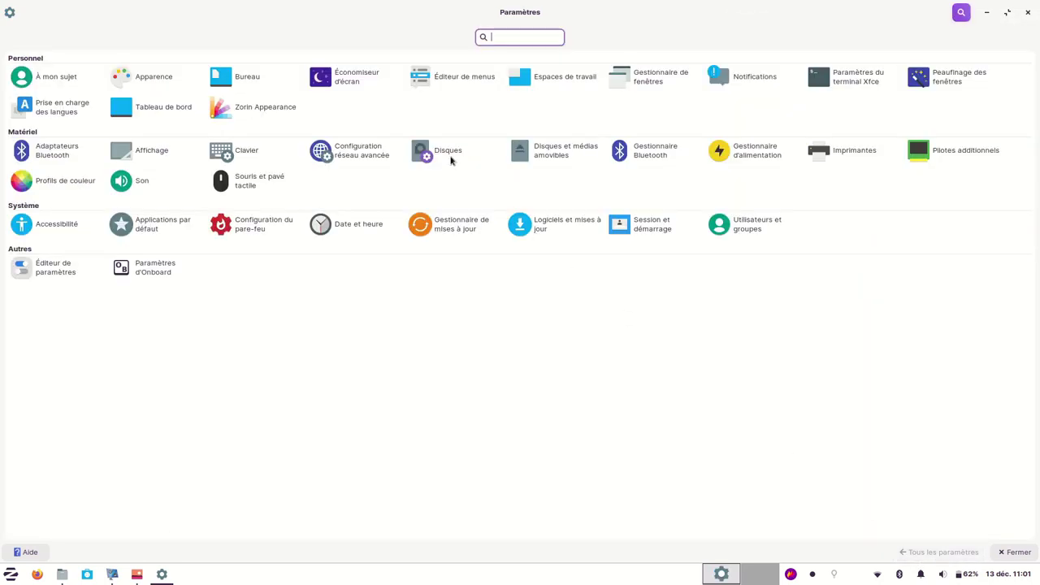
click(635, 84)
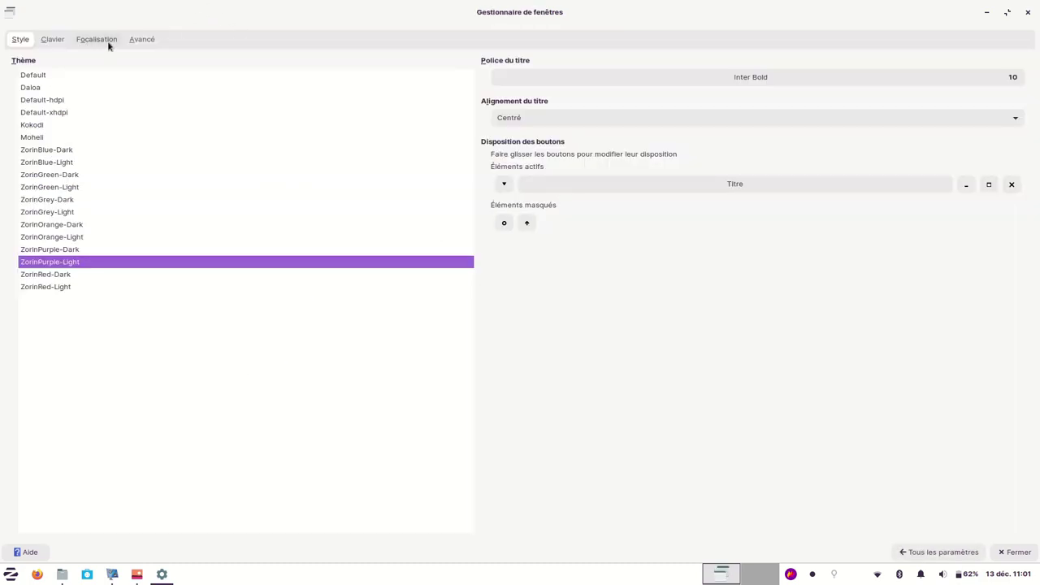
click(140, 41)
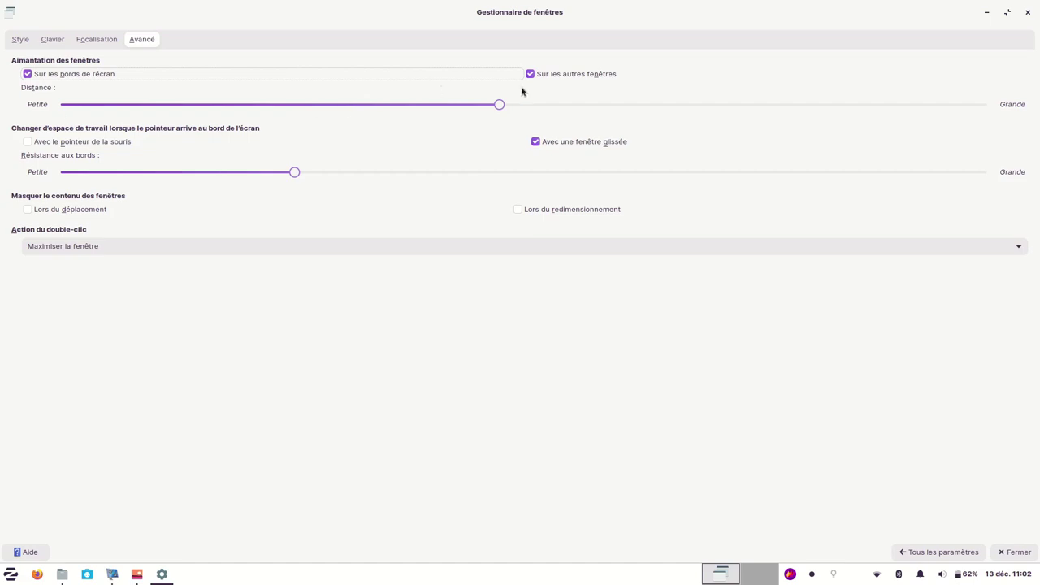
drag(500, 104, 659, 98)
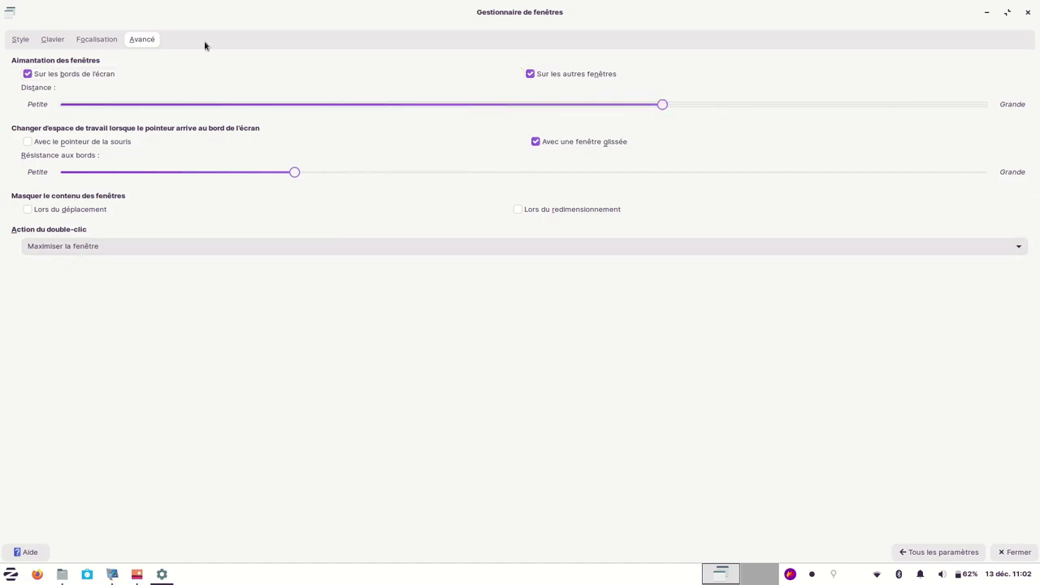
Examine the Focalisation and Style settings of the window manager and return to the overview of all settings.
click(91, 41)
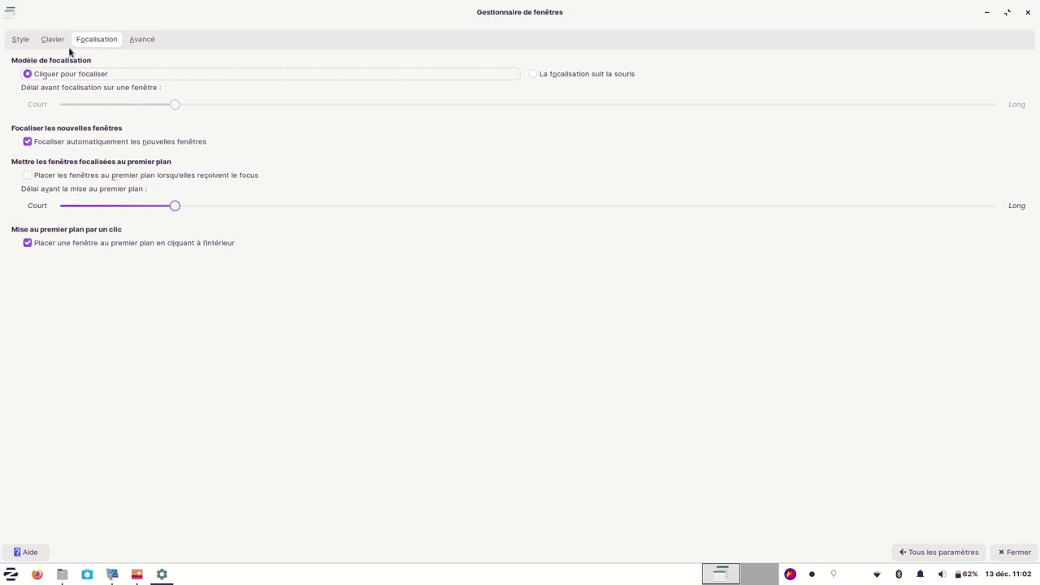
click(18, 42)
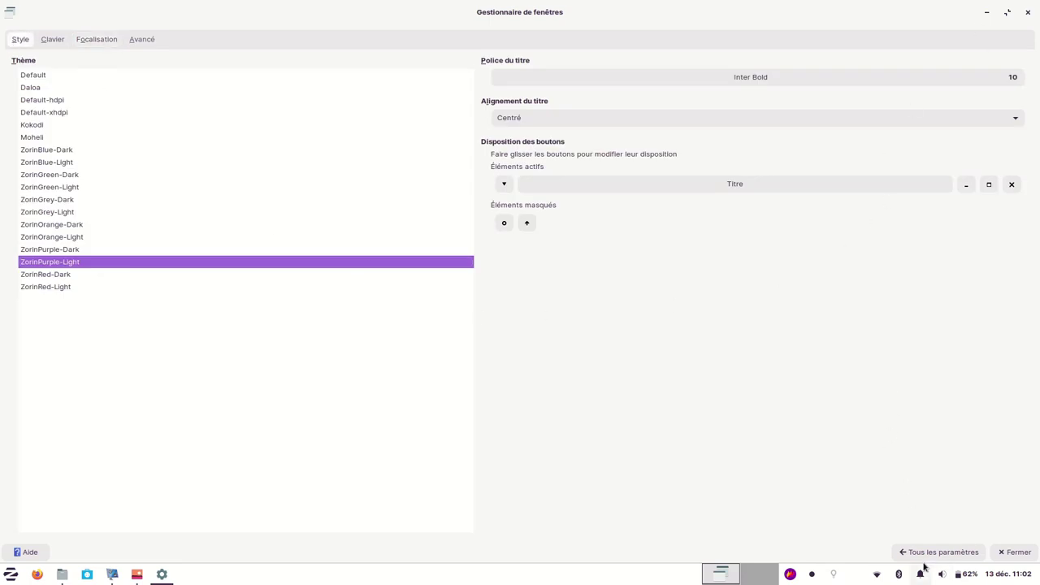
click(932, 553)
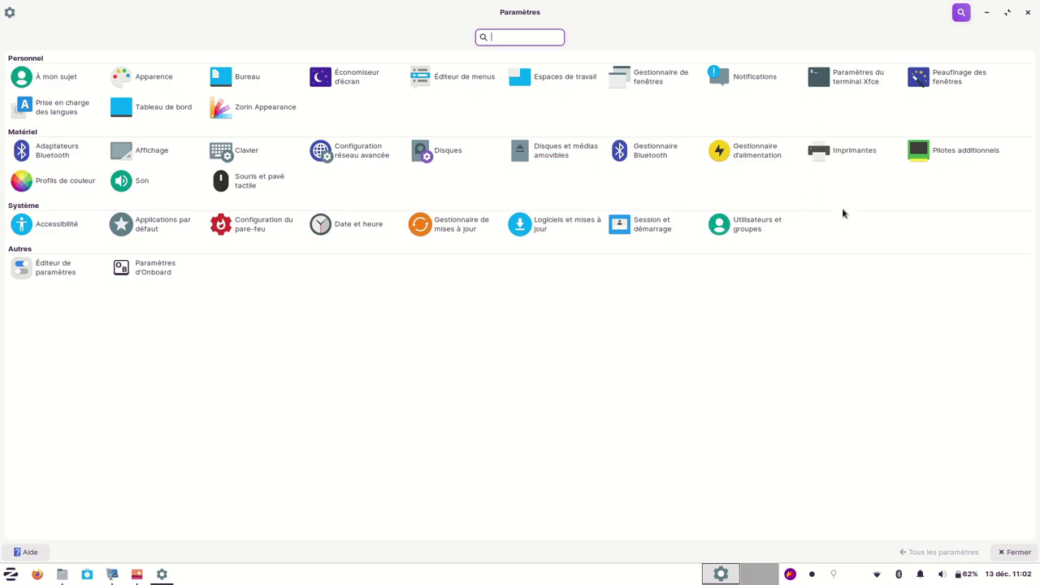
Examine the Peaufinage des fenêtres settings one category after another, from Navigation to Compositeur.
click(969, 81)
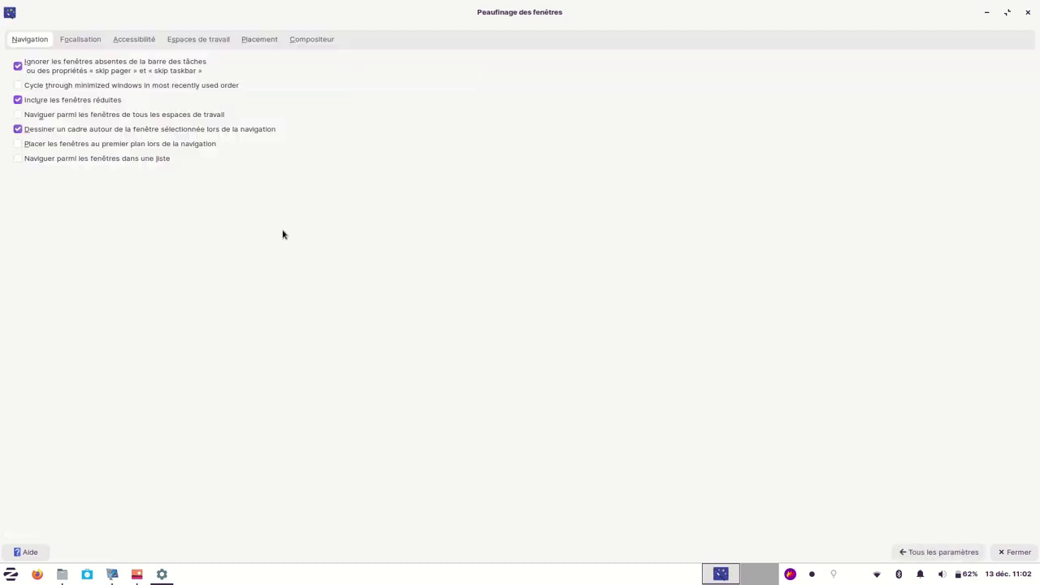
click(81, 39)
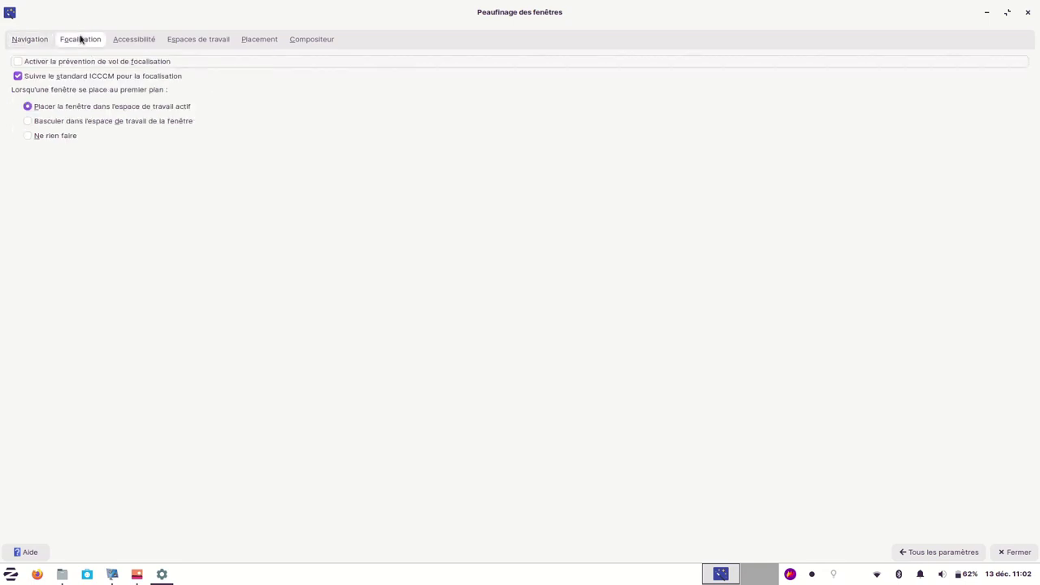
click(127, 40)
click(199, 40)
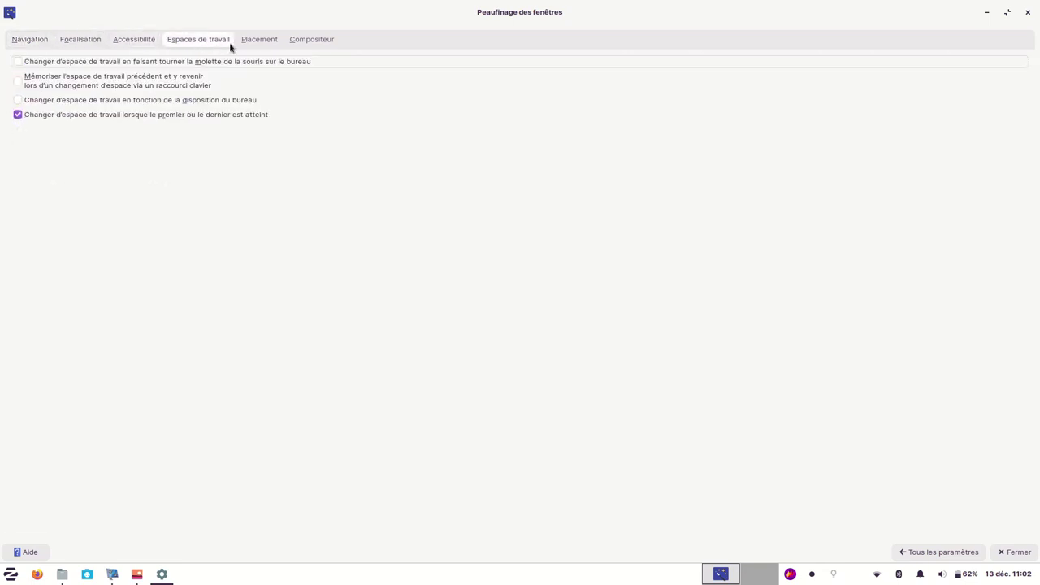
click(260, 40)
click(299, 42)
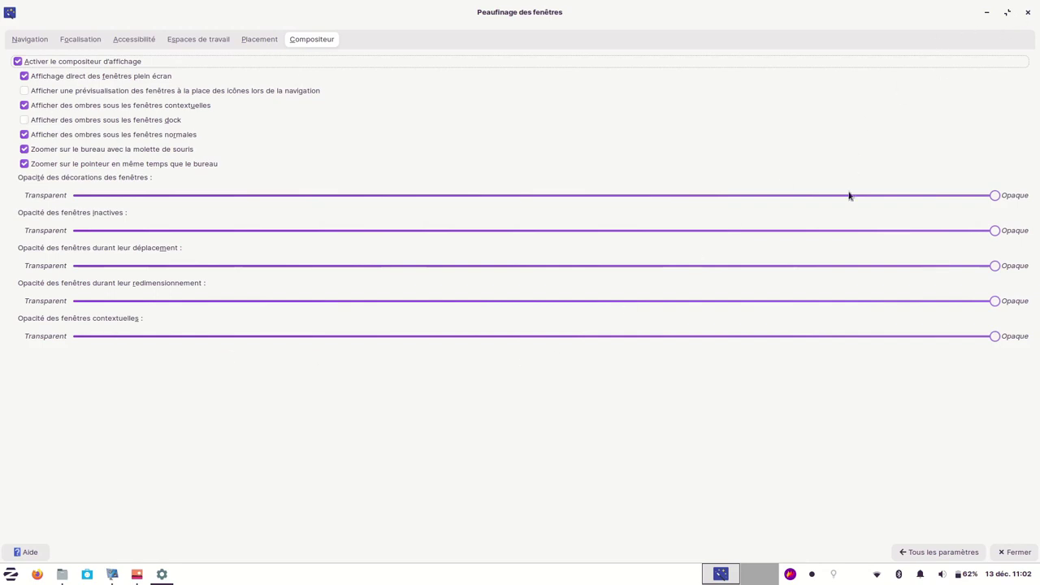
Return to all settings and open Clavier to examine the option restoring the numeric lock state at startup.
click(919, 553)
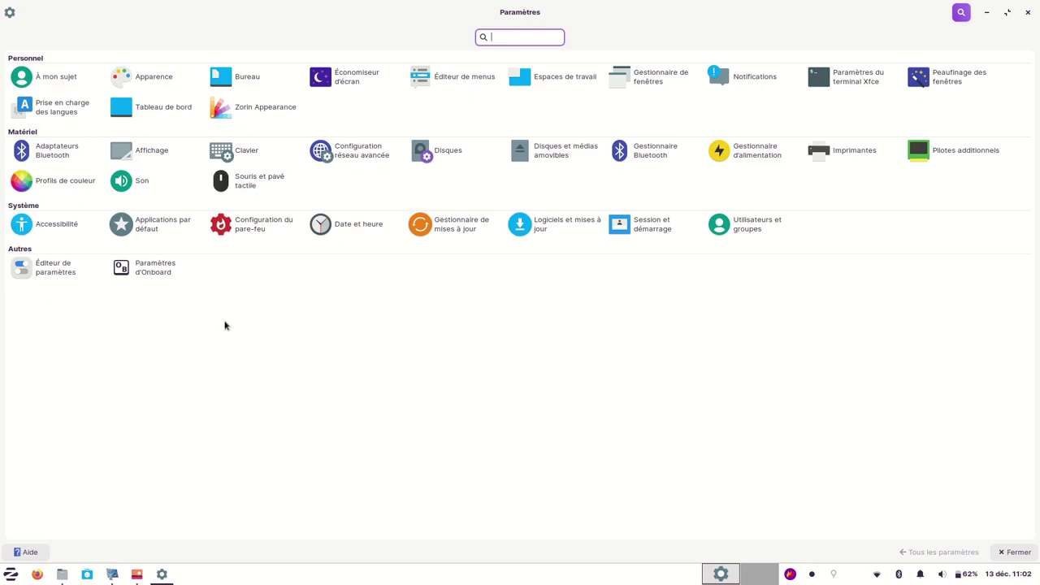
click(243, 154)
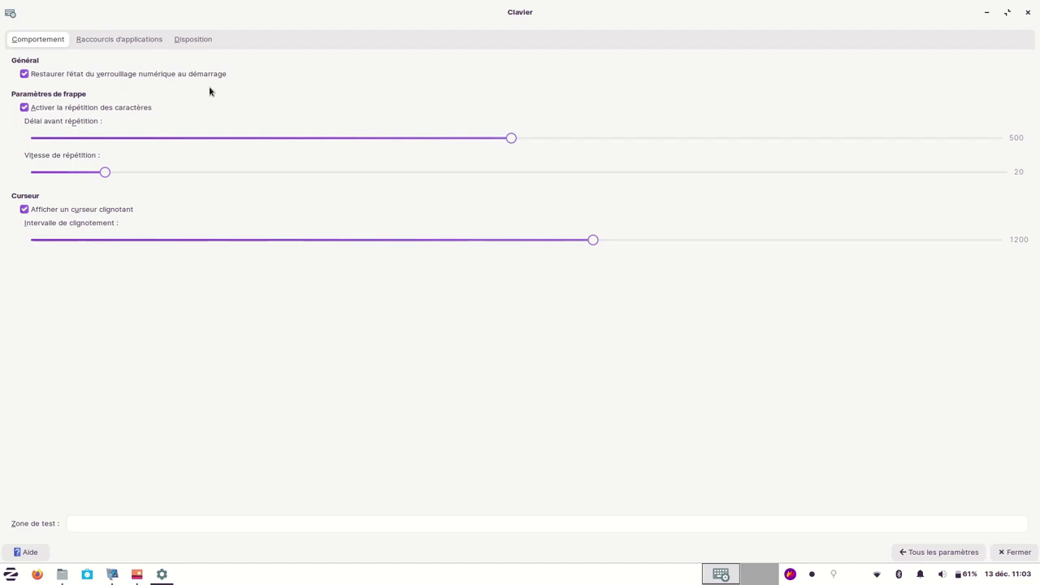
Switch to Firefox, open the bookmarked article on activating Verr Num at startup, and highlight its heading on determining the display manager.
key(alt+F4)
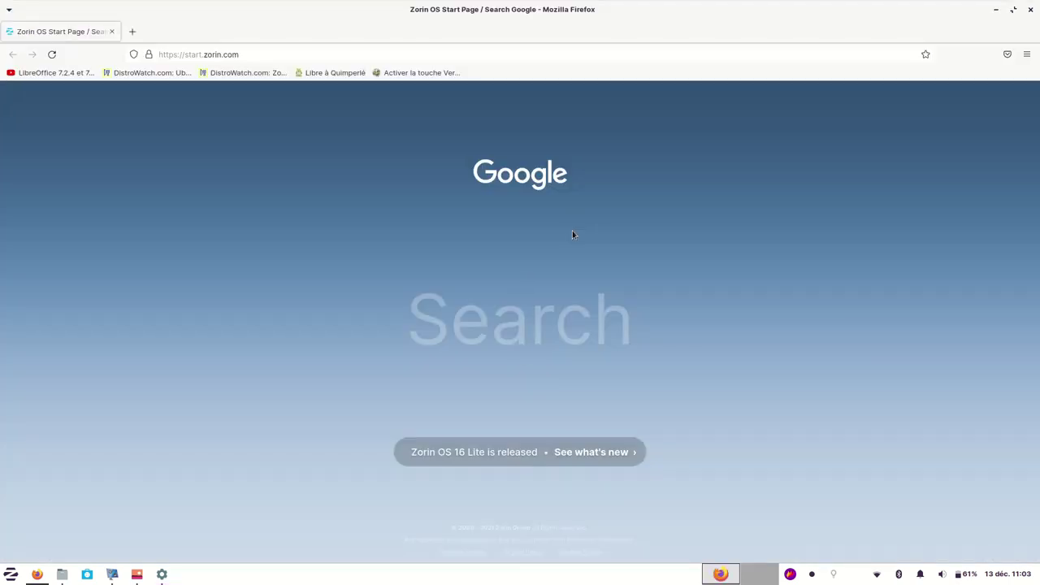
click(405, 73)
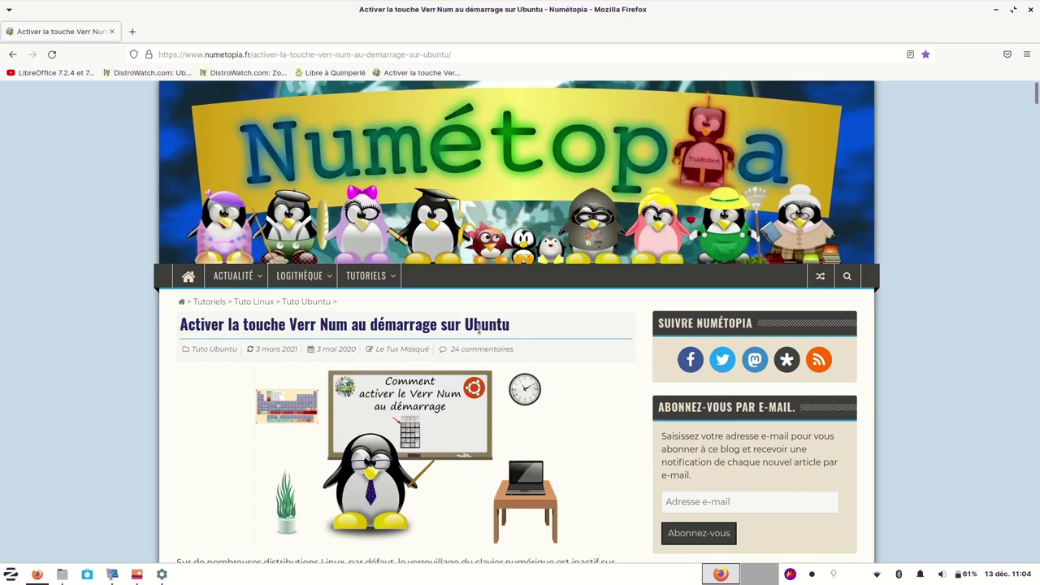
scroll(375, 349, down, 12)
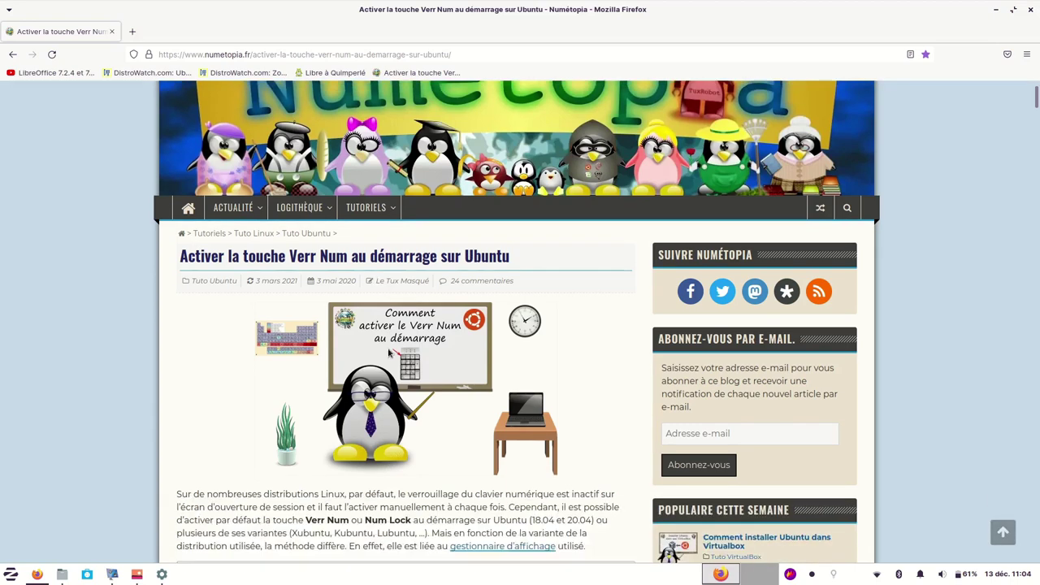
scroll(396, 355, down, 4)
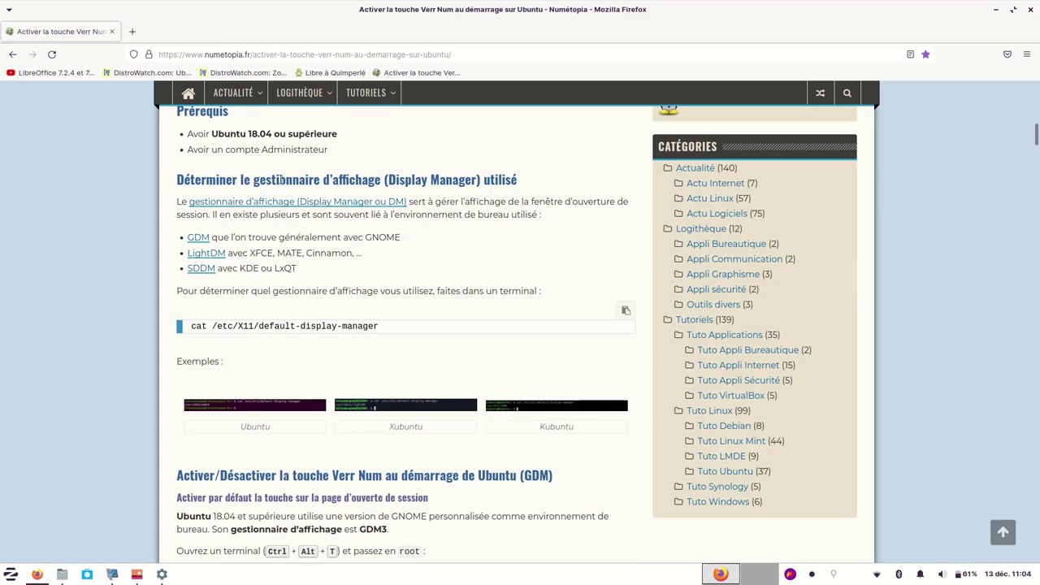
drag(542, 179, 176, 169)
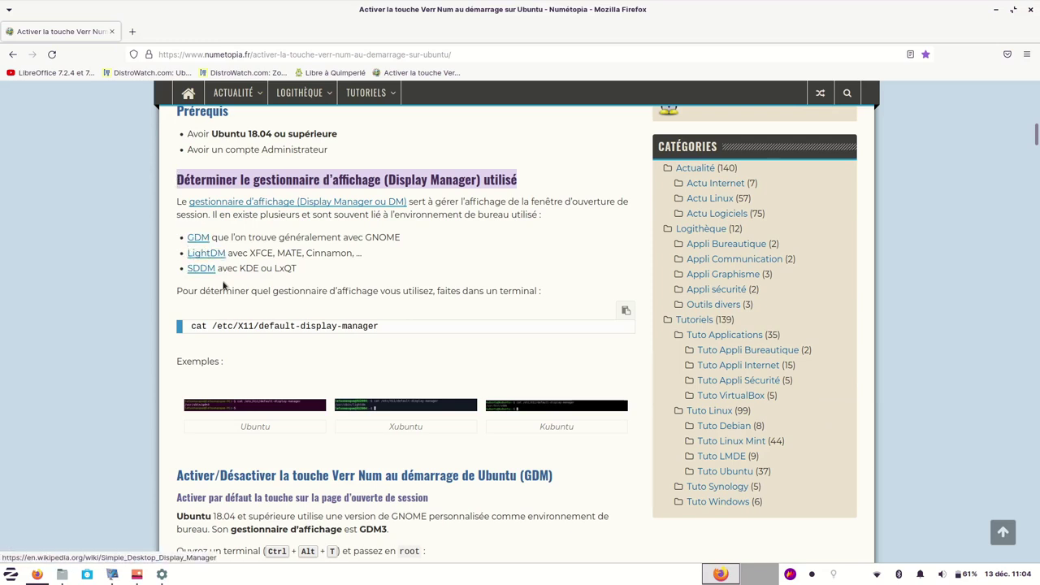
Copy the command cat /etc/X11/default-display-manager from the article and run it in a new terminal to determine the display manager.
drag(385, 329, 184, 329)
key(ctrl+c)
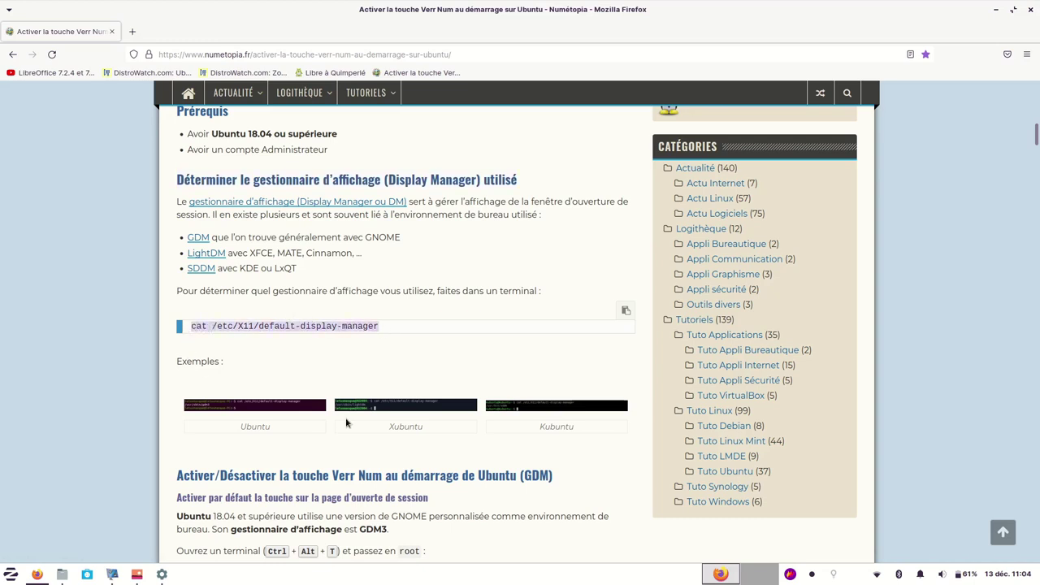
key(ctrl+alt+t)
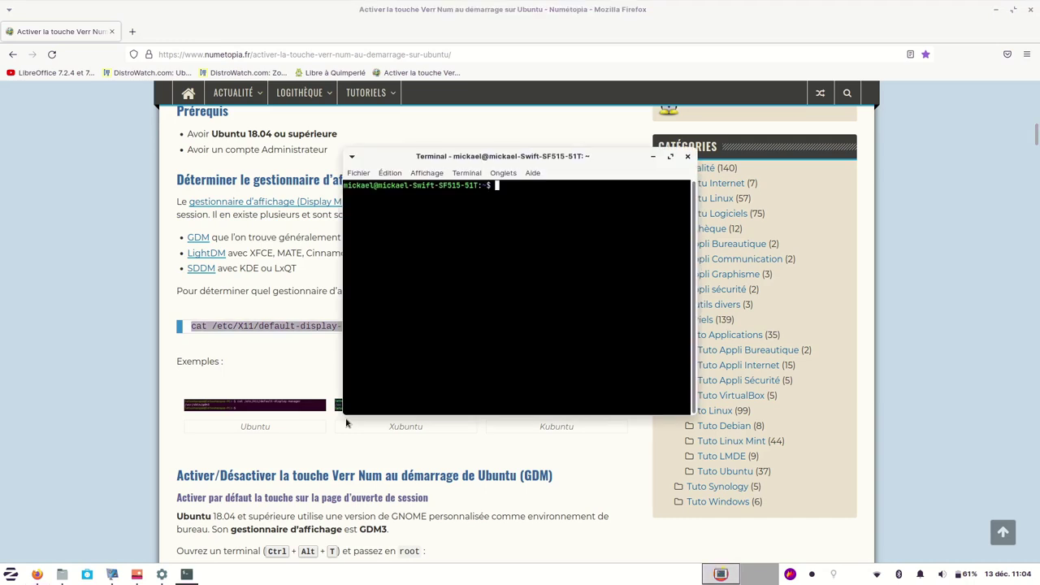
middle_click(579, 259)
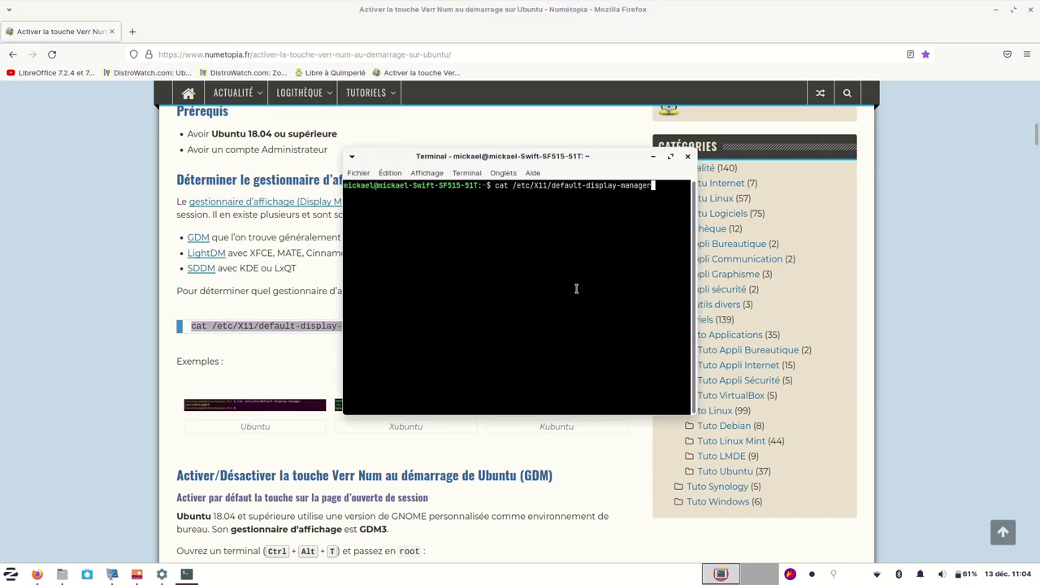
key(Return)
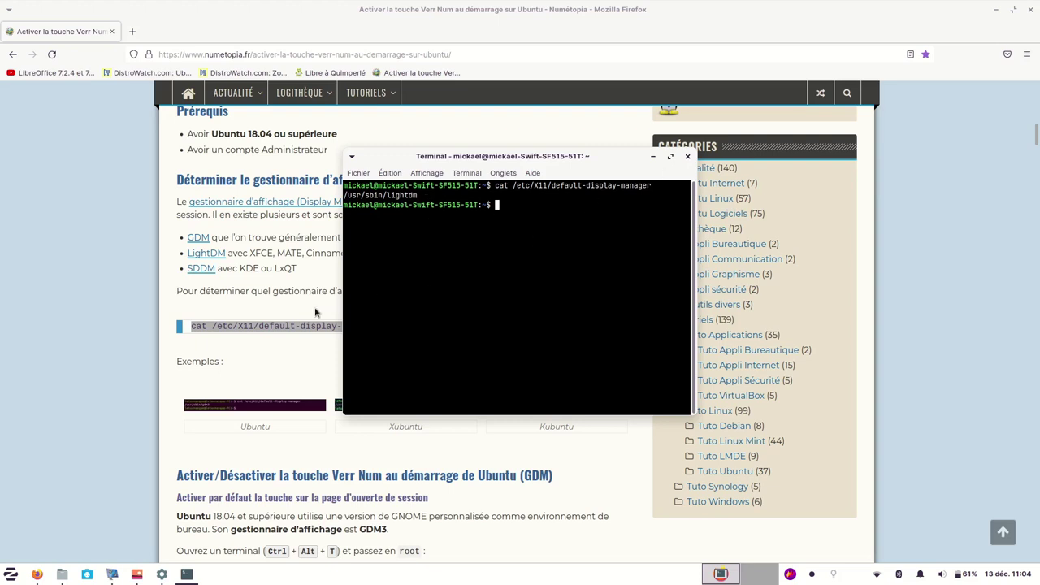
Return to the Firefox article, find the section for Xubuntu, Lubuntu 18.04, Ubuntu MATE and Budgie, and highlight (LightDM) in its heading.
click(67, 351)
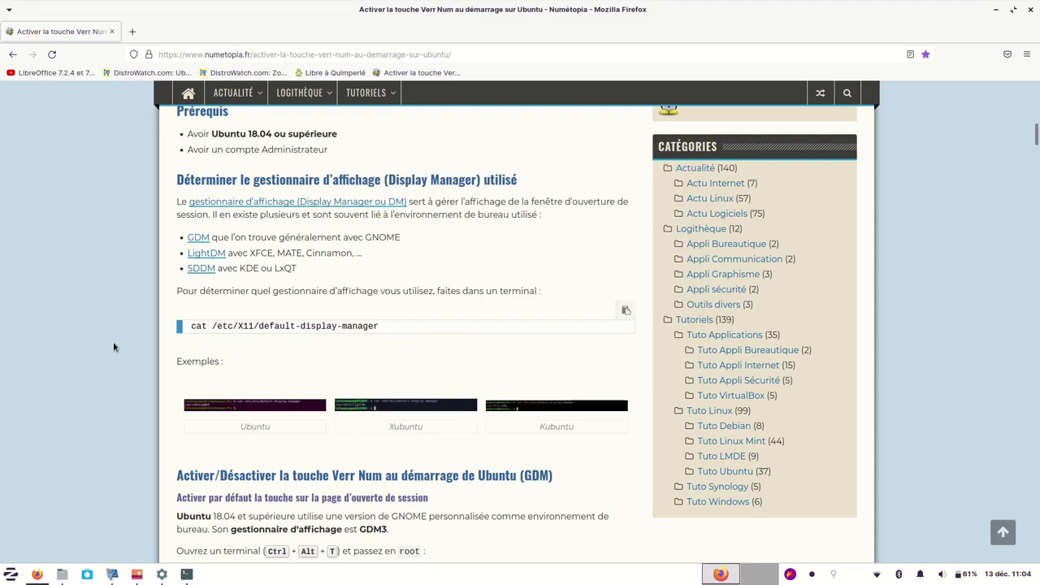
scroll(114, 347, down, 3)
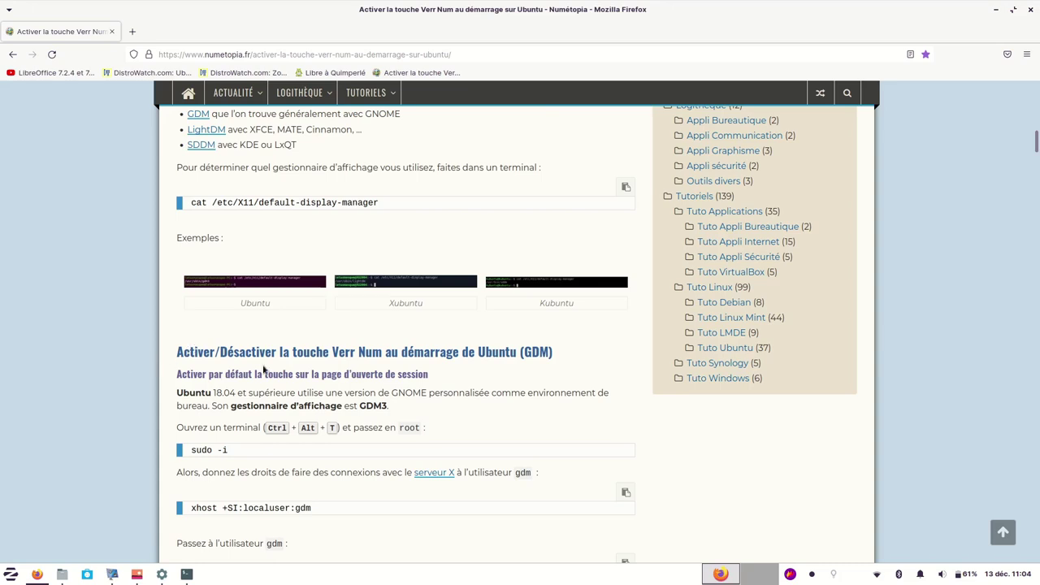
scroll(473, 372, down, 10)
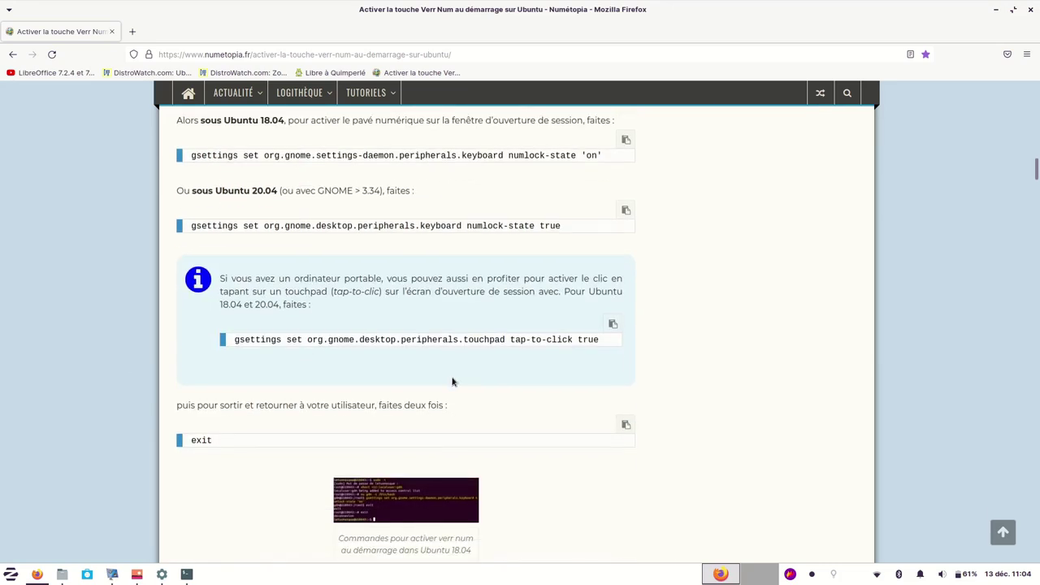
scroll(452, 381, down, 8)
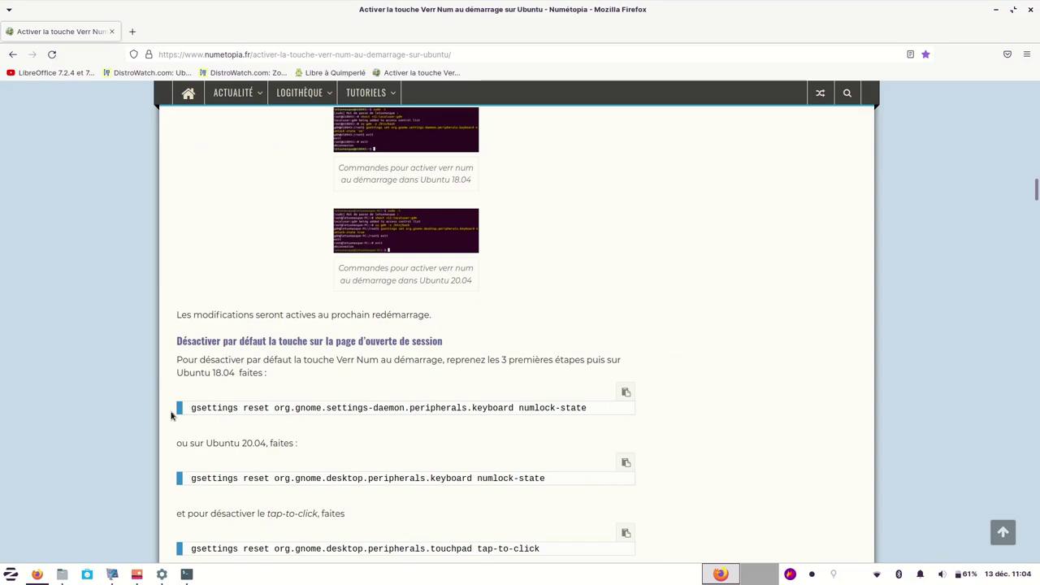
scroll(172, 415, down, 8)
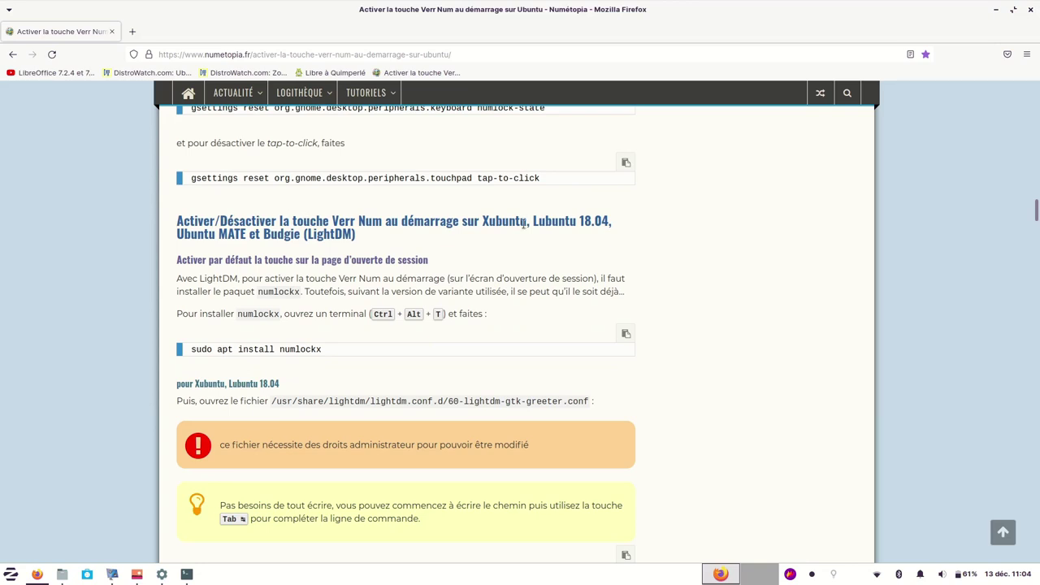
drag(305, 234, 363, 241)
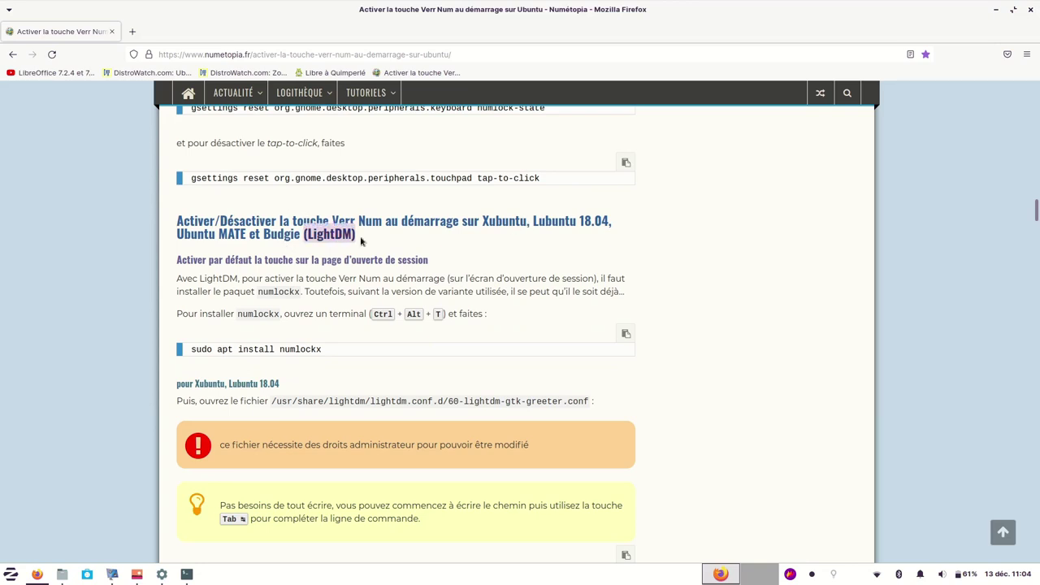
Copy sudo apt install numlockx from the article and run it in the terminal, authenticating with the account password.
scroll(403, 354, down, 2)
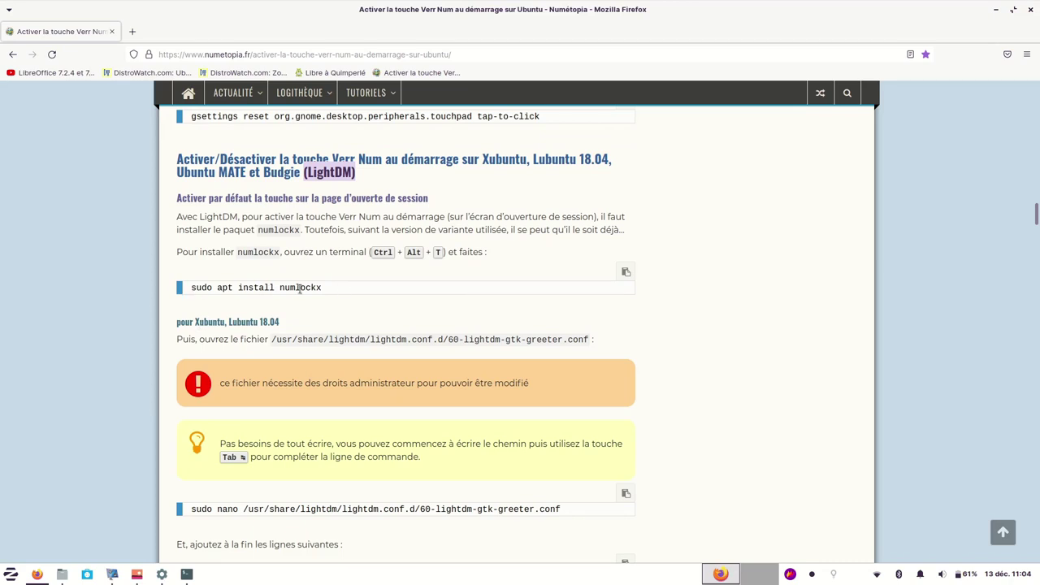
drag(337, 288, 185, 299)
key(ctrl+c)
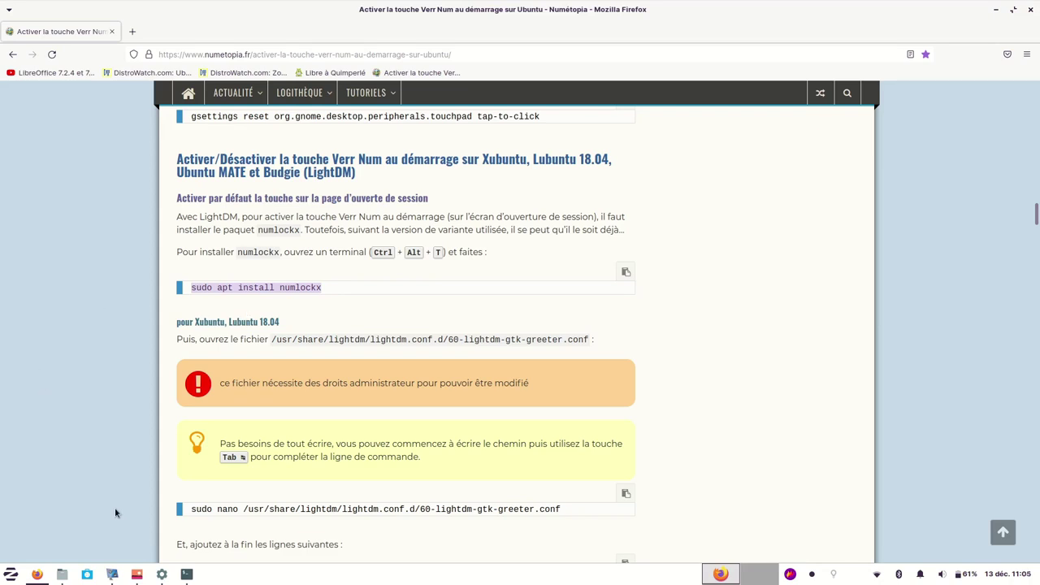
click(186, 572)
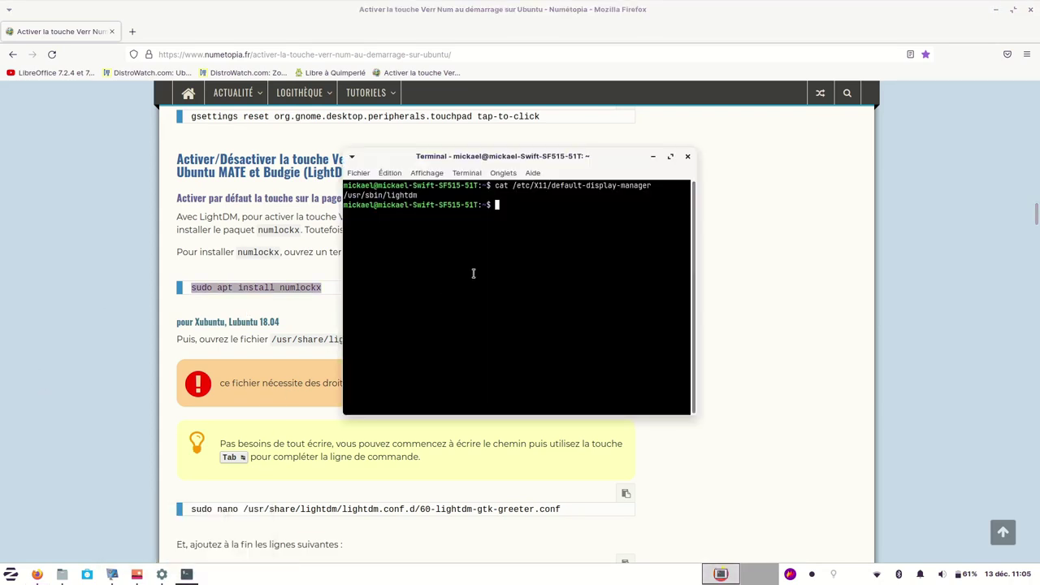
middle_click(565, 216)
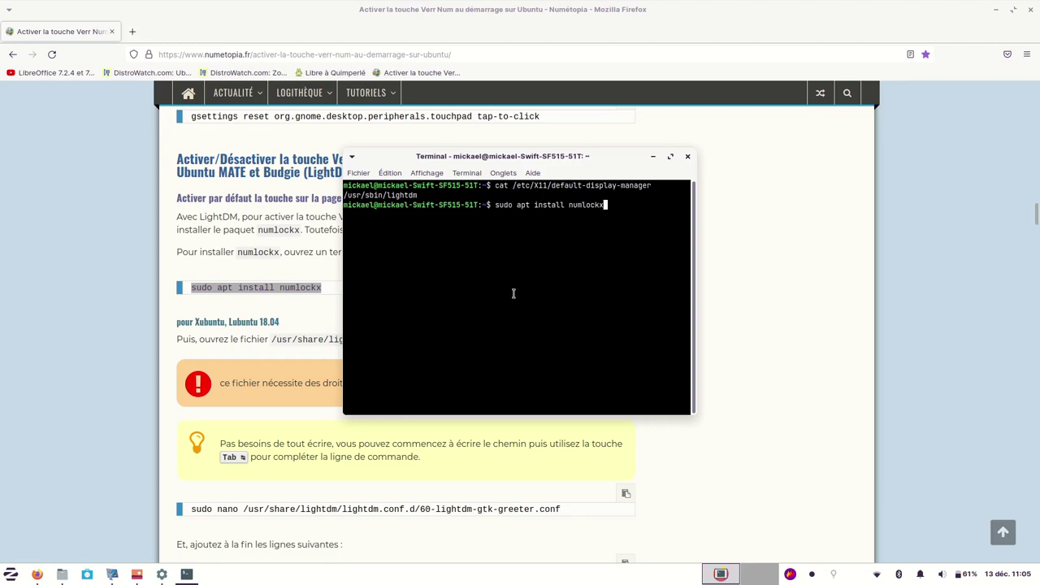
key(Return)
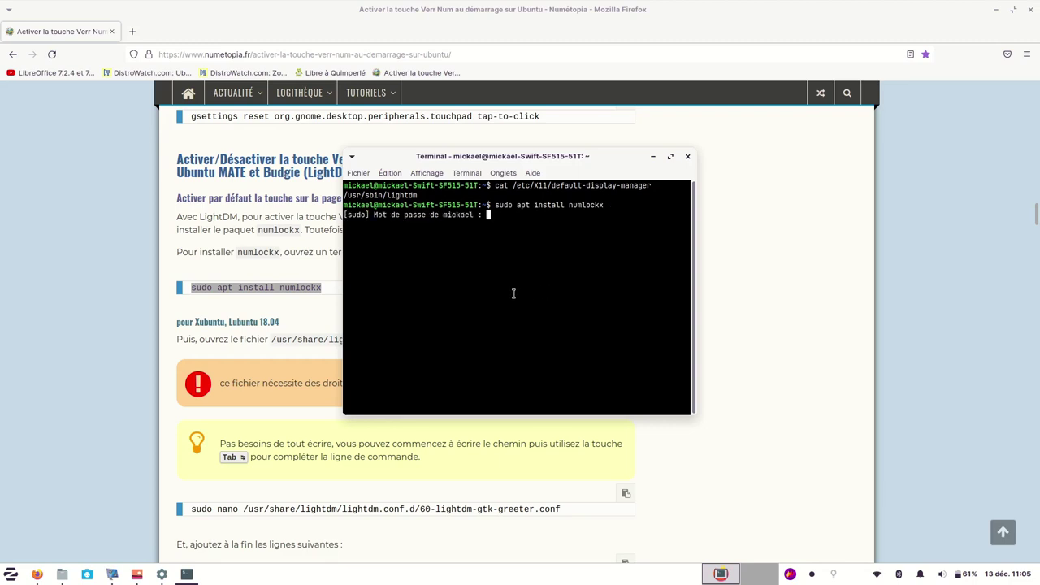
key(Return)
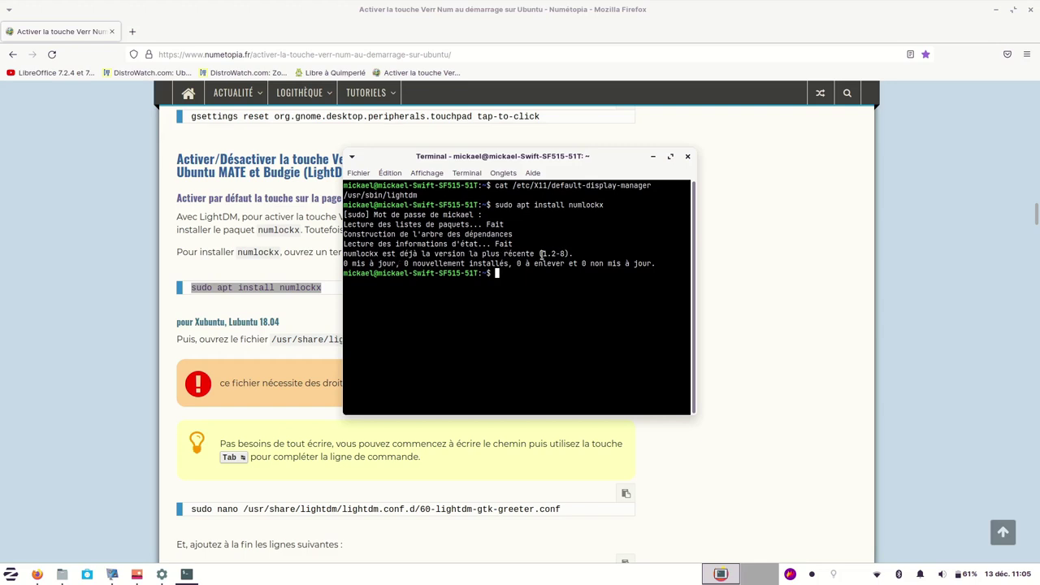
Transfer the article's command sudo nano /usr/share/lightdm/lightdm.conf.d/60-lightdm-gtk-greeter.conf to the terminal prompt.
click(97, 348)
scroll(377, 399, down, 3)
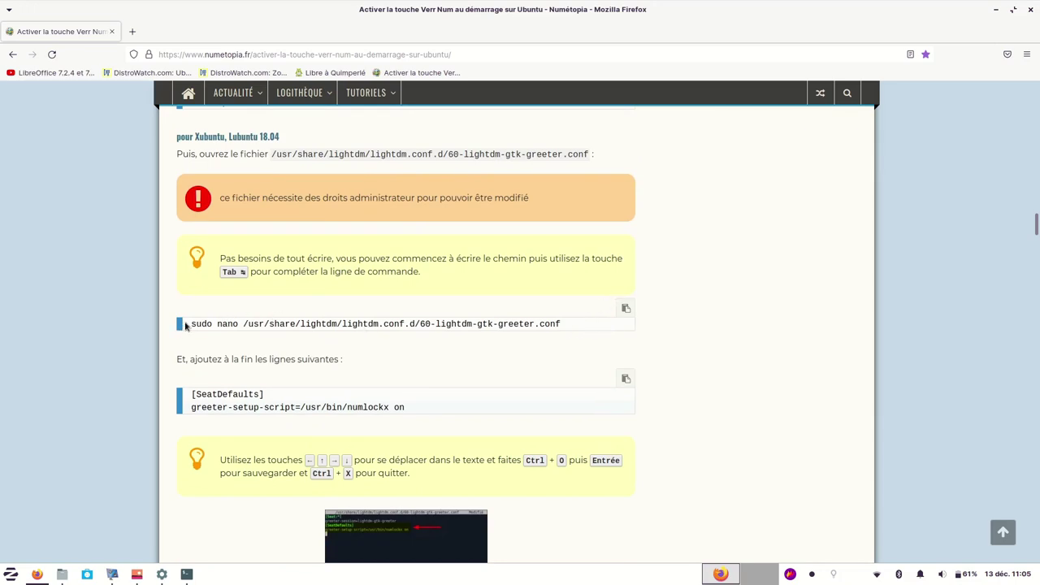
drag(191, 326, 553, 325)
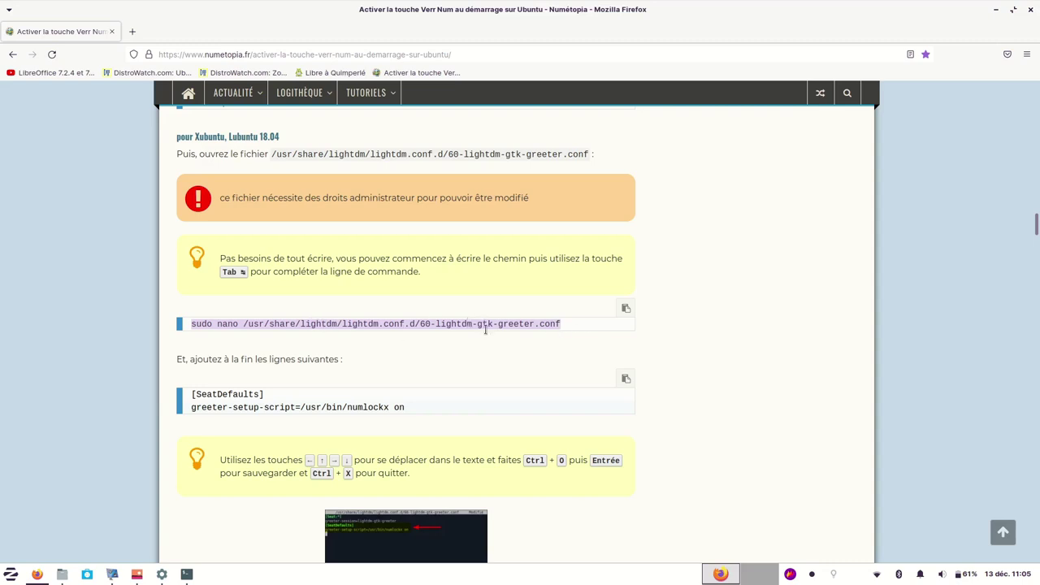
click(186, 576)
middle_click(527, 289)
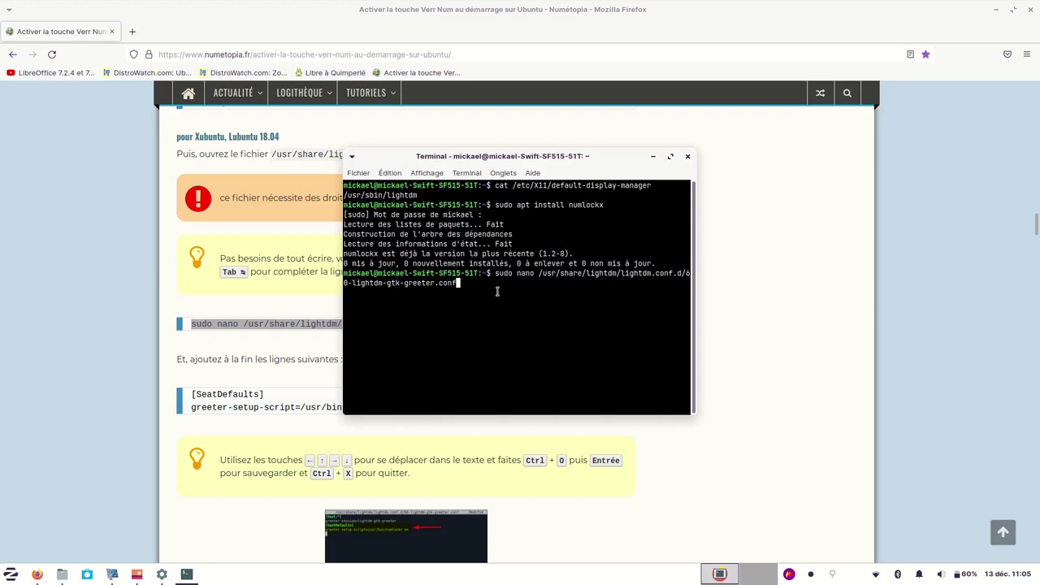
Replace nano with gedit in the pending command and run it to open 60-lightdm-gtk-greeter.conf in the graphical editor.
key(Left)
key(Left)
key(Left)
key(Left)
key(Left)
key(Left)
key(Left)
key(Left)
key(Left)
key(Left)
key(Left)
key(Left)
key(Left)
key(Left)
key(Left)
key(Left)
key(Left)
key(Left)
key(Left)
key(Left)
key(Left)
key(Left)
key(Left)
key(Left)
key(Left)
key(Left)
key(Left)
key(Left)
key(Left)
key(Left)
key(Left)
key(Left)
key(Left)
key(Left)
key(Left)
key(Left)
key(Left)
key(Left)
key(Left)
key(Left)
key(BackSpace)
key(BackSpace)
key(BackSpace)
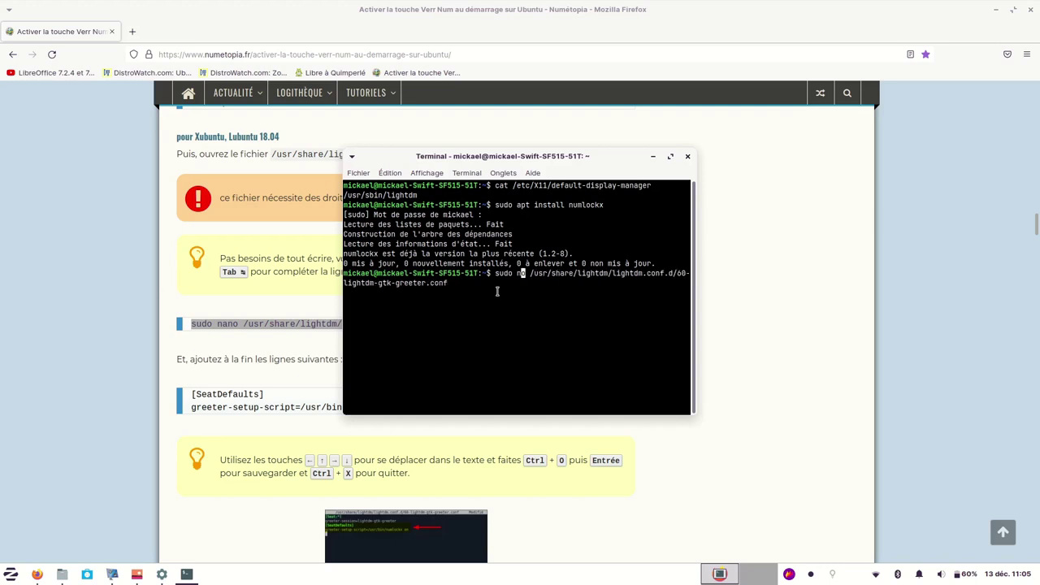
text(gedit)
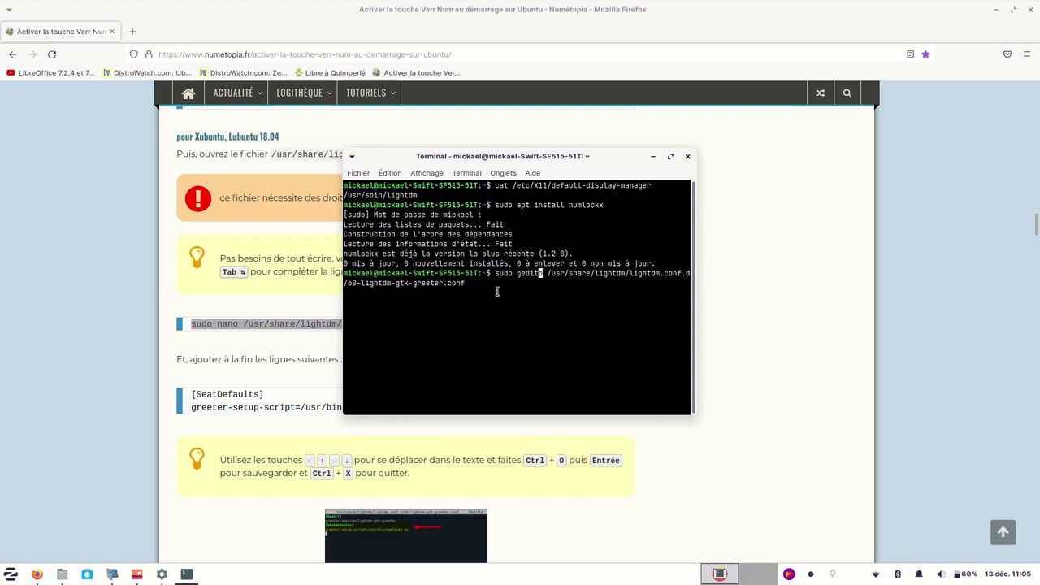
key(Delete)
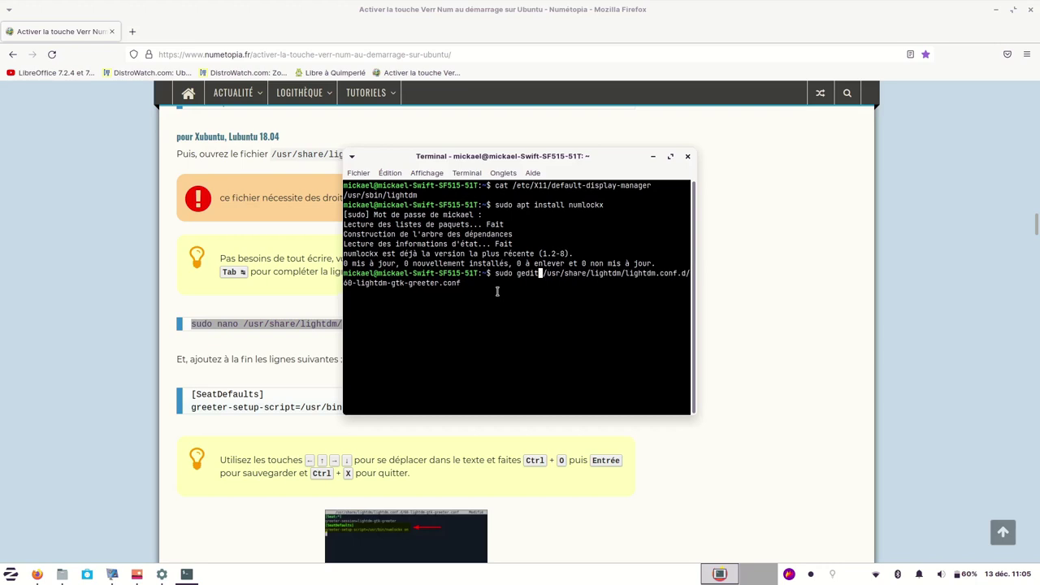
key(Return)
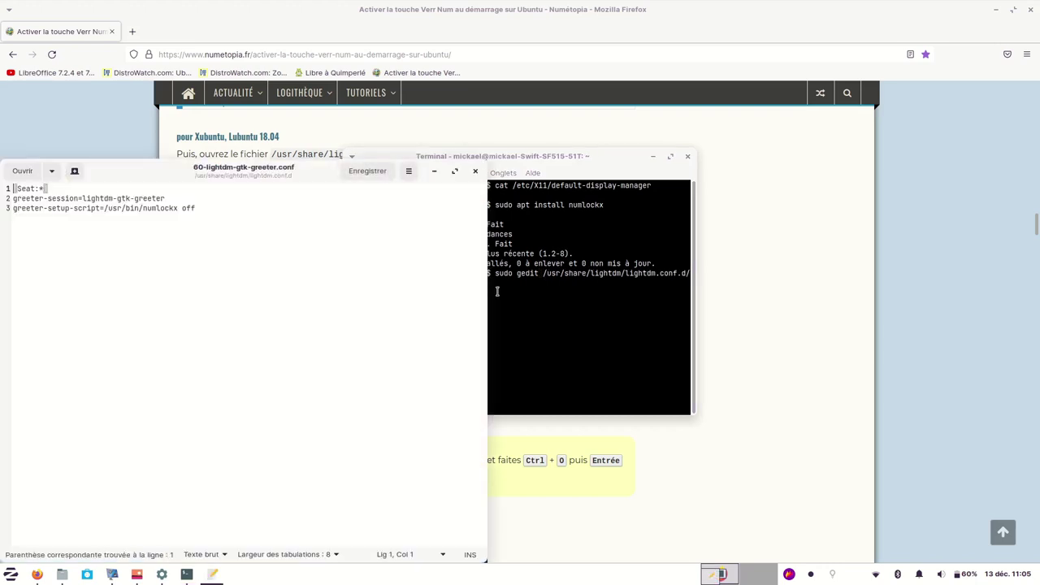
Highlight the greeter-setup-script line in the configuration file, and bring up the Clavier settings to check the startup numeric lock option.
drag(285, 168, 757, 59)
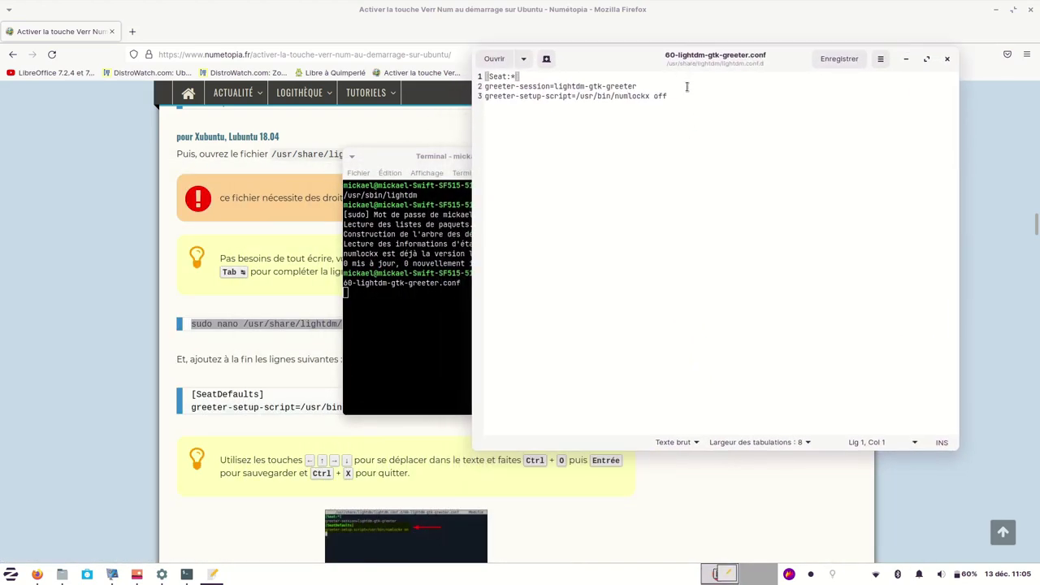
click(664, 96)
drag(665, 96, 473, 95)
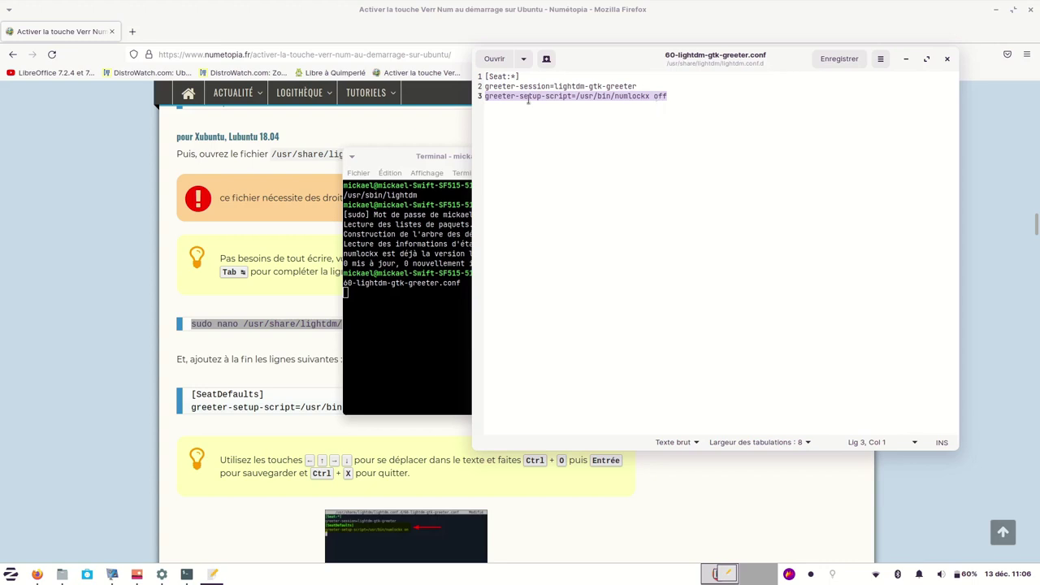
mouse_move(168, 575)
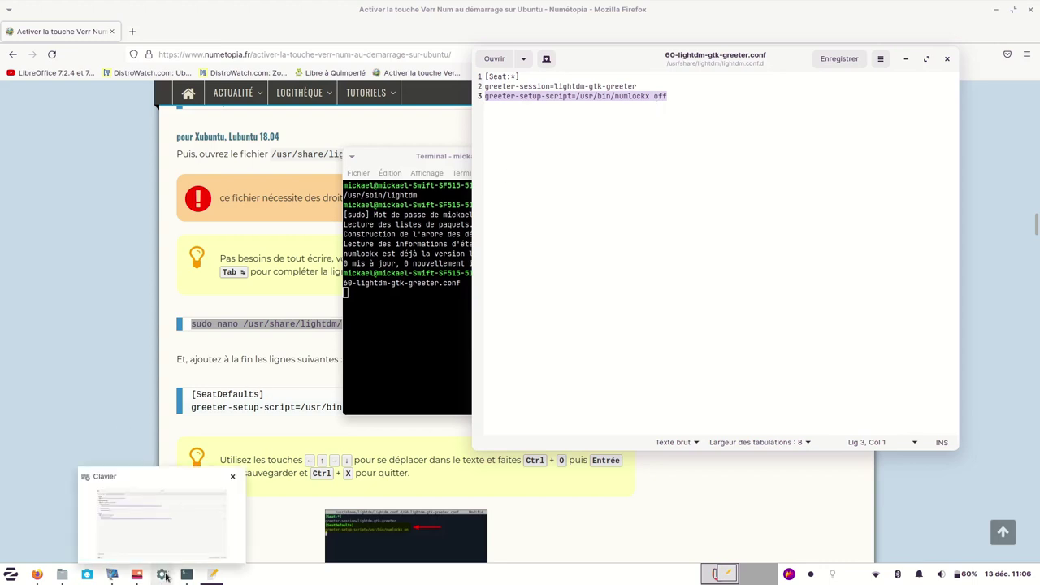
click(170, 533)
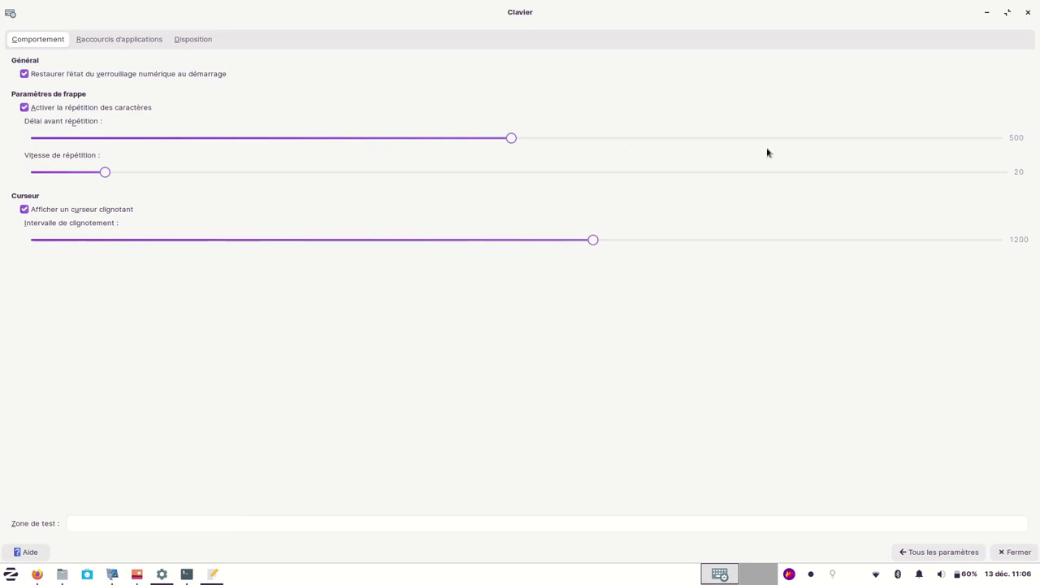
Switch back to the Firefox article and highlight the line greeter-setup-script=/usr/bin/numlockx on.
click(41, 575)
scroll(800, 331, down, 1)
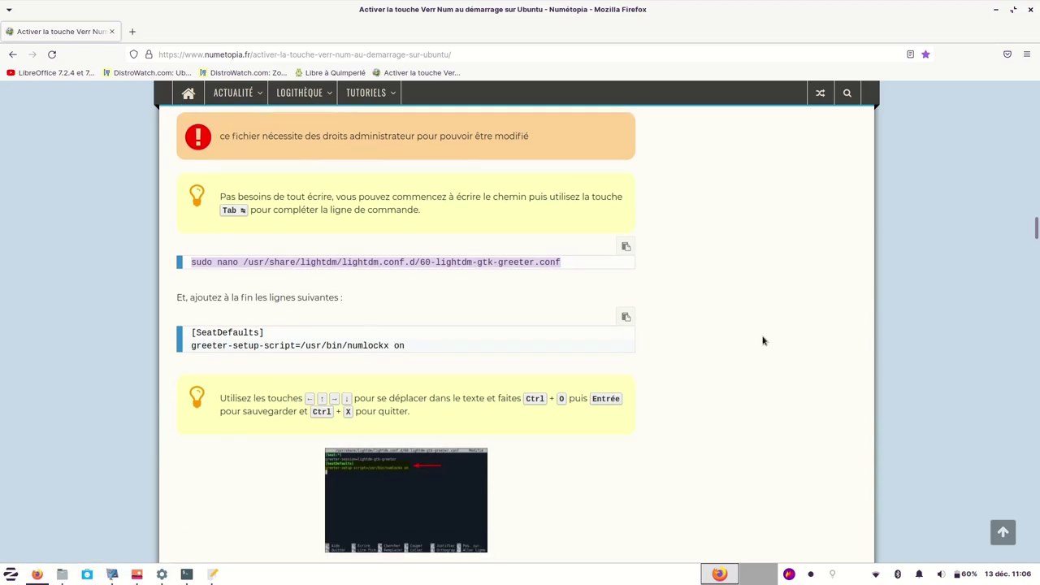
scroll(715, 339, down, 1)
click(418, 287)
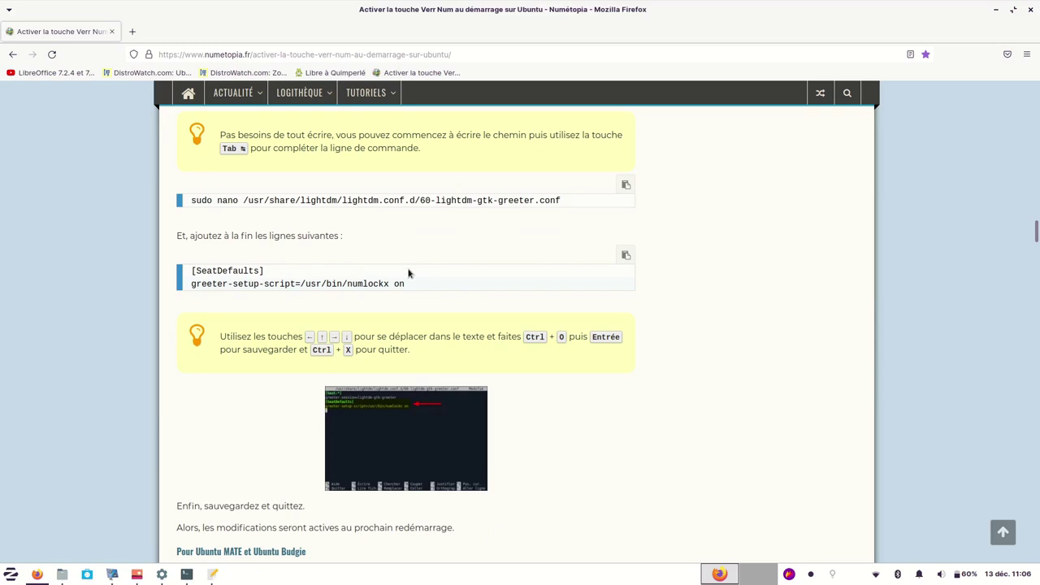
drag(416, 283, 167, 294)
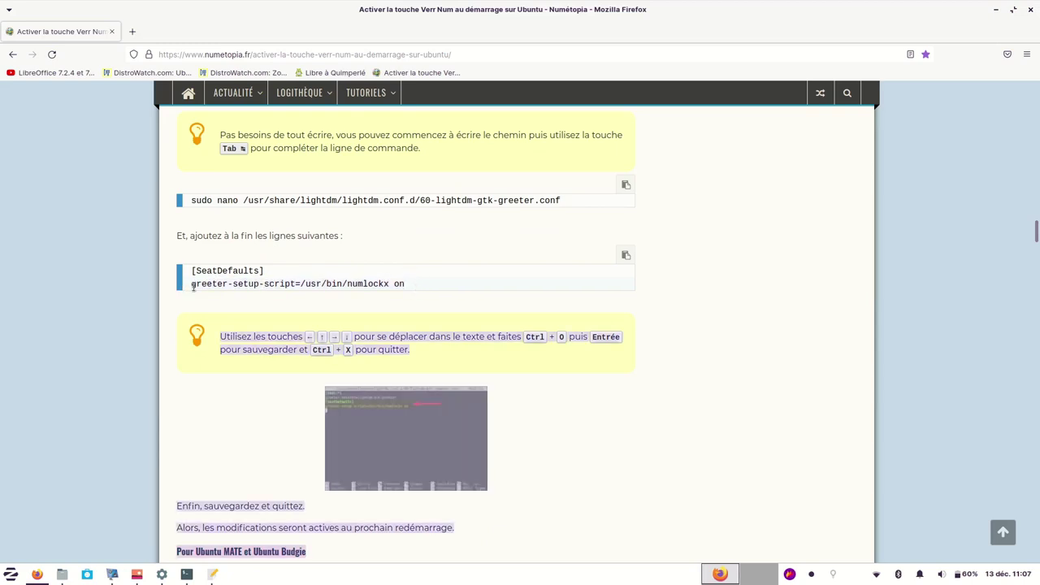
click(433, 283)
drag(398, 283, 181, 291)
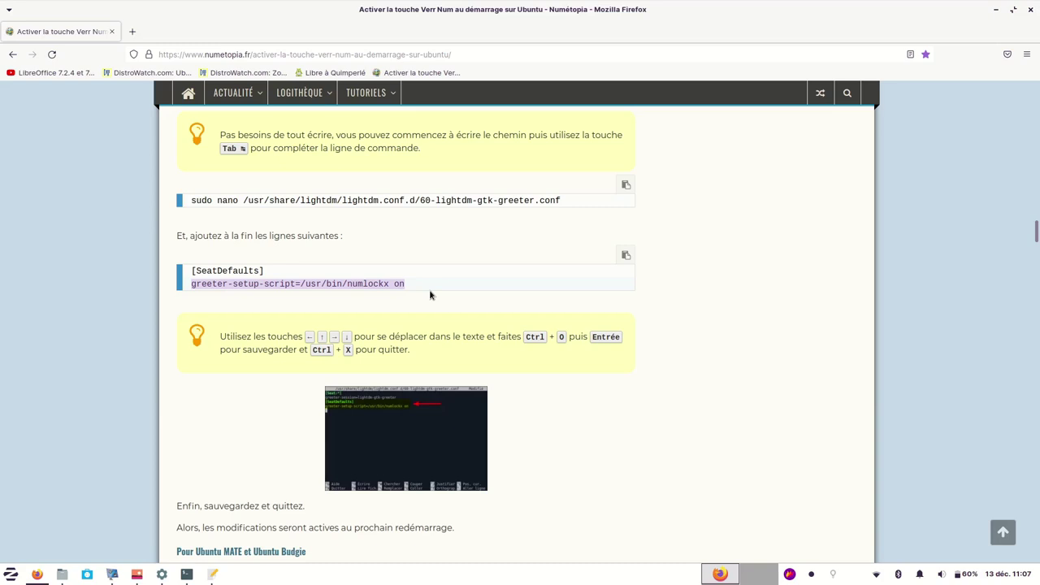
Examine the article's login screen instructions for Ubuntu MATE and Ubuntu Budgie, and return to the [SeatDefaults] lines.
scroll(591, 380, down, 5)
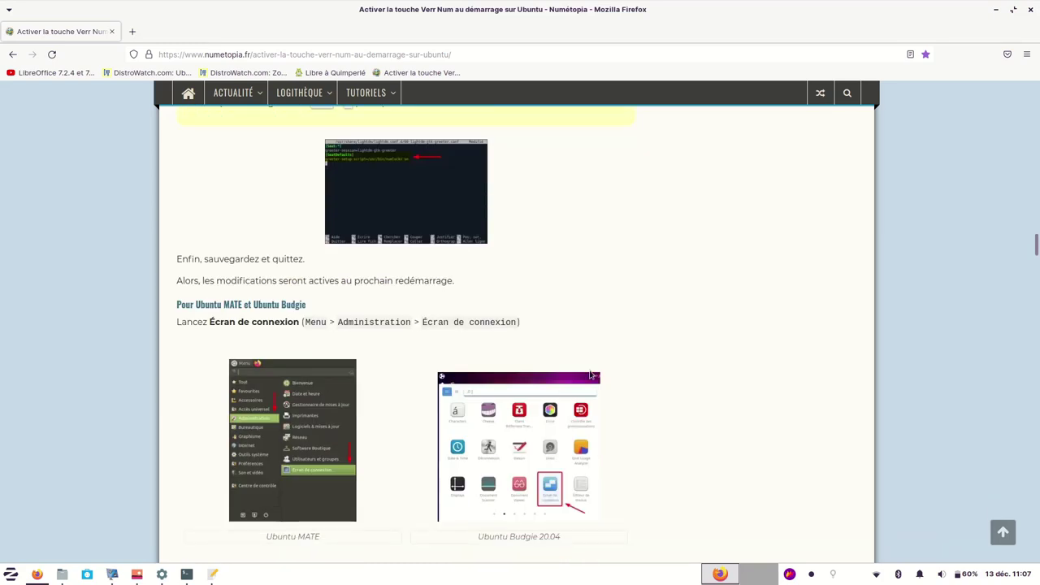
scroll(747, 339, down, 4)
scroll(715, 334, down, 4)
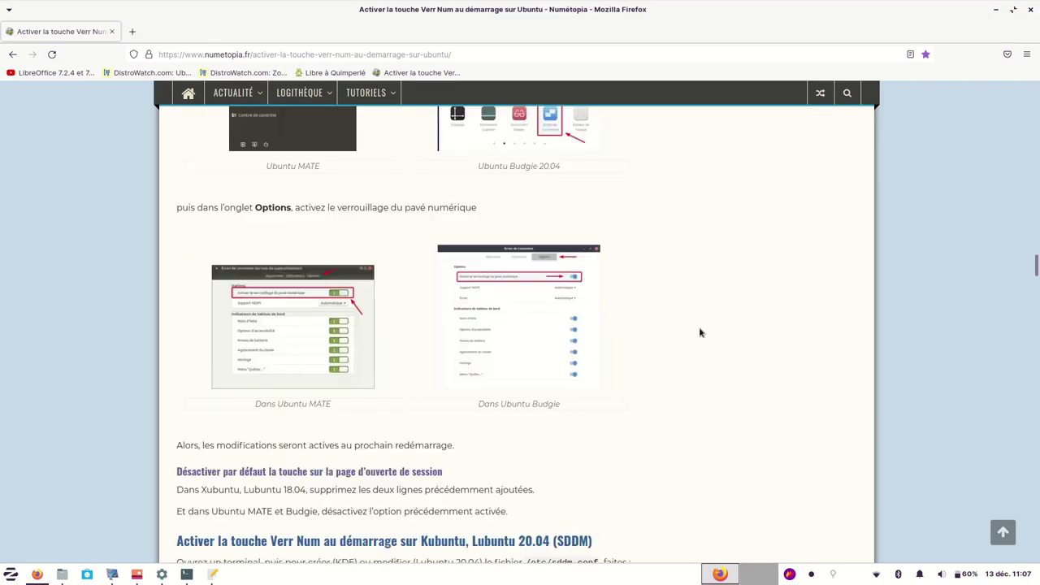
scroll(662, 339, down, 3)
scroll(603, 280, up, 5)
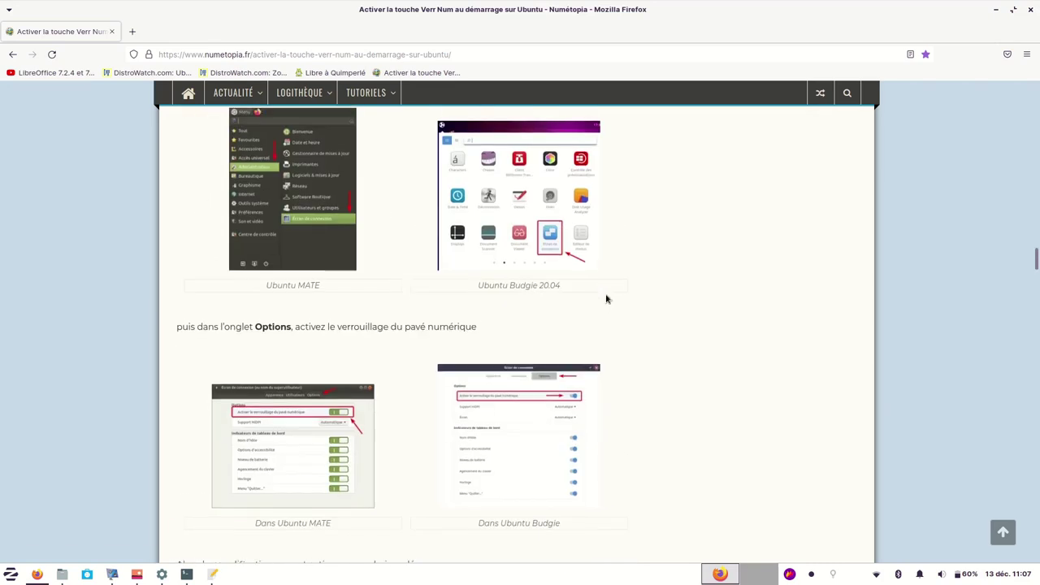
scroll(557, 270, down, 2)
scroll(560, 269, up, 12)
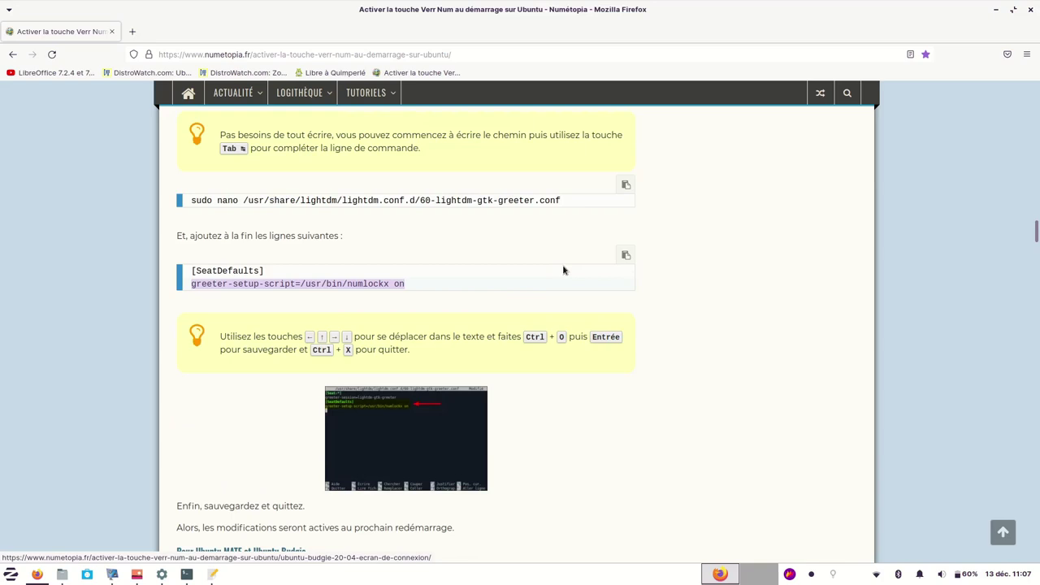
Save 60-lightdm-gtk-greeter.conf with the line greeter-setup-script=/usr/bin/numlockx off, and close the text editor.
click(1036, 230)
drag(1036, 233, 1036, 89)
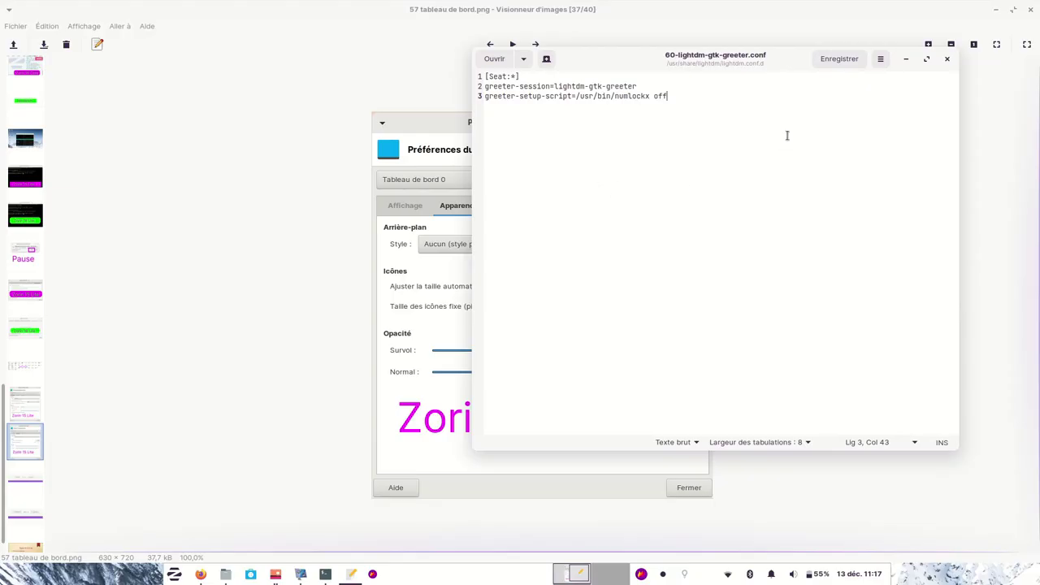
drag(485, 98, 689, 103)
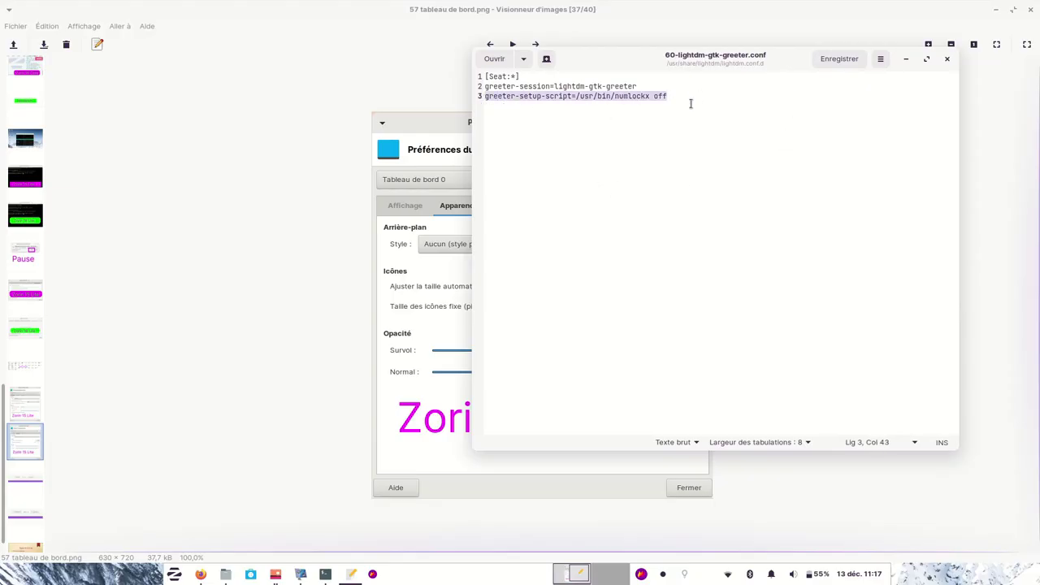
click(840, 60)
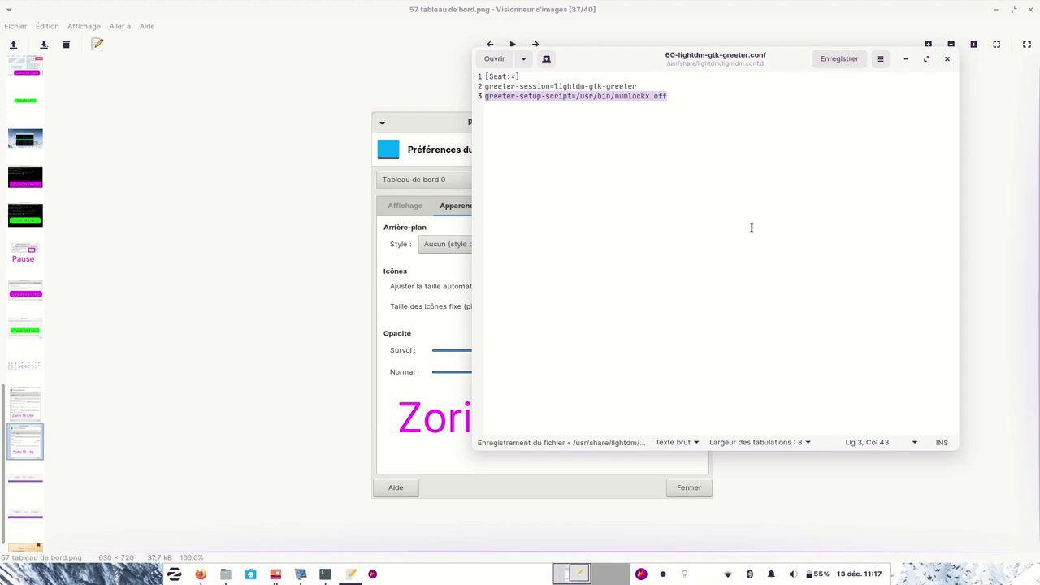
click(949, 59)
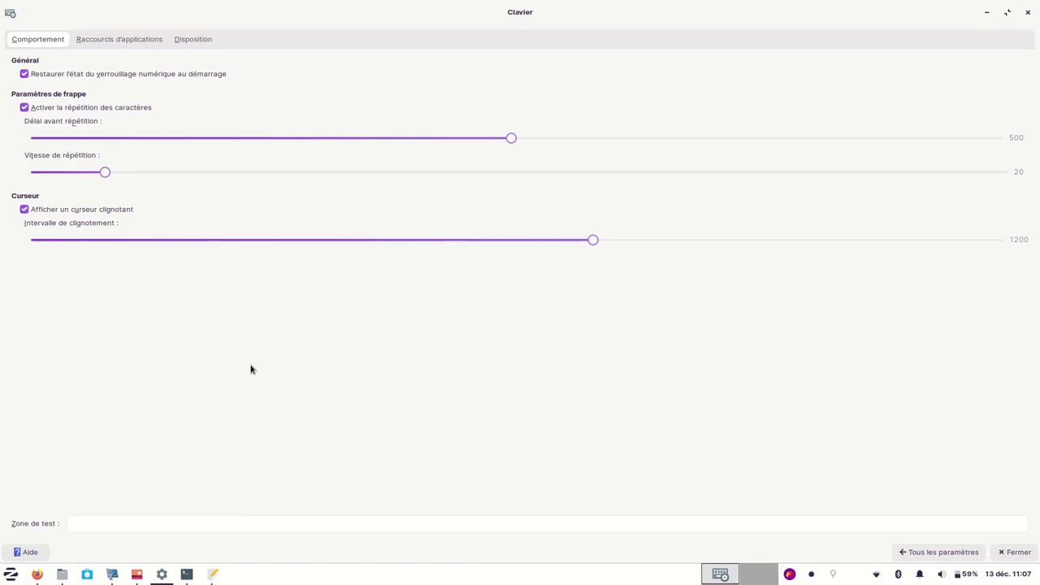
Look through the Clavier application shortcuts and layout settings, and return to the settings overview.
click(101, 41)
click(192, 39)
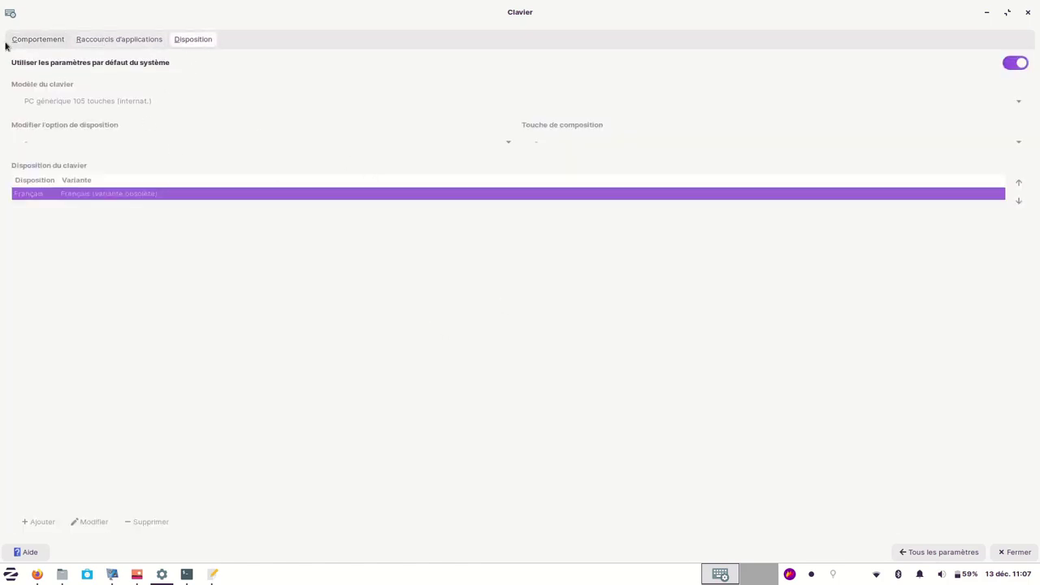
click(919, 553)
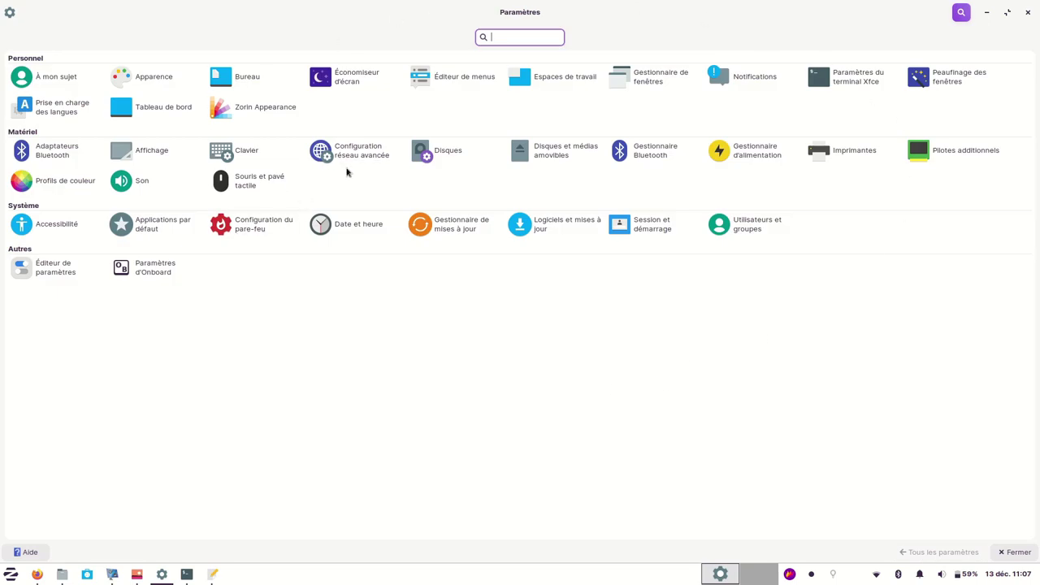
Open the Disques utility and inspect partition 6, the EFI partition and the DATA partition on the 500 GB disk.
click(439, 158)
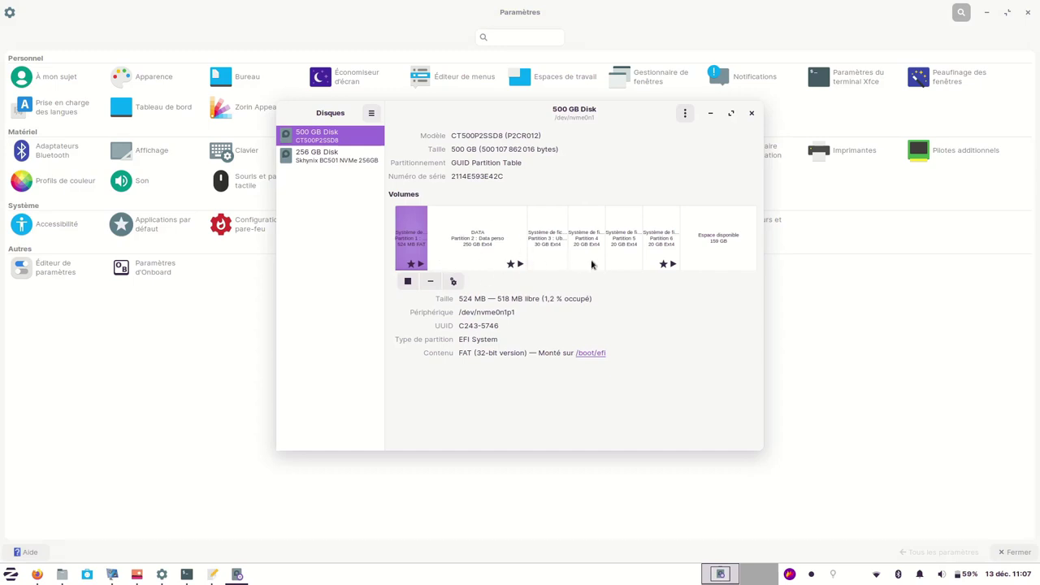
click(664, 247)
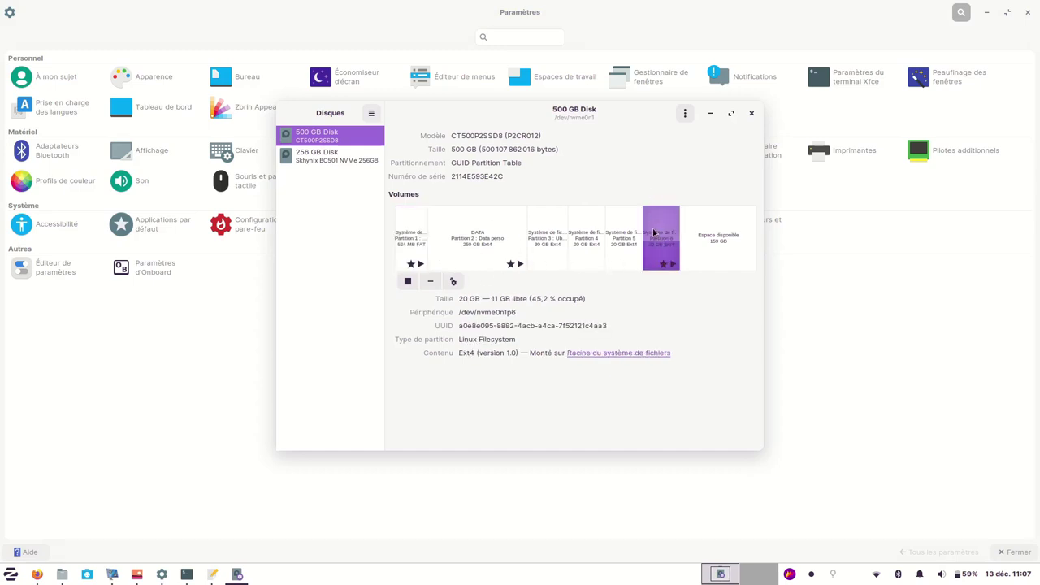
click(408, 240)
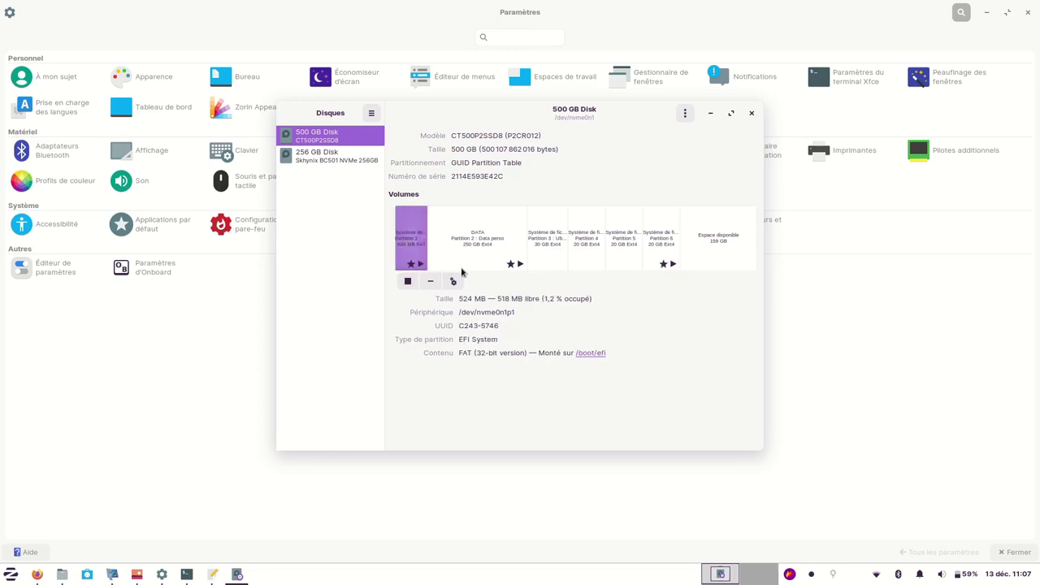
click(469, 244)
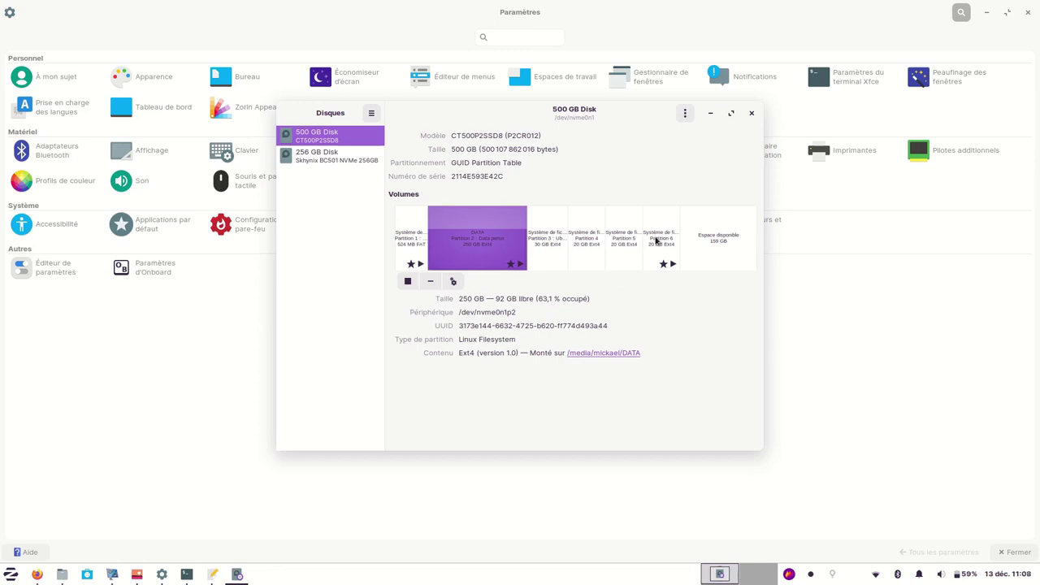
Check the mount options of the DATA partition, leave them without changes, and close the Disques utility.
click(454, 281)
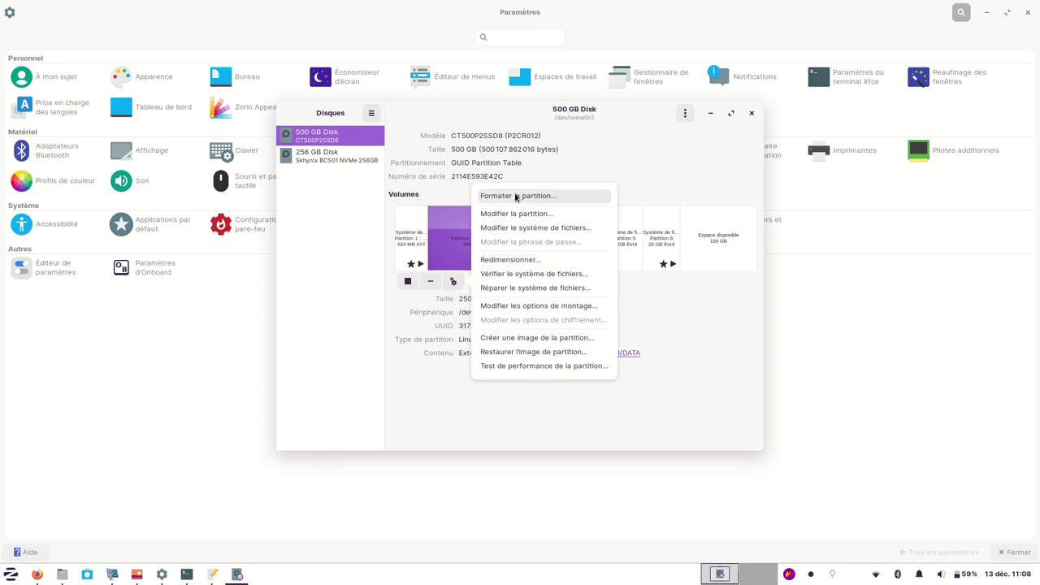
click(512, 308)
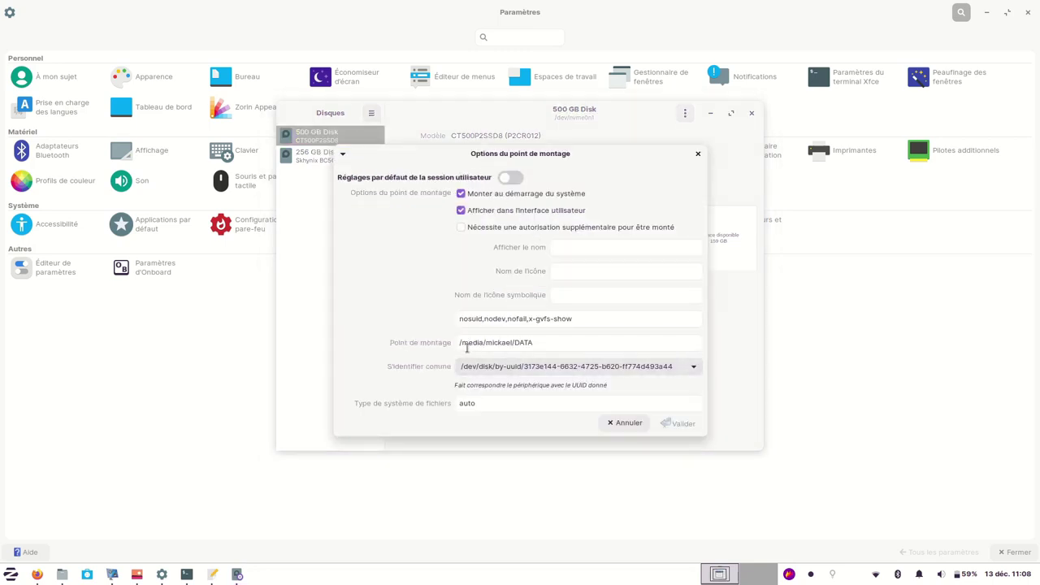
click(623, 422)
click(752, 113)
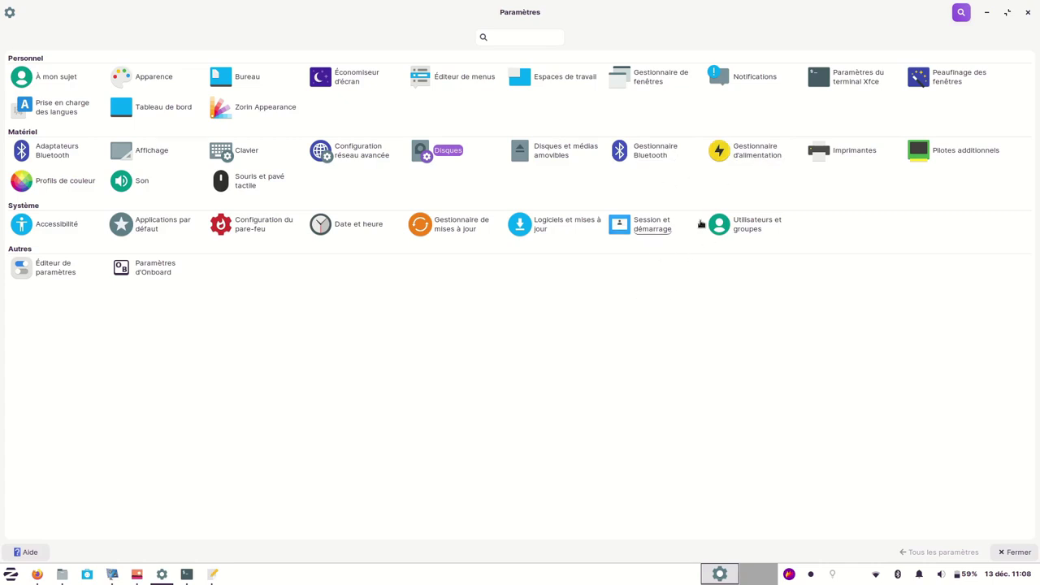
In the power manager's system settings, set the on-battery action for closing the laptop lid to Mettre en veille.
click(760, 158)
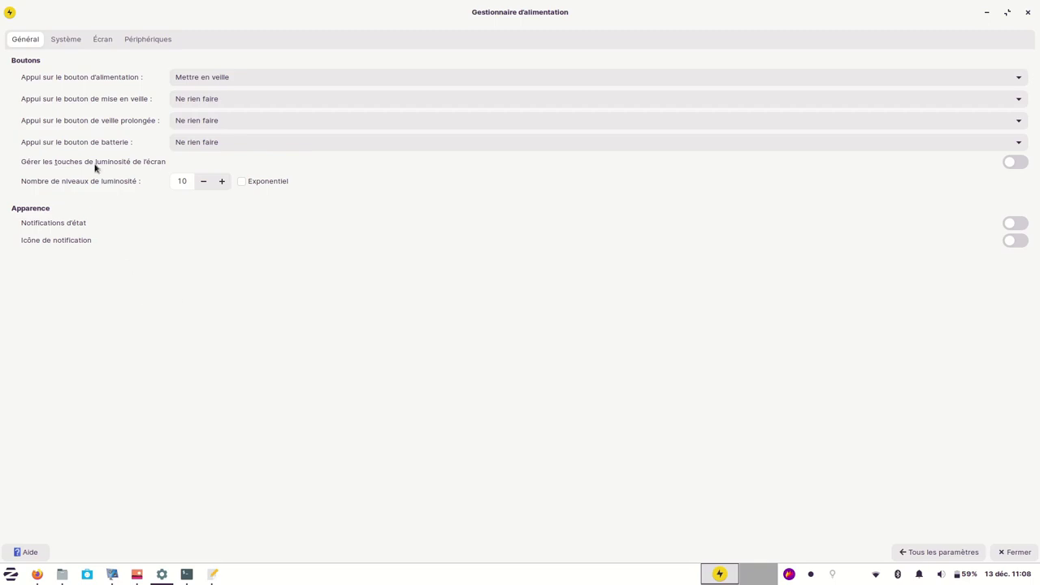
click(57, 40)
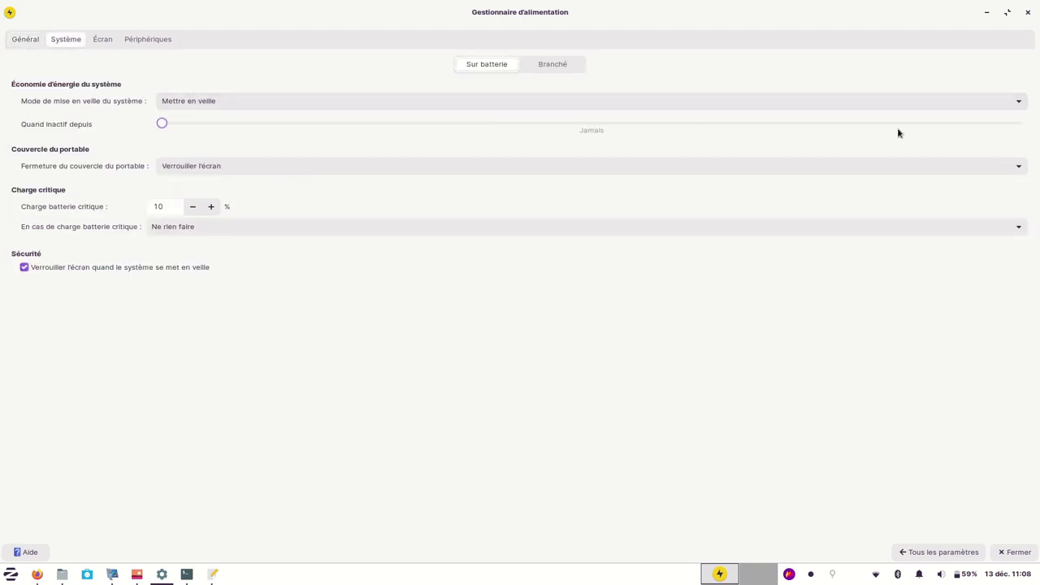
click(1016, 101)
click(72, 117)
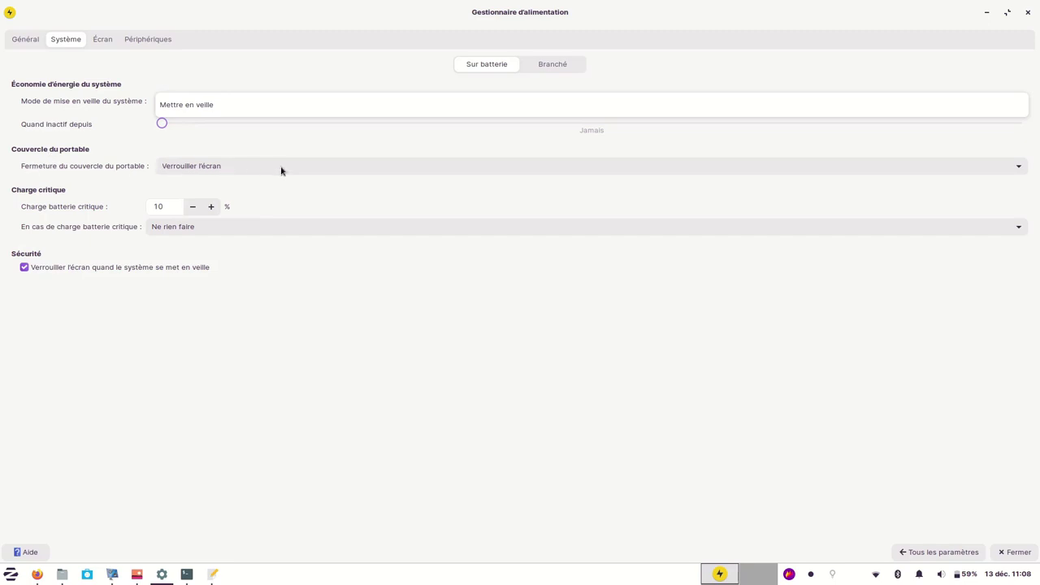
click(1014, 167)
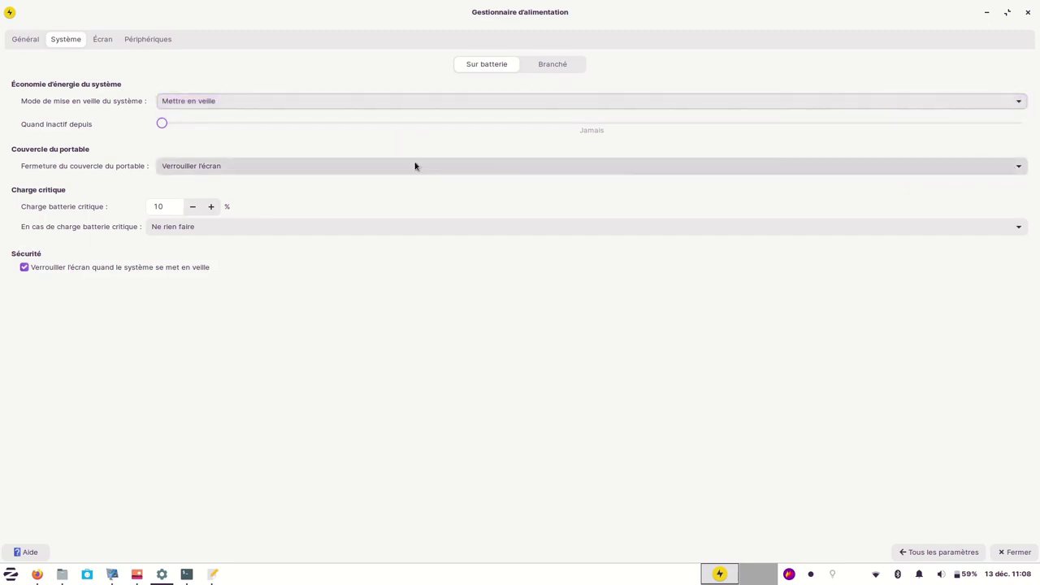
click(1017, 168)
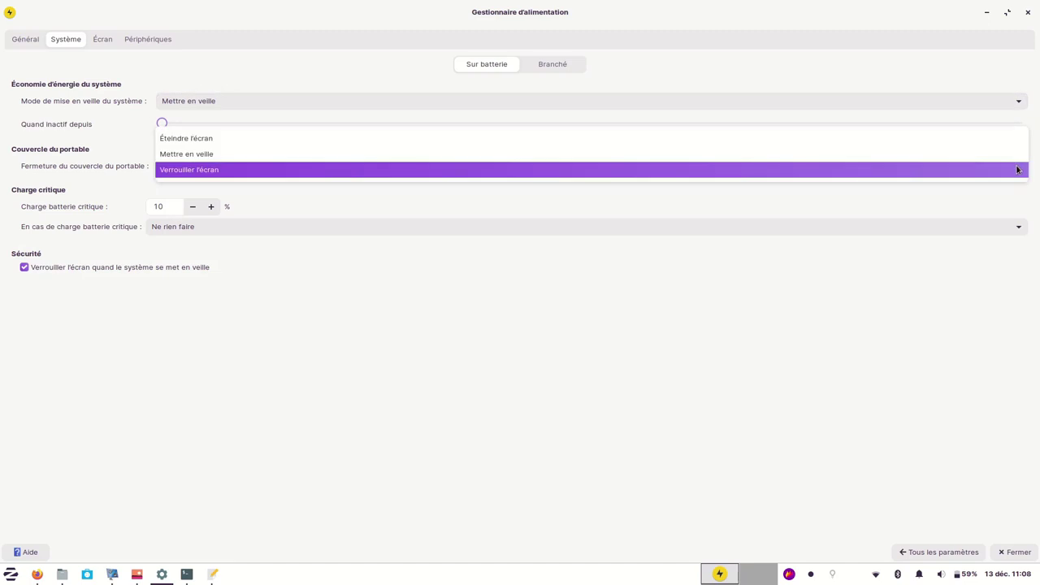
click(208, 155)
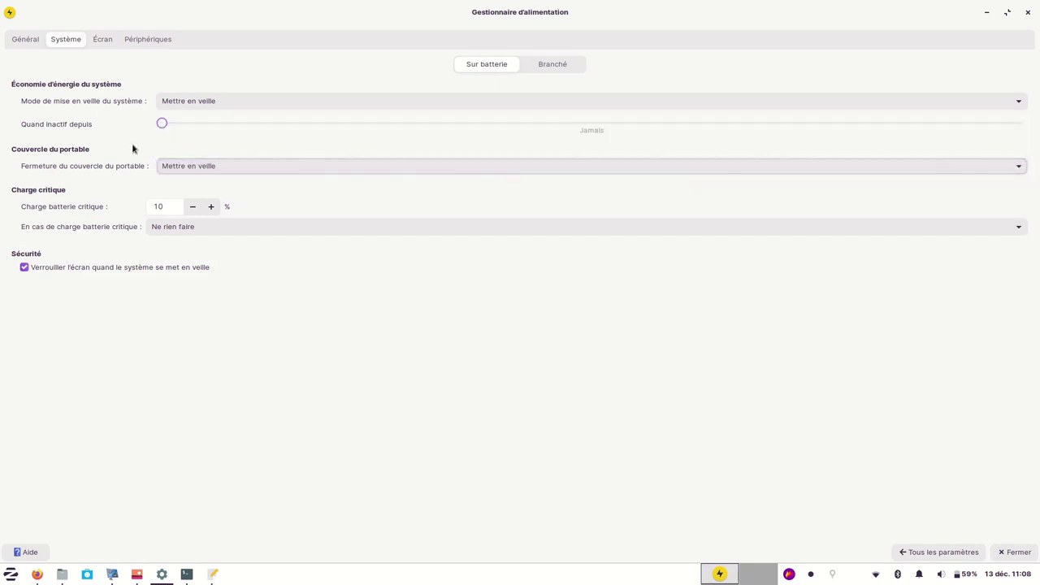
Review the power manager's screen, device and general settings, and return to the settings overview.
click(95, 40)
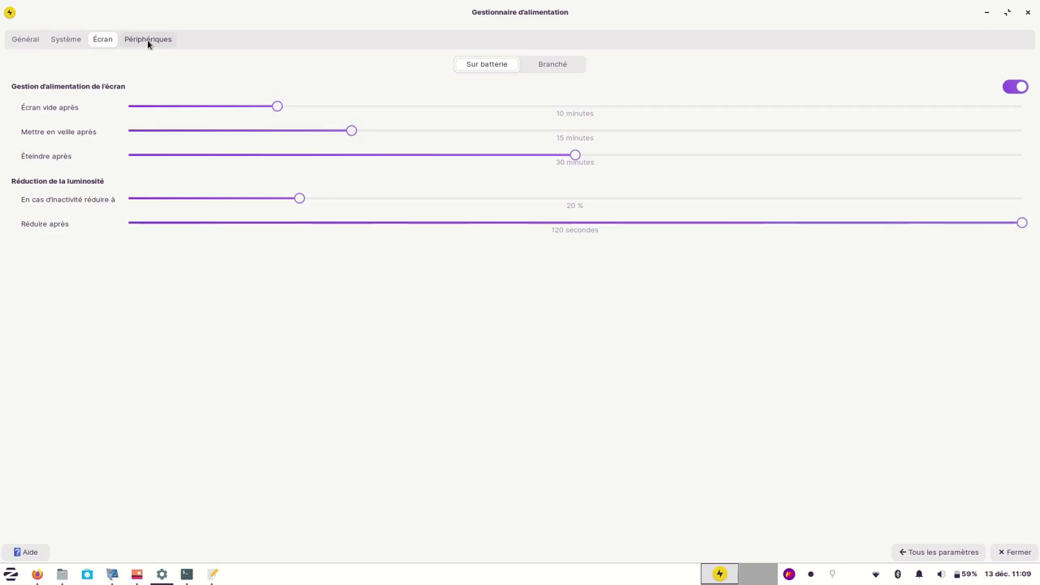
click(163, 42)
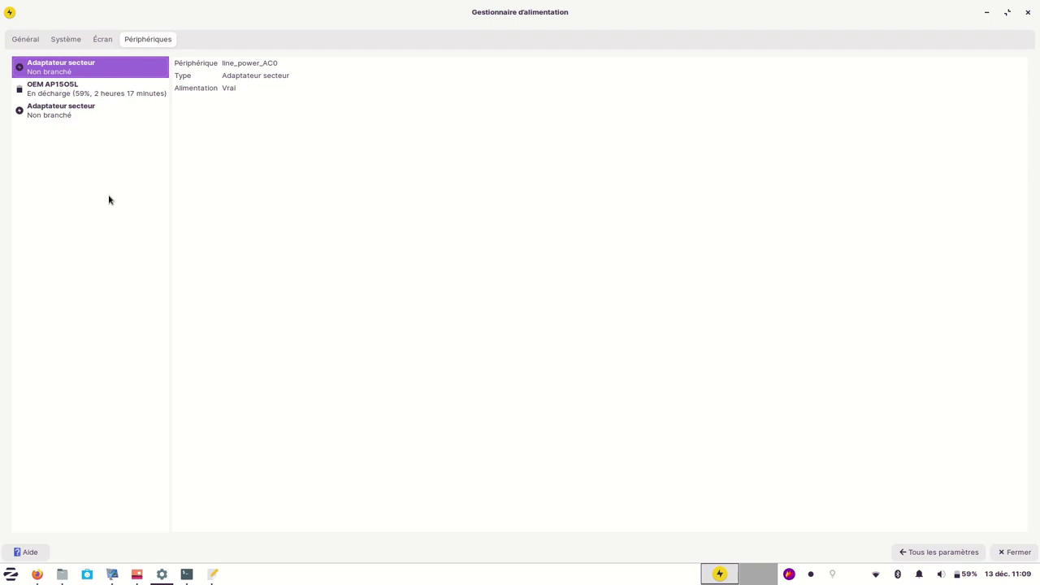
click(26, 39)
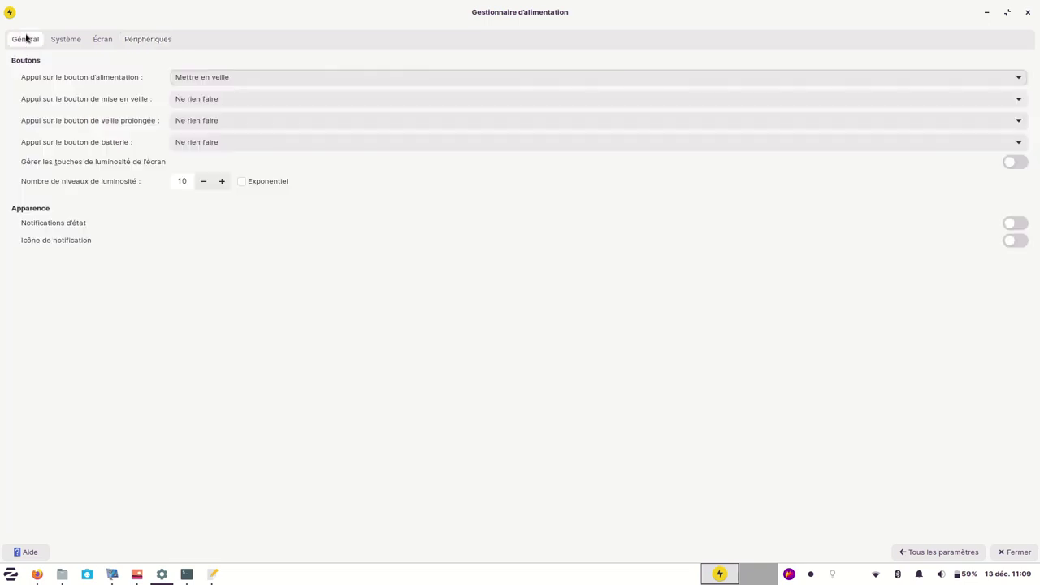
click(926, 553)
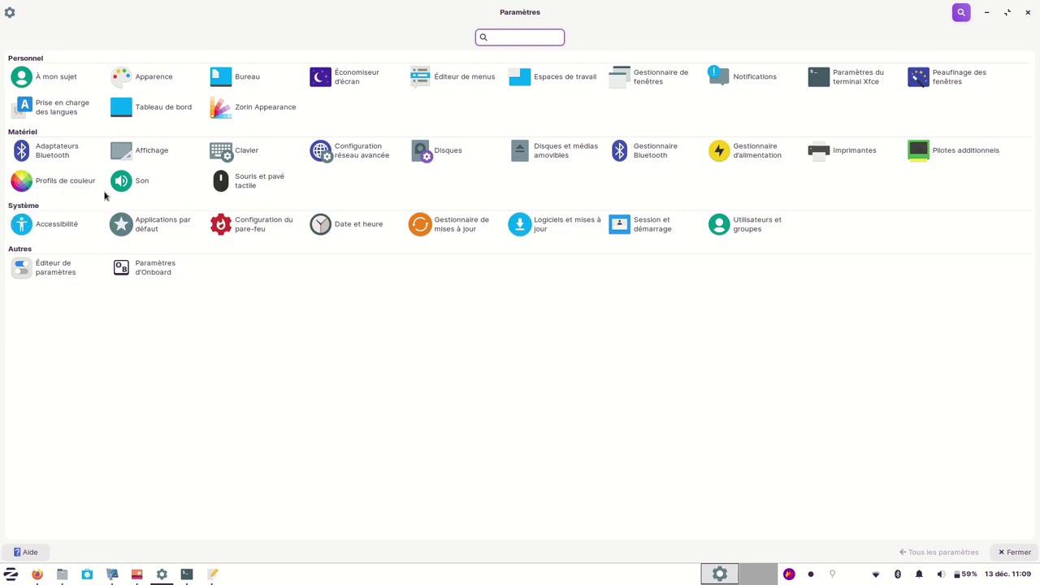
Open the sound settings and examine the output devices, recording and playback volume controls.
click(143, 182)
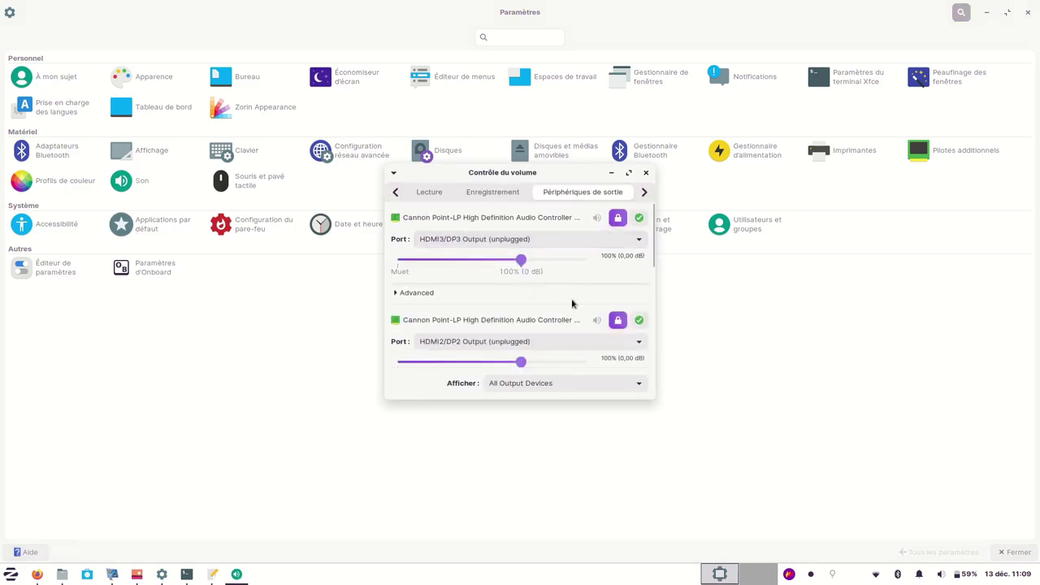
scroll(558, 313, down, 1)
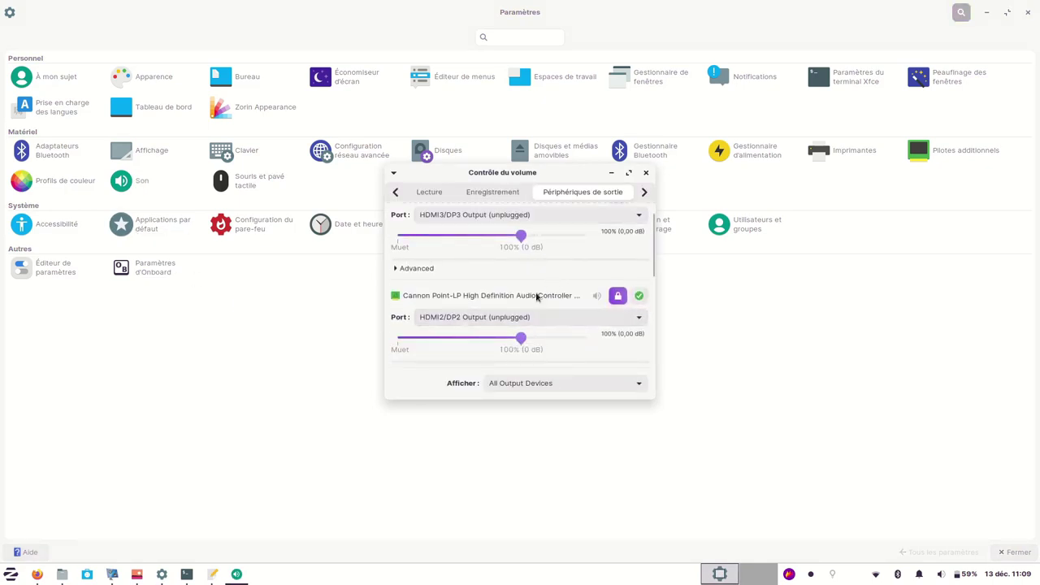
scroll(536, 297, up, 1)
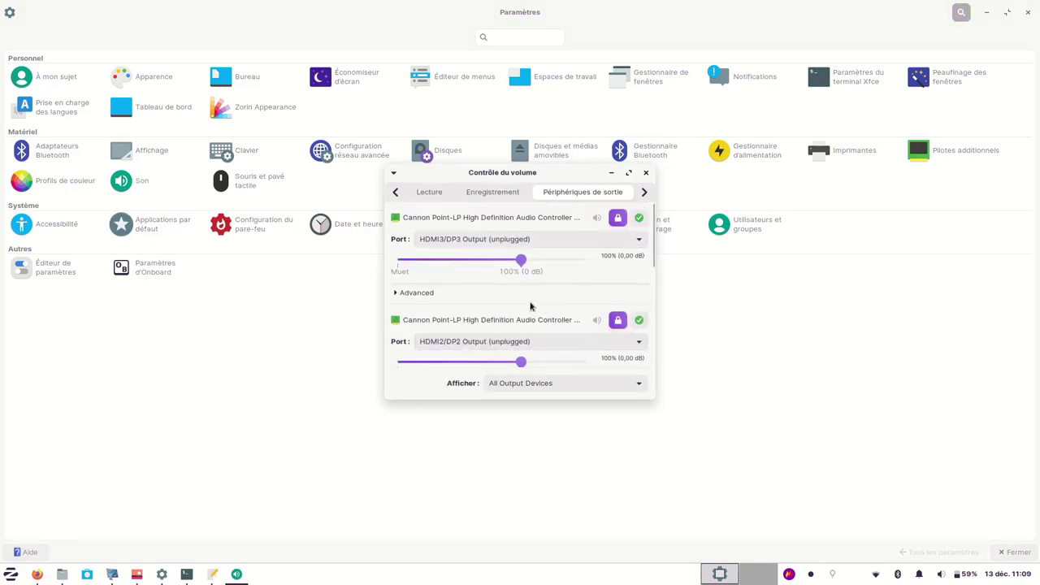
click(476, 192)
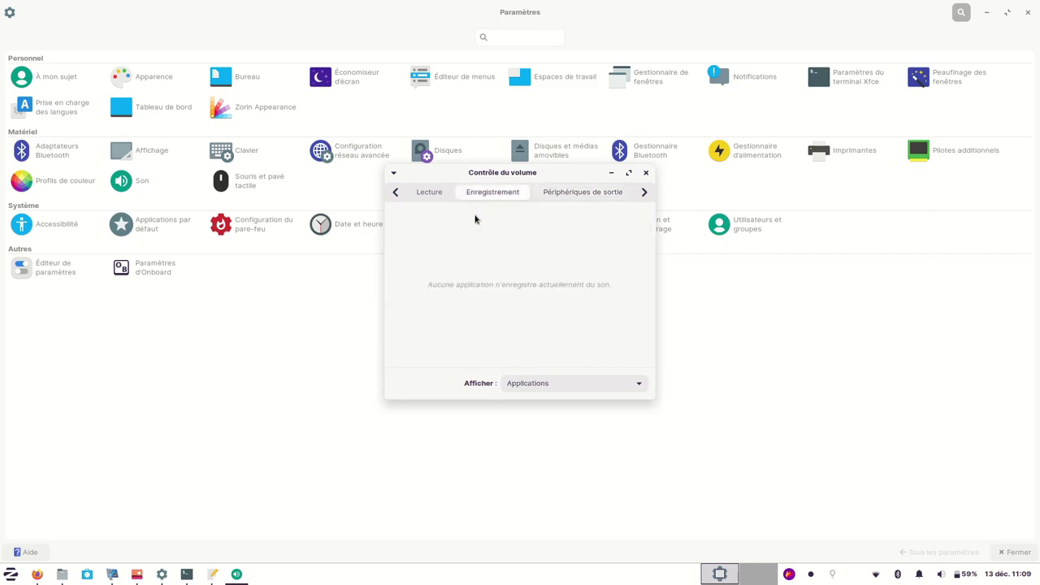
click(428, 193)
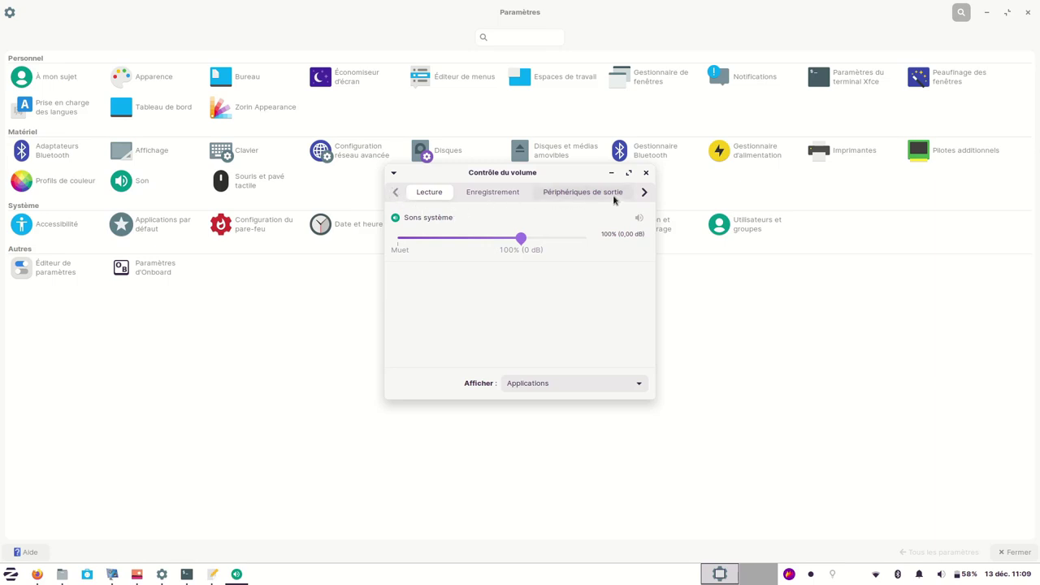
Examine the input devices and the sound card's profile configuration in the volume control, and close it.
click(642, 193)
click(642, 193)
click(642, 192)
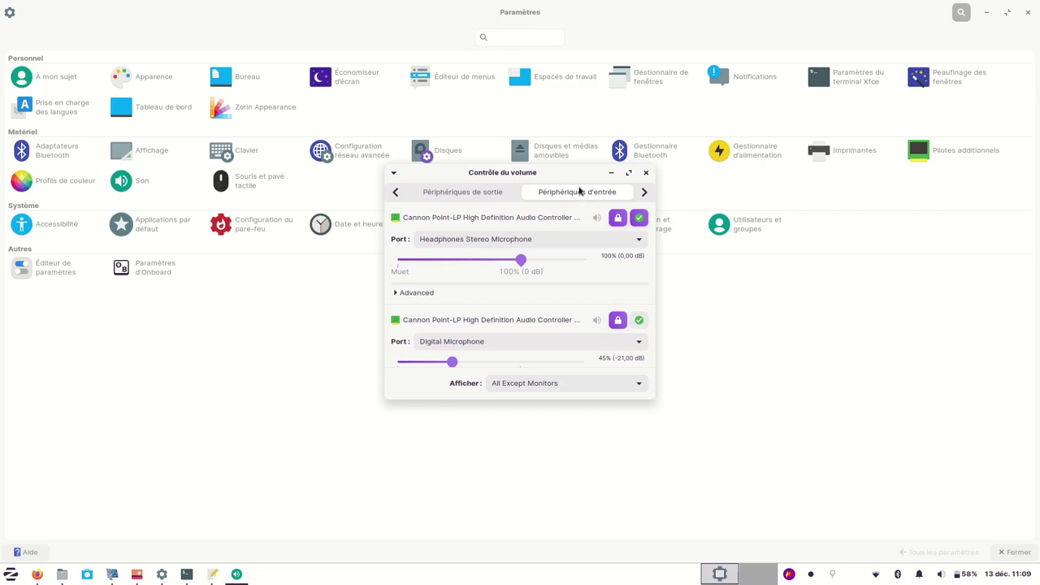
click(398, 193)
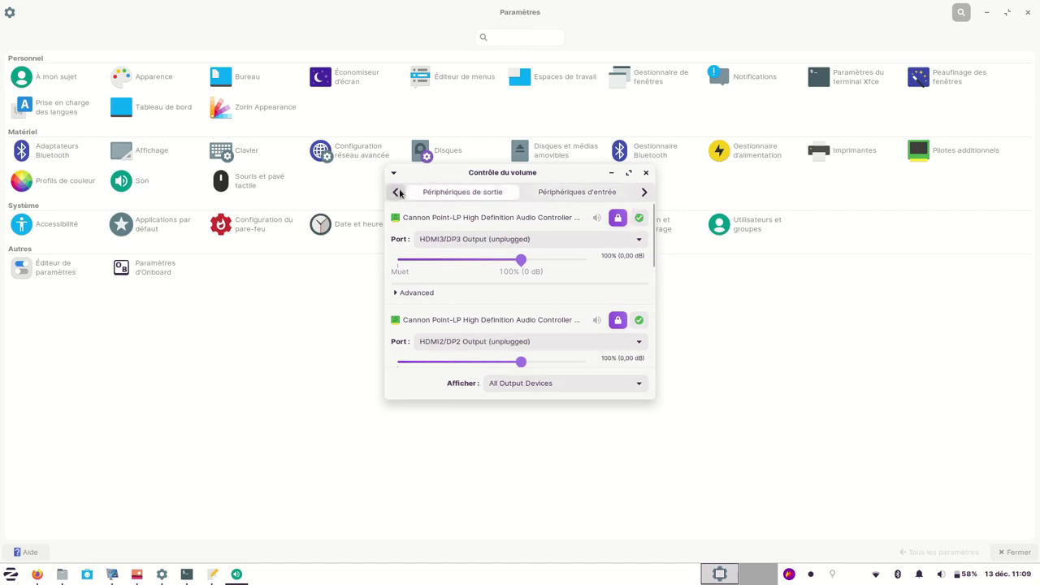
click(398, 192)
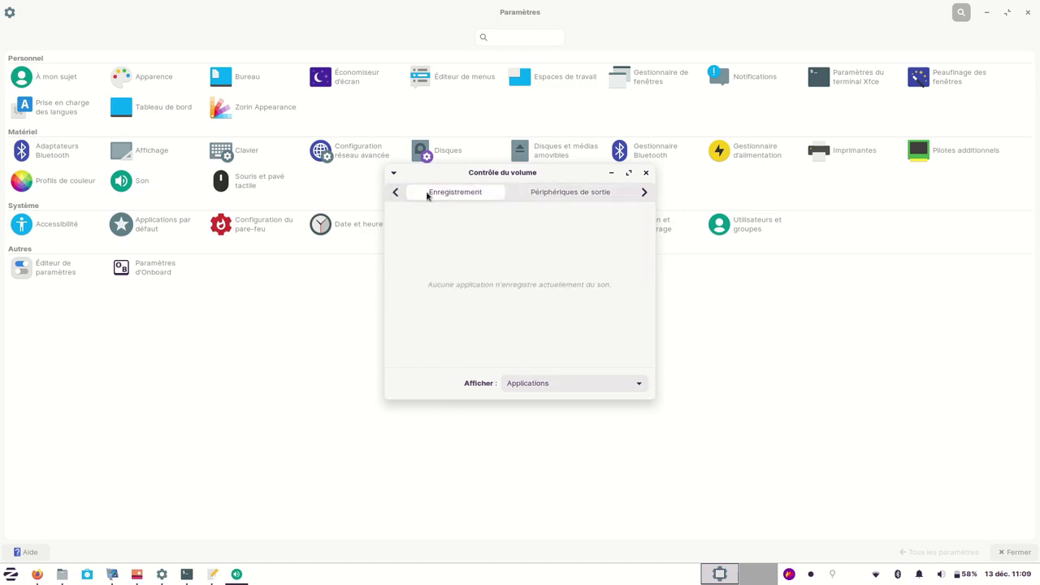
click(643, 193)
click(643, 192)
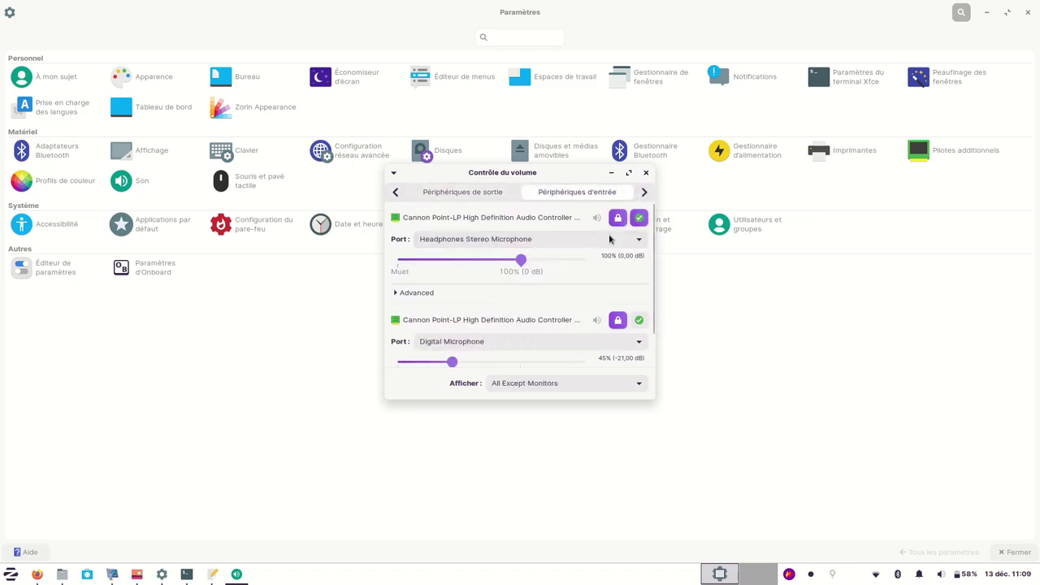
click(644, 193)
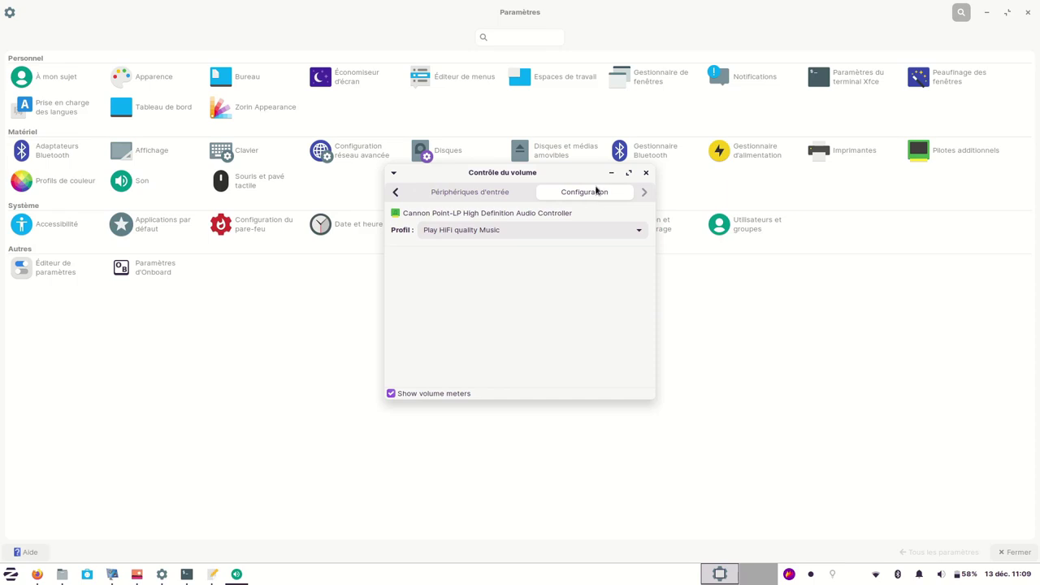
click(646, 174)
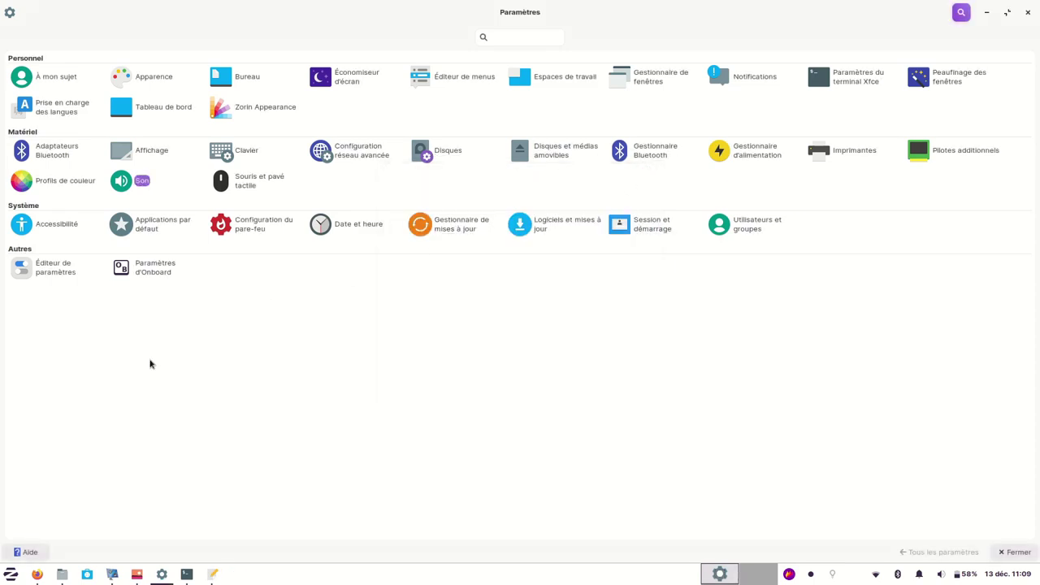
Open the mouse and touchpad settings, choose the SYNA7DAB:00 06CB:CD40 Touchpad device and examine its pointer speed options.
click(251, 181)
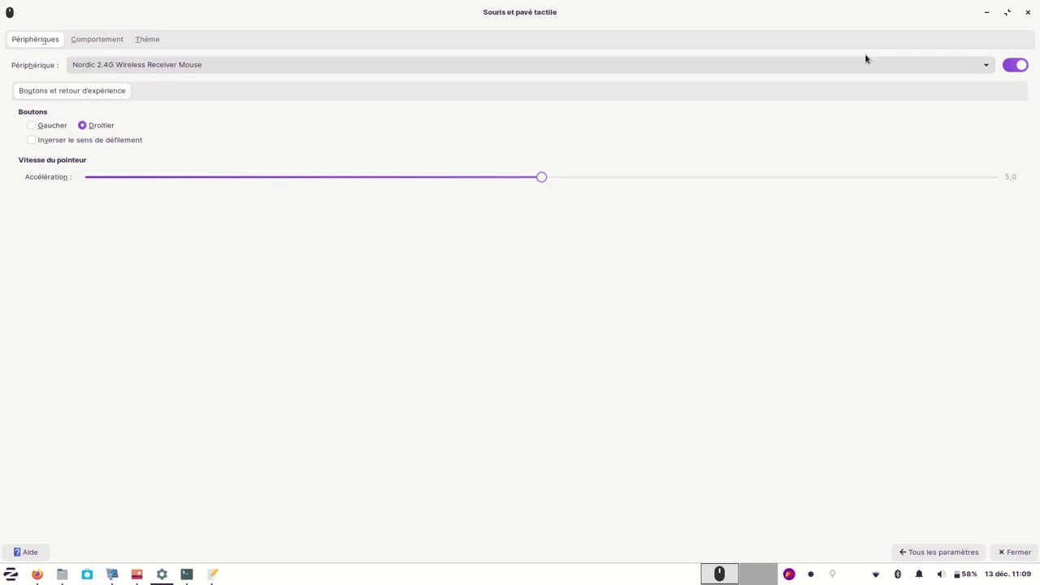
click(948, 67)
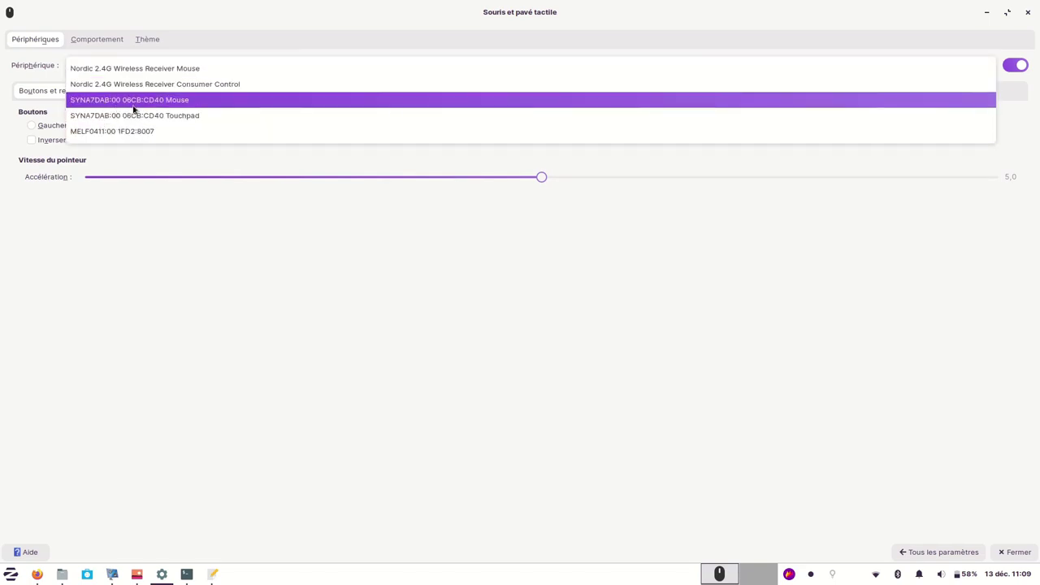
click(168, 119)
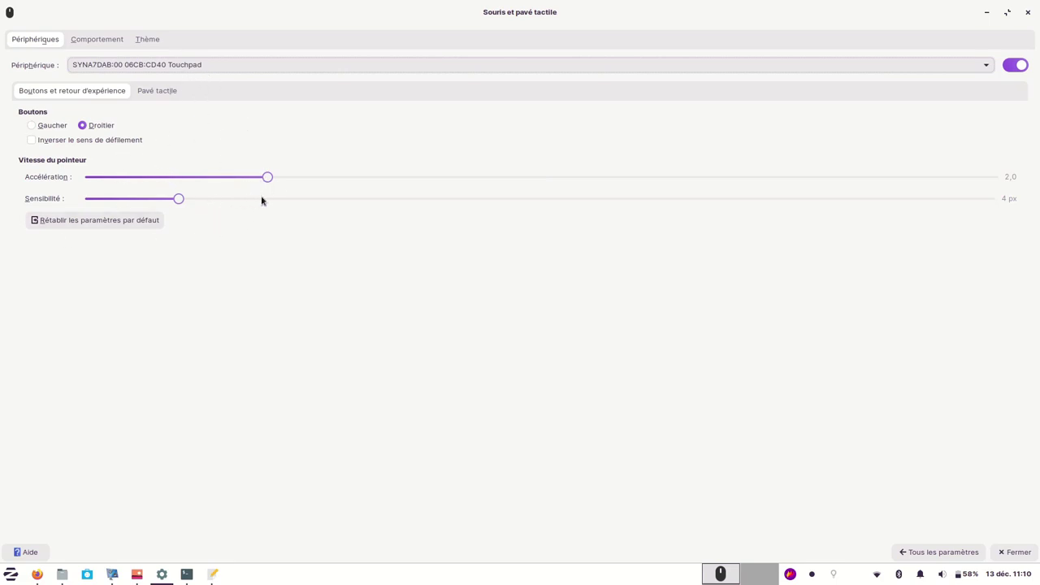
mouse_move(242, 210)
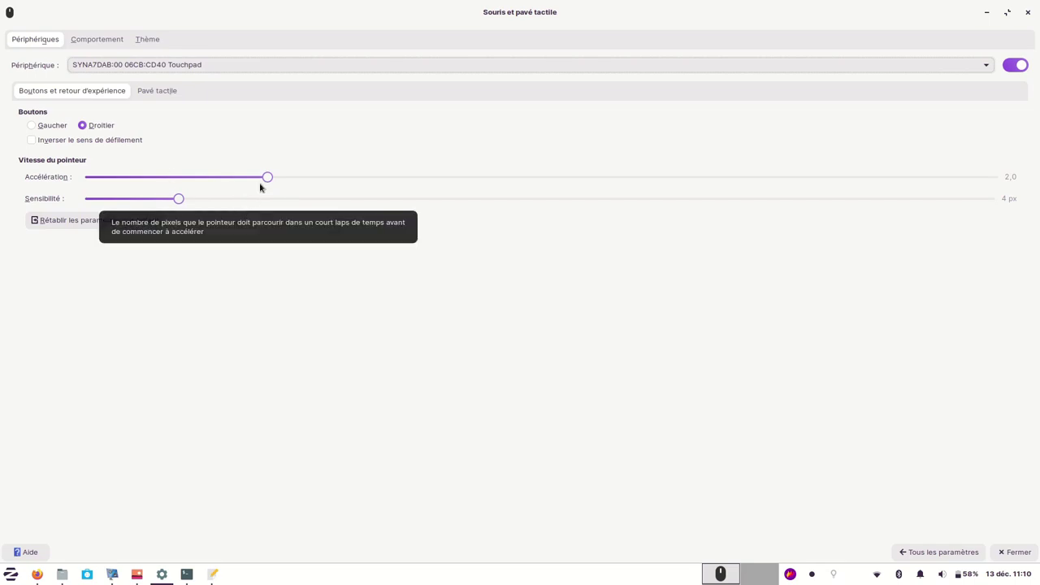
Examine the touchpad's tapping and scrolling options and the cursor themes, and return to the settings overview.
click(155, 92)
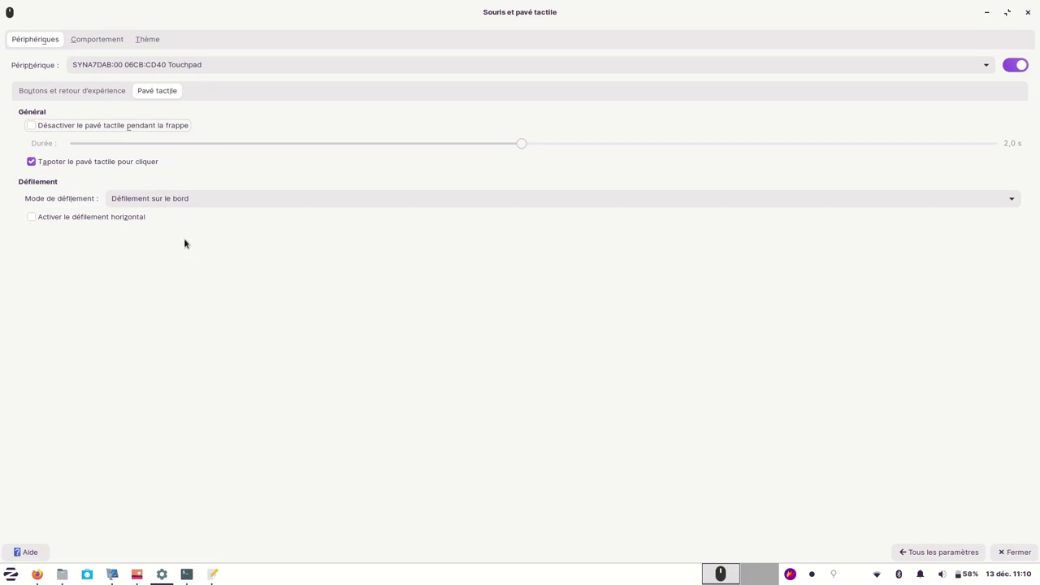
click(1011, 202)
click(1008, 203)
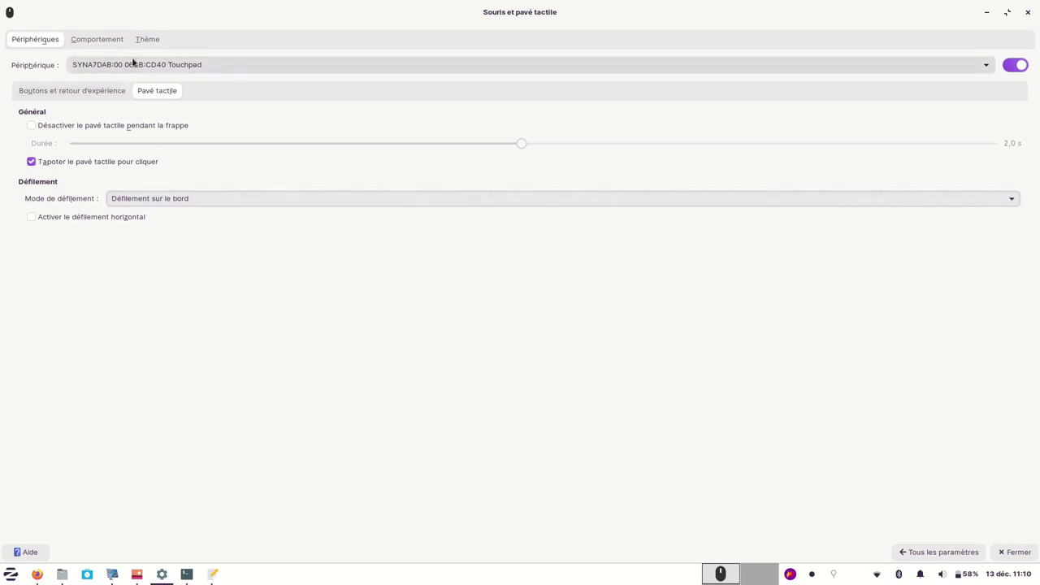
click(149, 39)
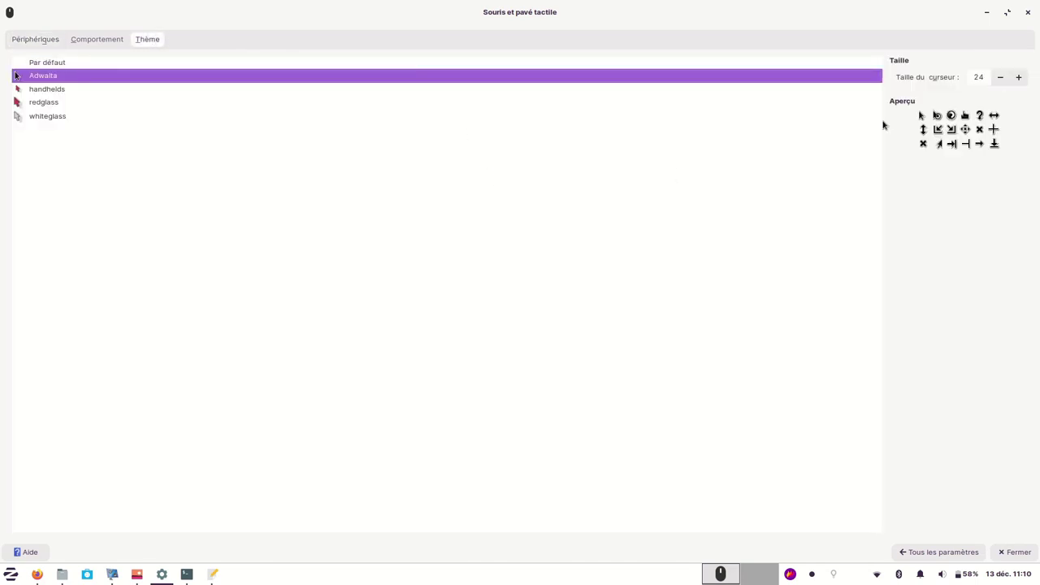
click(914, 553)
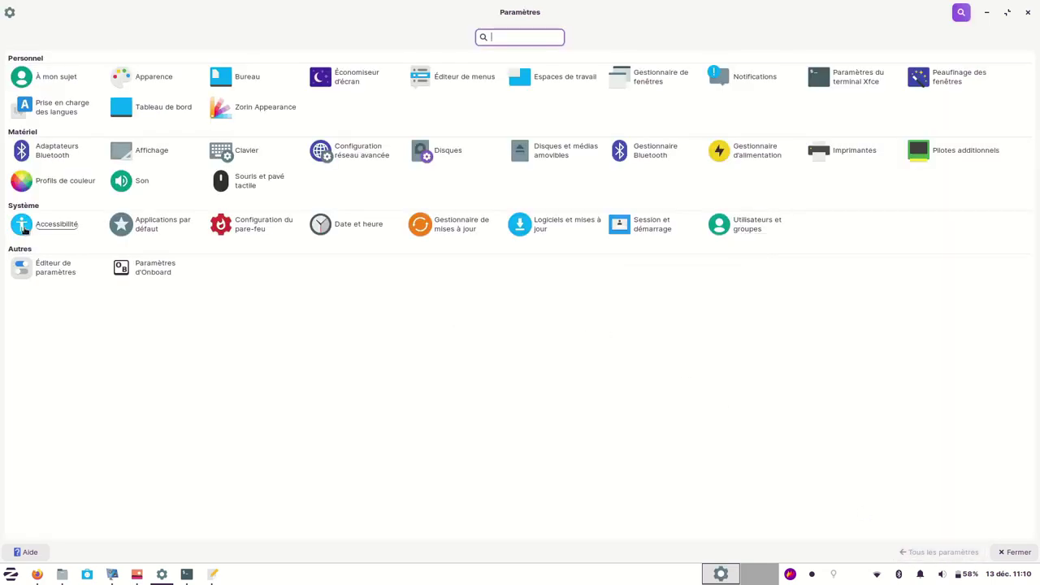
Review the default applications for internet, utilities and MIME types, and return to the settings overview.
click(158, 229)
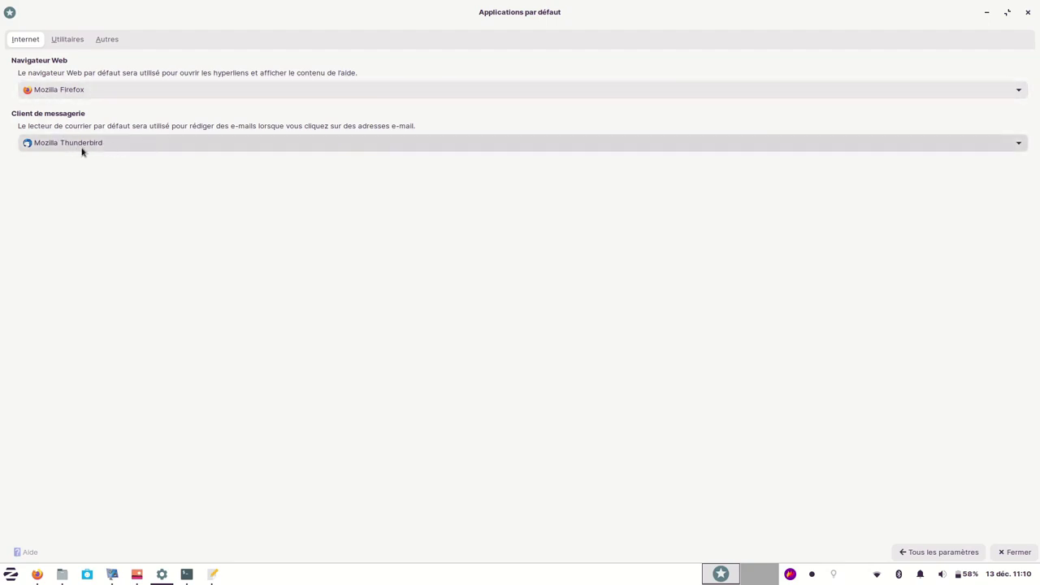
click(64, 39)
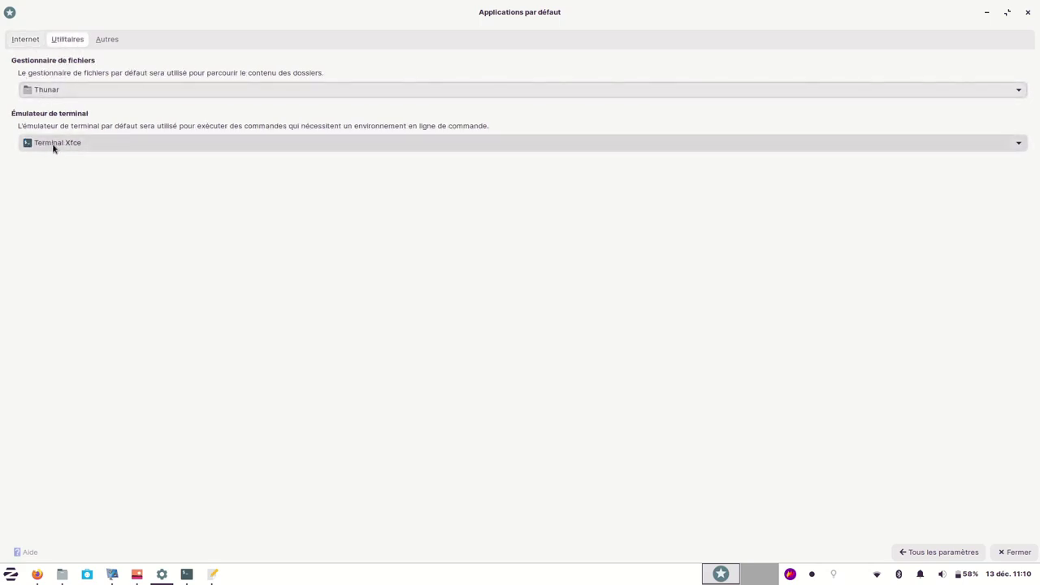
click(107, 41)
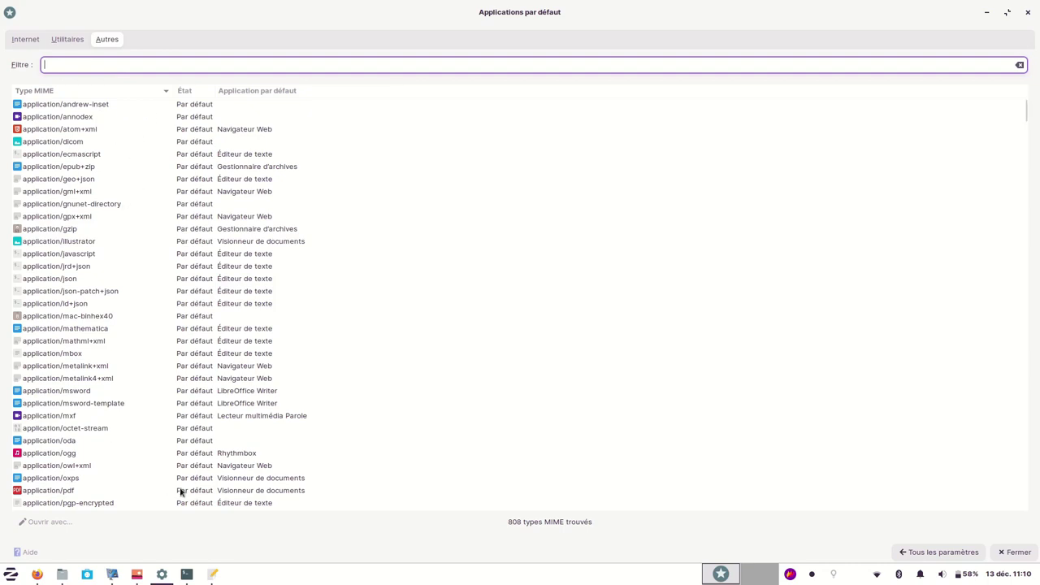
scroll(134, 258, down, 10)
scroll(130, 284, down, 4)
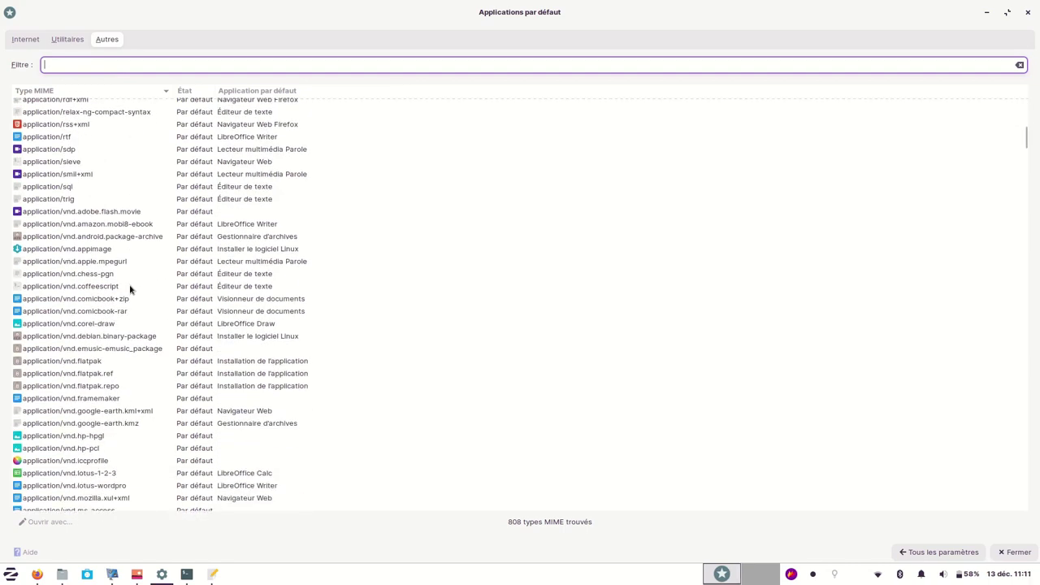
scroll(130, 360, up, 8)
scroll(130, 361, up, 5)
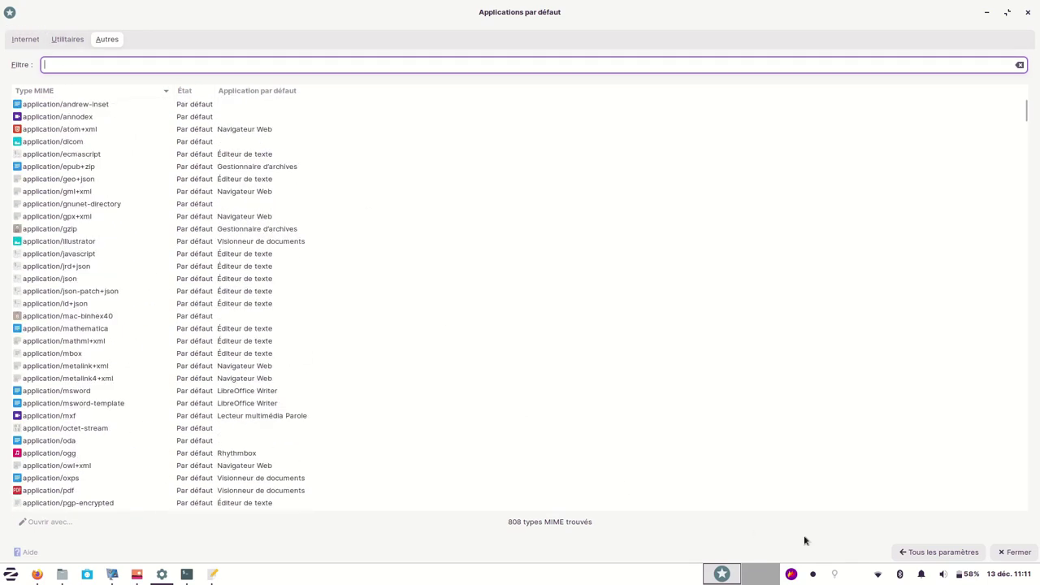
click(918, 552)
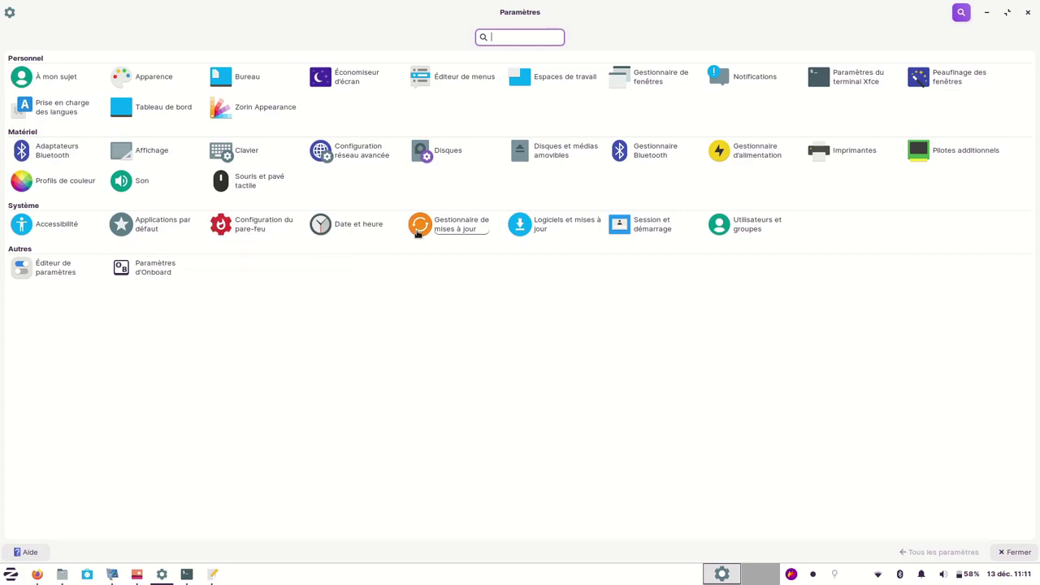
Open the update manager's software settings and examine the Zorin software and other software sources.
click(452, 230)
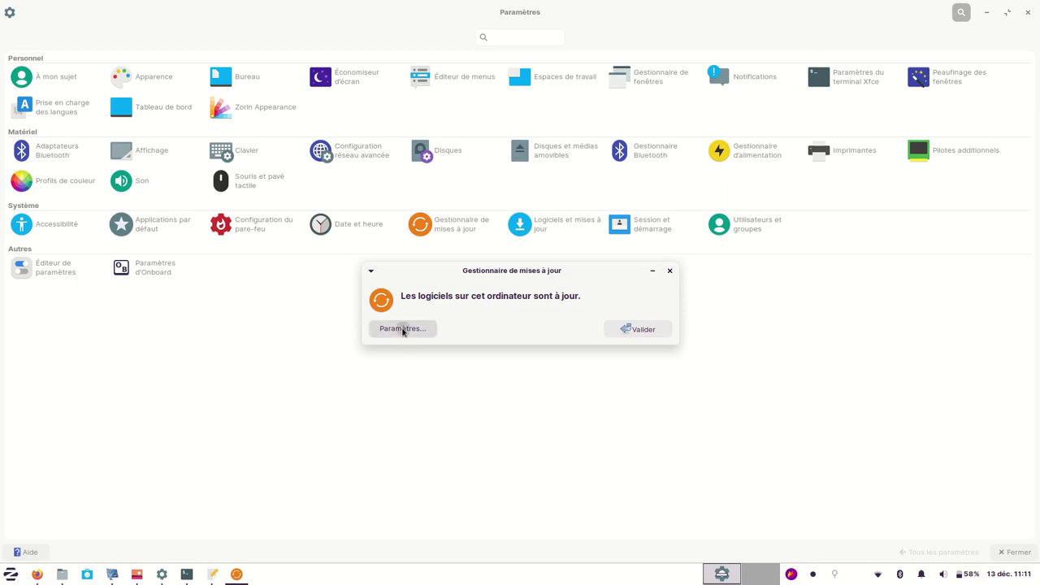
click(404, 328)
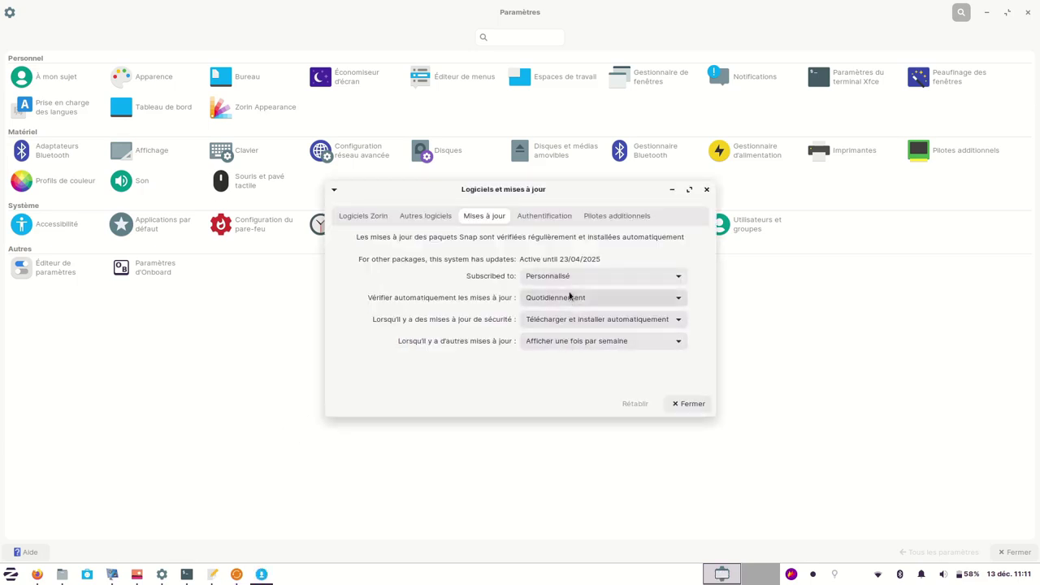
click(362, 216)
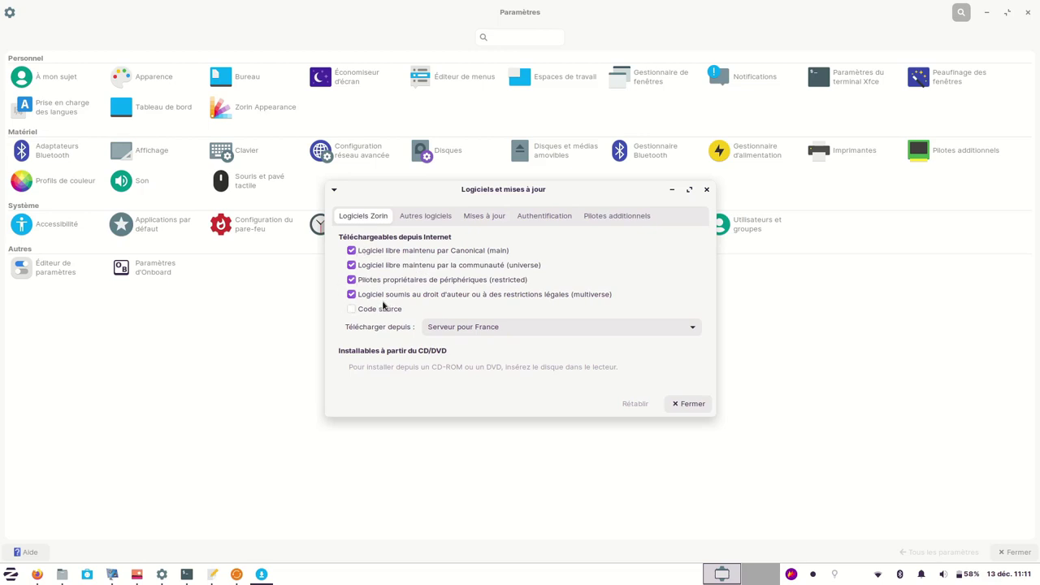
click(418, 215)
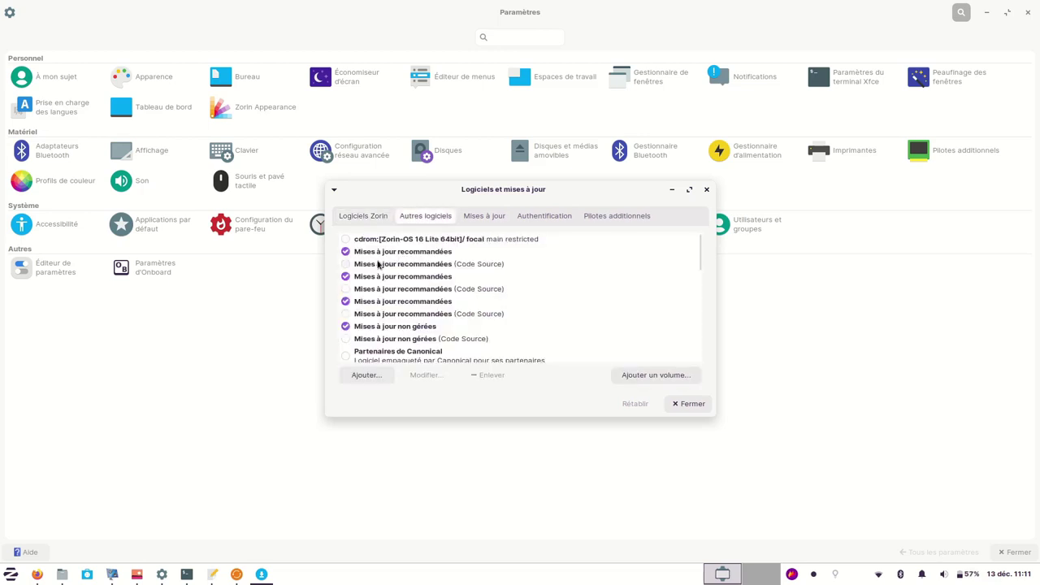
drag(699, 261, 701, 349)
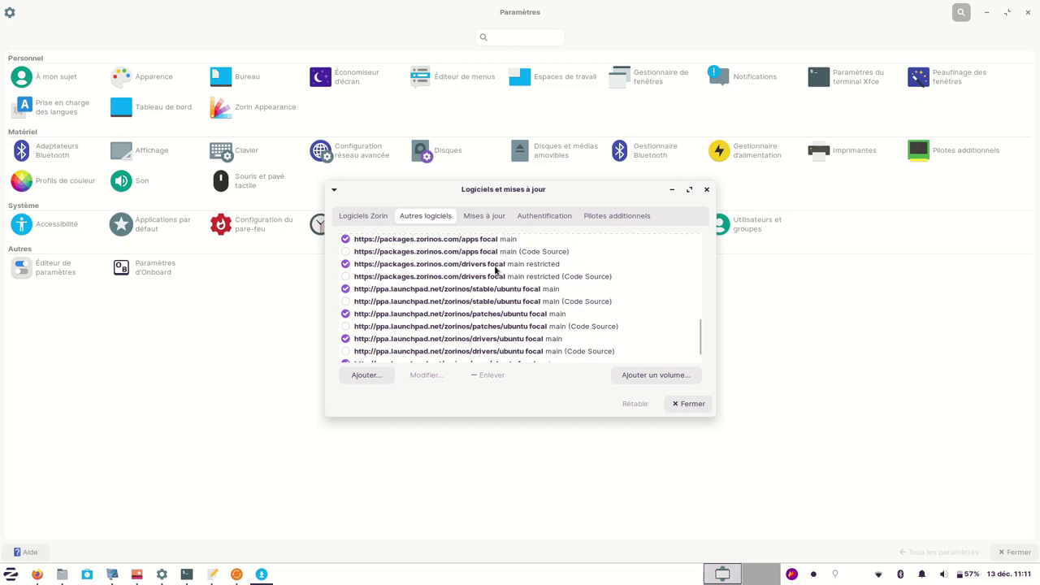
drag(699, 332, 704, 255)
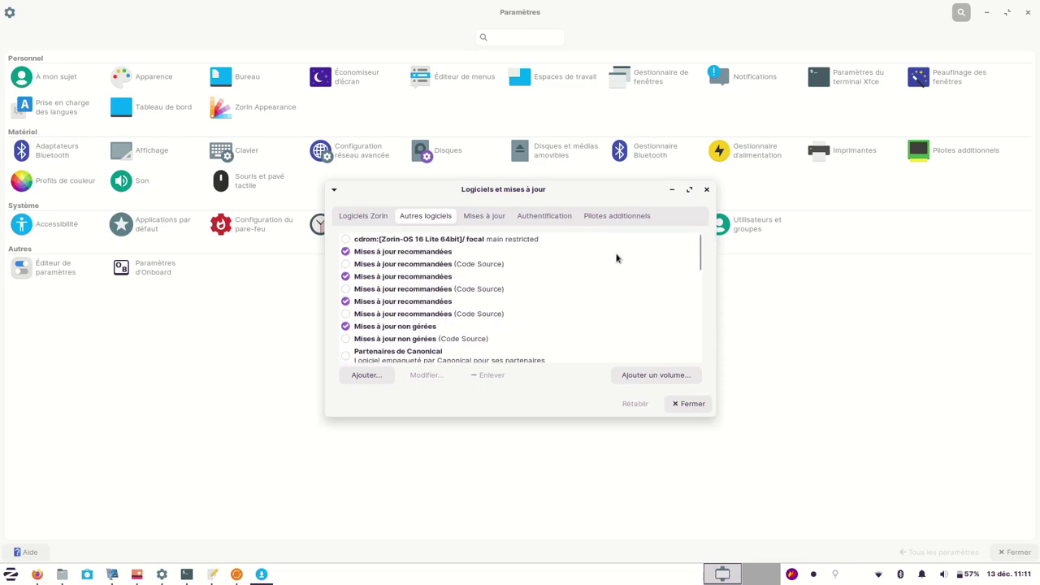
Examine the update options and trusted software providers, and close the update manager and the software and updates window.
click(481, 217)
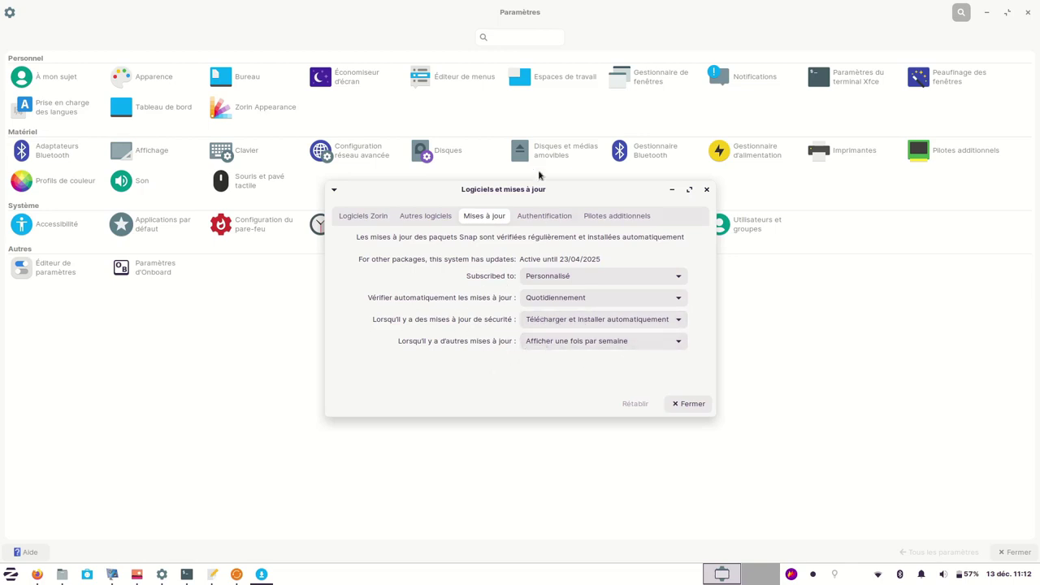
click(541, 219)
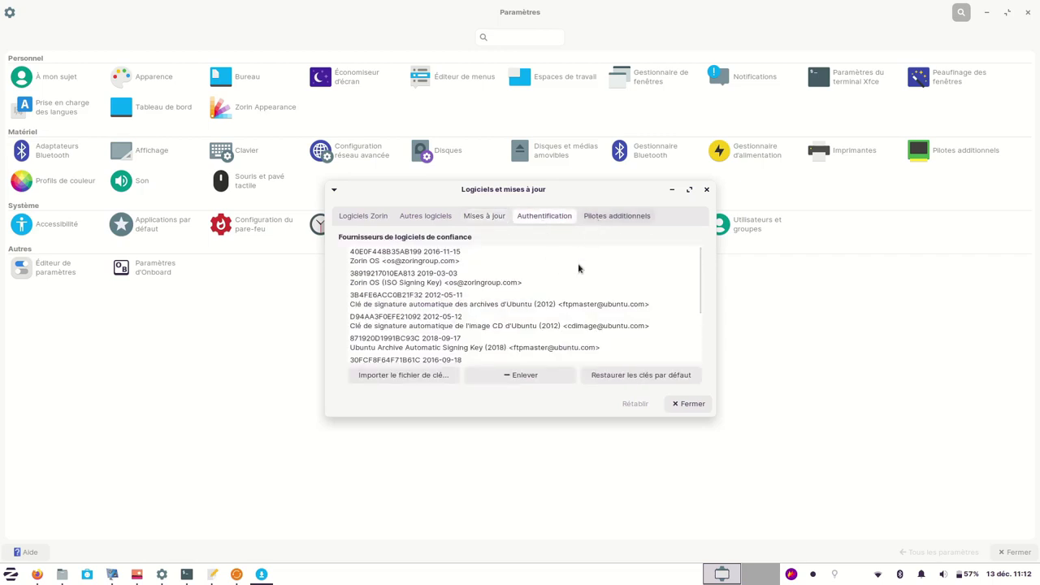
click(690, 407)
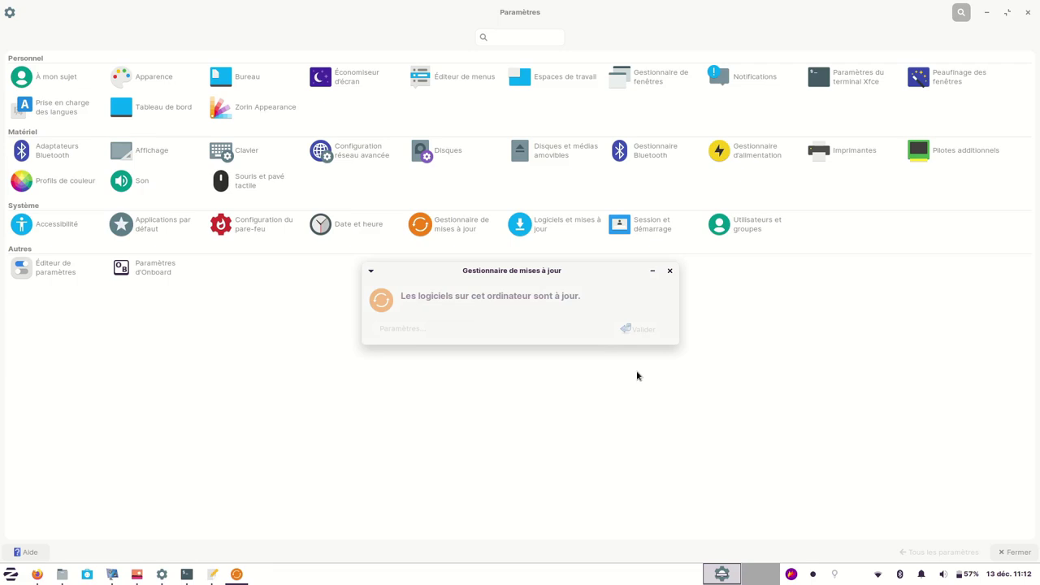
click(669, 271)
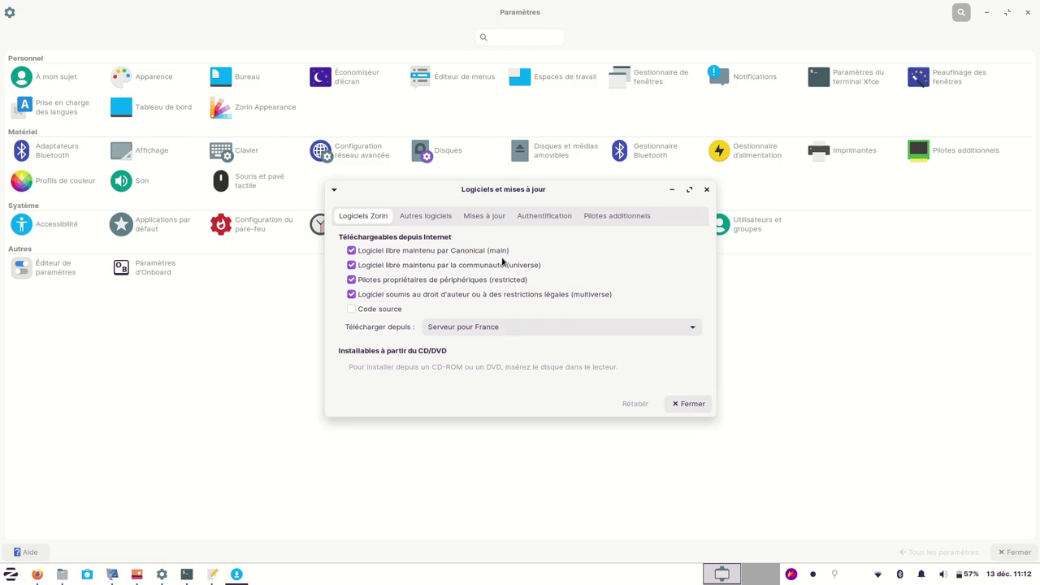
click(708, 191)
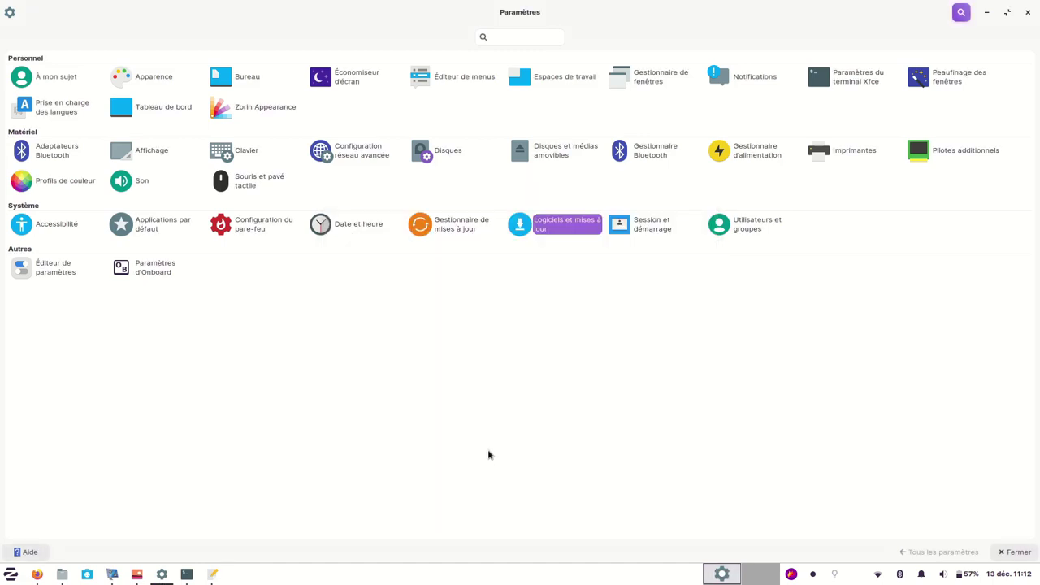
Review the session and startup settings, including autostart applications, current session and advanced options, and close the settings.
click(646, 231)
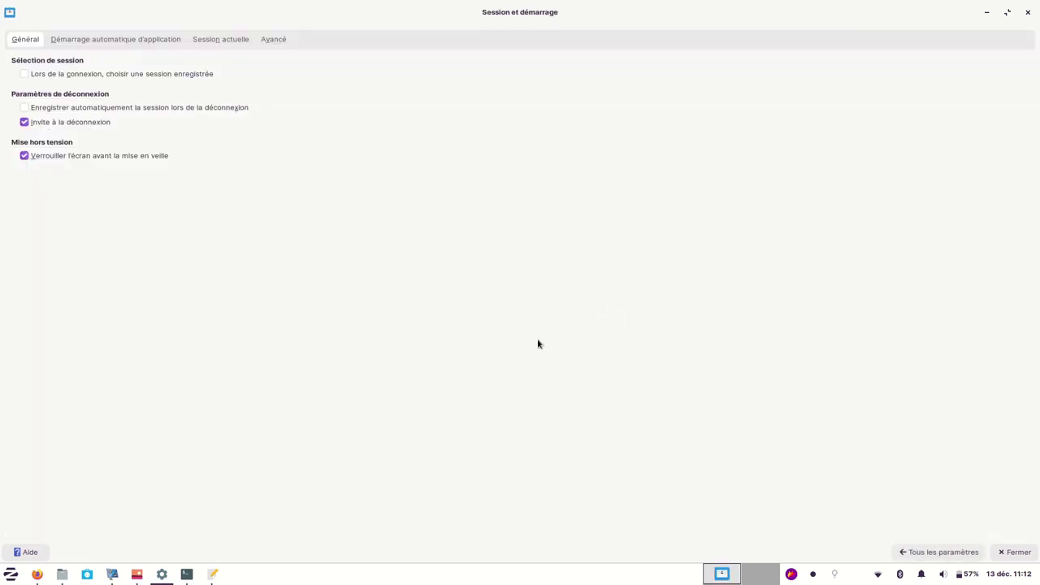
click(102, 40)
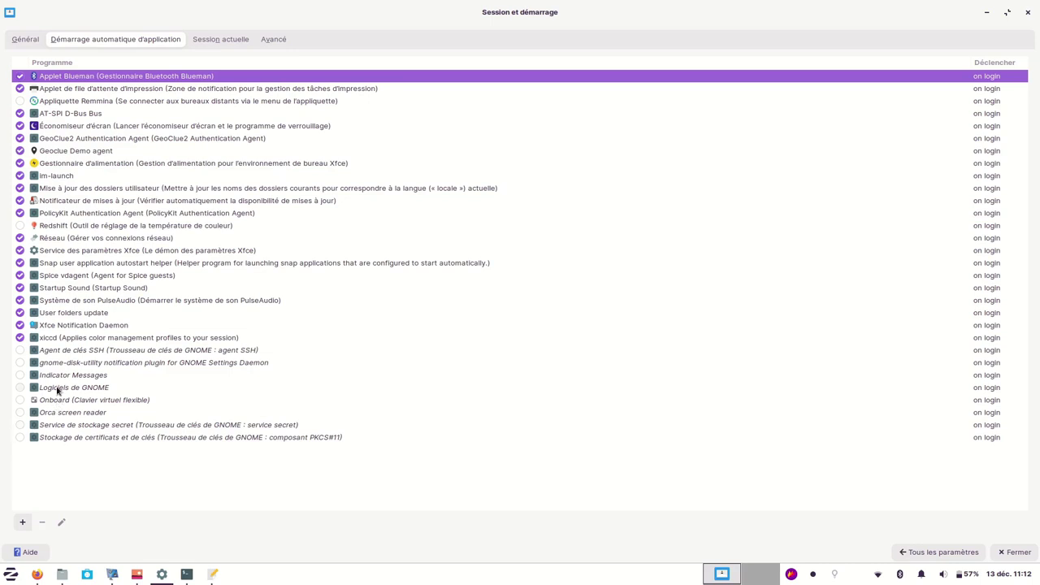
click(235, 41)
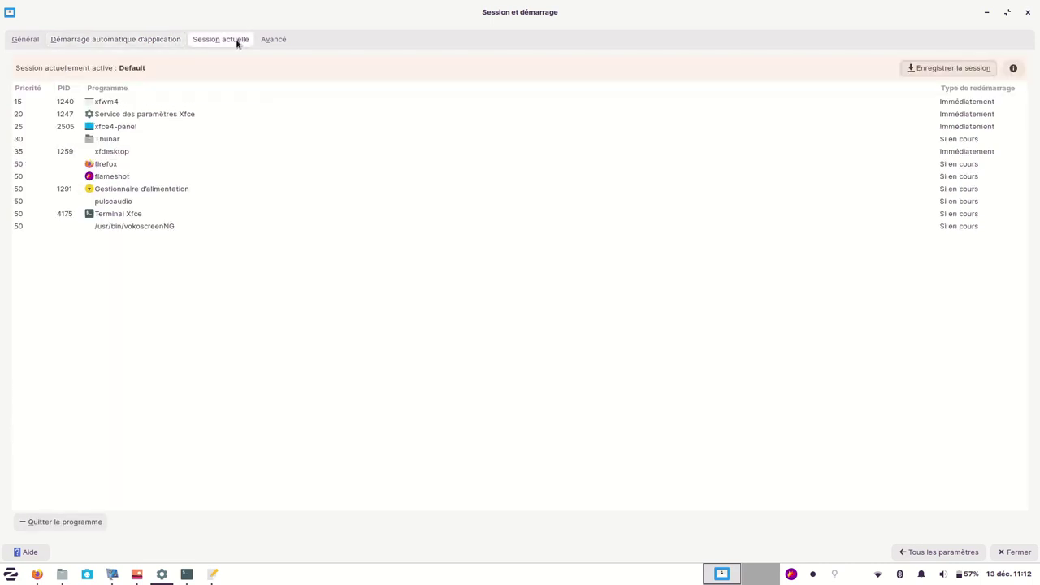
click(278, 41)
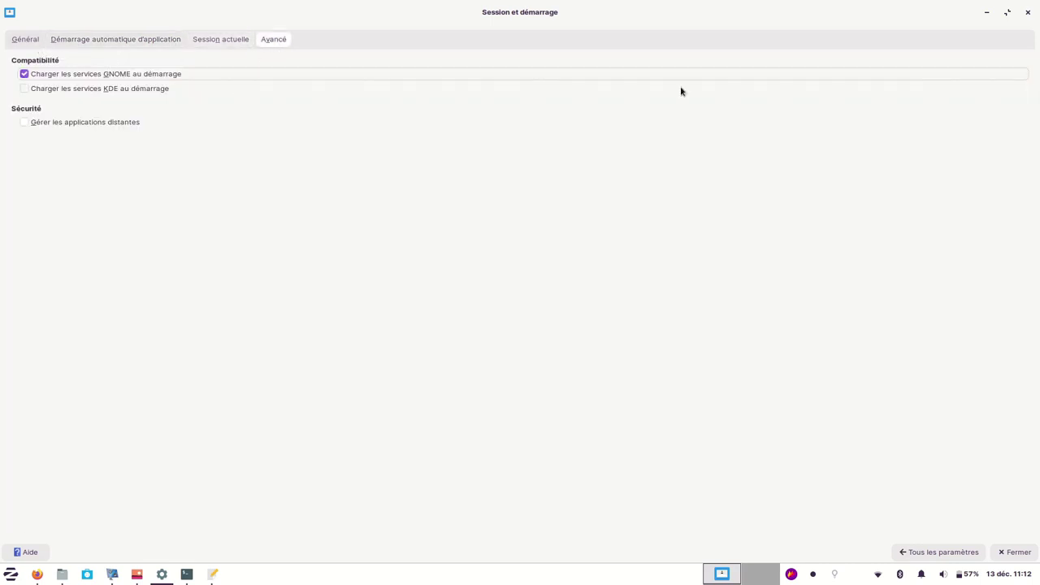
click(940, 553)
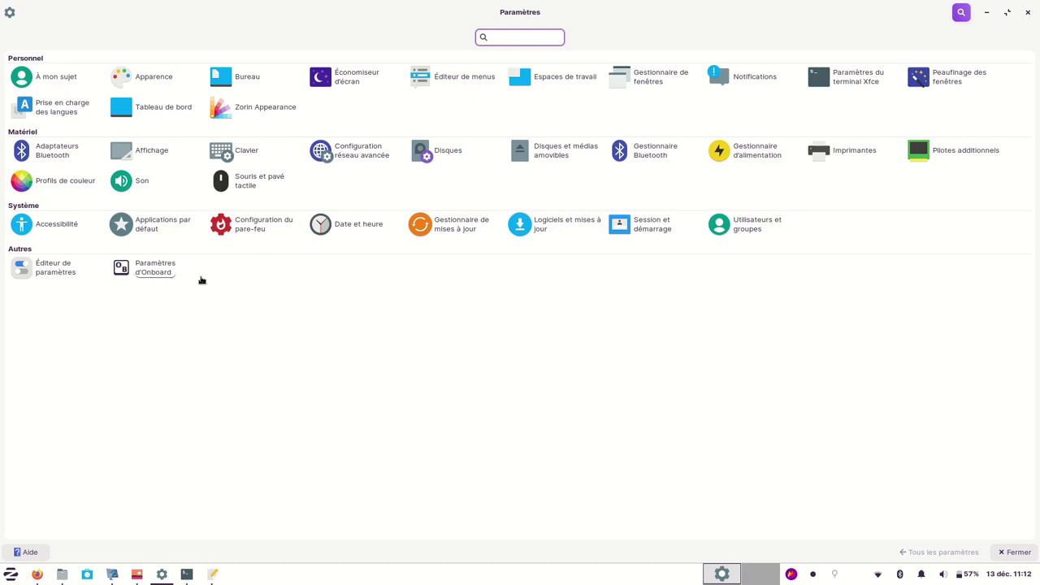
click(1030, 13)
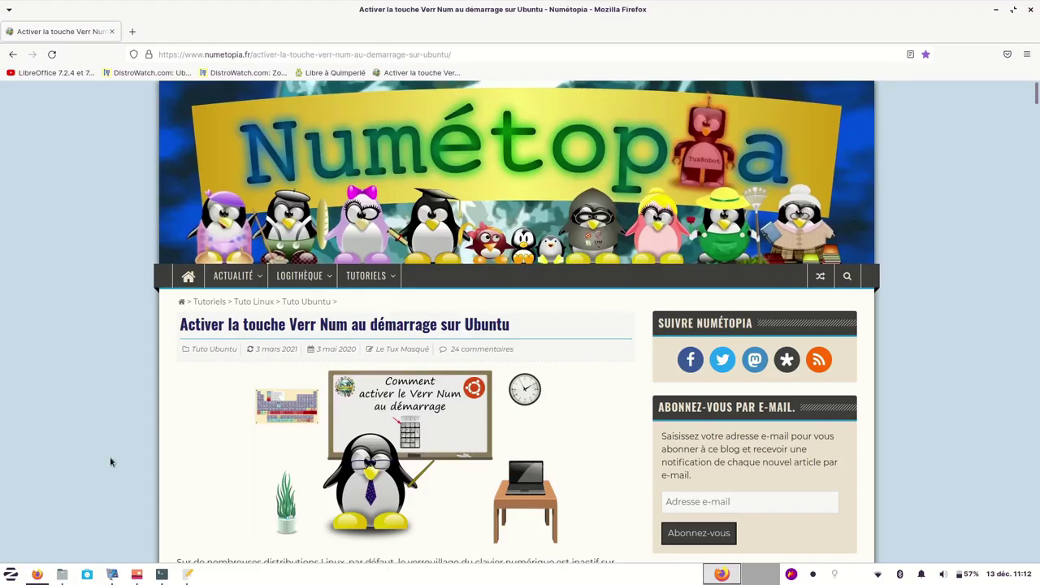
View 51XFCE version.png from the Images folder in the file manager and advance through the pictures to 54XFCE pilotes.png.
click(85, 573)
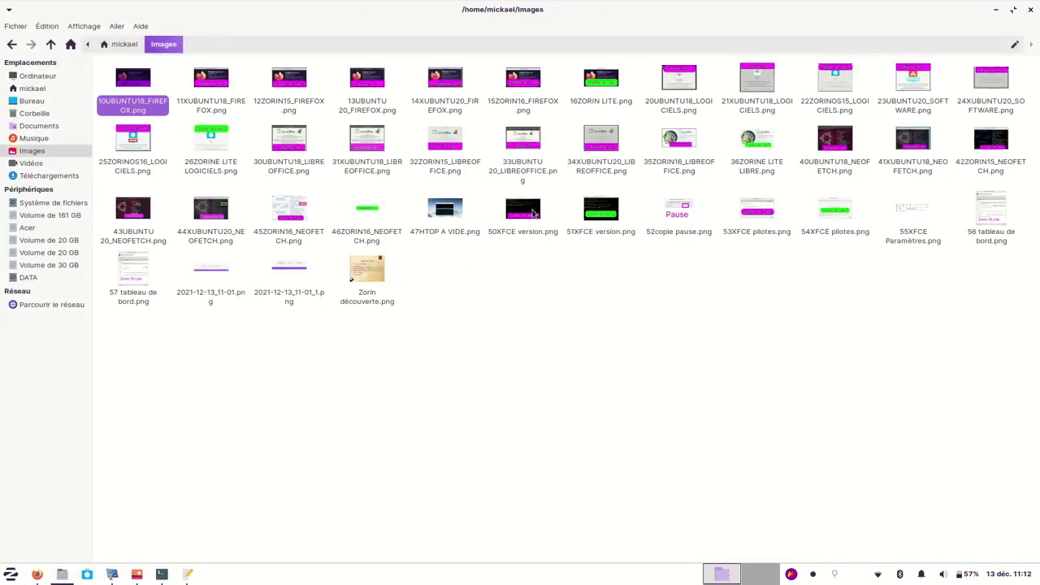
double_click(601, 209)
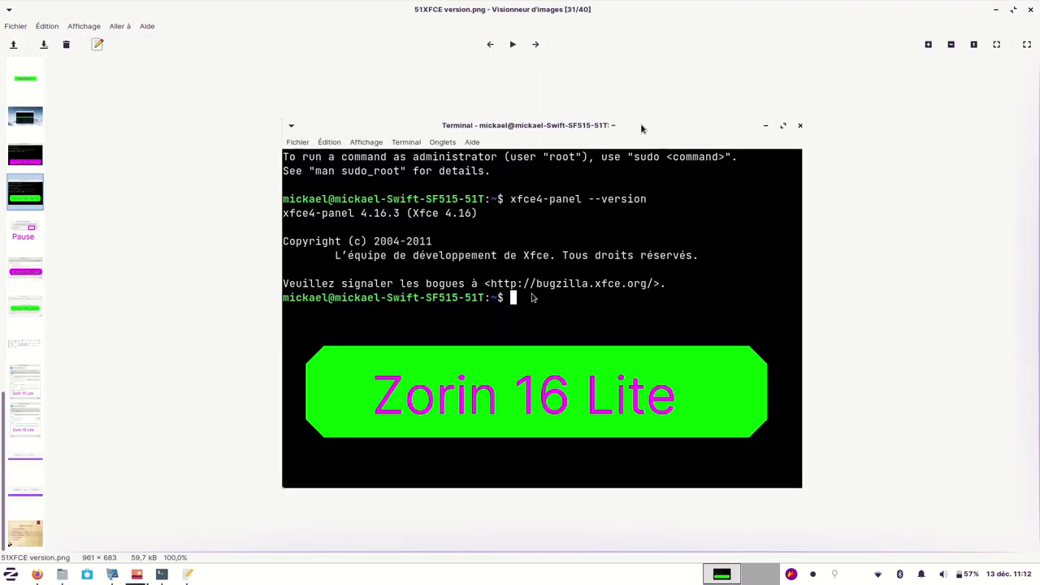
click(536, 45)
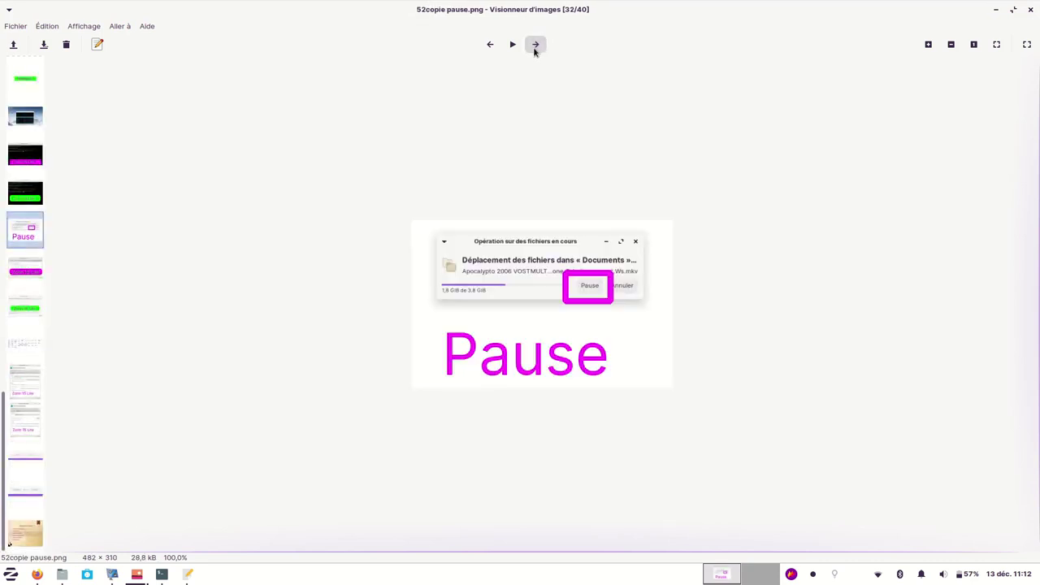
click(536, 45)
click(536, 44)
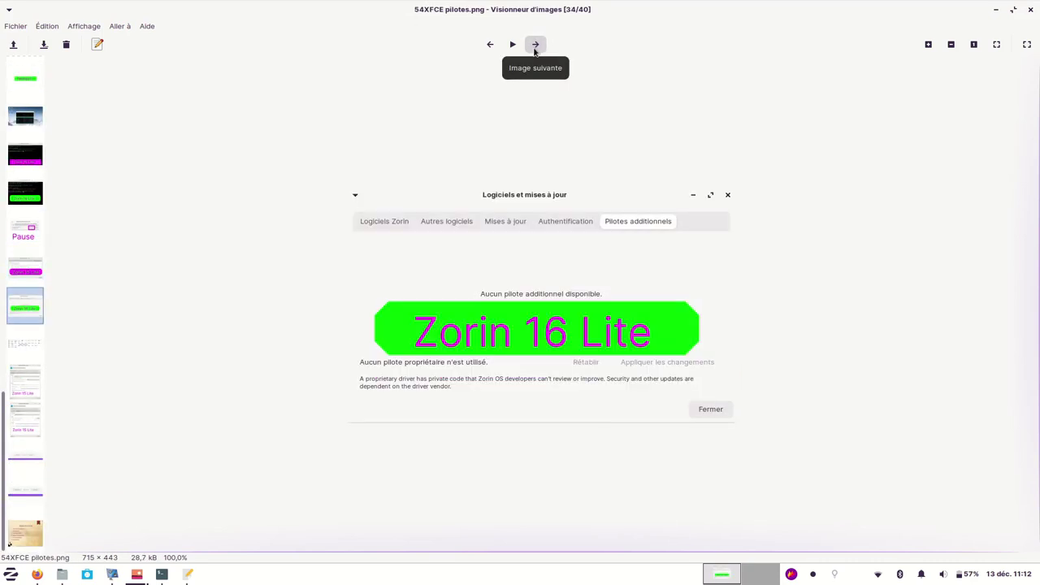
Advance the pictures to 56 tableau de bord.png and place the live panel preferences window beside the Zorin 15 Lite screenshot.
click(536, 47)
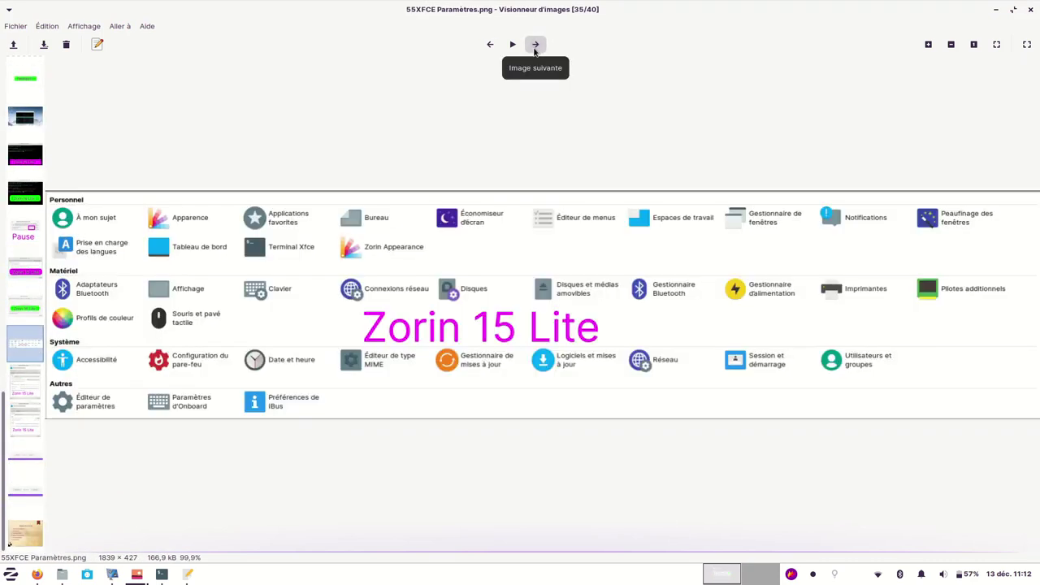
click(534, 44)
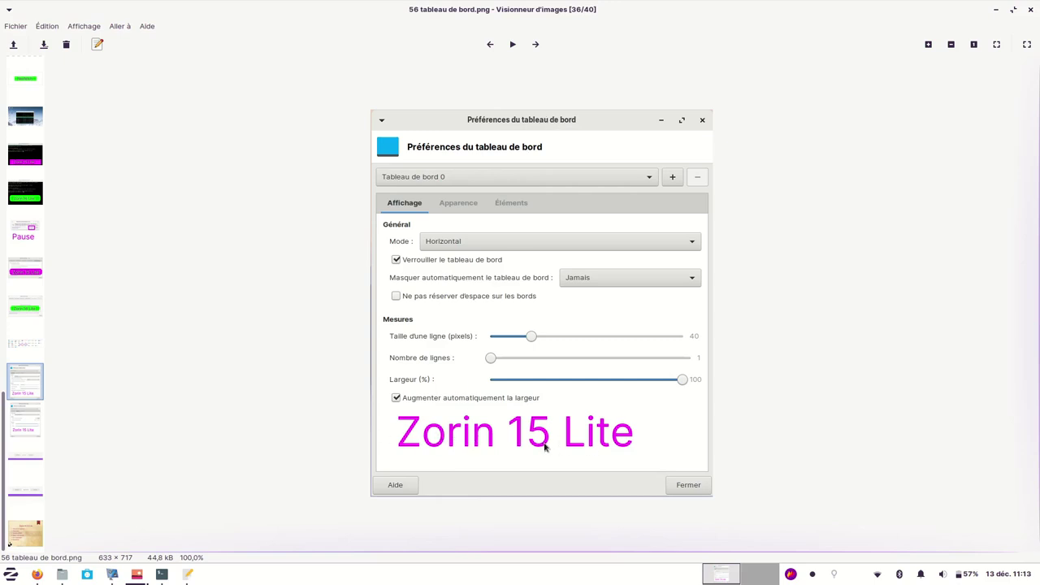
right_click(475, 576)
mouse_move(515, 558)
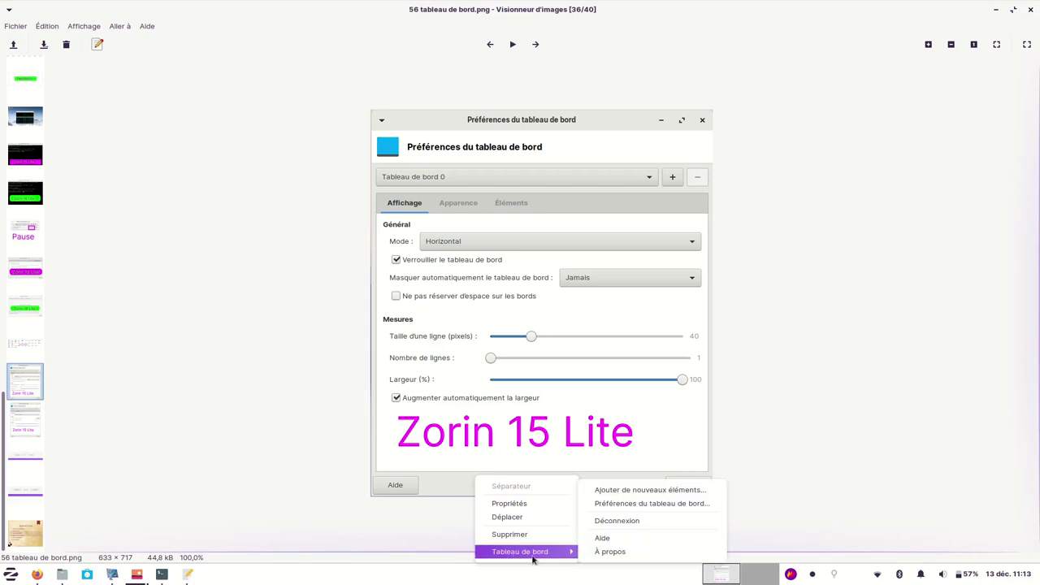
click(678, 504)
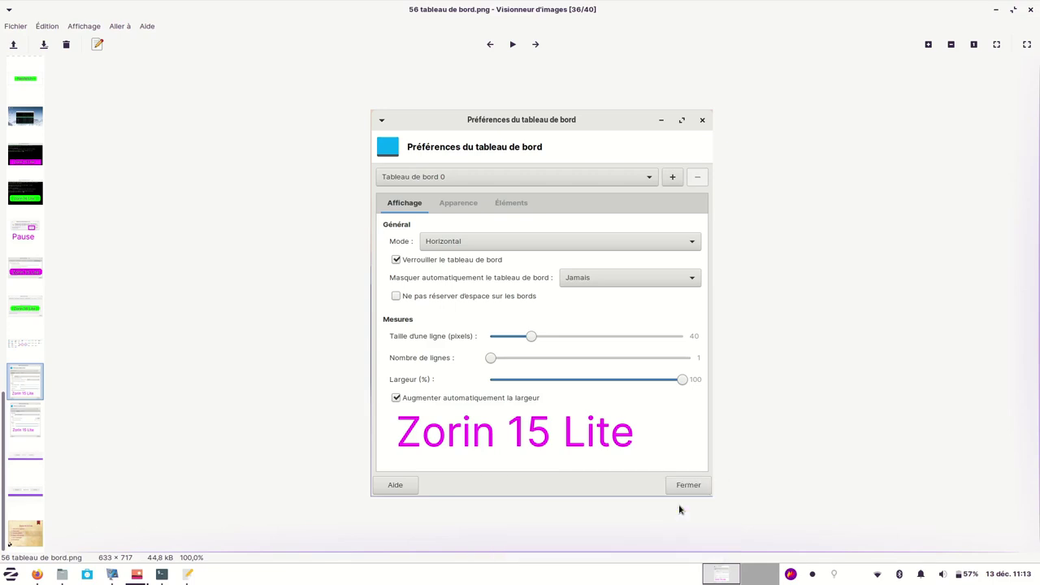
drag(518, 138, 862, 126)
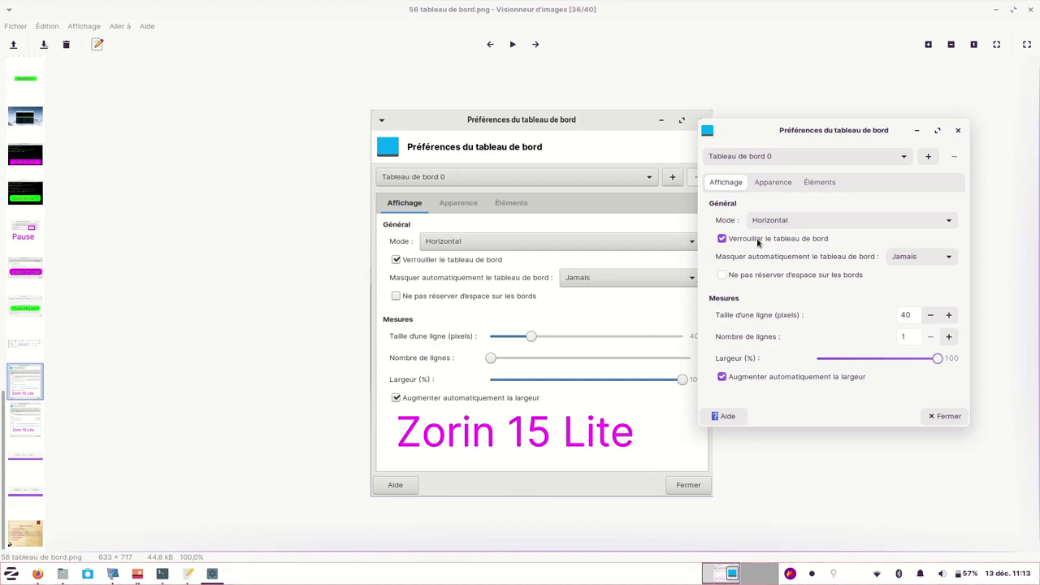
drag(824, 130, 205, 145)
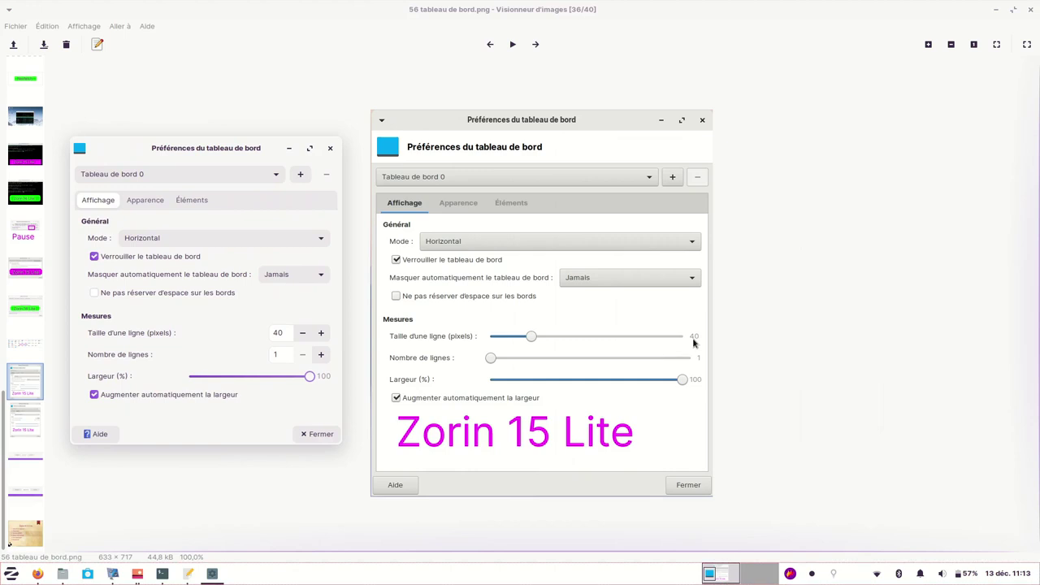
Try a larger panel row size and two rows, and restore the row size to 40 pixels with one row.
click(320, 334)
click(320, 333)
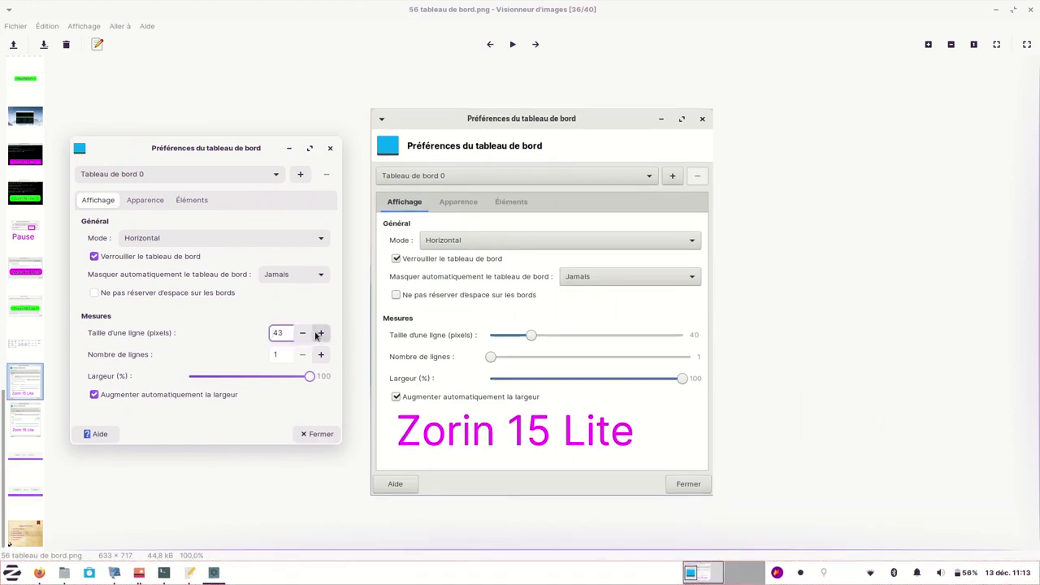
click(302, 334)
click(302, 334)
click(322, 355)
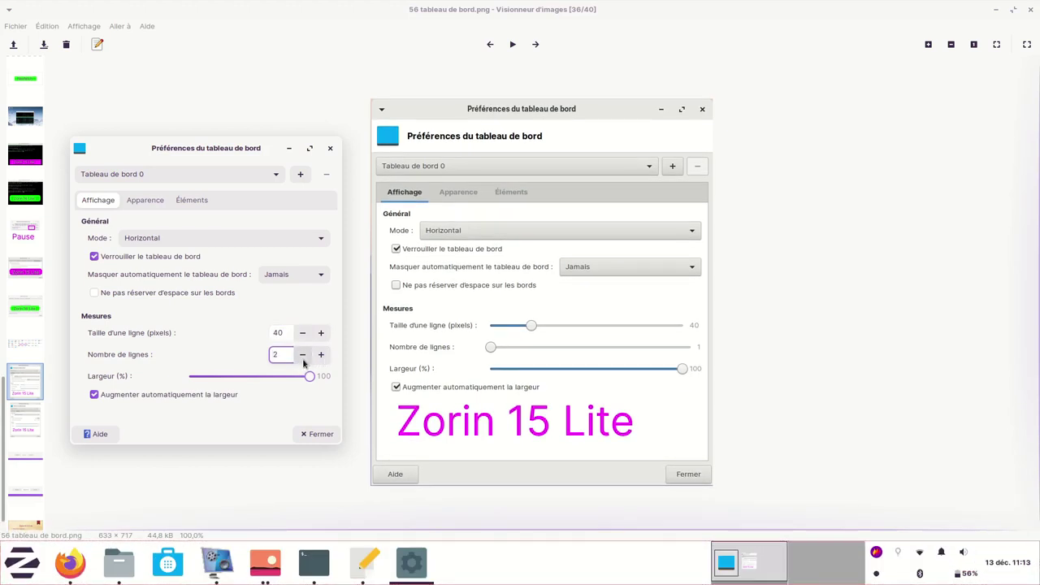
click(302, 355)
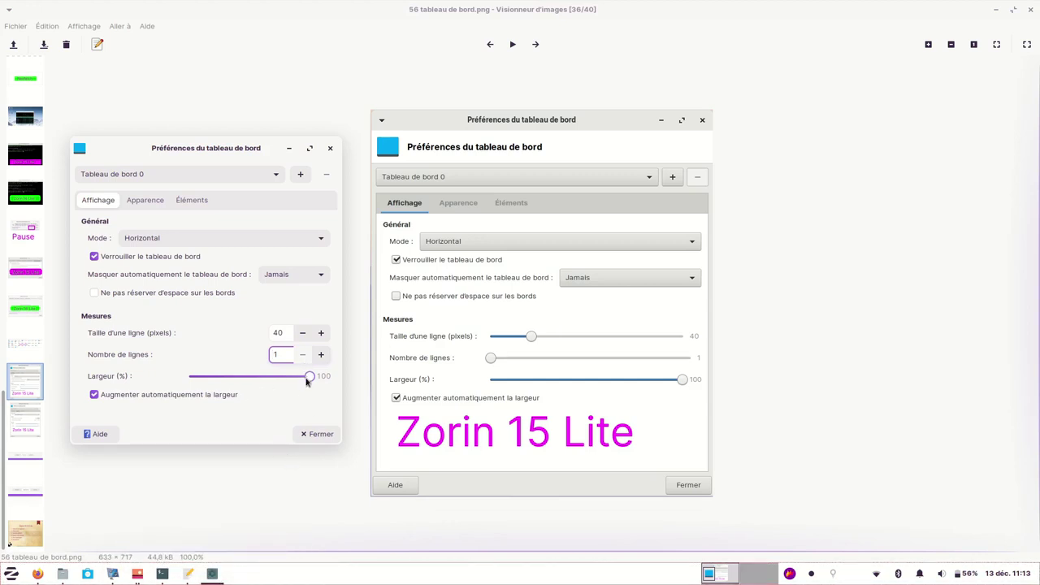
Reduce the panel width to 79 %, and unlock the panel to move it toward the middle of its screen edge, locking it again.
drag(309, 377, 285, 375)
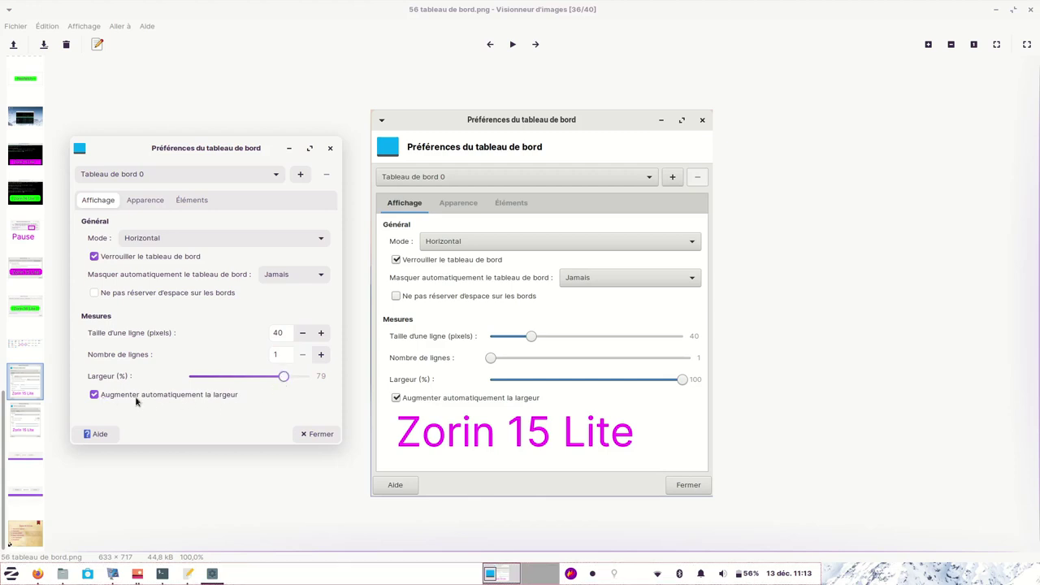
click(95, 257)
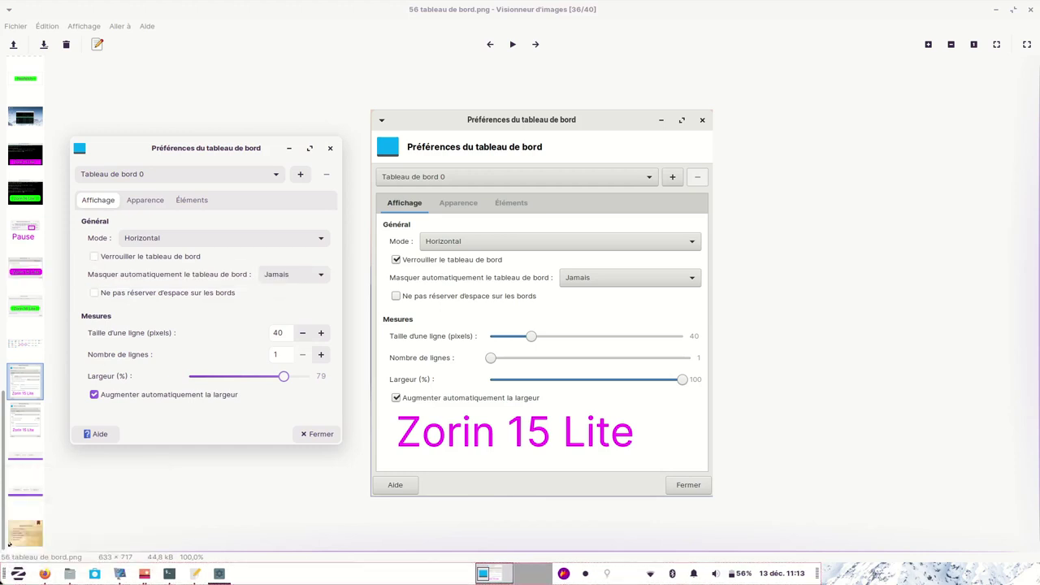
drag(4, 573, 124, 576)
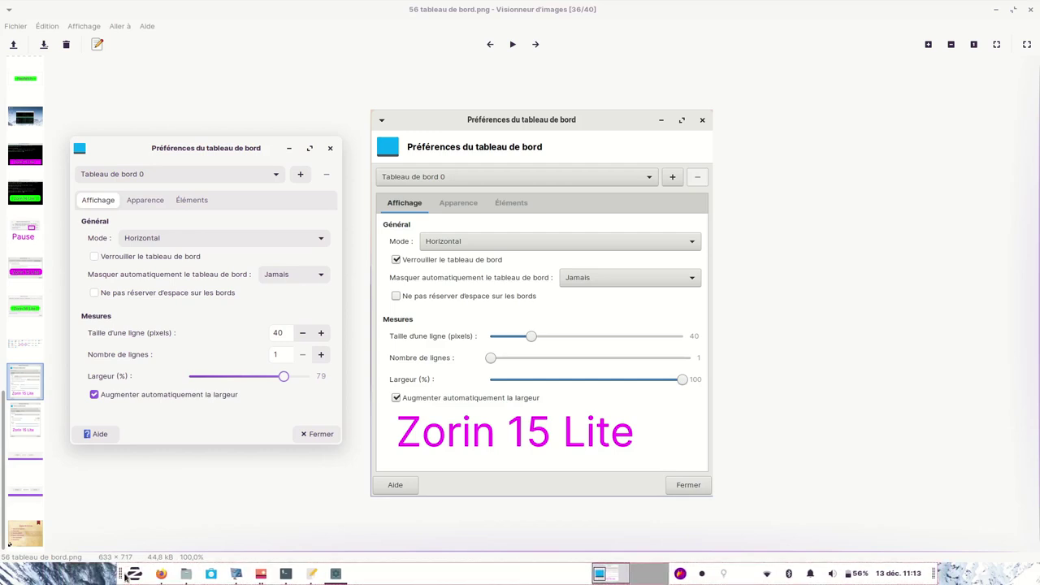
click(93, 256)
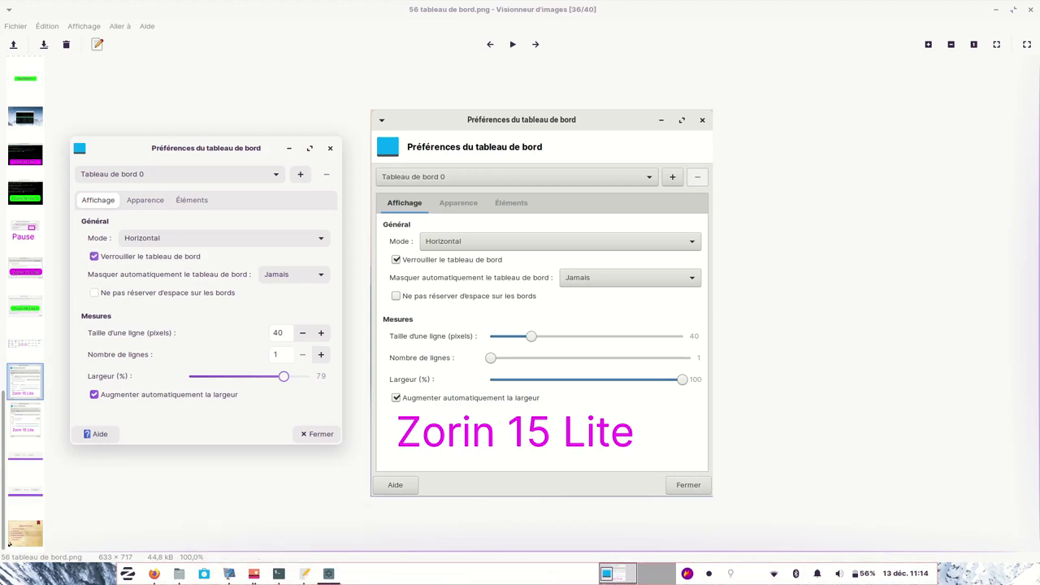
click(678, 382)
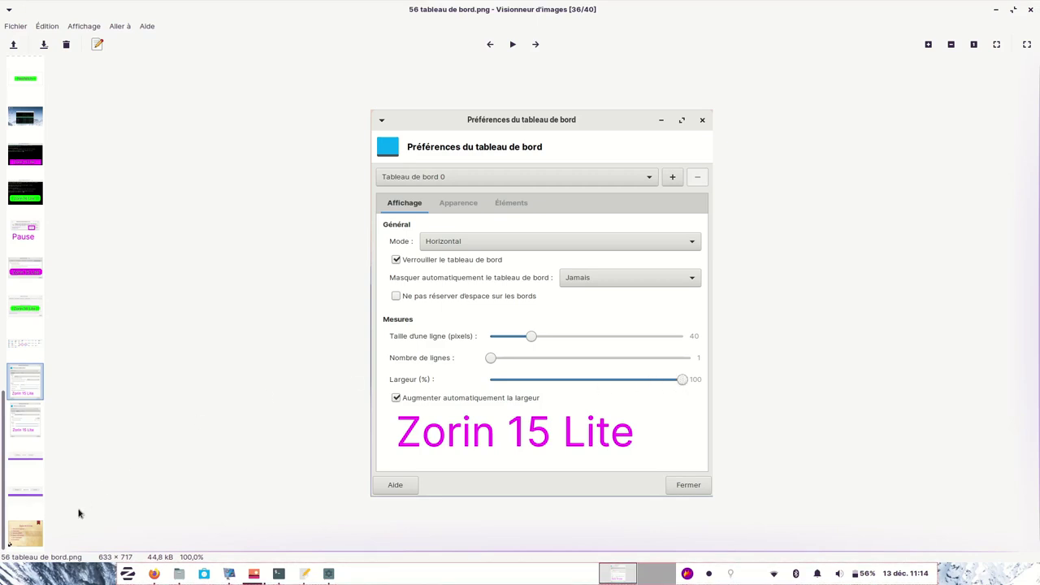
Bring the panel preferences back to the front and set the panel width to 70 %.
click(329, 575)
mouse_move(282, 377)
mouse_down()
mouse_move(255, 380)
mouse_move(276, 378)
mouse_up()
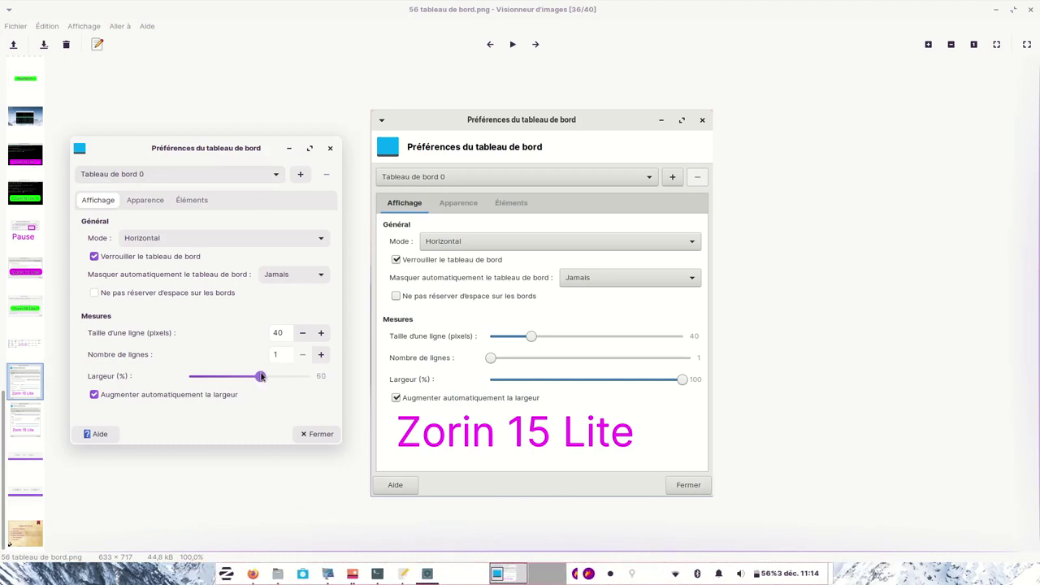
key(Left)
key(Left)
key(Left)
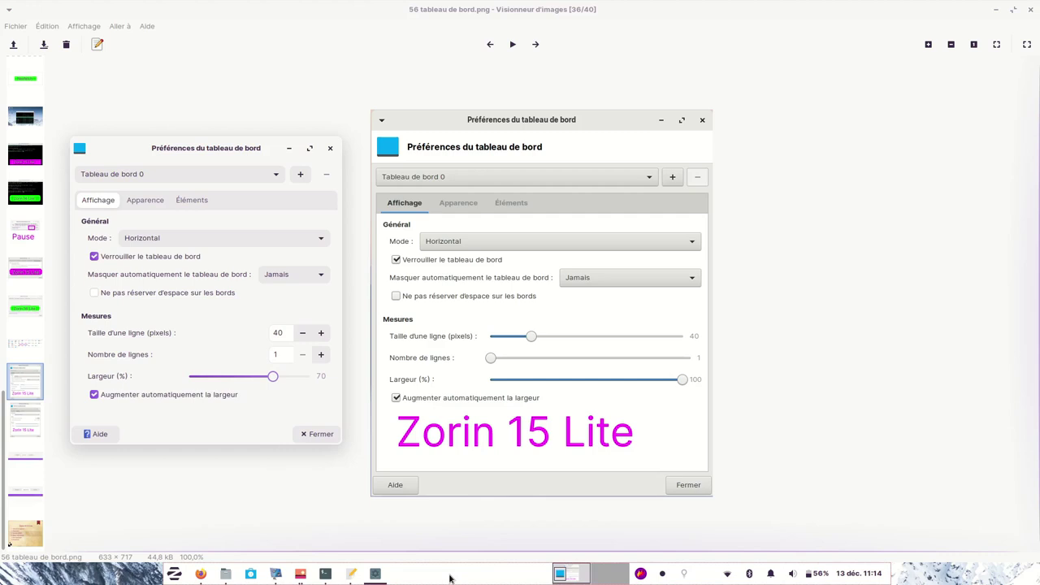
Set automatic hiding of the panel to Toujours and test it by leaving and revealing the panel.
click(315, 276)
click(276, 317)
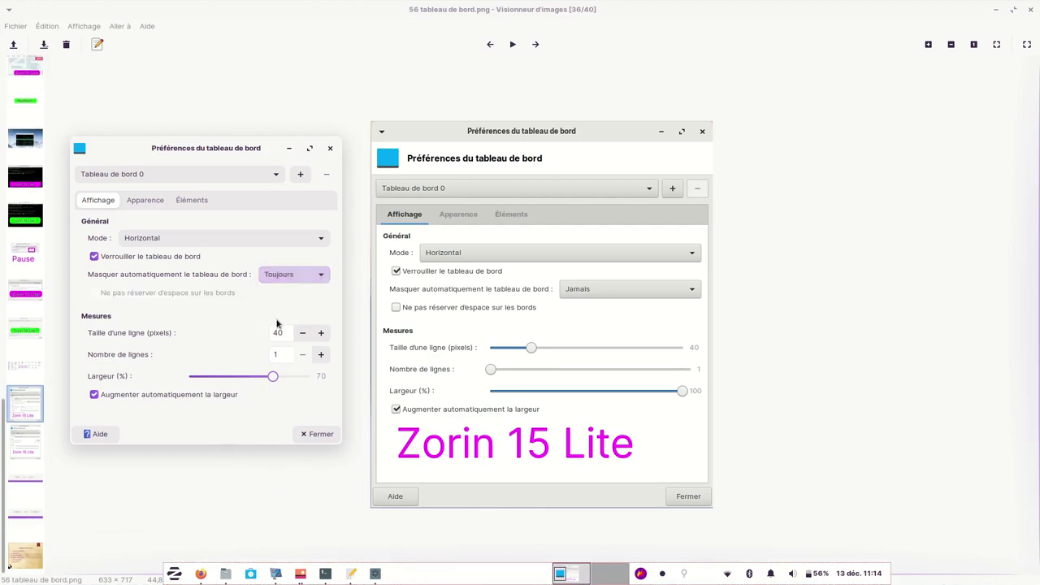
mouse_move(276, 567)
click(265, 490)
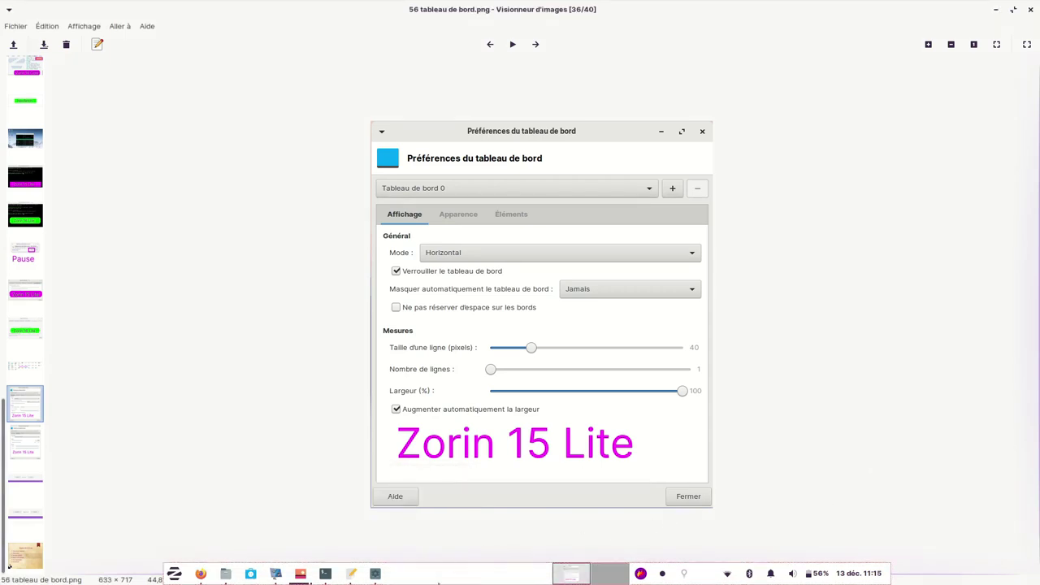
mouse_move(375, 575)
click(377, 572)
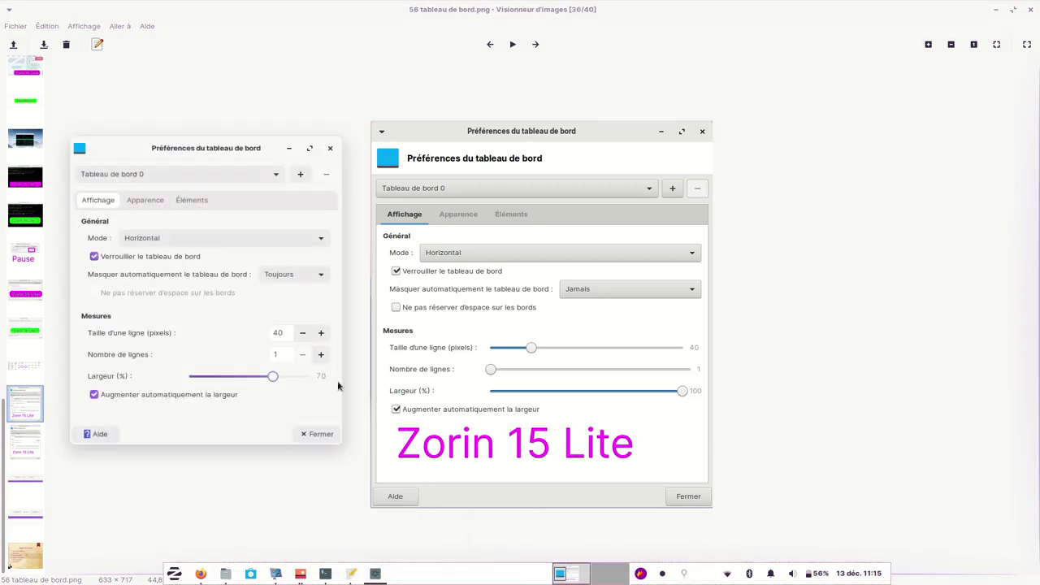
Unlock the panel, check its context menu, lock it again and close the panel preferences.
click(95, 256)
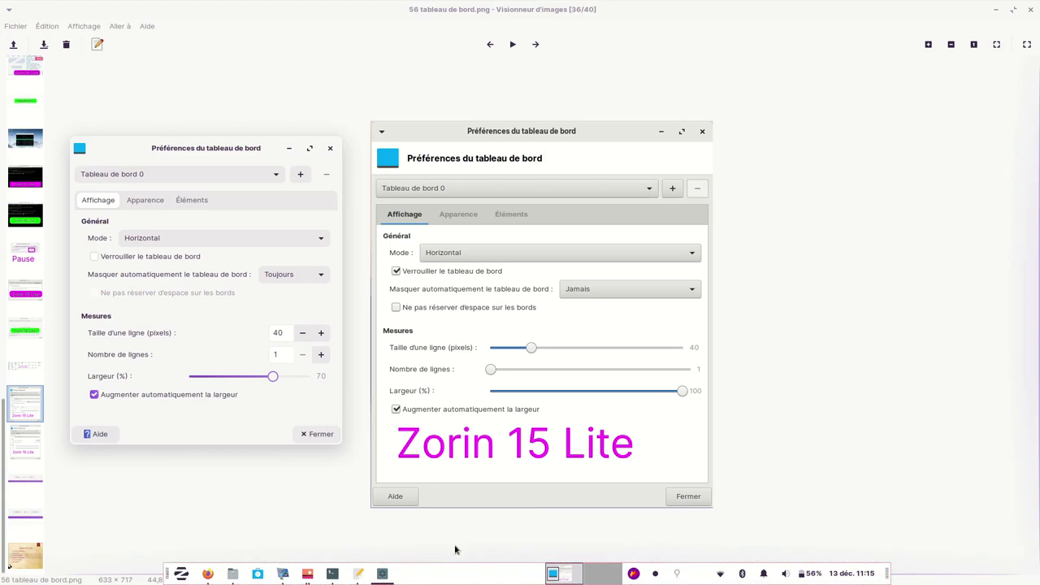
key(Escape)
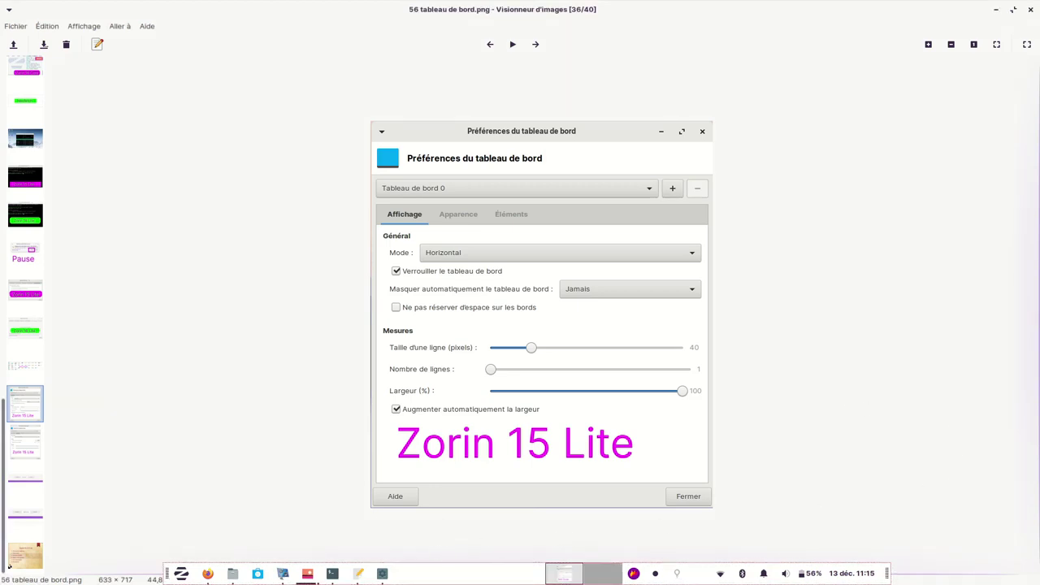
right_click(443, 579)
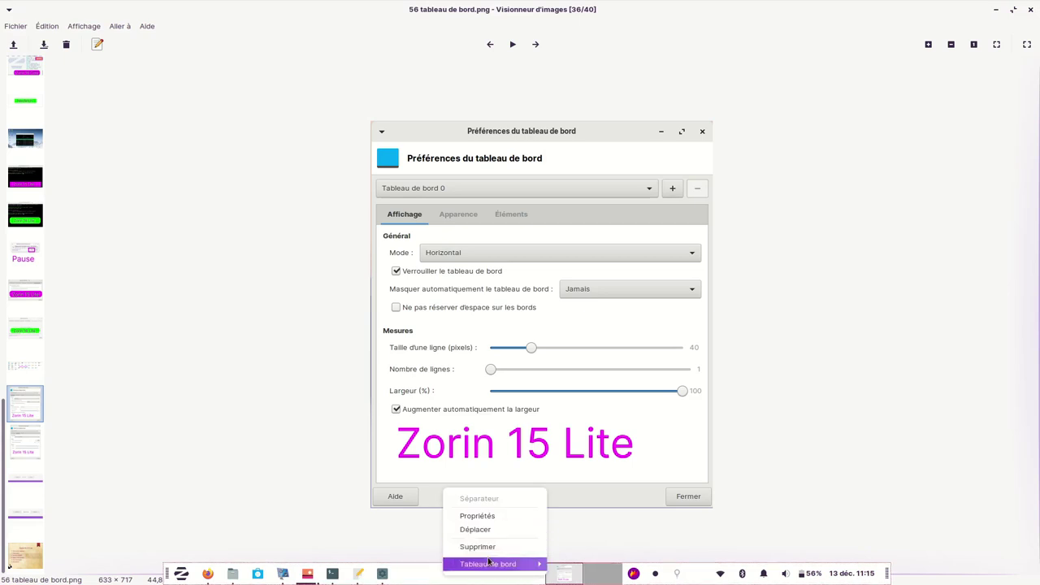
mouse_move(511, 566)
click(386, 577)
click(386, 577)
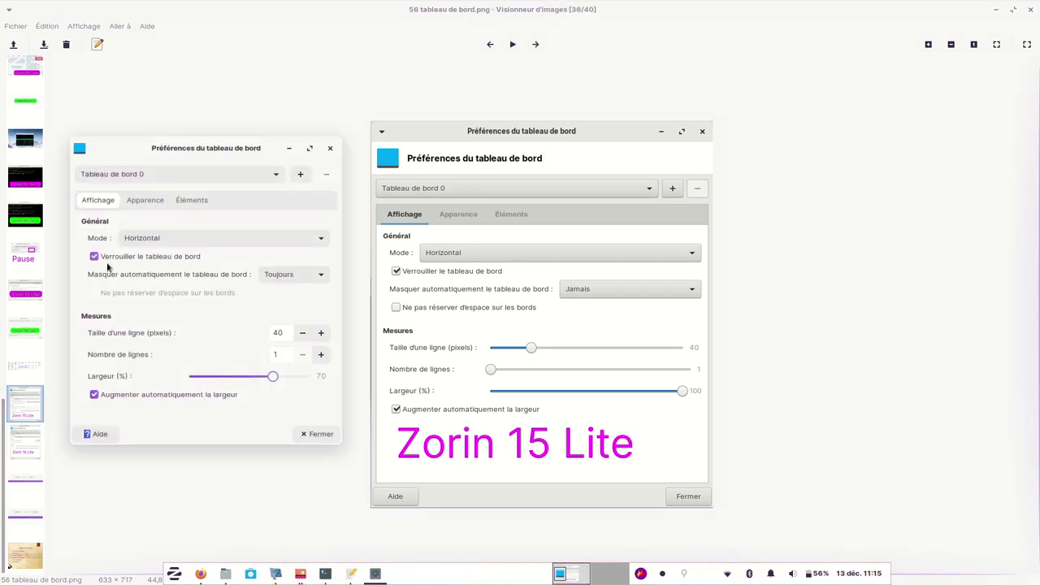
click(310, 434)
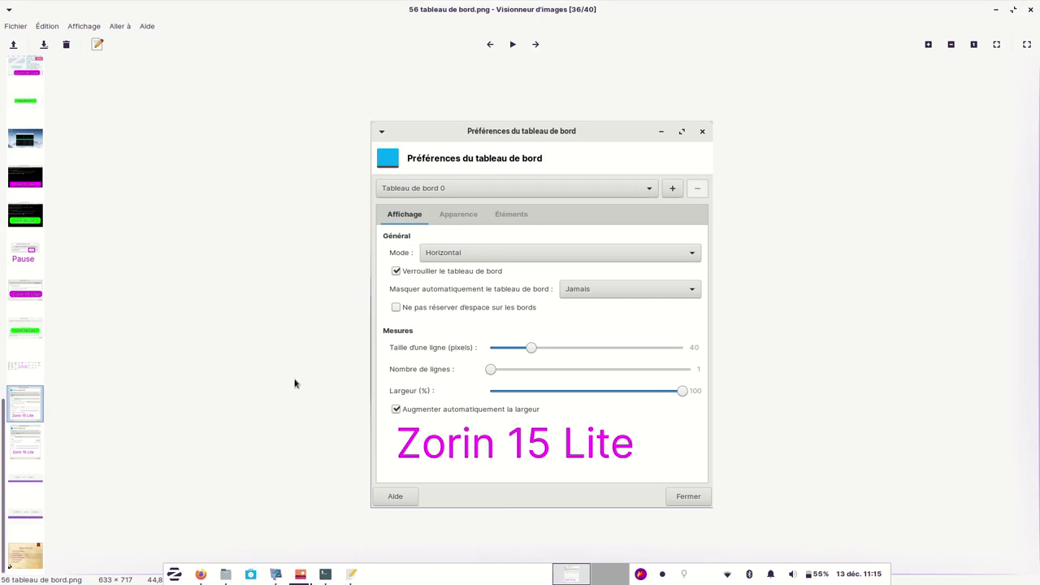
mouse_move(354, 576)
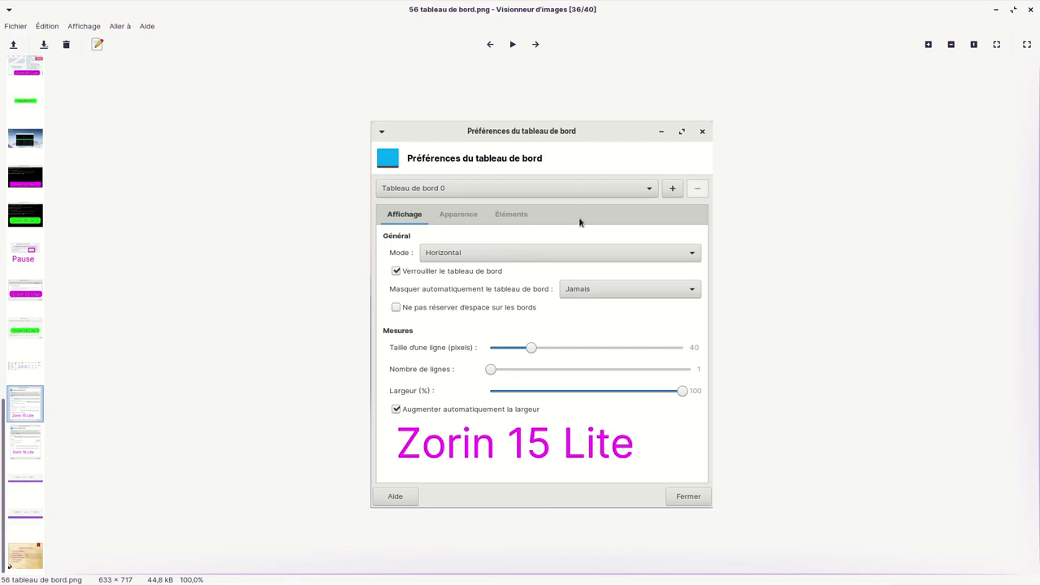
Advance to the picture 57 tableau de bord.png and open the panel preferences again.
click(535, 44)
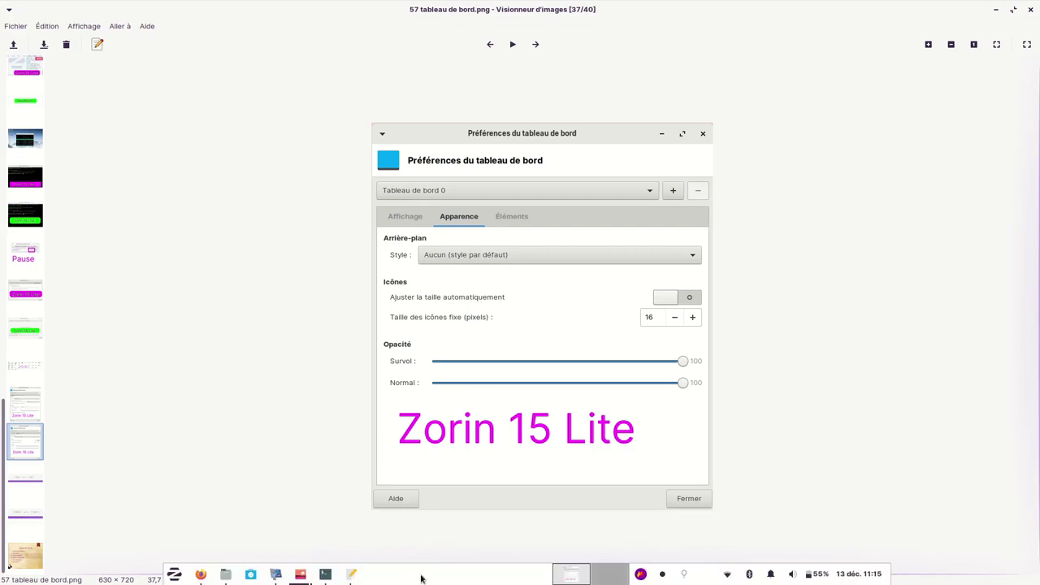
right_click(420, 578)
mouse_move(461, 565)
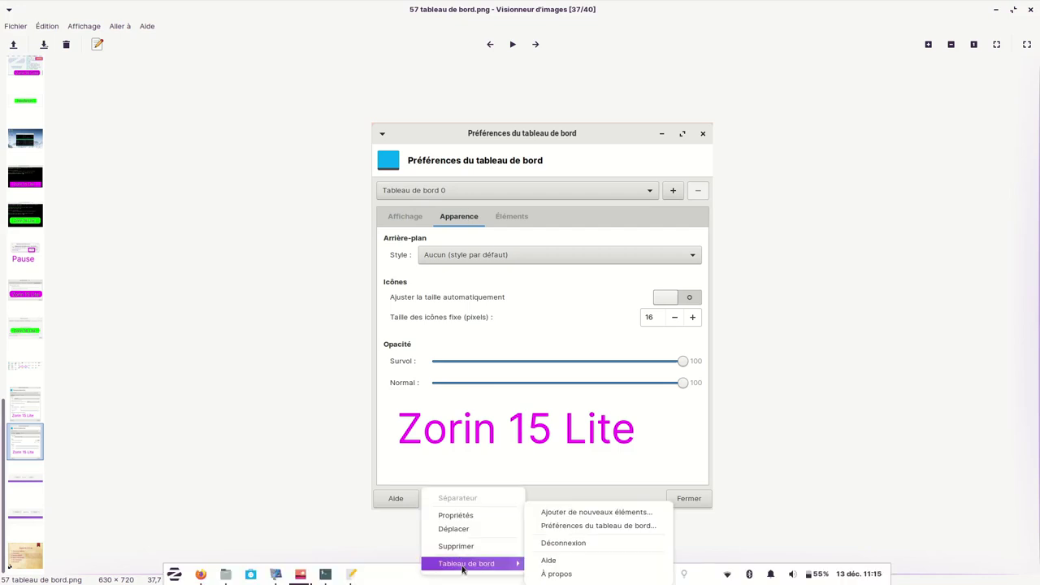
click(567, 526)
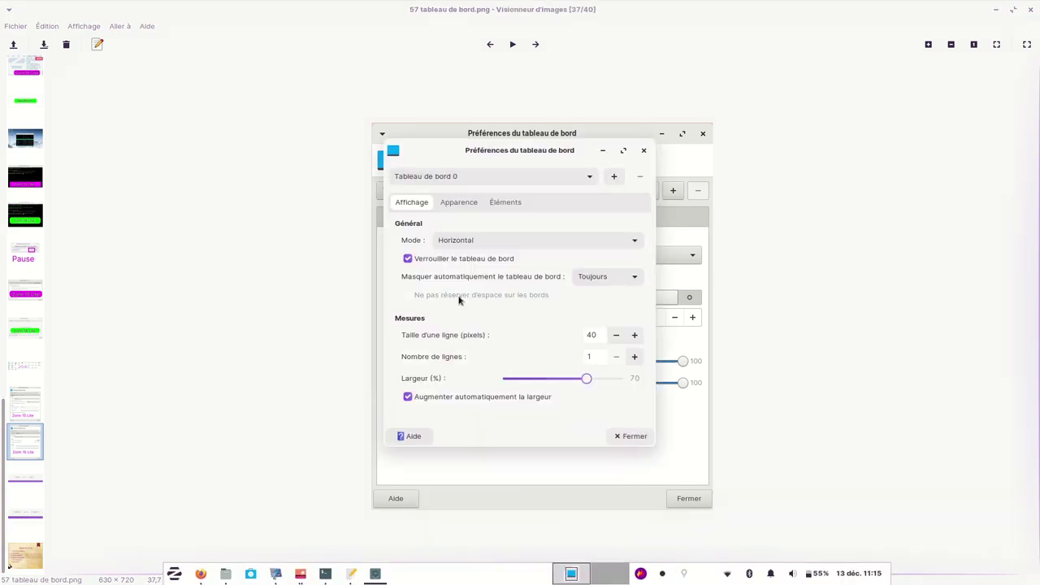
Set automatic hiding of the panel to Jamais and show the appearance options beside the Zorin 15 Lite screenshot.
click(632, 276)
click(600, 249)
click(457, 203)
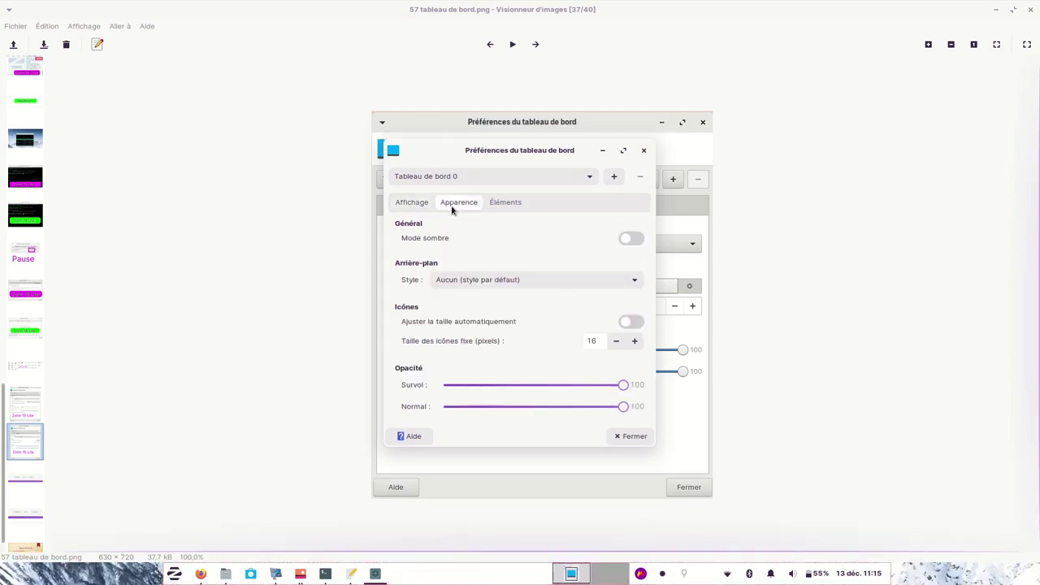
drag(534, 151, 220, 129)
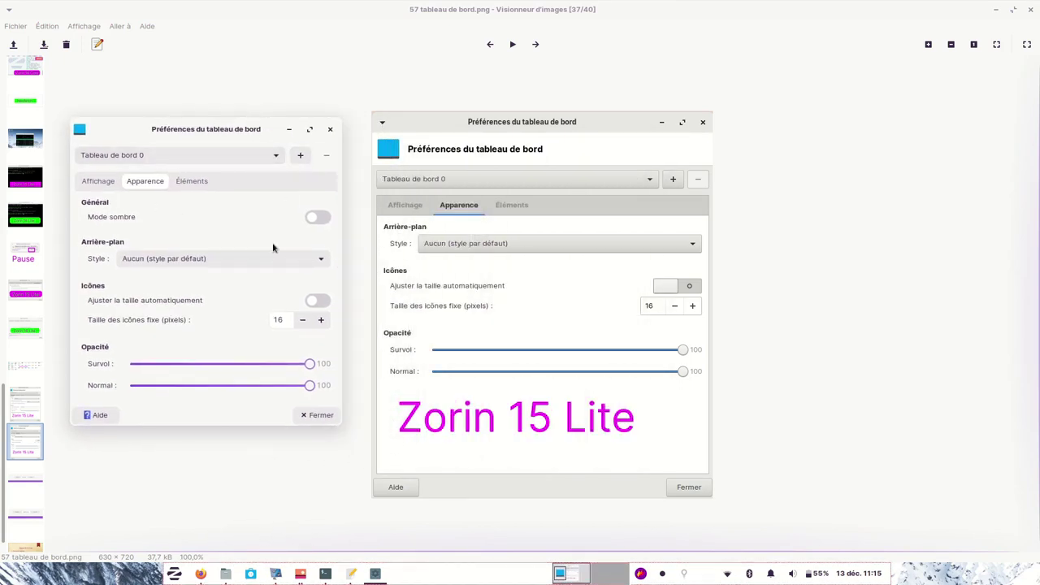
Try the panel's dark mode, check the Zorin menu with it, and switch dark mode off again.
click(318, 218)
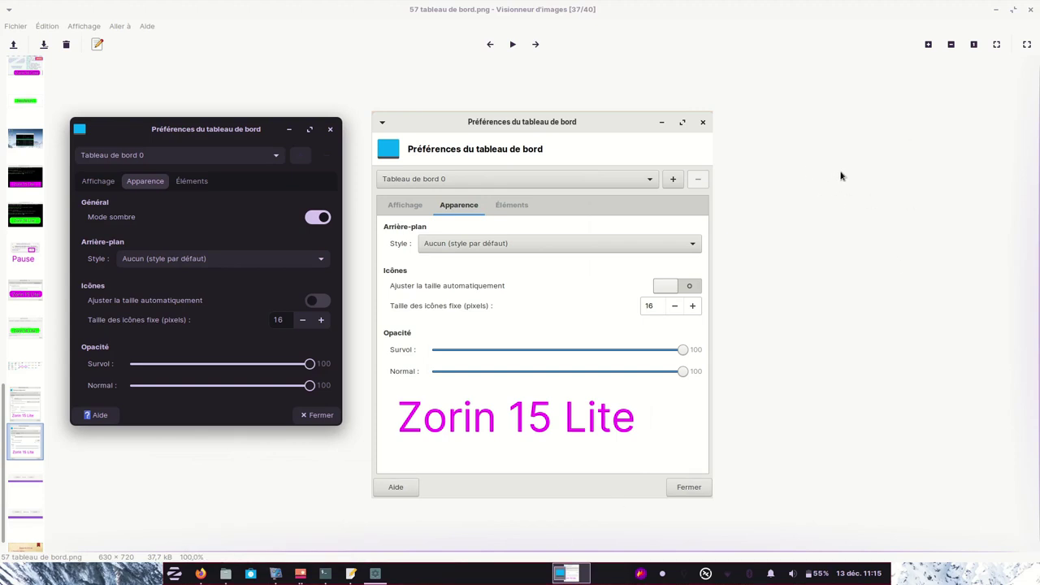
click(173, 576)
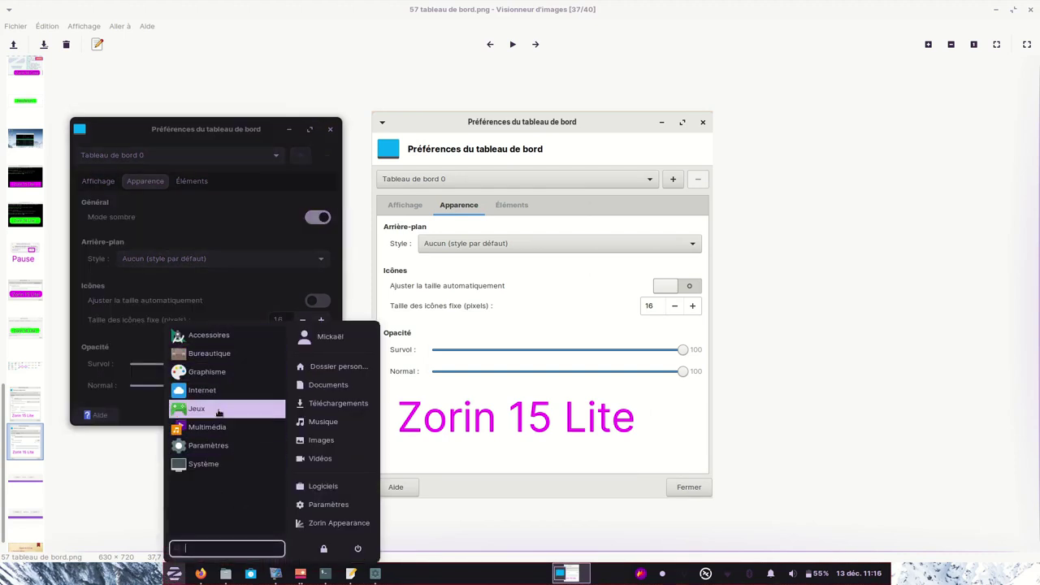
click(175, 575)
click(311, 217)
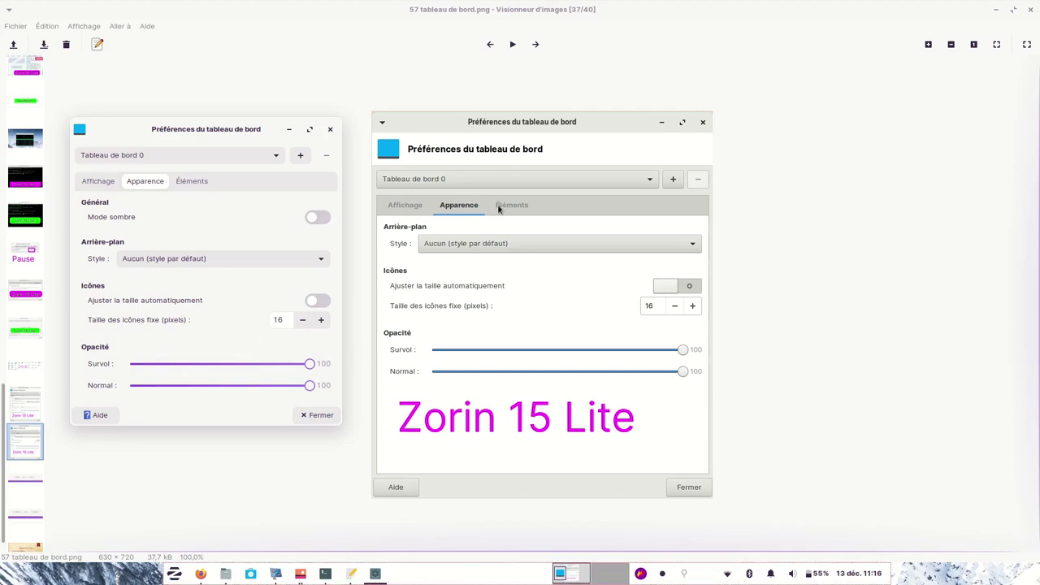
Bring the panel preferences back to the front and show the list of the panel's items.
key(Escape)
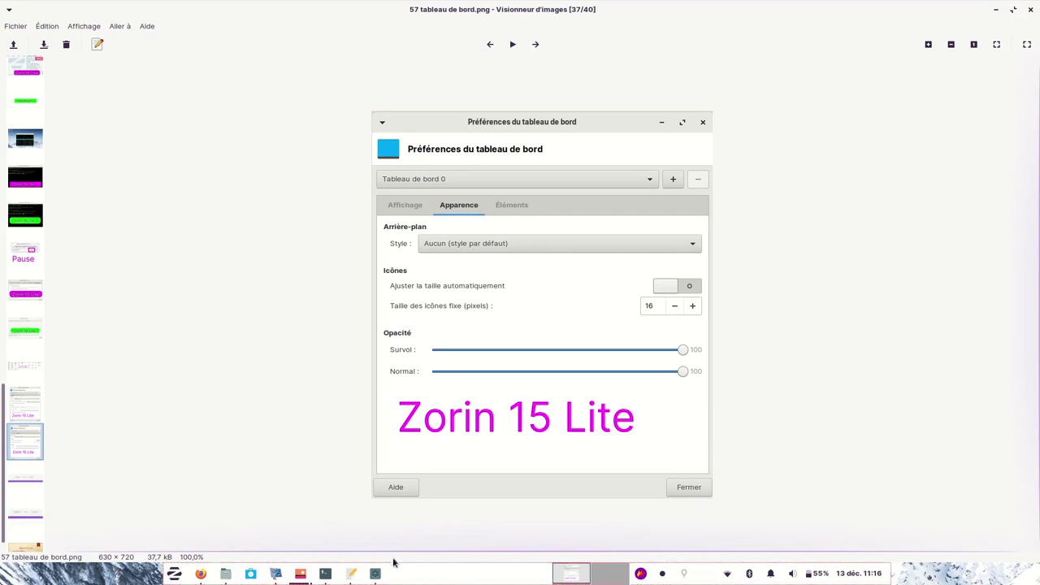
click(374, 528)
click(187, 183)
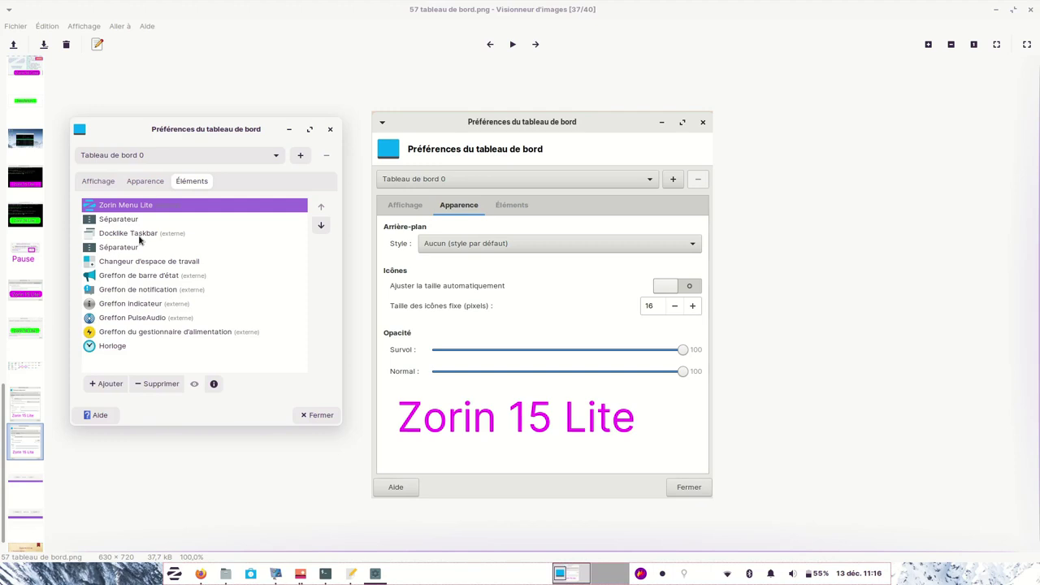
Create a Flameshot launcher on the panel from the Graphisme category of the Zorin menu.
drag(235, 132, 235, 94)
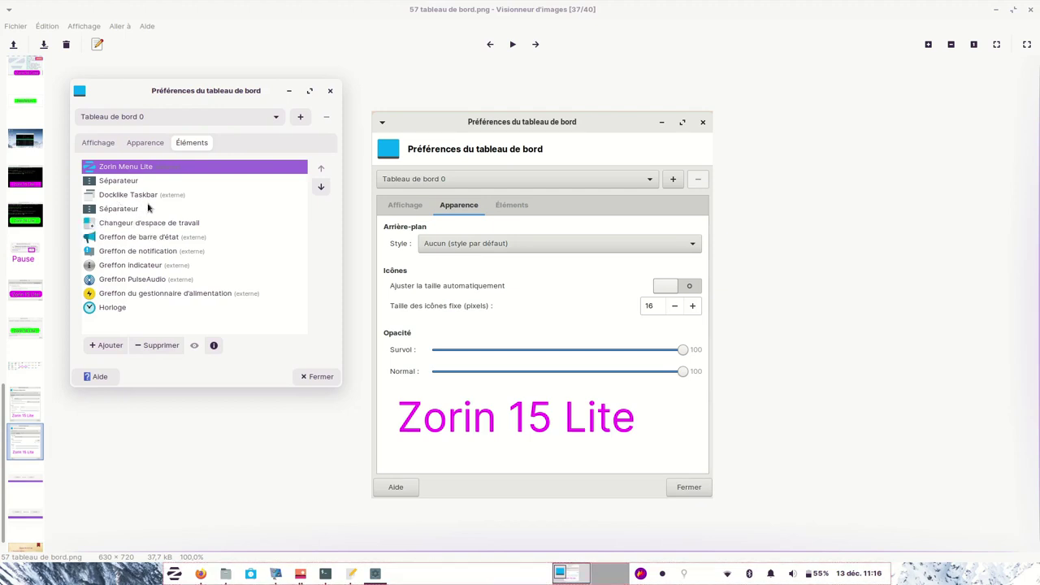
click(174, 574)
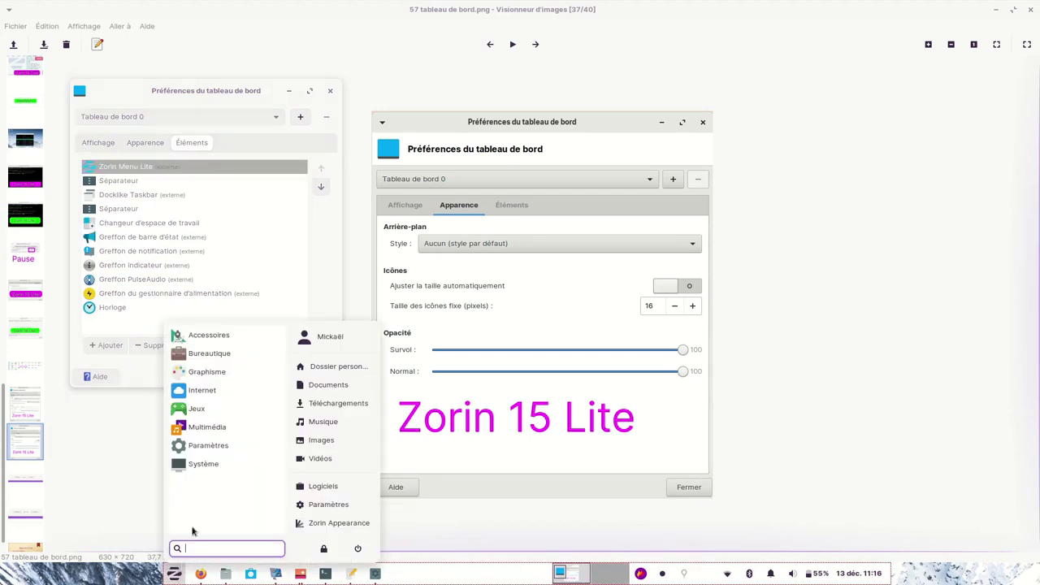
click(203, 373)
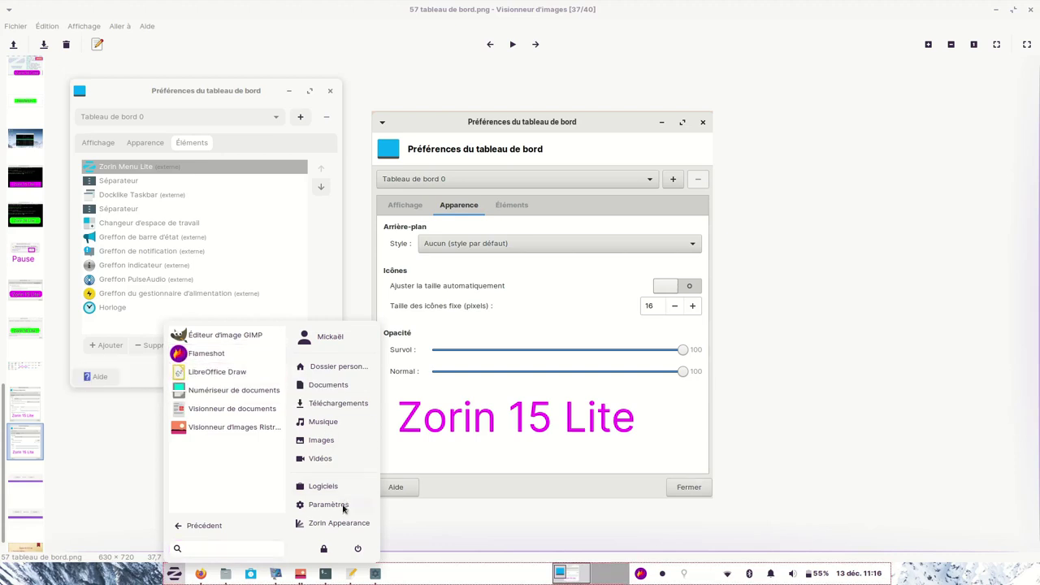
mouse_move(381, 579)
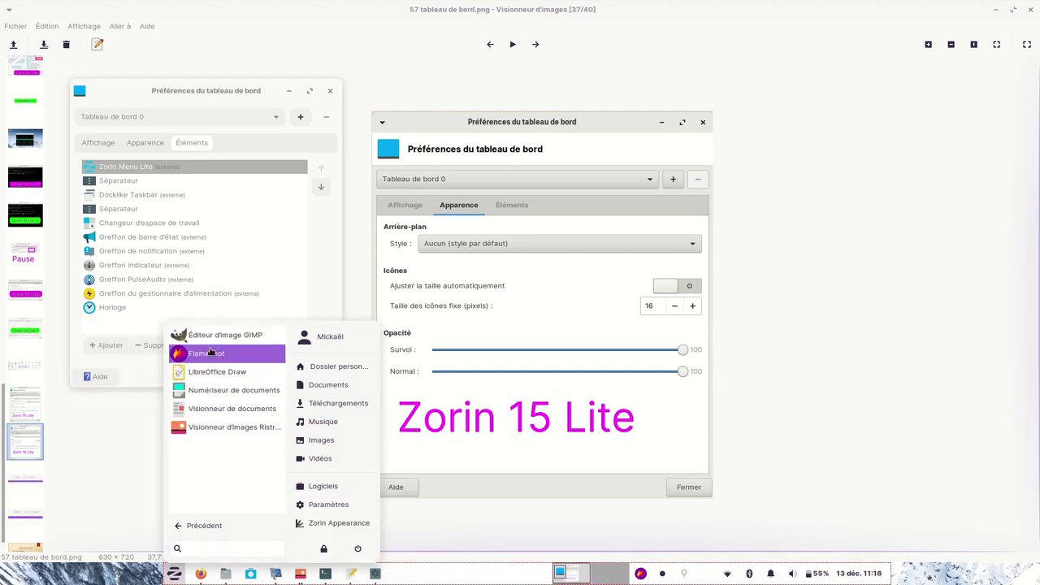
drag(215, 355, 420, 582)
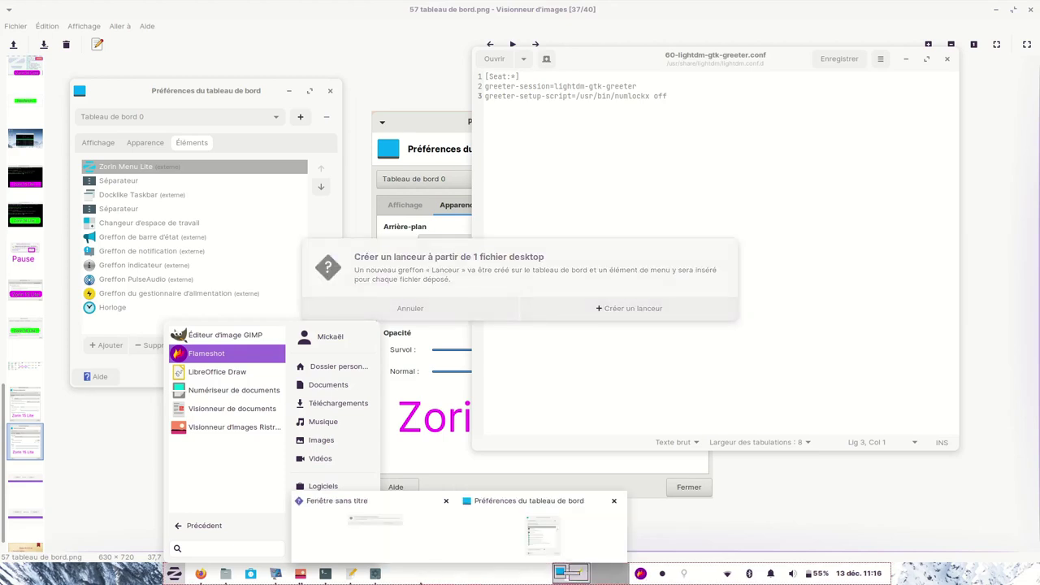
click(617, 307)
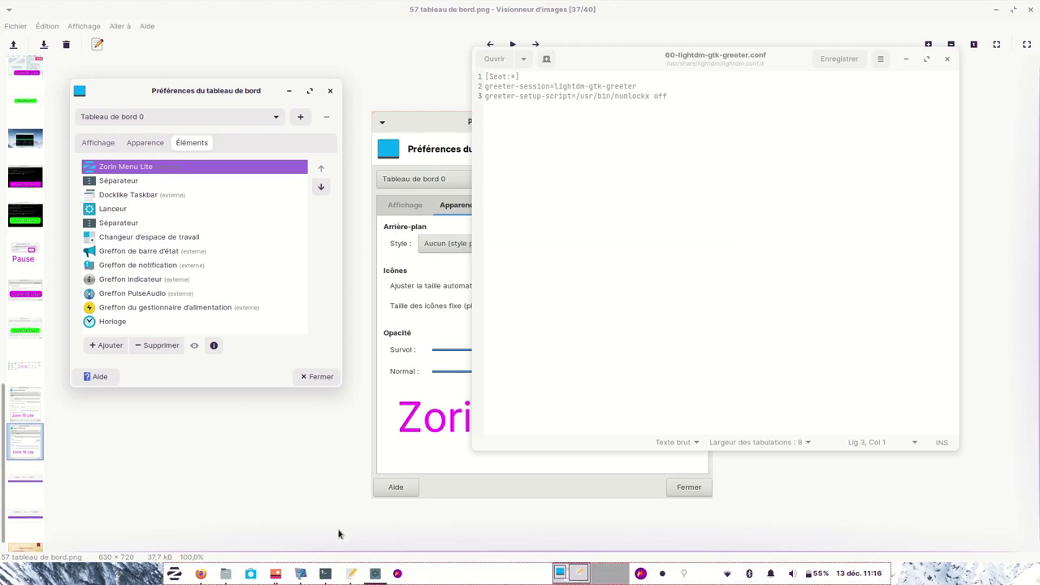
Try moving the Lanceur item below the second separator in the panel's item list, and move it back above it.
mouse_move(375, 574)
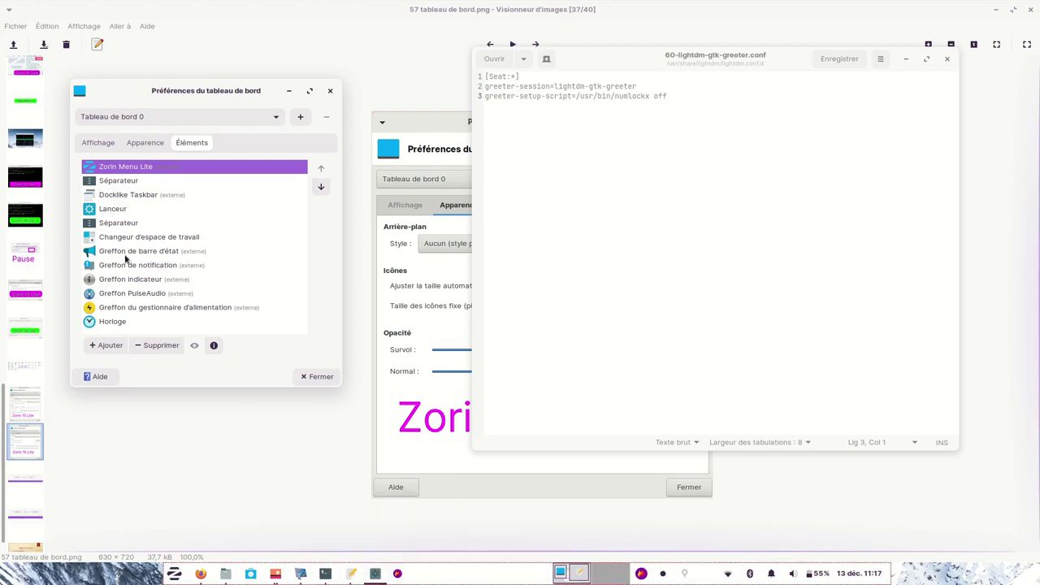
drag(109, 213, 106, 236)
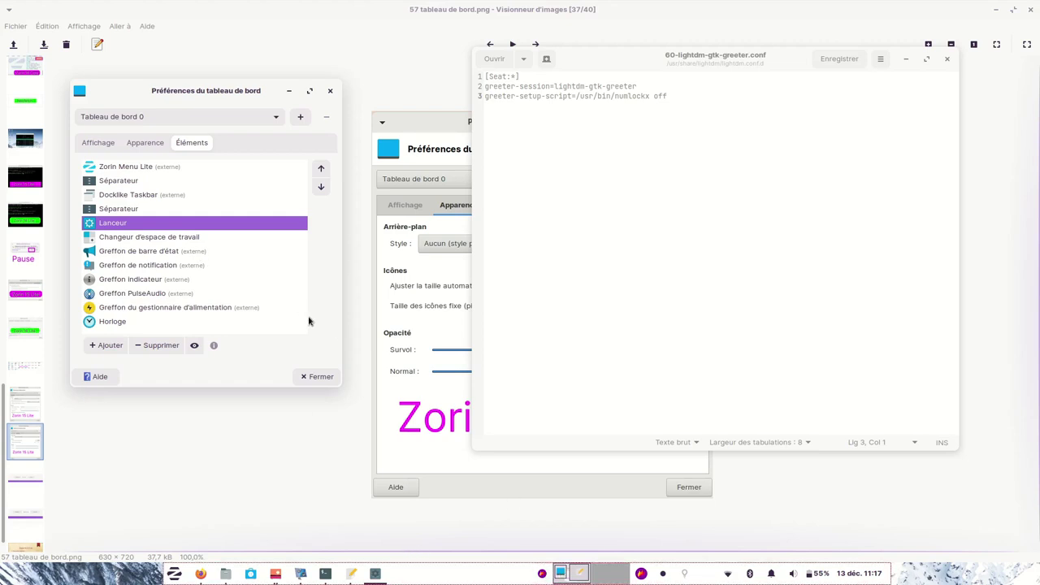
mouse_move(125, 228)
mouse_down()
mouse_move(121, 200)
mouse_move(123, 209)
mouse_up()
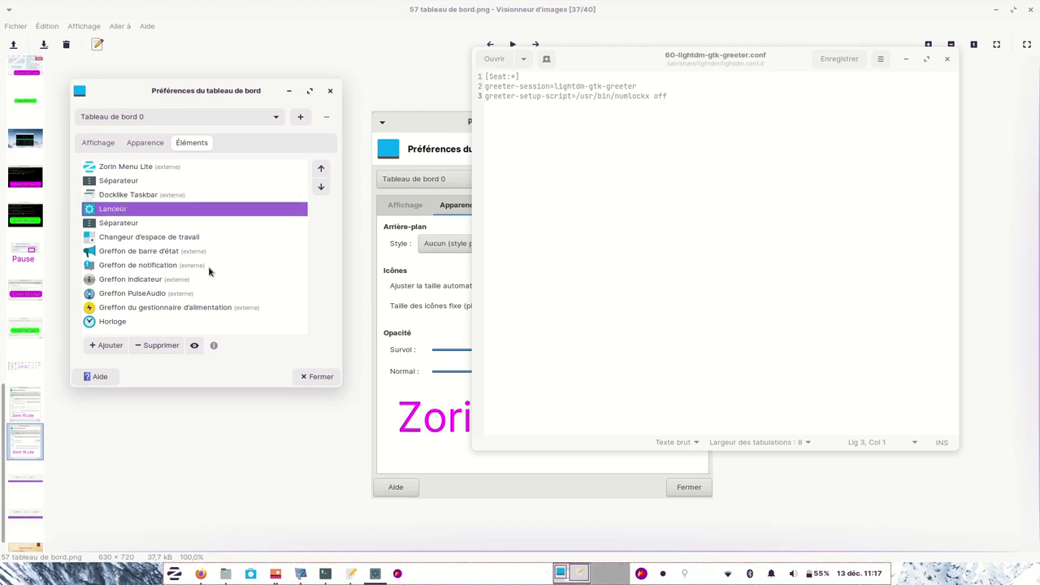
Close the panel preferences and the text editor holding 60-lightdm-gtk-greeter.conf.
click(309, 385)
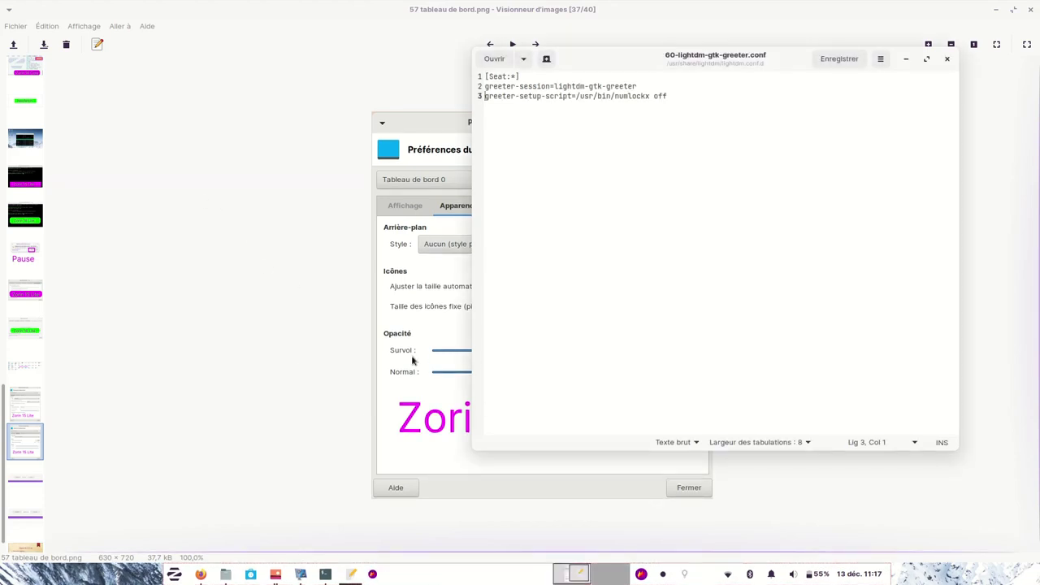
click(762, 300)
key(ctrl+q)
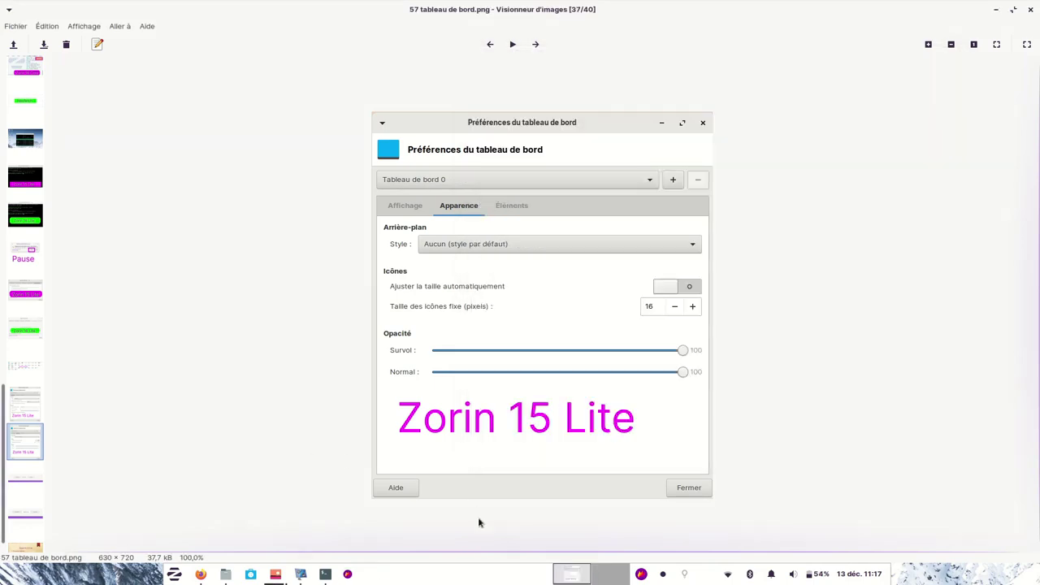
Advance through the remaining pictures to the last one, Zorin découverte.png.
click(534, 45)
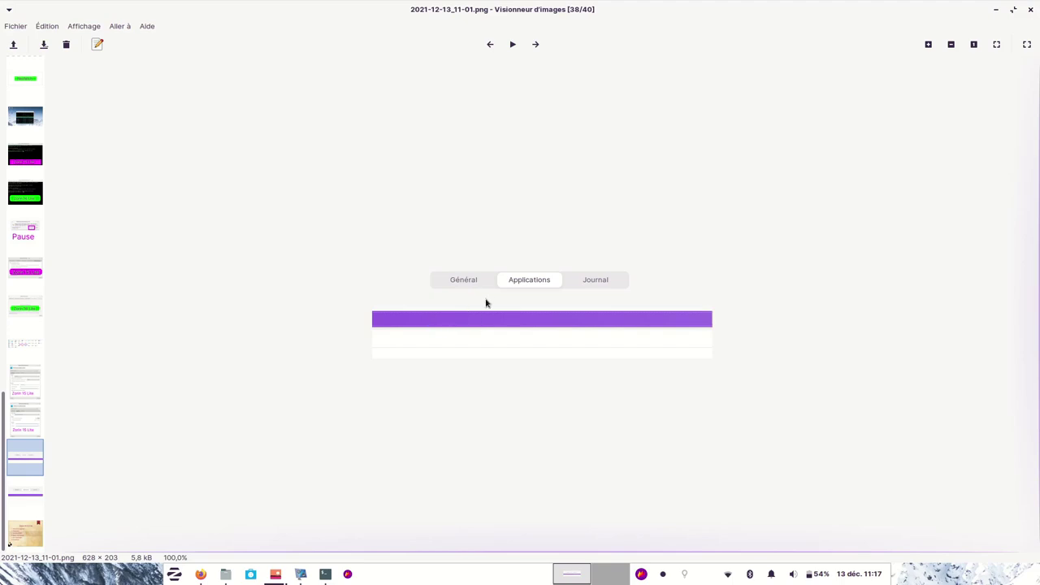
click(535, 44)
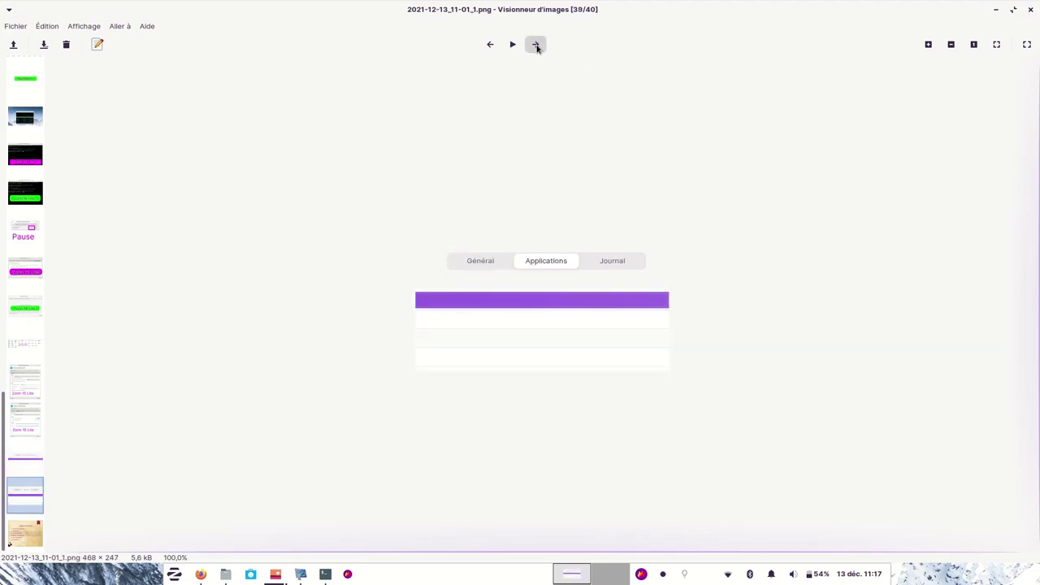
click(535, 44)
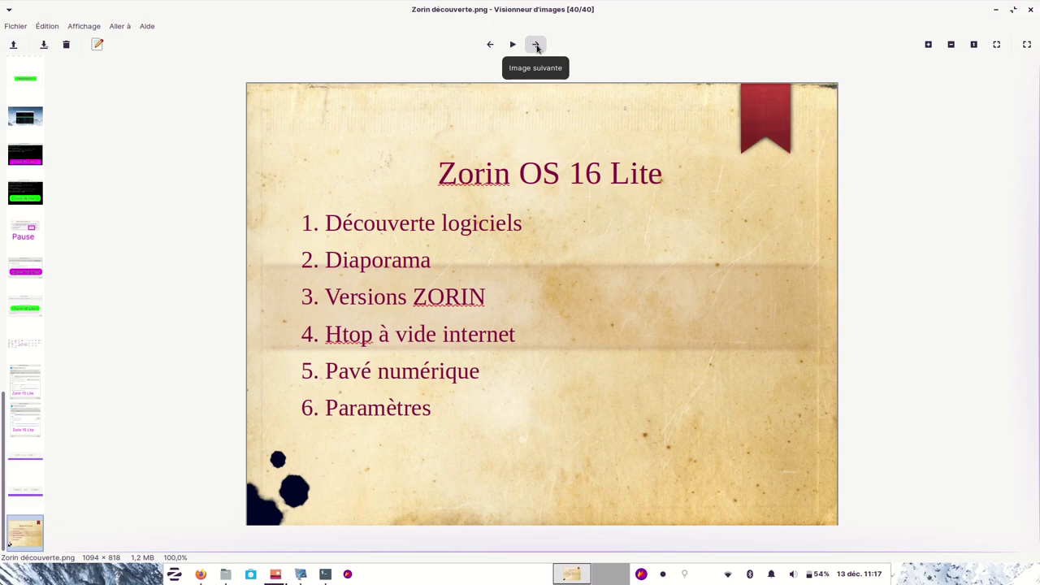
Switch to Firefox, open the bookmarked DistroWatch Ubuntu page and examine the release and end-of-life dates of 20.04 LTS and 21.04.
click(202, 579)
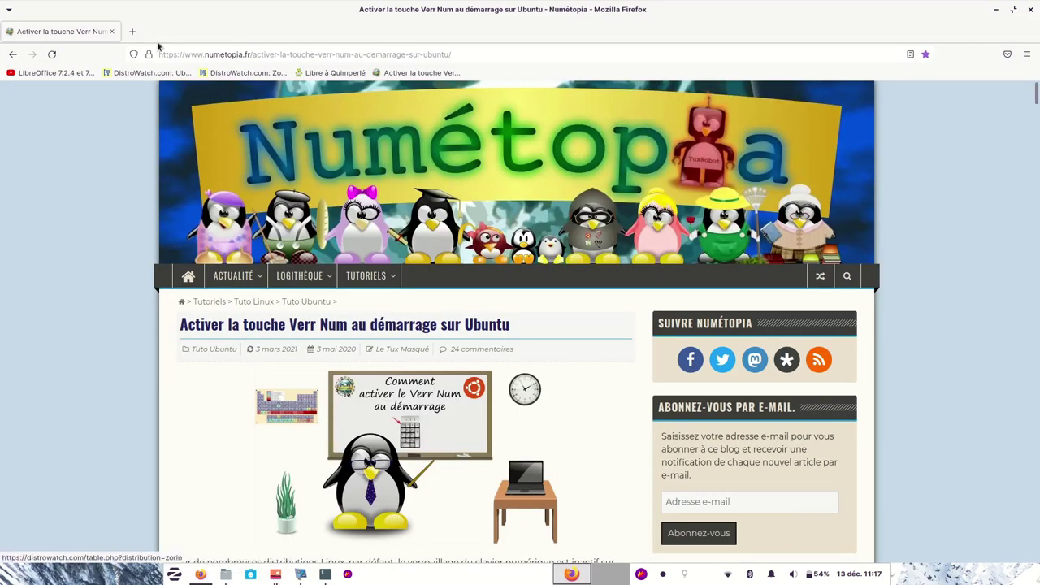
click(152, 73)
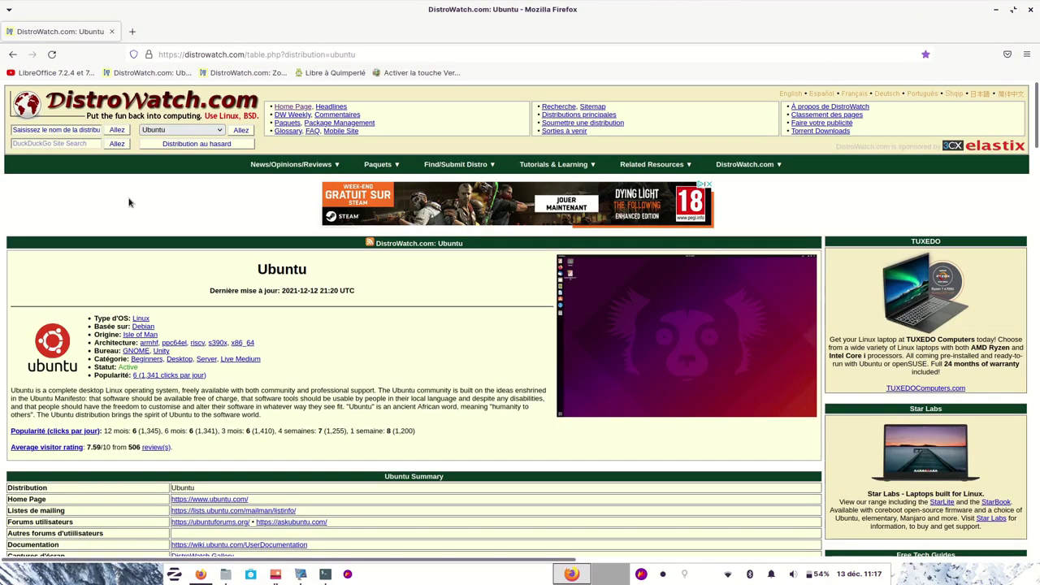
scroll(379, 351, down, 5)
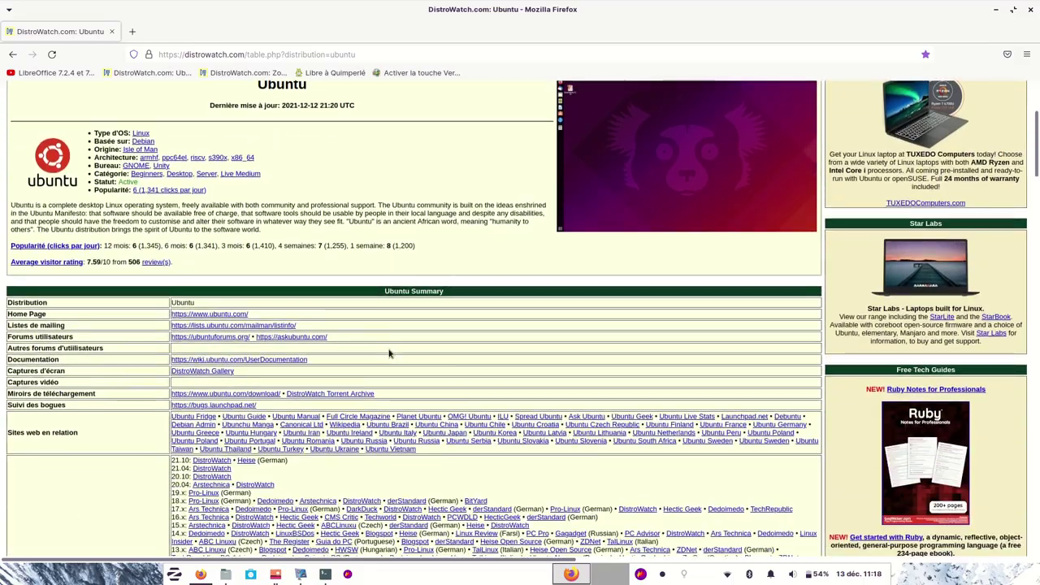
scroll(393, 354, down, 9)
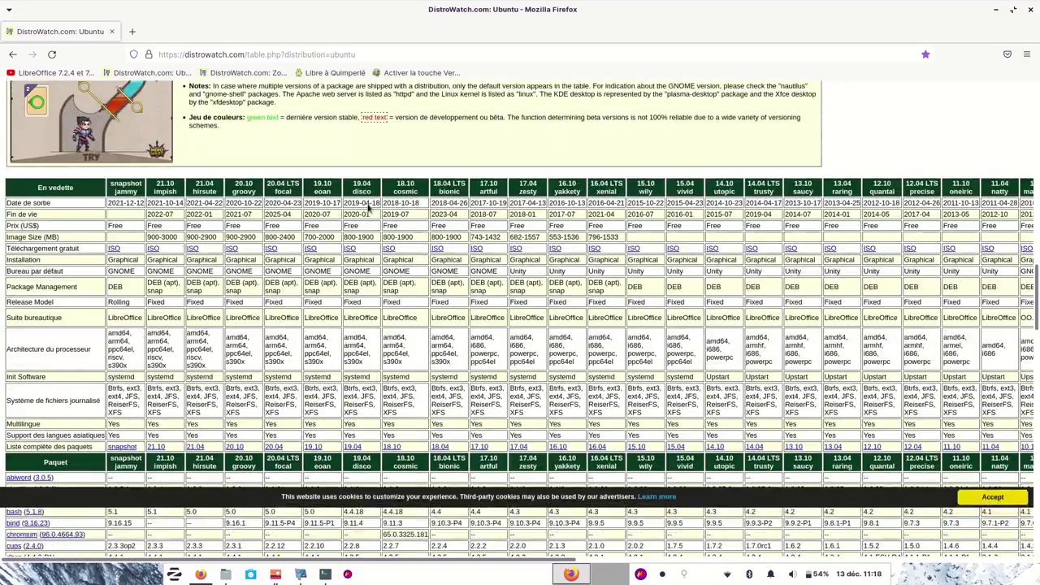
drag(267, 184, 299, 195)
drag(266, 202, 307, 203)
drag(8, 214, 294, 220)
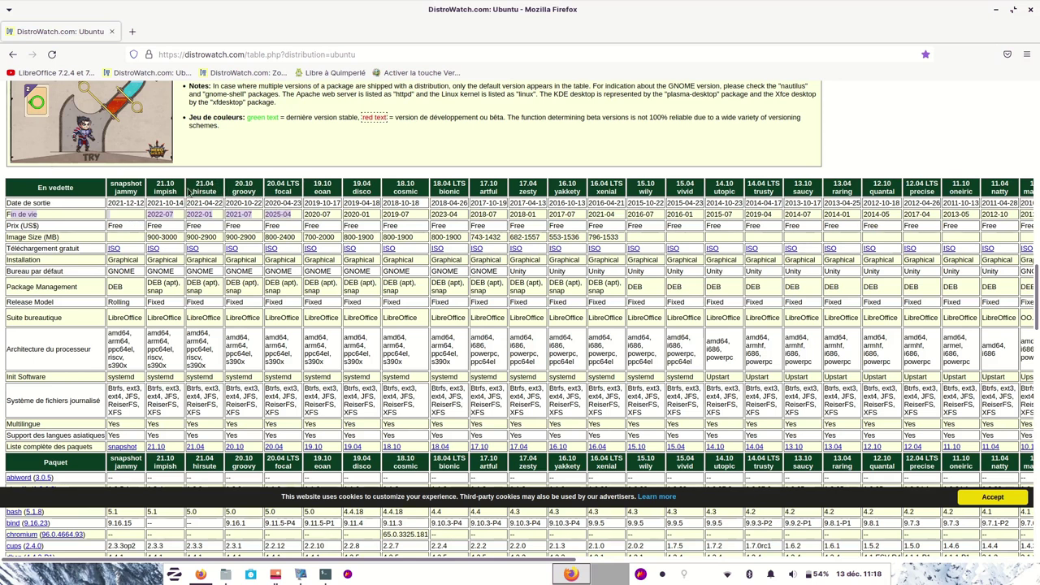
click(187, 216)
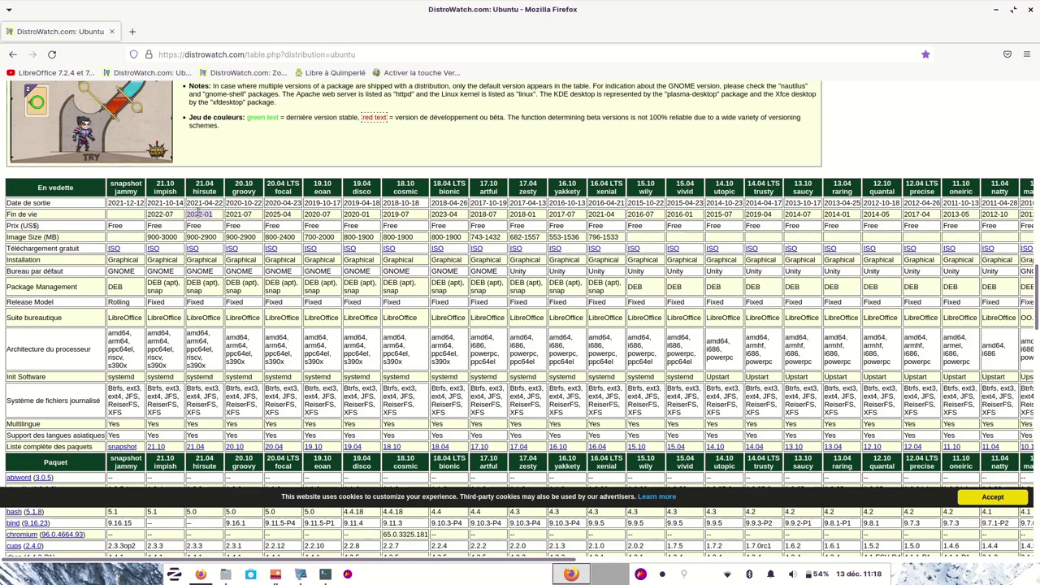
triple_click(207, 214)
scroll(309, 176, up, 4)
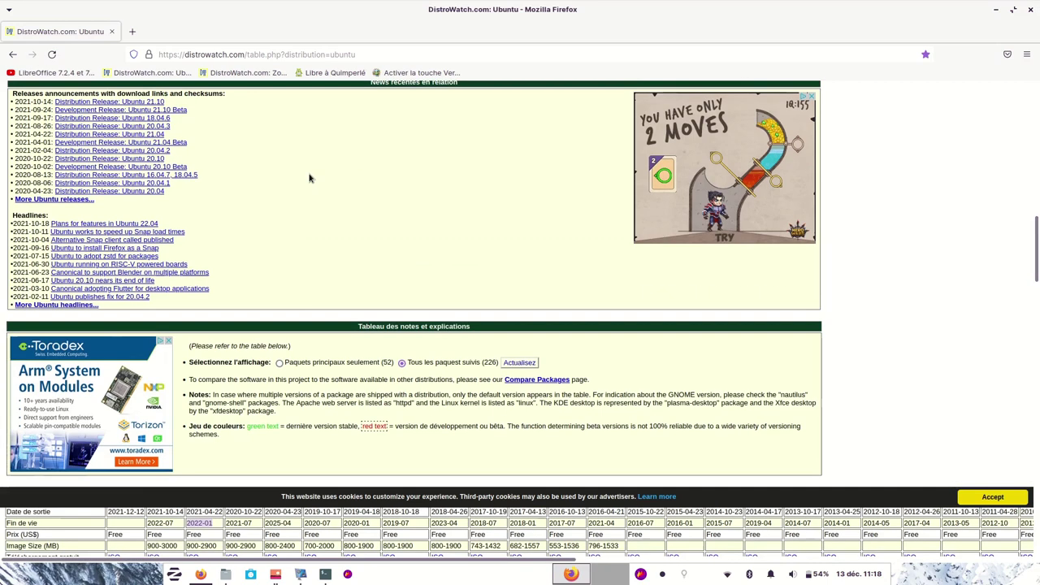
Open the bookmarked DistroWatch Zorin OS page and examine versions 15.3 and 16 in its release table.
click(239, 73)
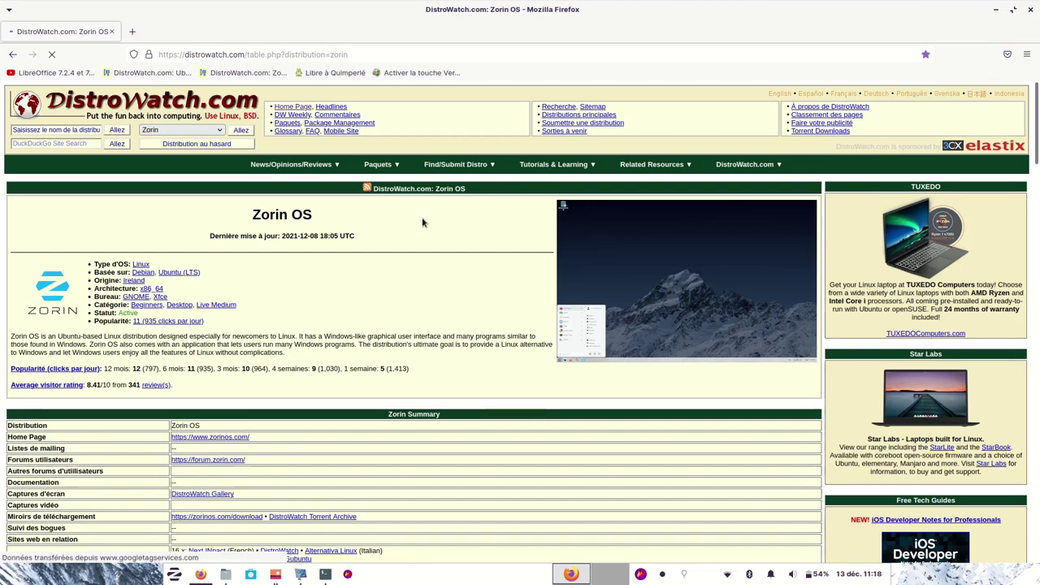
scroll(423, 228, down, 10)
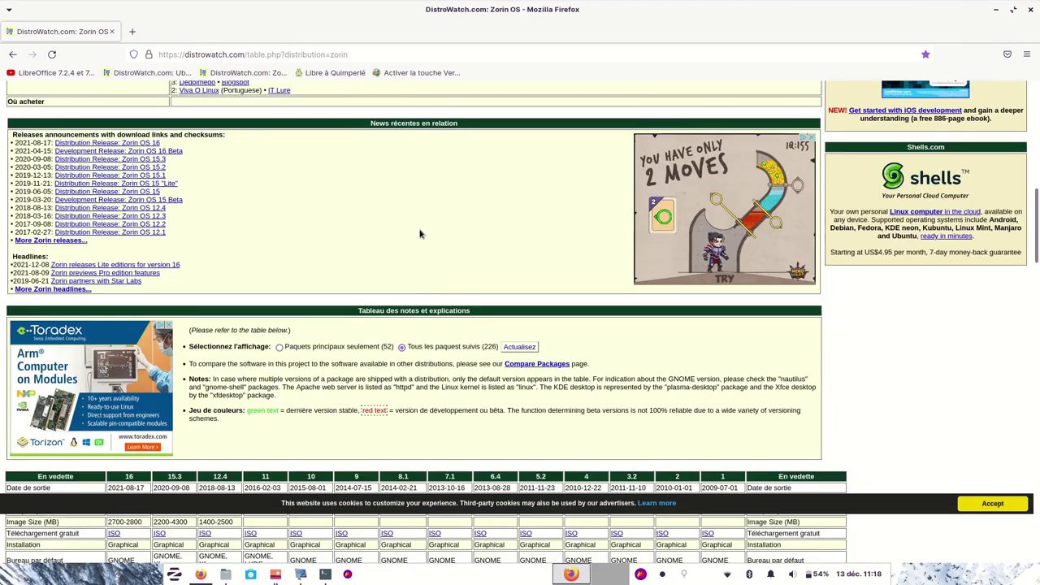
scroll(420, 234, down, 3)
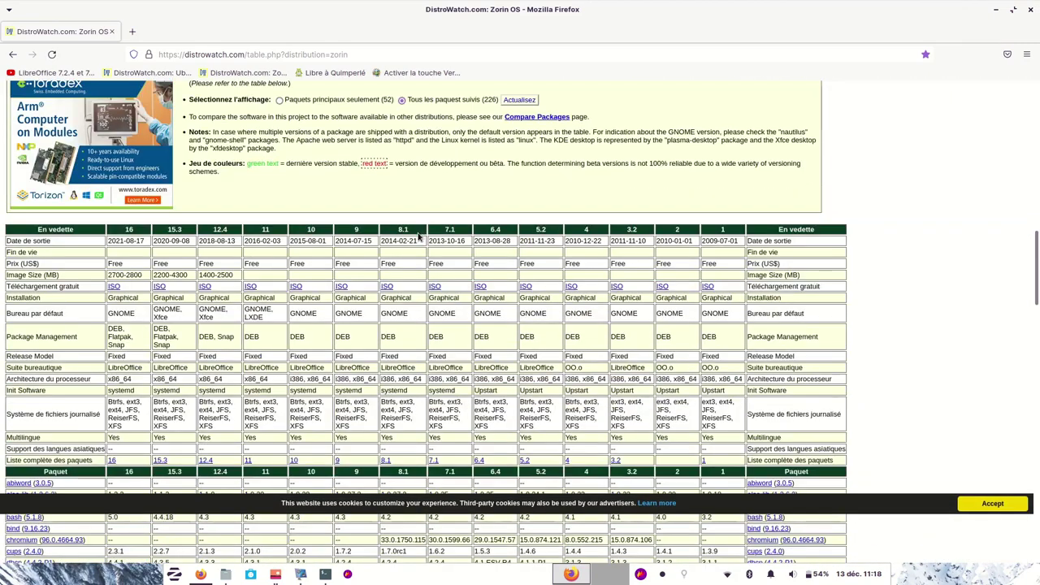
double_click(168, 228)
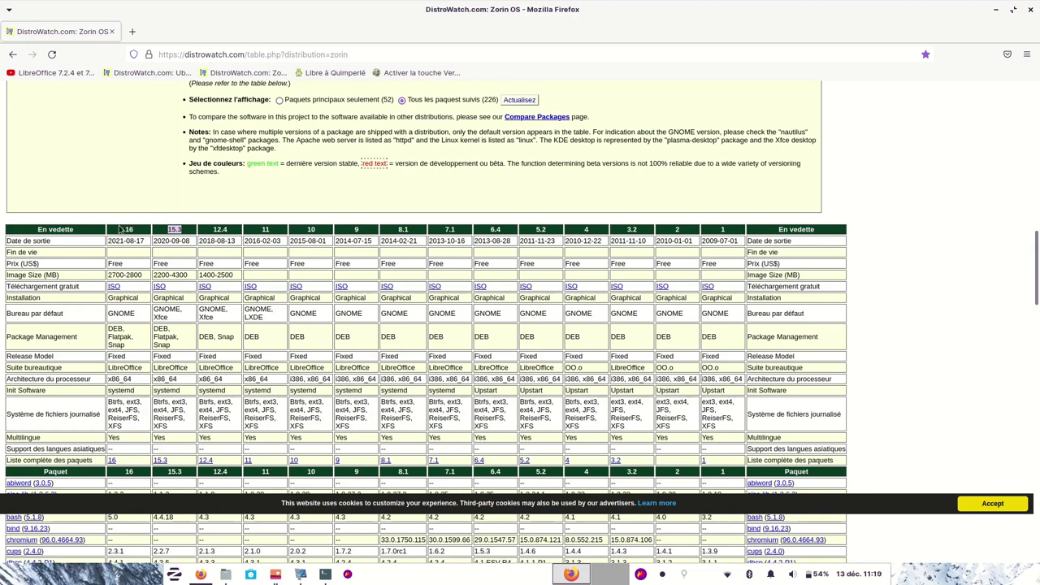
drag(121, 233, 131, 232)
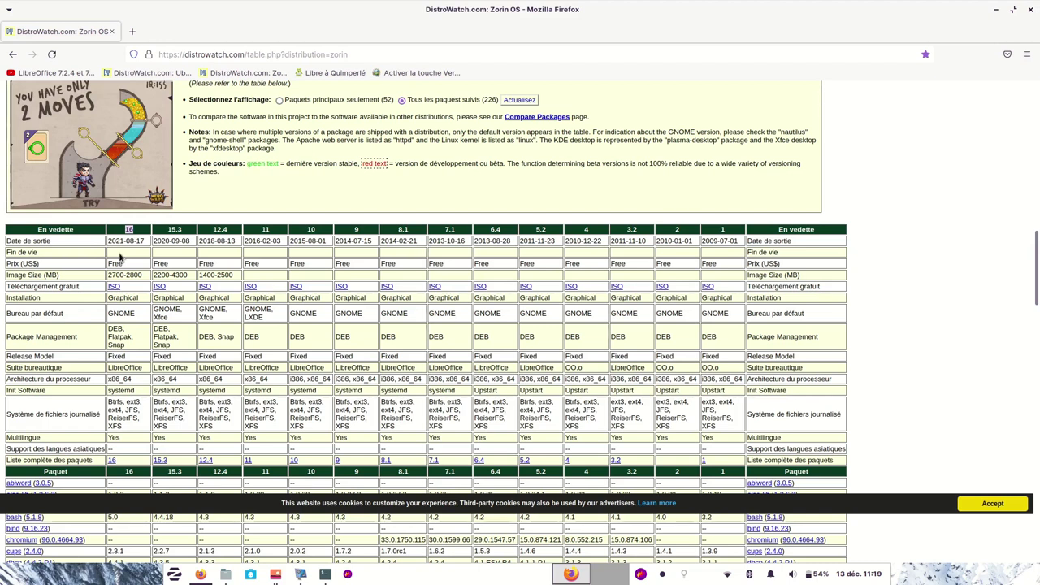
scroll(155, 321, up, 5)
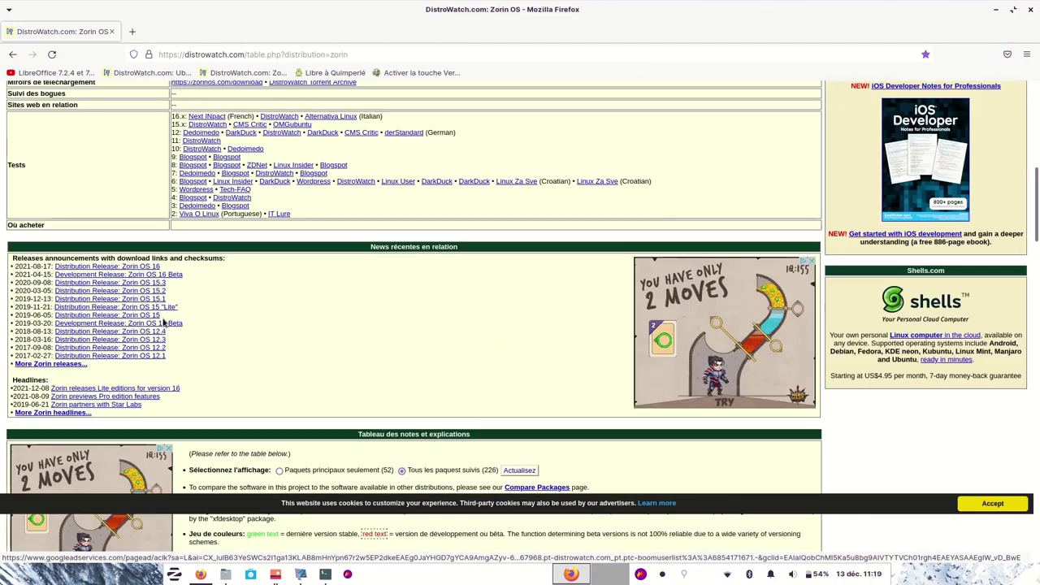
scroll(162, 323, up, 8)
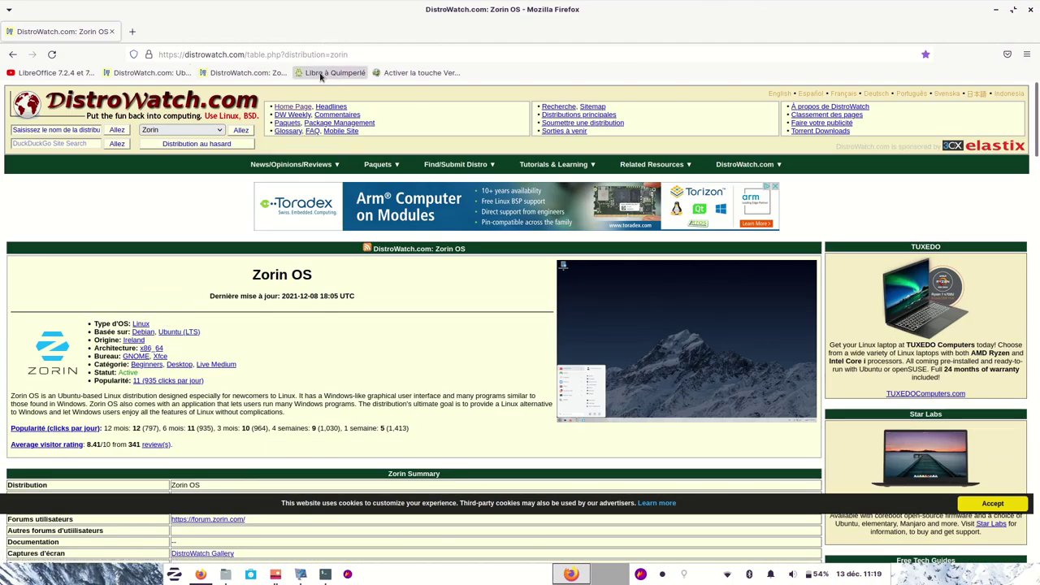
Open the Htop à vide page of the Libre à Quimperlé blog and examine its table comparing distributions.
click(321, 73)
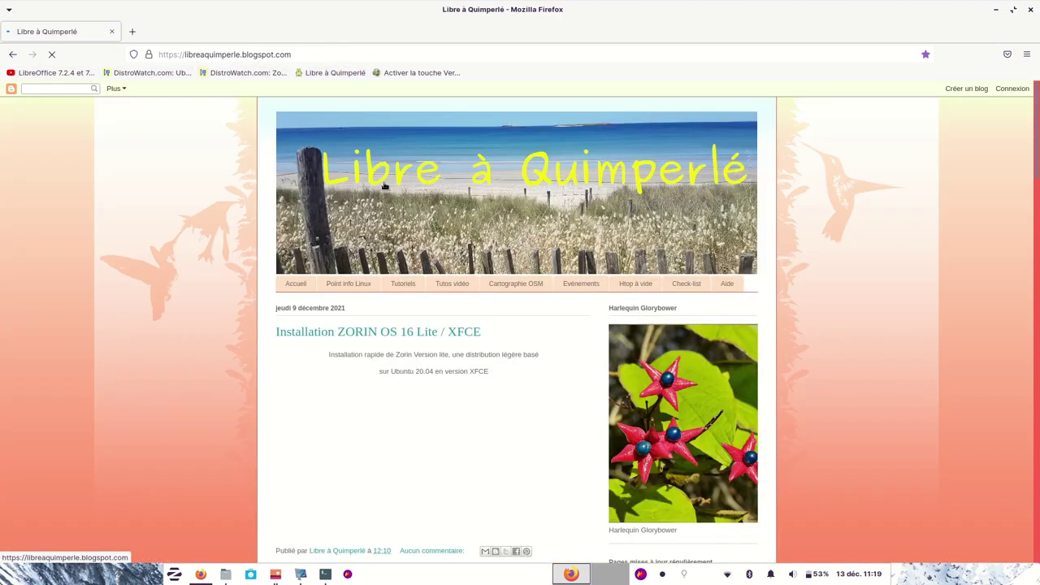
click(630, 290)
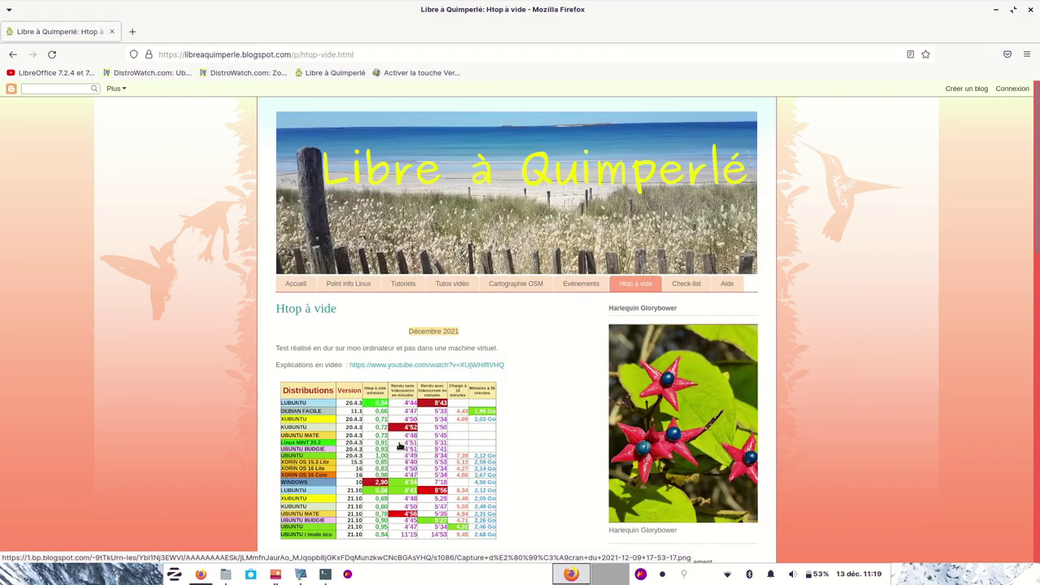
scroll(402, 419, down, 3)
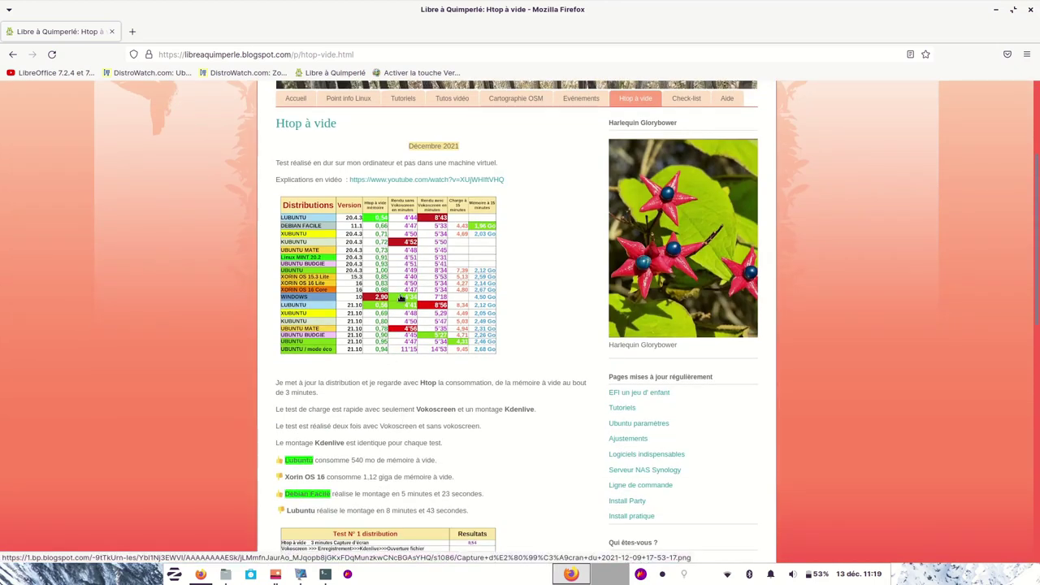
scroll(394, 321, down, 1)
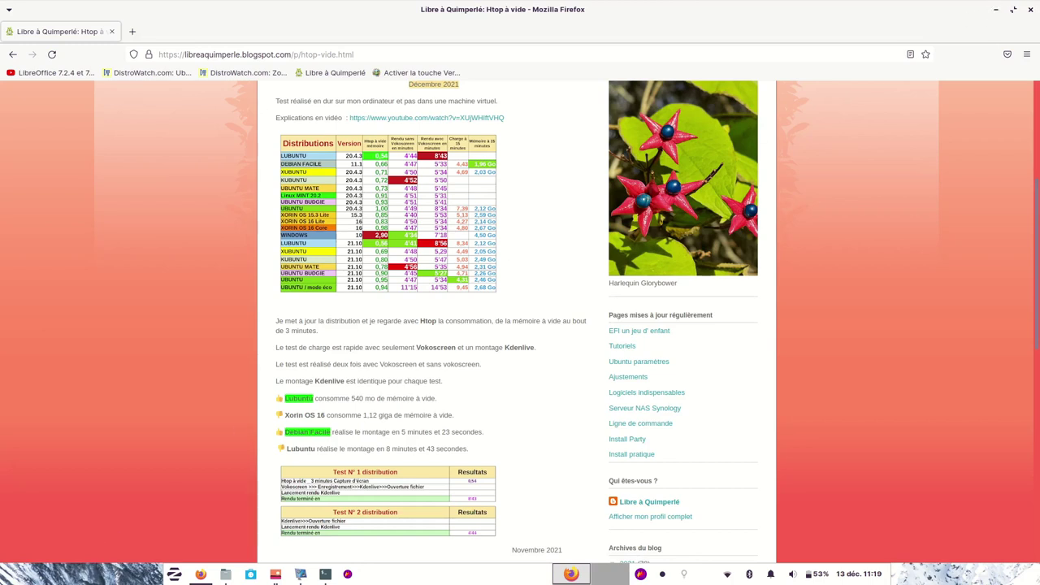
Switch to the file manager and open the spreadsheet HTOP RAPIDE internet.ods in LibreOffice Calc.
click(225, 575)
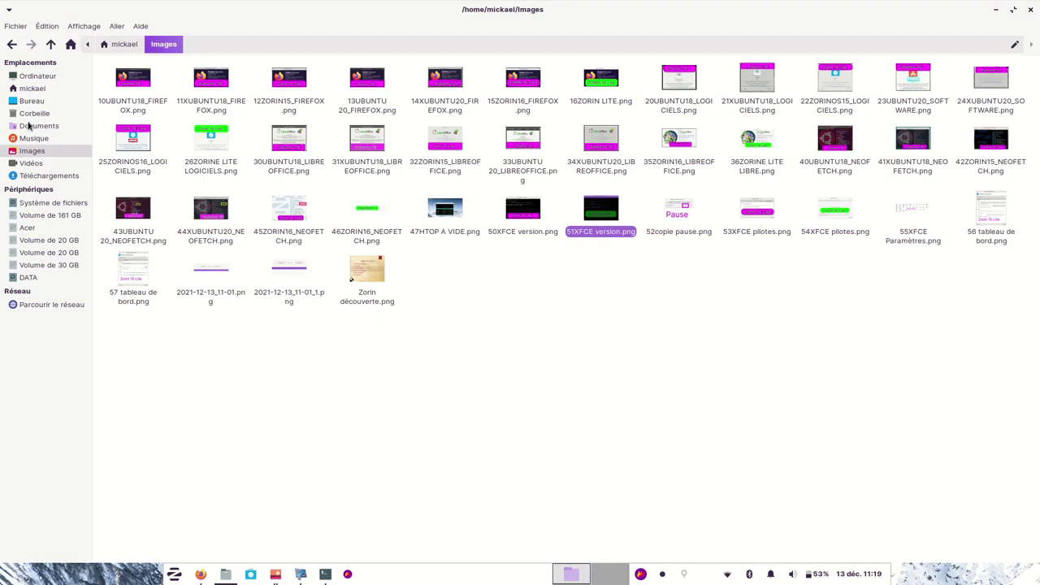
click(37, 117)
click(38, 126)
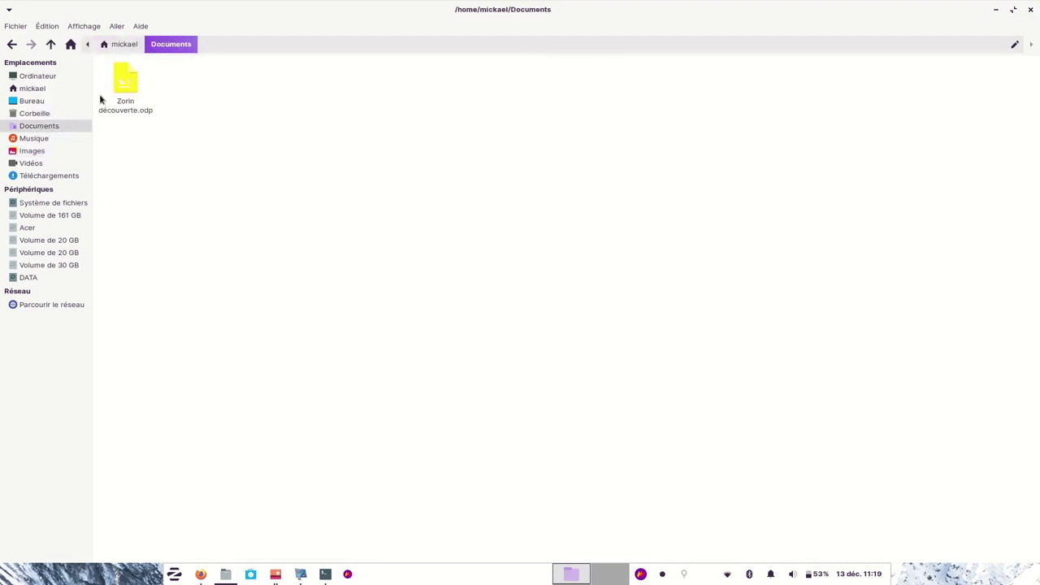
double_click(128, 87)
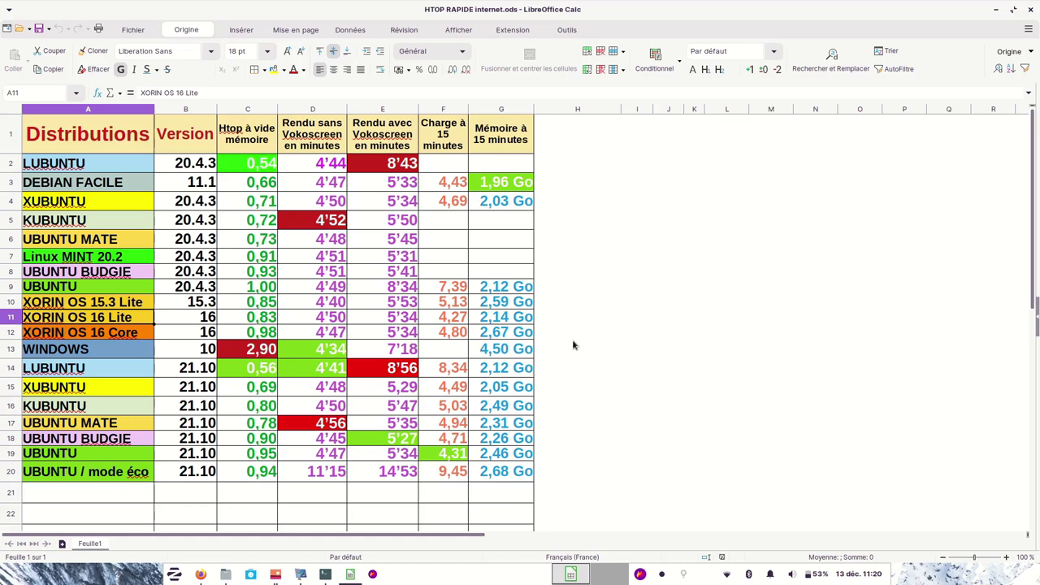
Compare the memory, render-time and load figures by highlighting the Windows row, the Ubuntu 20.4.3 row and the three Zorin OS rows.
click(10, 350)
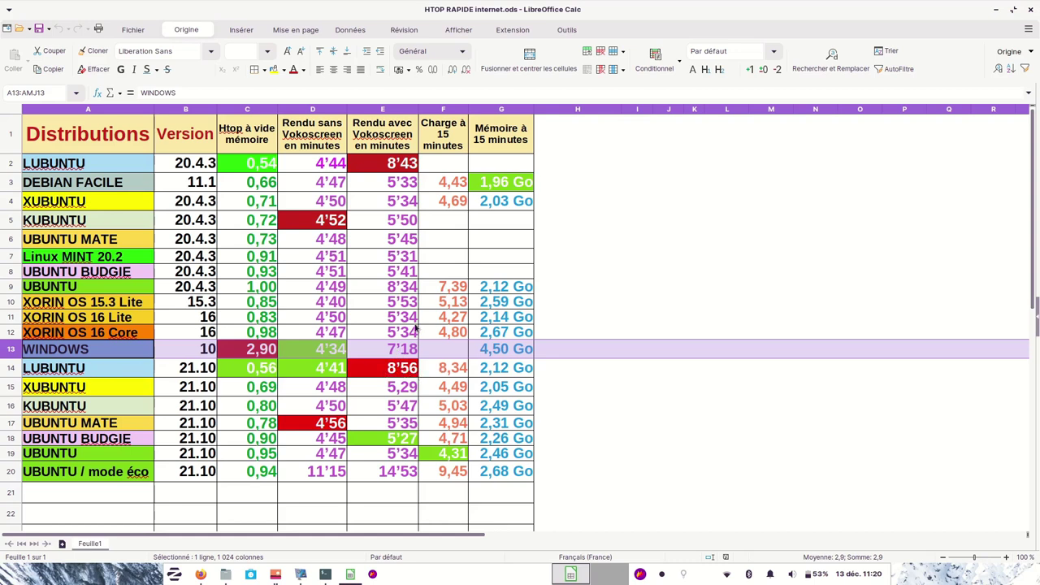
click(11, 287)
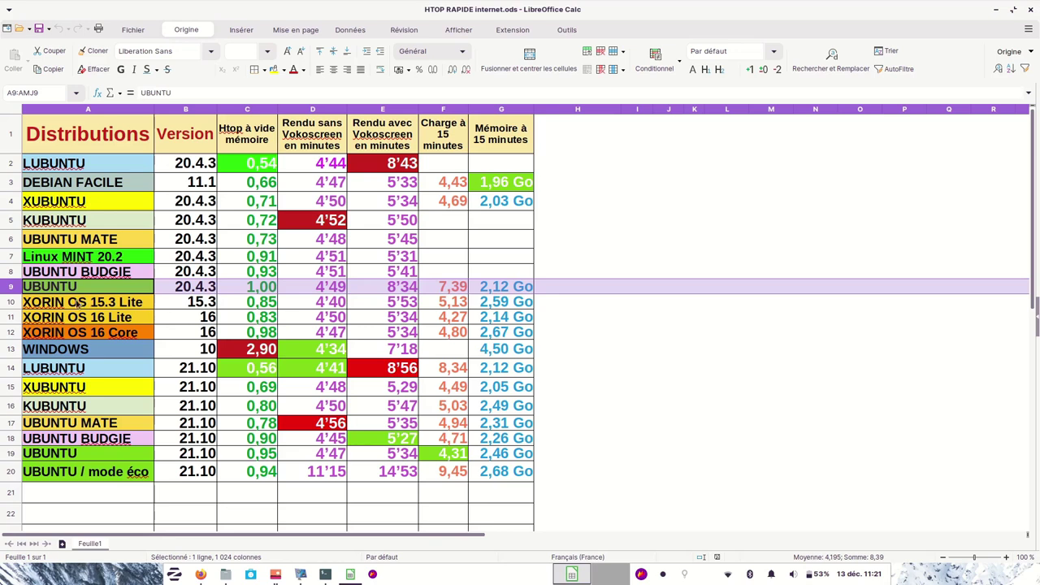
drag(11, 301, 11, 333)
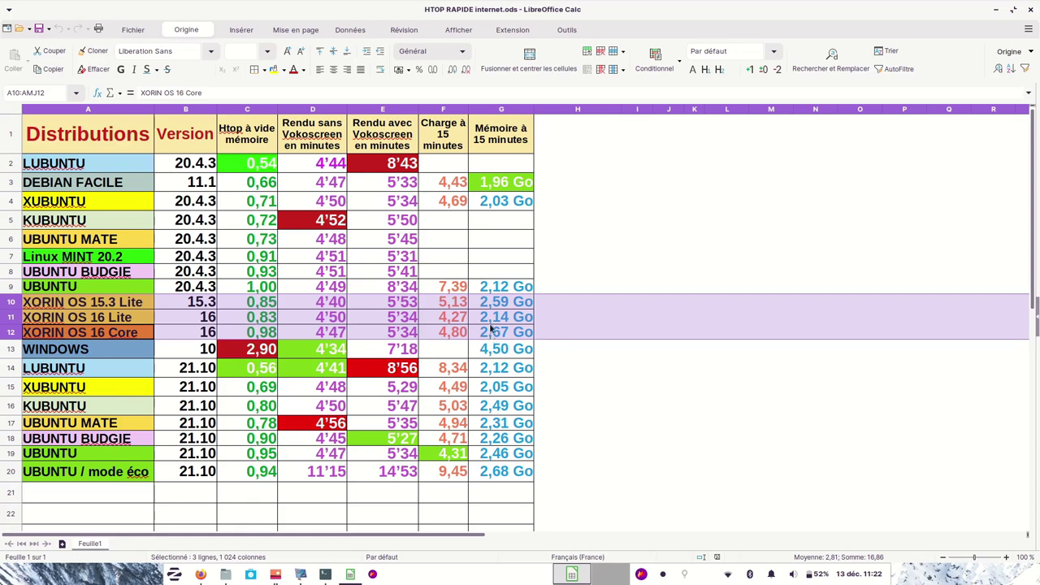
click(500, 356)
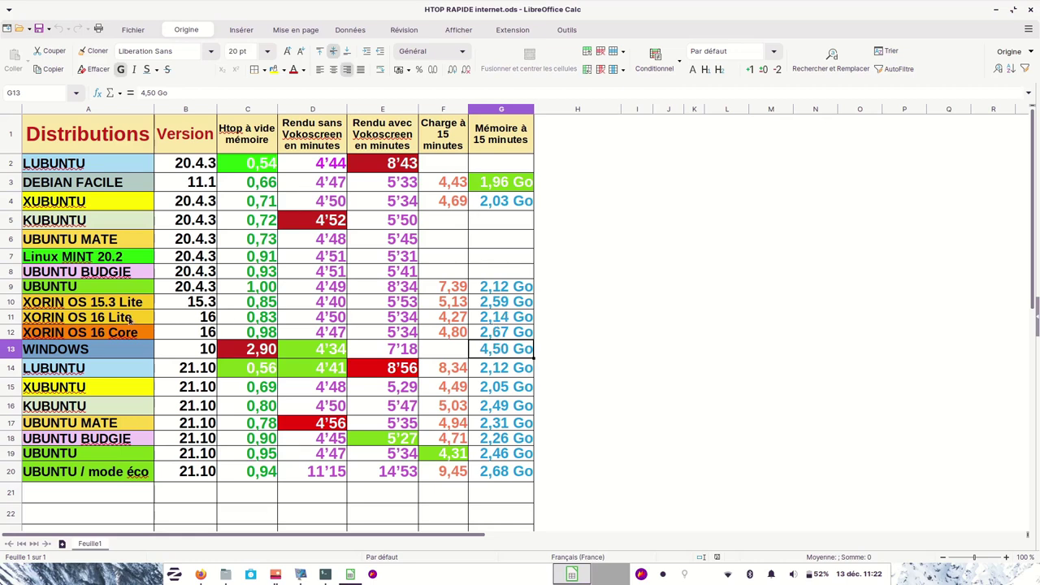
Close the spreadsheet, file manager, terminal, image viewer and remaining open windows to return to the empty desktop.
click(1031, 9)
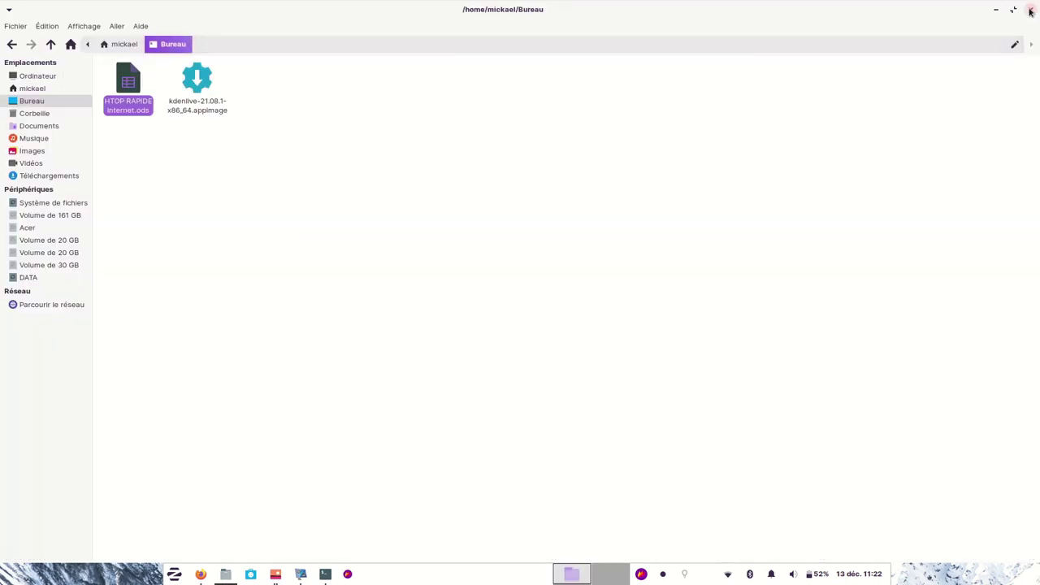
click(1031, 9)
click(1030, 9)
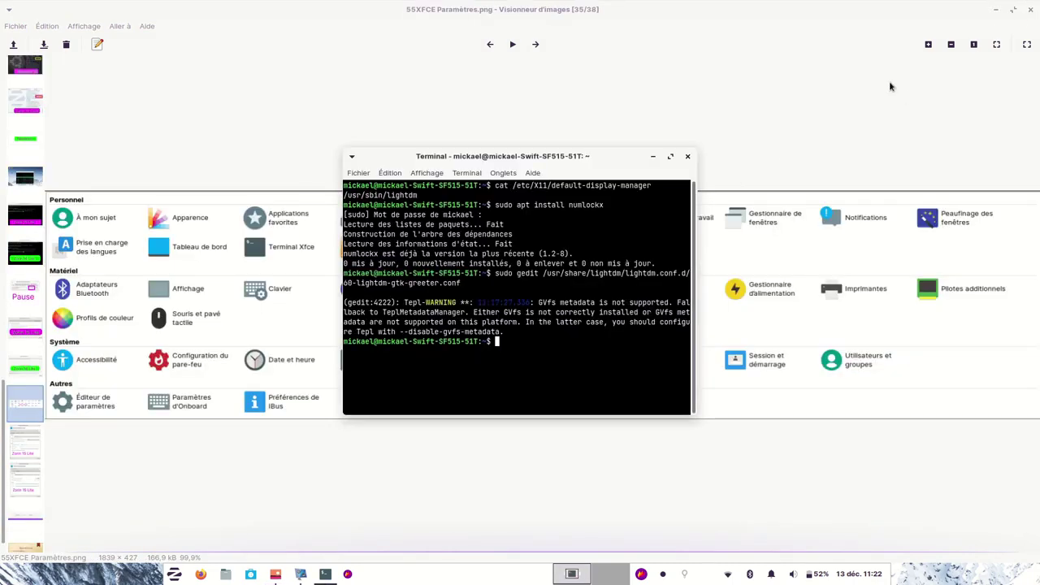
click(686, 157)
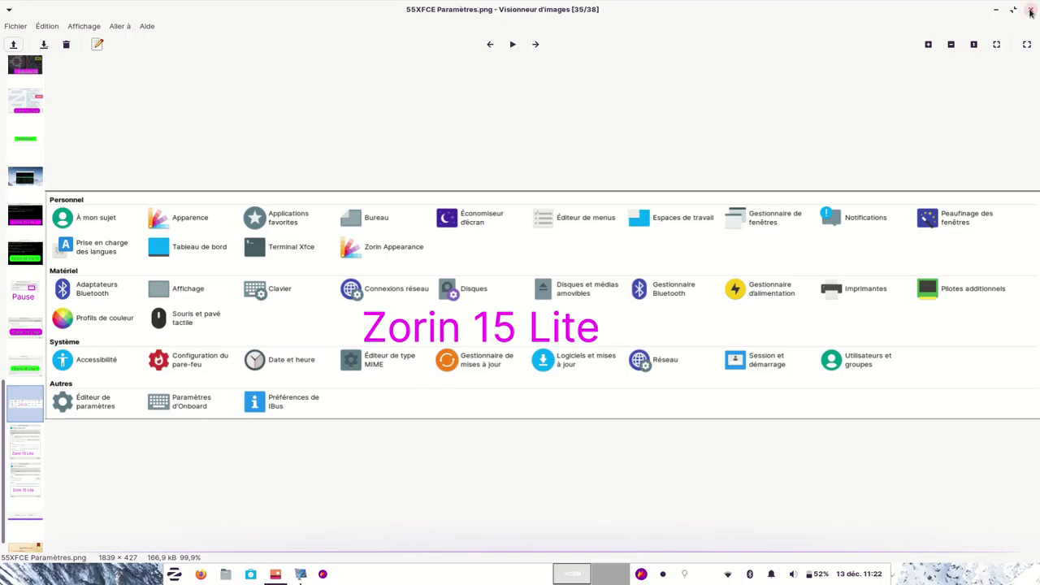
click(1027, 10)
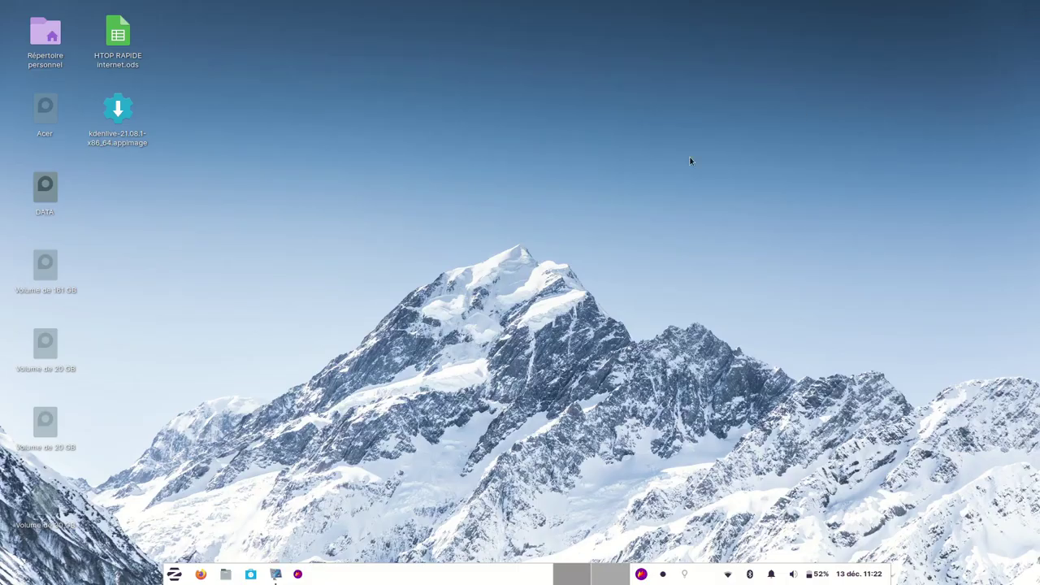
right_click(433, 299)
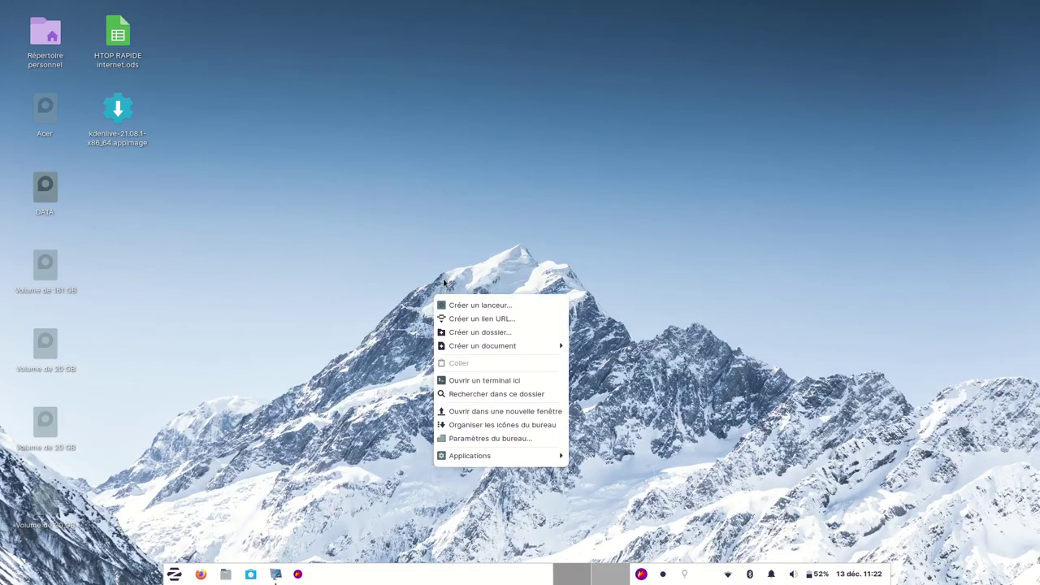
click(441, 257)
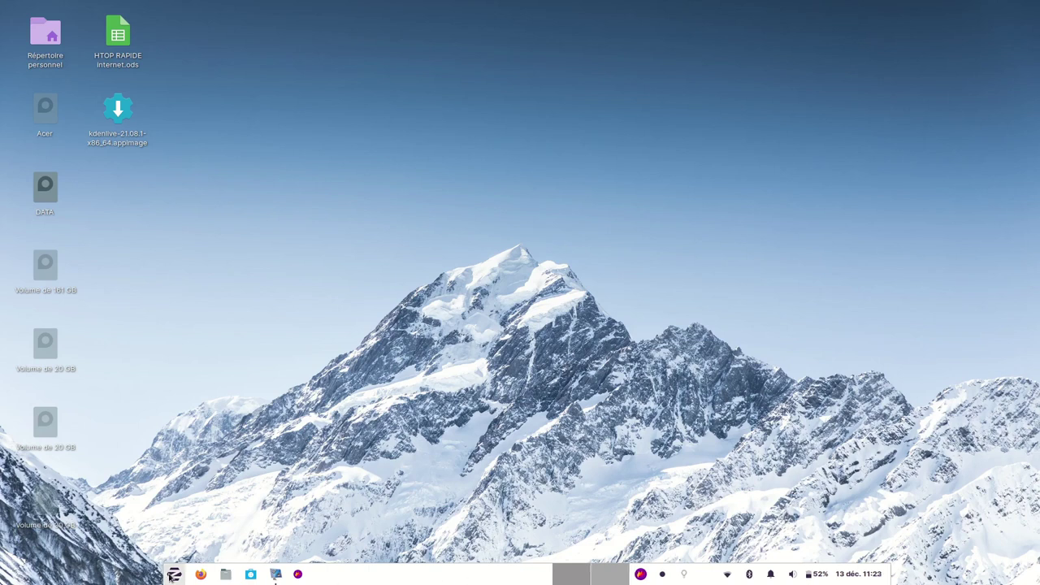
In Zorin Appearance, try the desktop layout with the window-list taskbar, apply the layout with the icon taskbar, and close the settings.
click(174, 573)
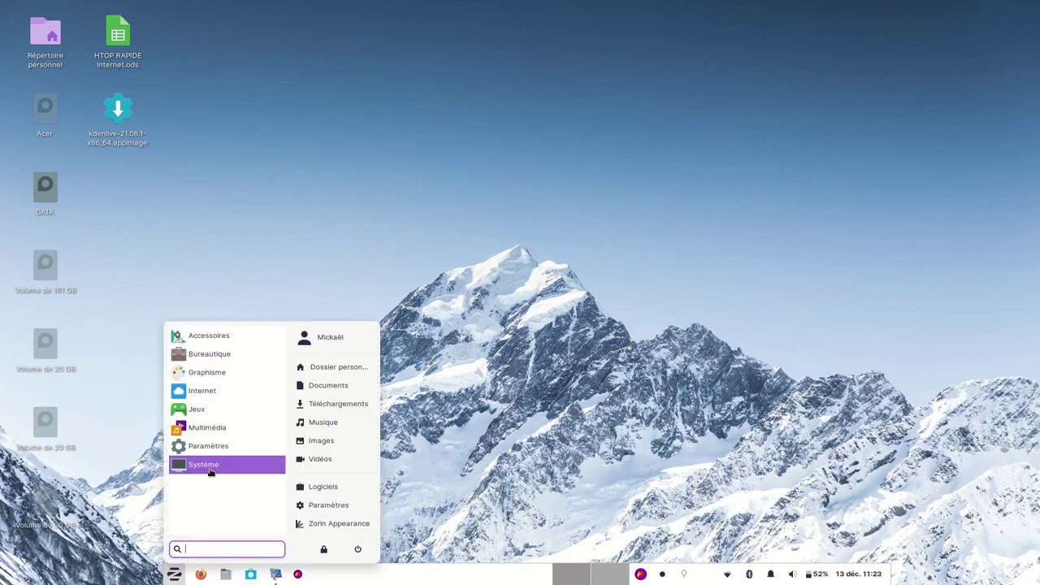
click(329, 525)
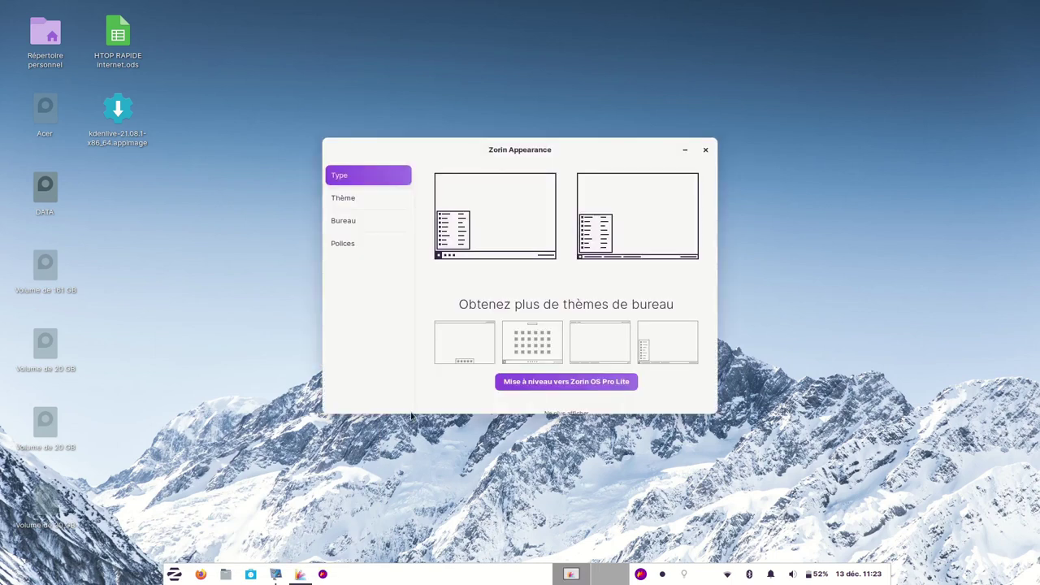
click(643, 207)
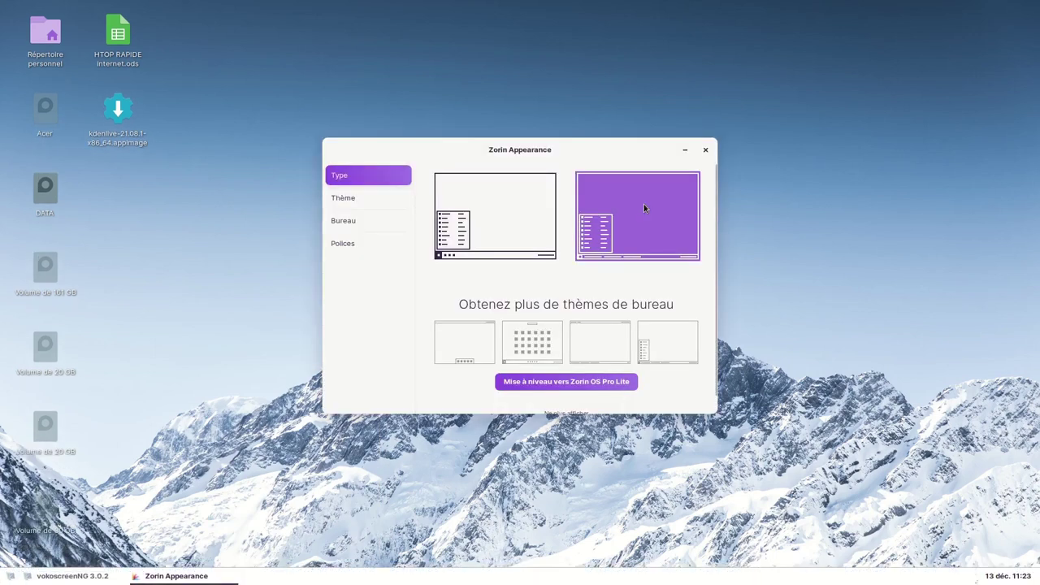
click(494, 223)
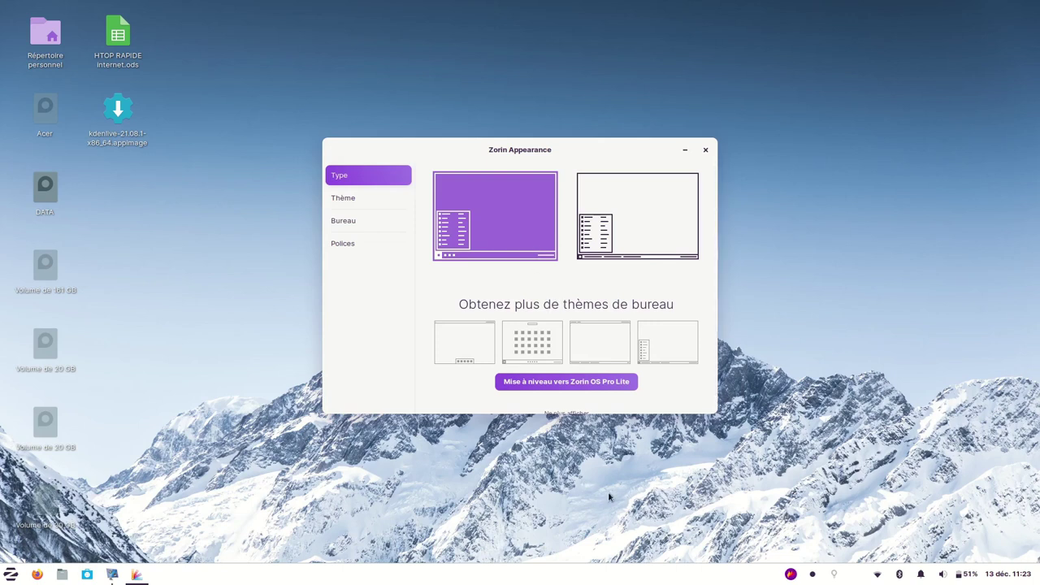
click(706, 152)
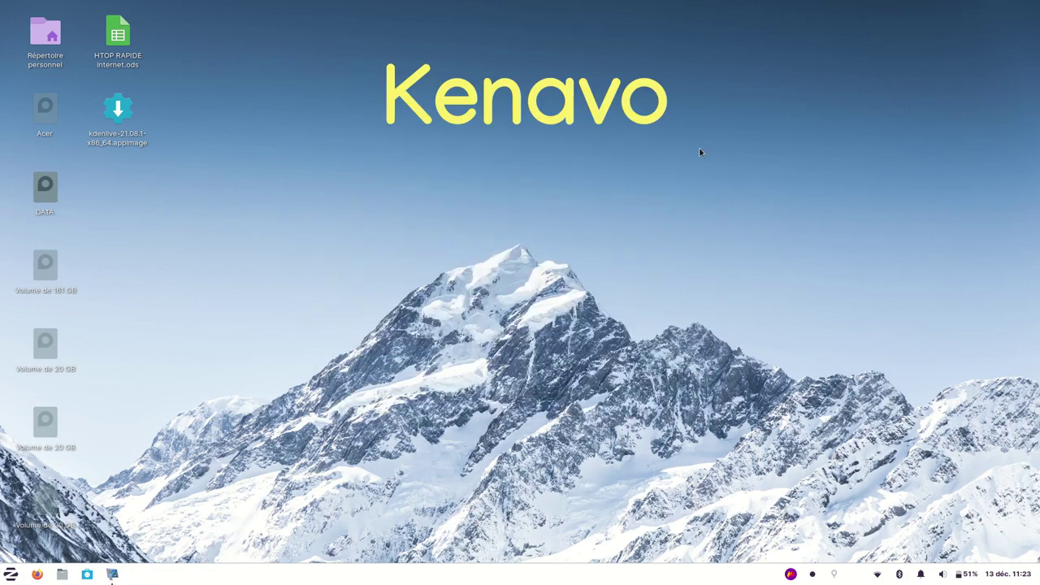